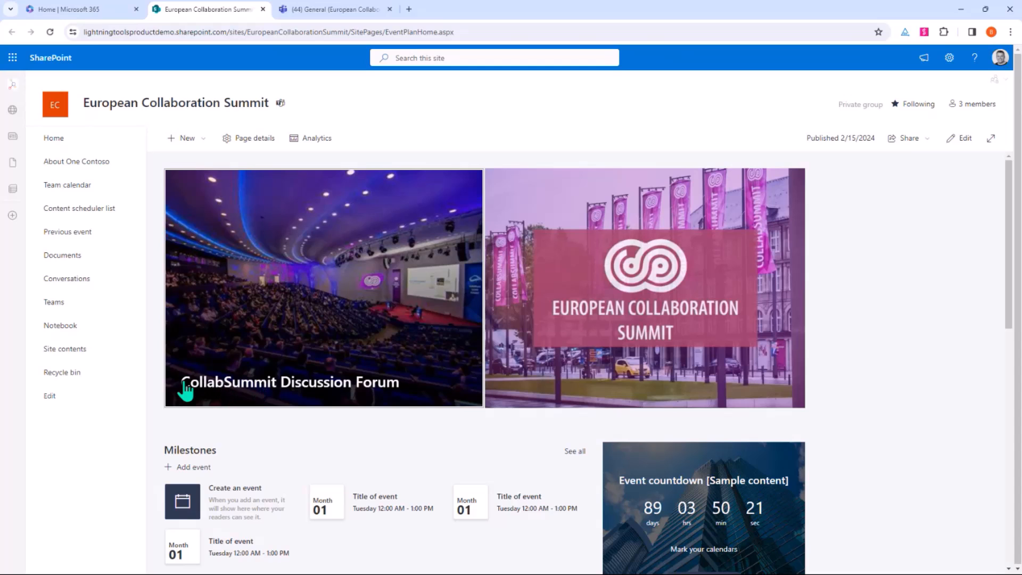
- Open the CollabSummit Discussion Forum from the site home page and look through its planning forums
{"action": "left_click", "coordinate": [283, 390]}
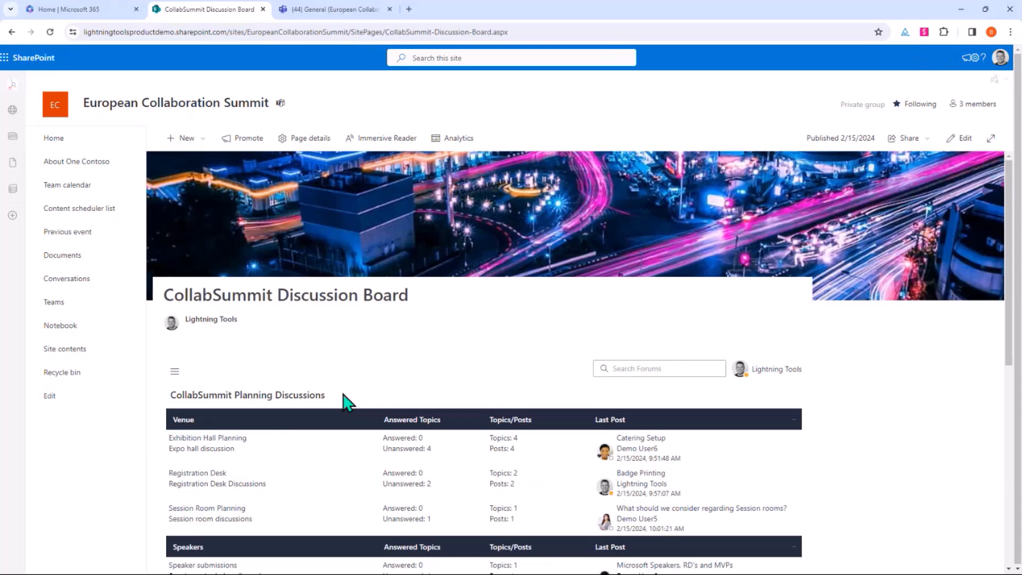
{"action": "scroll", "coordinate": [511, 352], "scroll_direction": "down", "scroll_amount": 2}
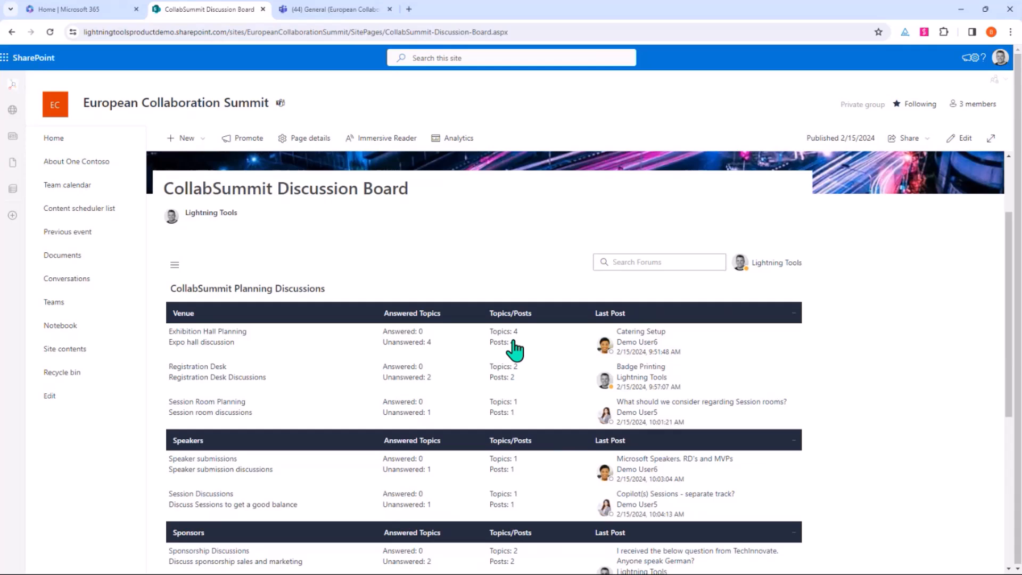
{"action": "scroll", "coordinate": [514, 348], "scroll_direction": "down", "scroll_amount": 2}
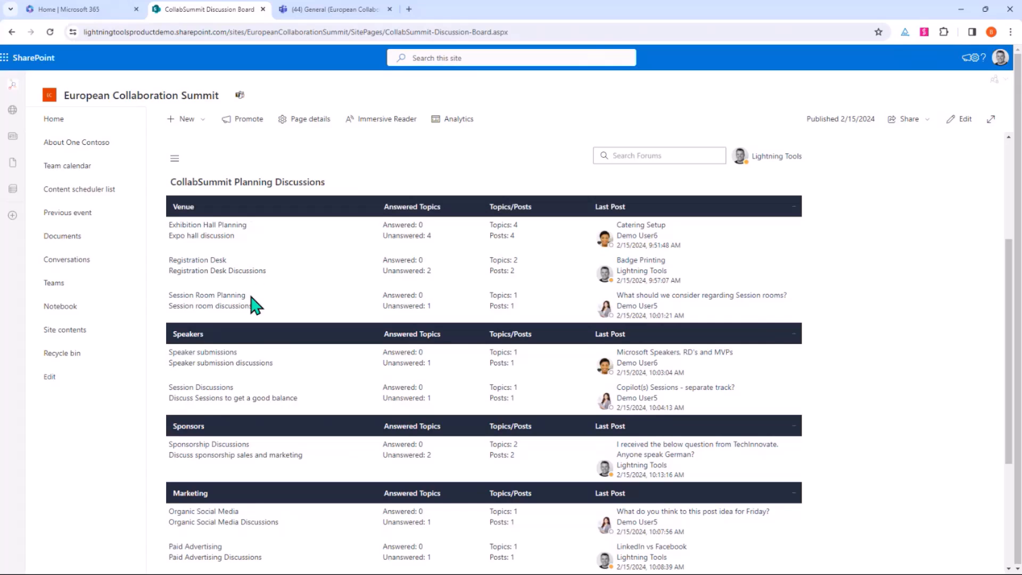
{"action": "scroll", "coordinate": [255, 304], "scroll_direction": "down", "scroll_amount": 2}
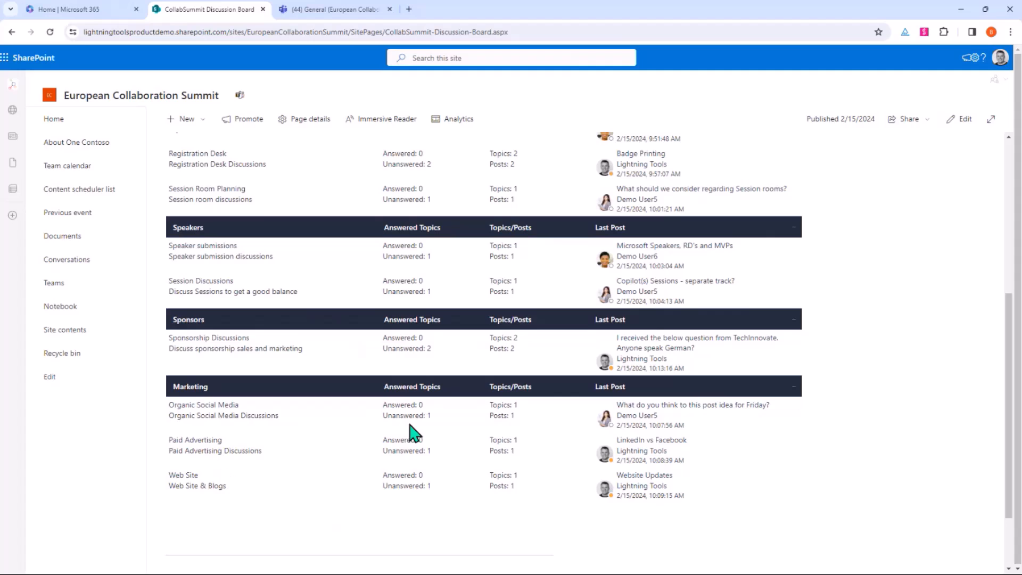
- Collapse the Sponsors, Speakers and Venue categories of the planning discussions, and expand all three again
{"action": "left_click", "coordinate": [751, 322]}
{"action": "left_click", "coordinate": [767, 233]}
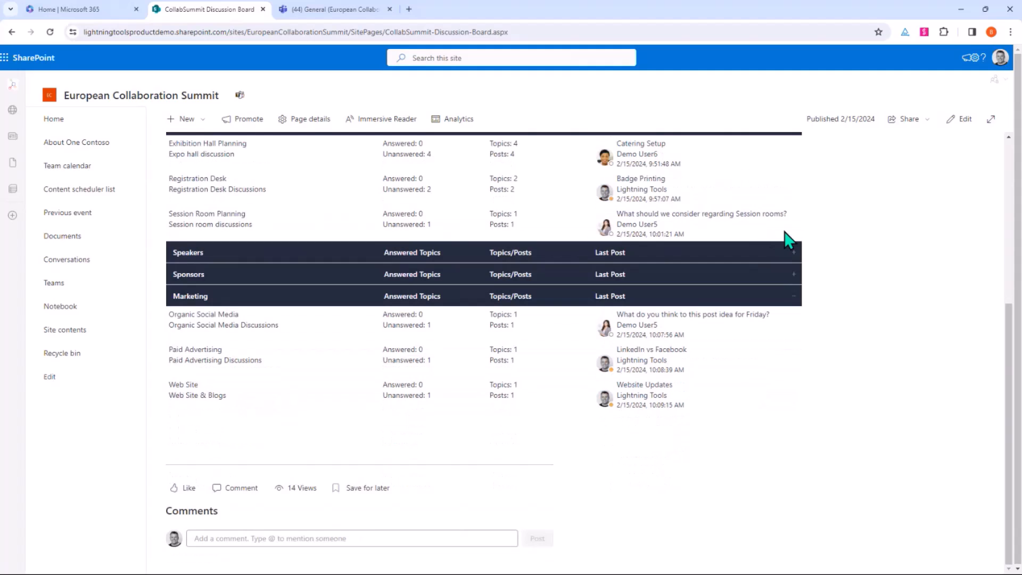
{"action": "scroll", "coordinate": [767, 237], "scroll_direction": "up", "scroll_amount": 5}
{"action": "left_click", "coordinate": [765, 291]}
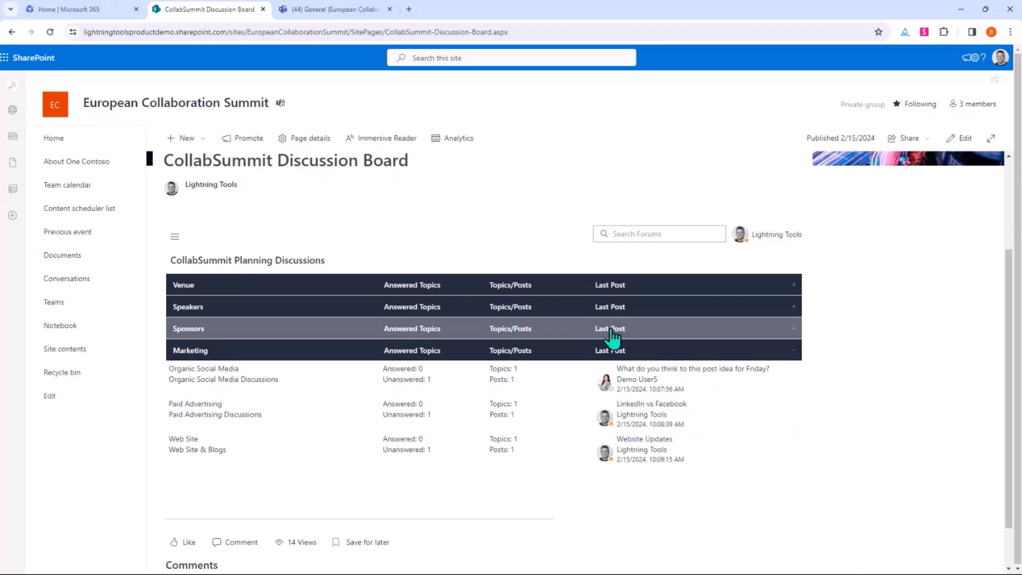
{"action": "left_click", "coordinate": [634, 330]}
{"action": "left_click", "coordinate": [645, 308]}
{"action": "left_click", "coordinate": [651, 288]}
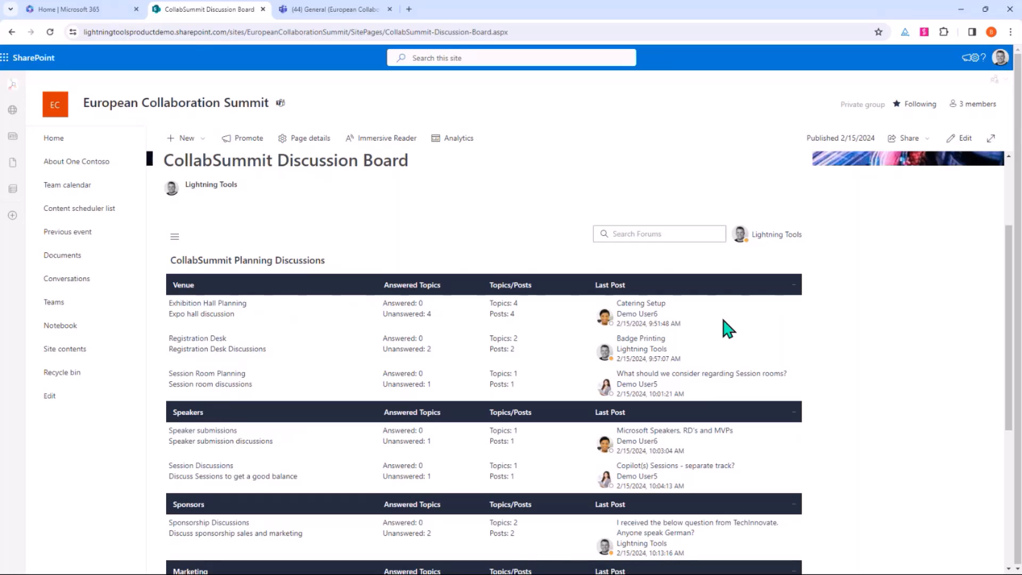
- Review the forums listed under the Venue, Speakers, Sponsors and Marketing categories
{"action": "scroll", "coordinate": [489, 434], "scroll_direction": "down", "scroll_amount": 2}
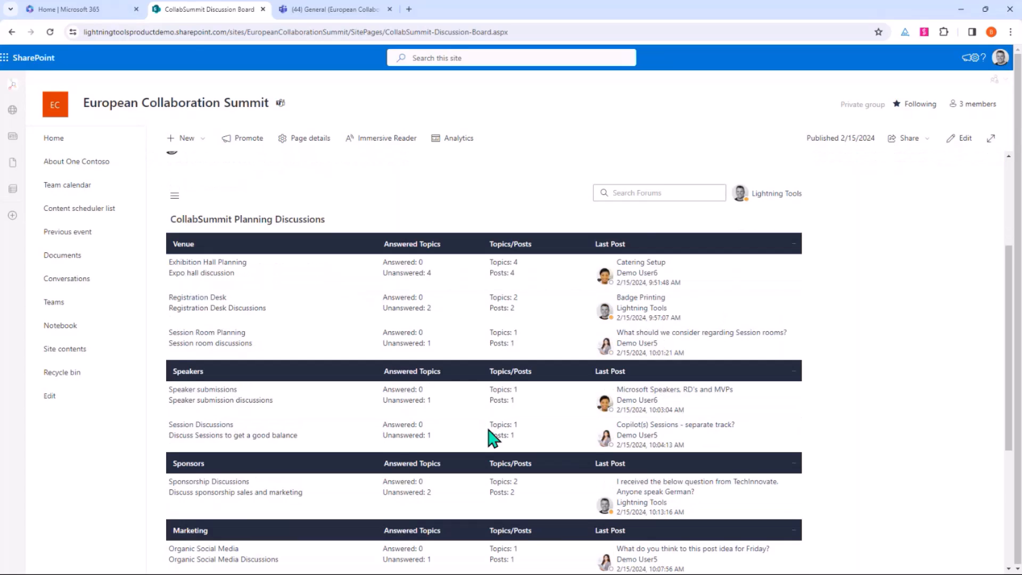
{"action": "scroll", "coordinate": [492, 438], "scroll_direction": "up", "scroll_amount": 1}
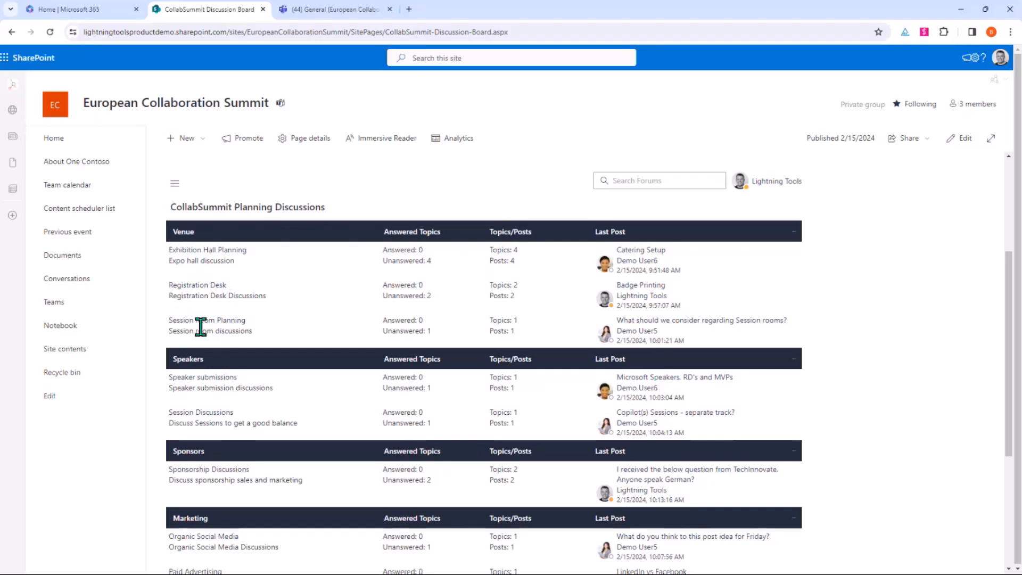
{"action": "scroll", "coordinate": [298, 373], "scroll_direction": "down", "scroll_amount": 1}
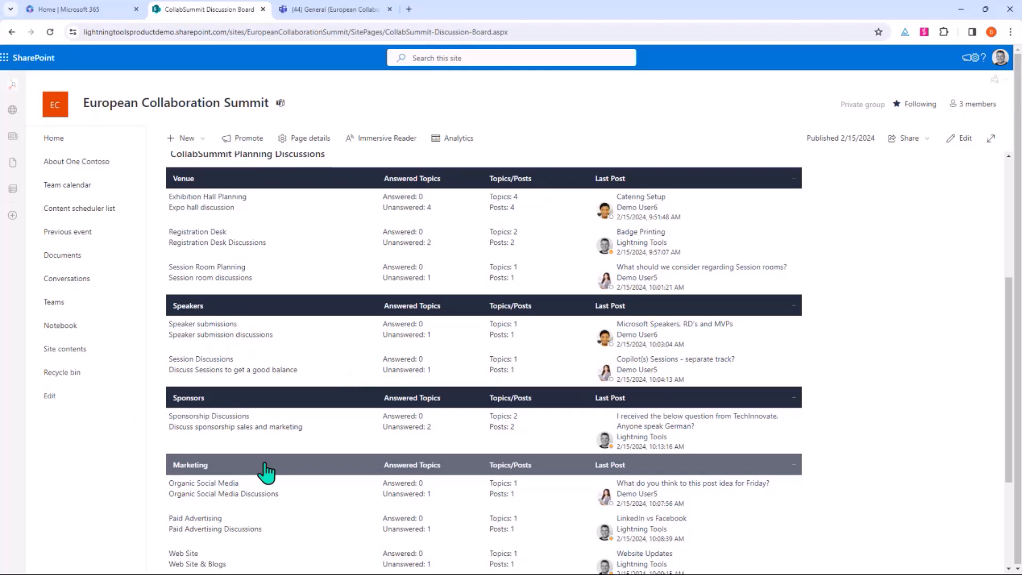
{"action": "scroll", "coordinate": [264, 489], "scroll_direction": "down", "scroll_amount": 1}
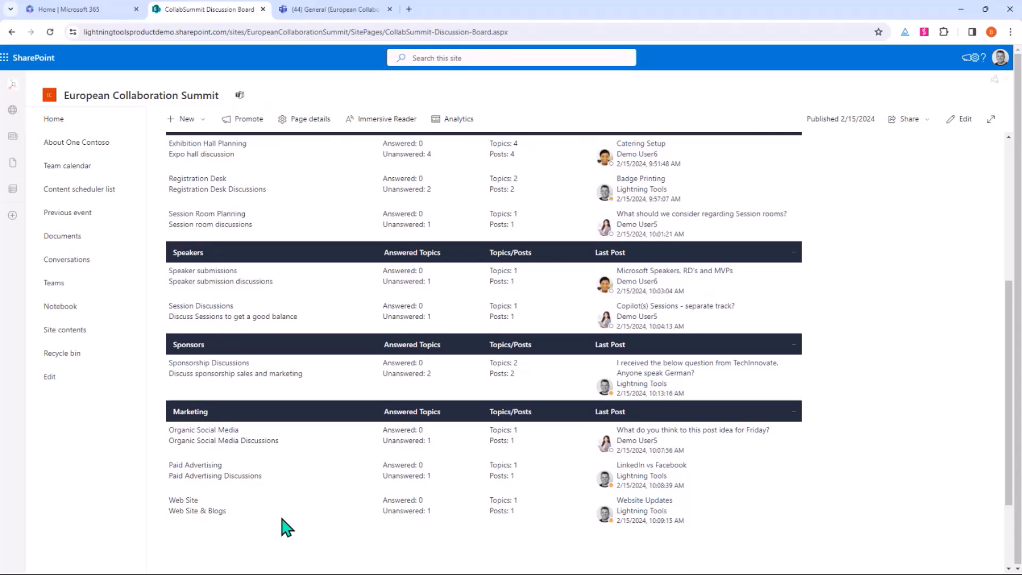
{"action": "scroll", "coordinate": [266, 523], "scroll_direction": "up", "scroll_amount": 2}
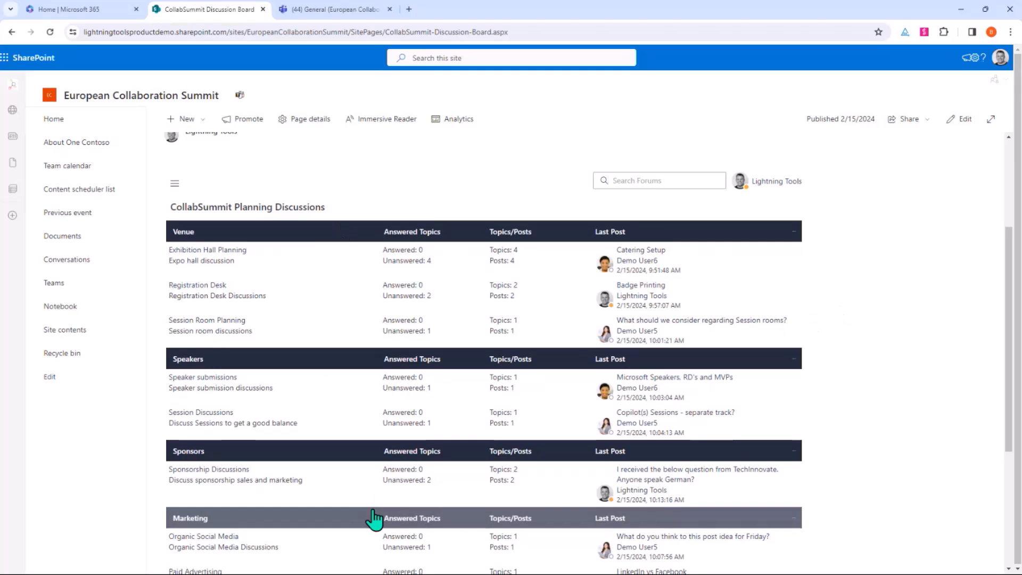
{"action": "scroll", "coordinate": [366, 514], "scroll_direction": "down", "scroll_amount": 2}
{"action": "scroll", "coordinate": [366, 513], "scroll_direction": "up", "scroll_amount": 3}
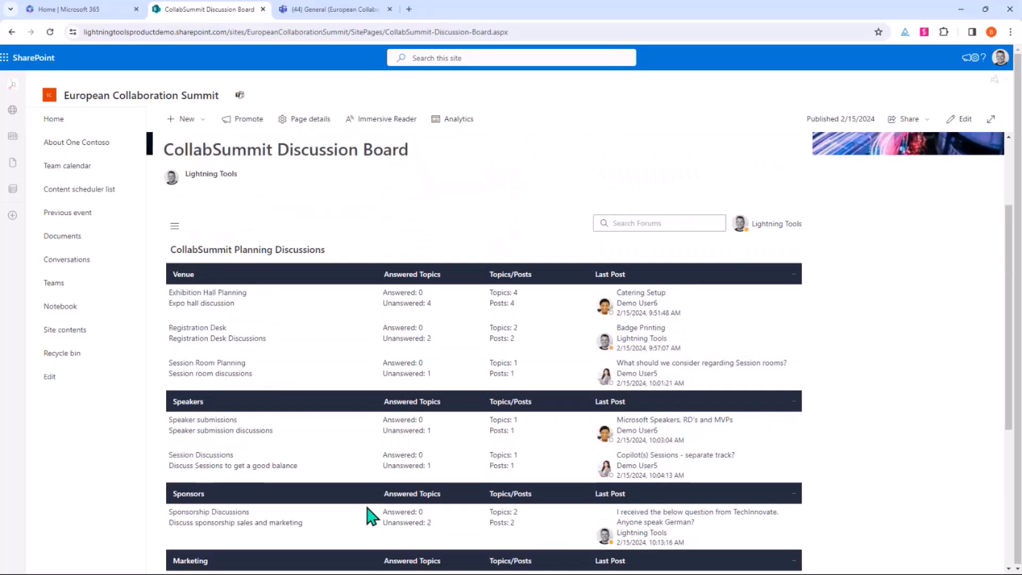
- Open the May 2024 Expo Hall Plan topic in the Exhibition Hall Planning forum and give its floor plan post a thumbs up
{"action": "left_click", "coordinate": [203, 307]}
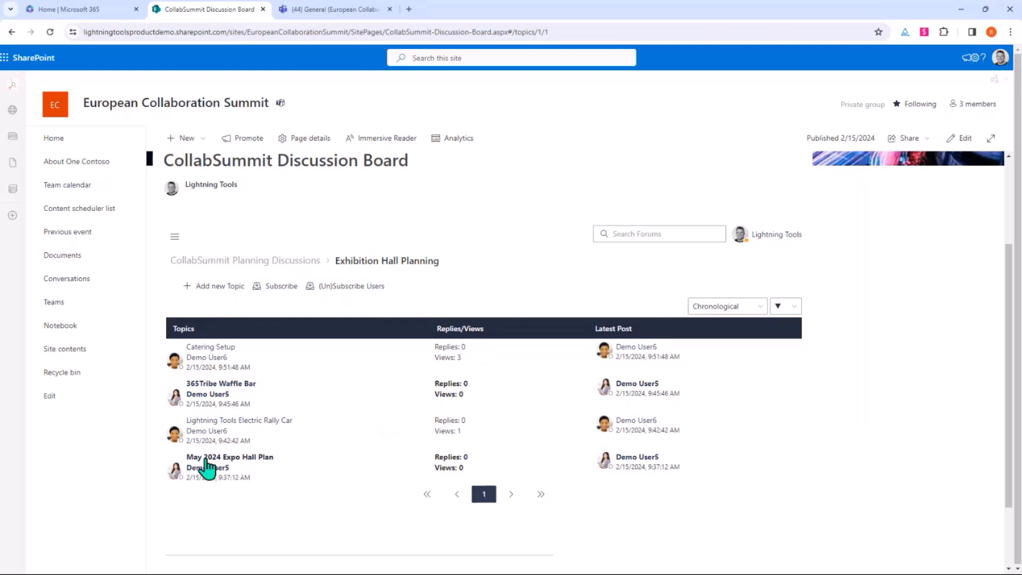
{"action": "left_click", "coordinate": [255, 471]}
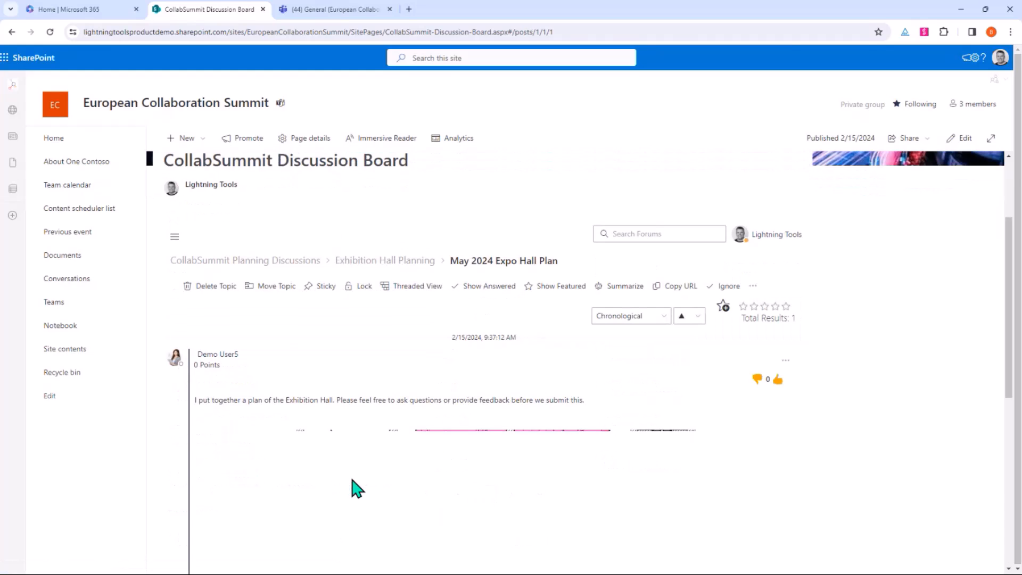
{"action": "scroll", "coordinate": [554, 378], "scroll_direction": "down", "scroll_amount": 1}
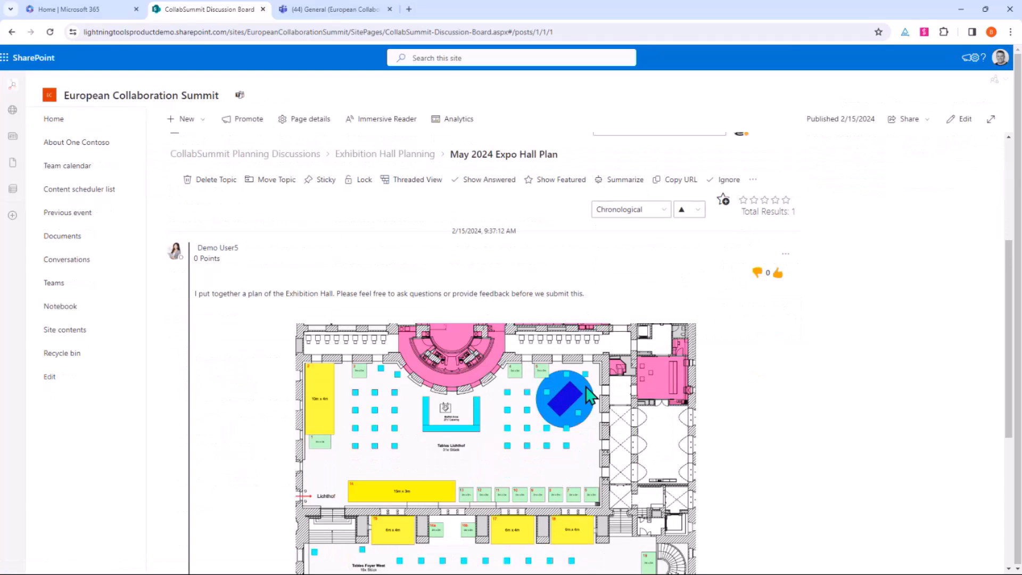
{"action": "scroll", "coordinate": [560, 397], "scroll_direction": "down", "scroll_amount": 3}
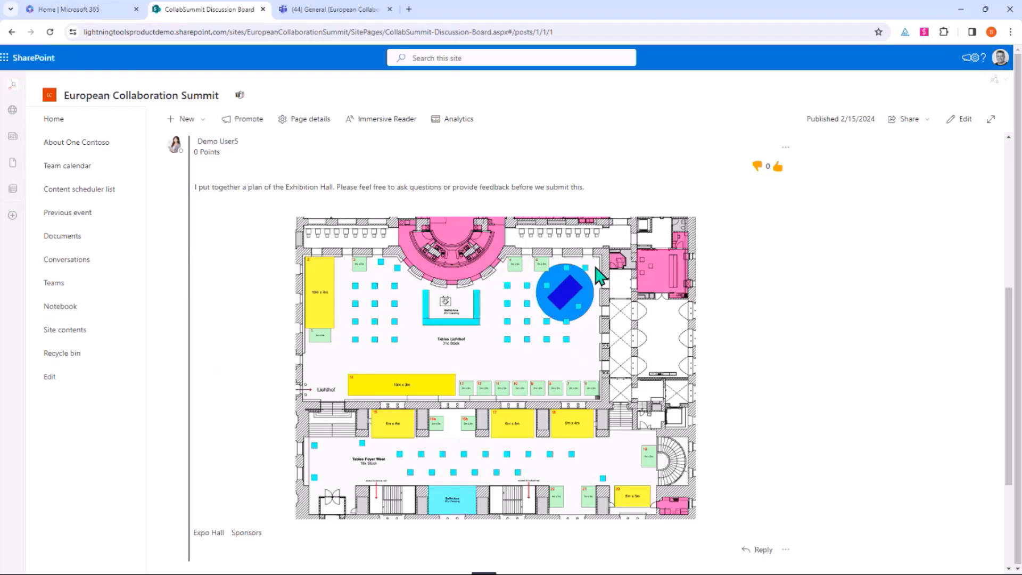
{"action": "scroll", "coordinate": [518, 224], "scroll_direction": "up", "scroll_amount": 2}
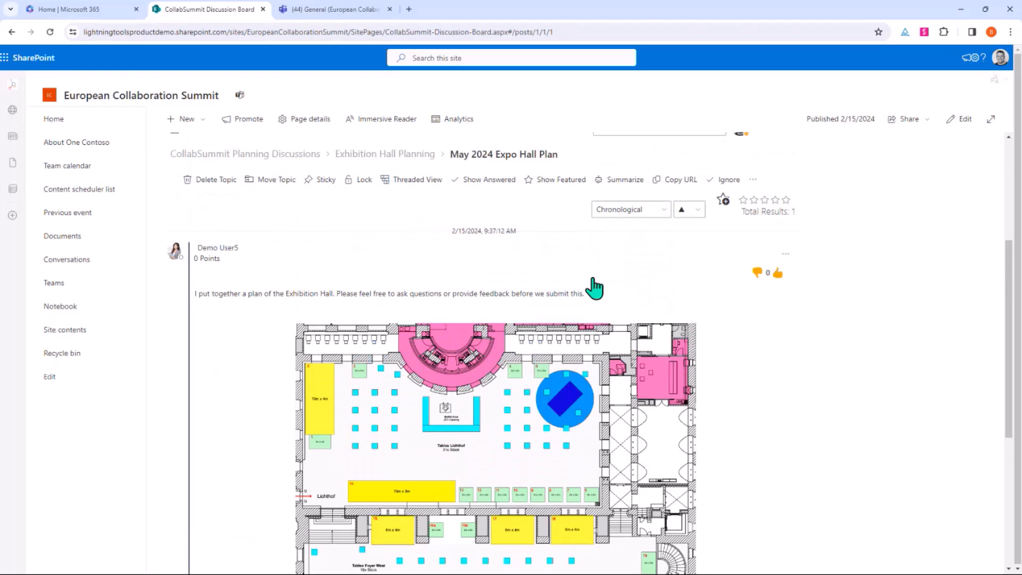
{"action": "left_click", "coordinate": [778, 273]}
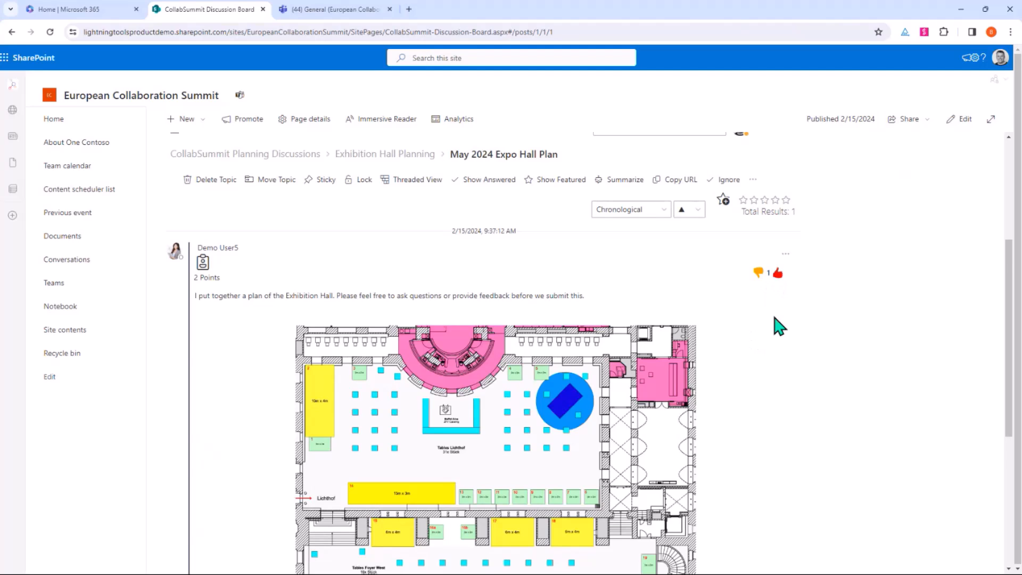
- Reply to the floor plan post with "What are the yellow spaces???" and check the posted reply
{"action": "scroll", "coordinate": [666, 336], "scroll_direction": "down", "scroll_amount": 4}
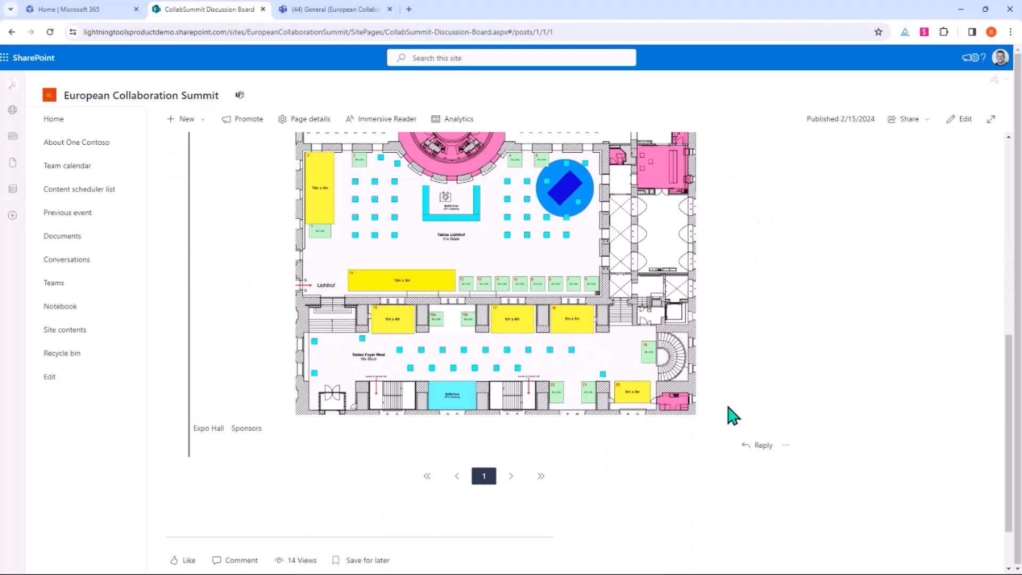
{"action": "left_click", "coordinate": [752, 447]}
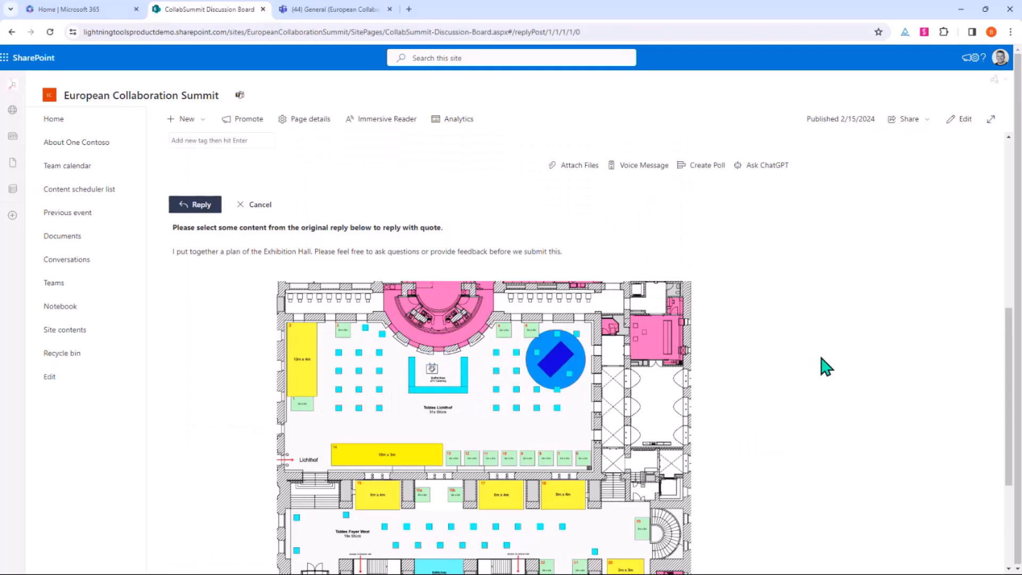
{"action": "scroll", "coordinate": [824, 368], "scroll_direction": "down", "scroll_amount": 4}
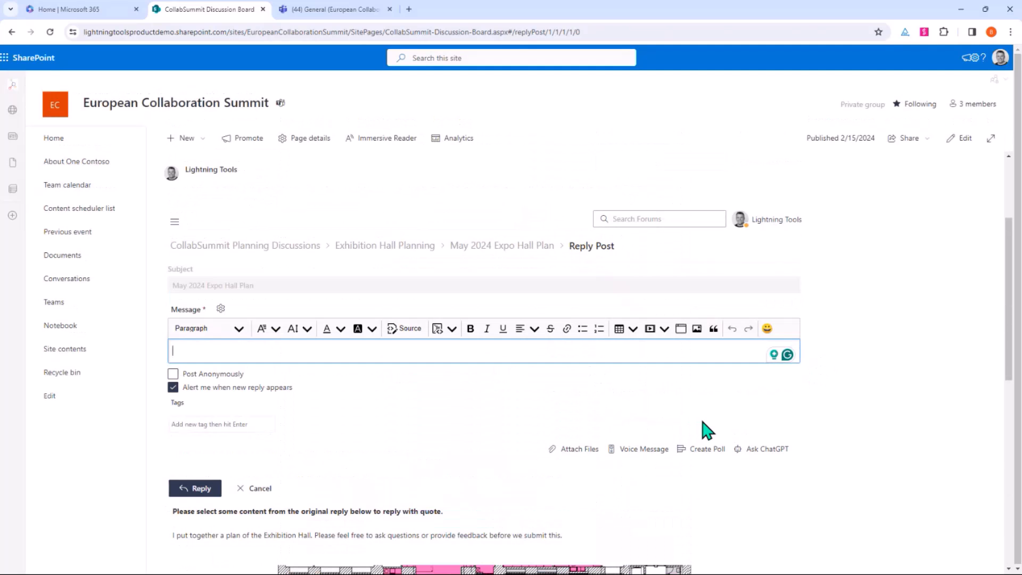
{"action": "type", "text": "What are the yellow spaces"}
{"action": "type", "text": "??"}
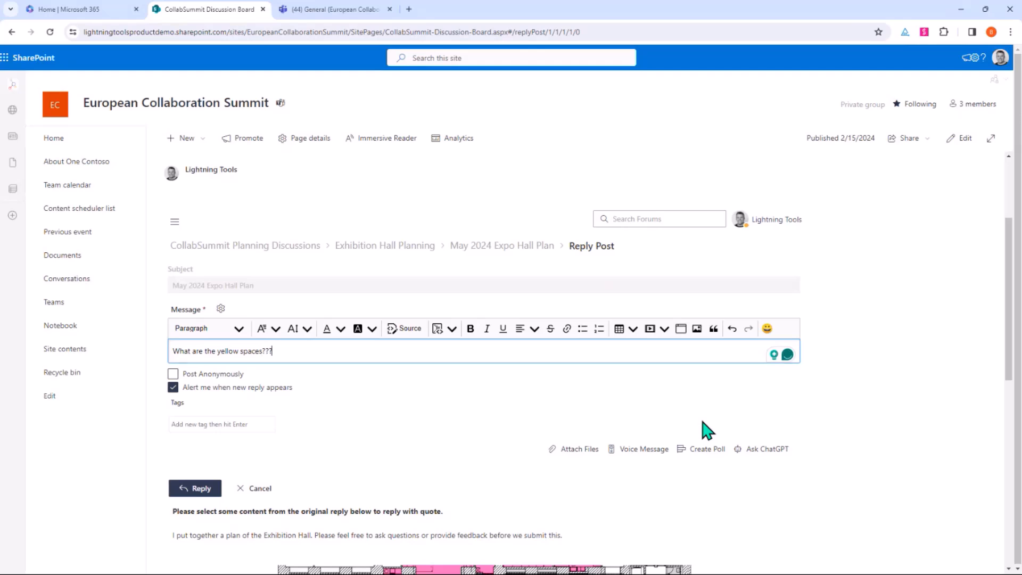
{"action": "left_click", "coordinate": [195, 491]}
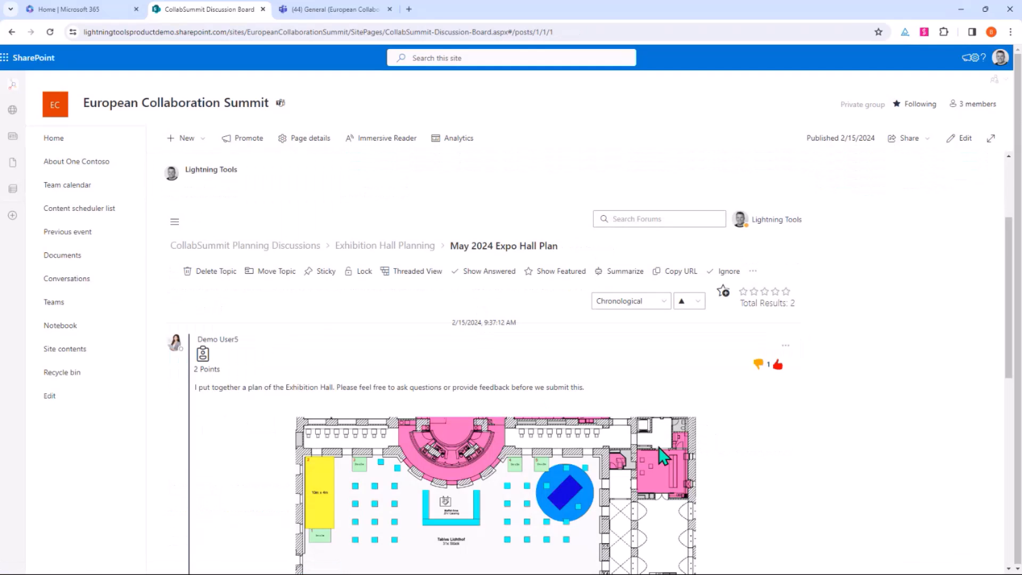
{"action": "scroll", "coordinate": [794, 400], "scroll_direction": "down", "scroll_amount": 7}
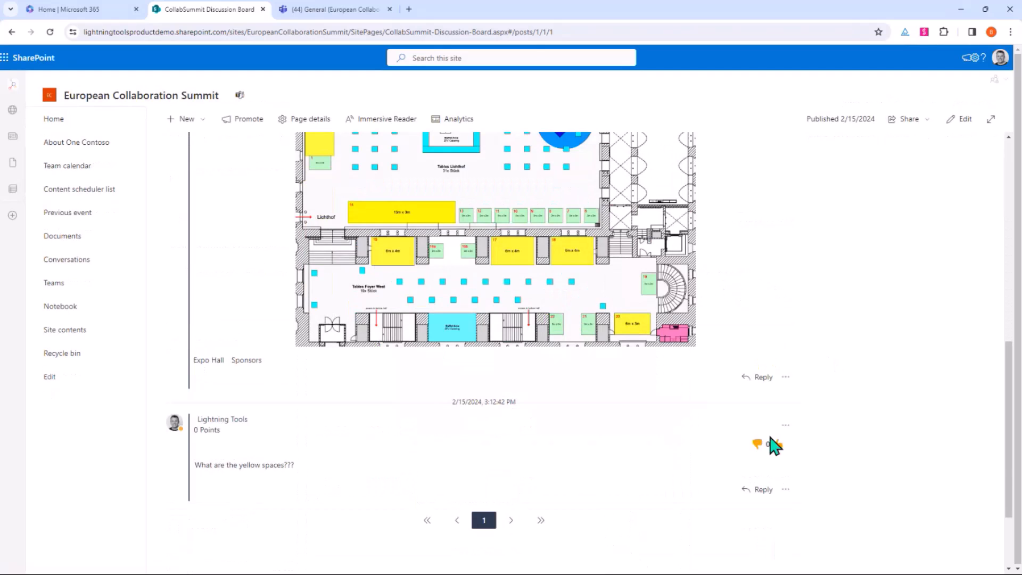
- Rate the May 2024 Expo Hall Plan topic with four stars
{"action": "scroll", "coordinate": [788, 440], "scroll_direction": "up", "scroll_amount": 8}
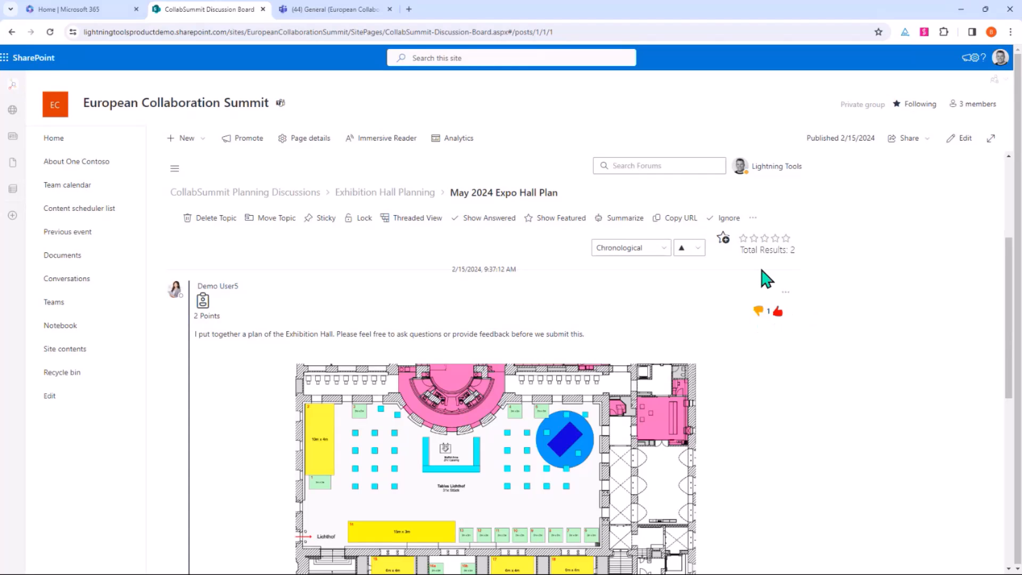
{"action": "left_click", "coordinate": [776, 238]}
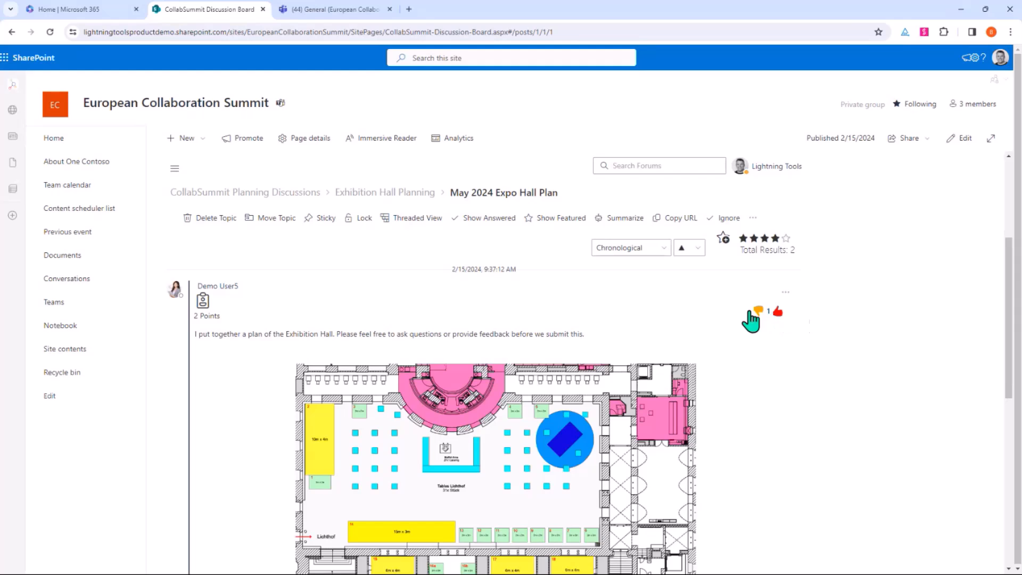
{"action": "scroll", "coordinate": [559, 290], "scroll_direction": "down", "scroll_amount": 7}
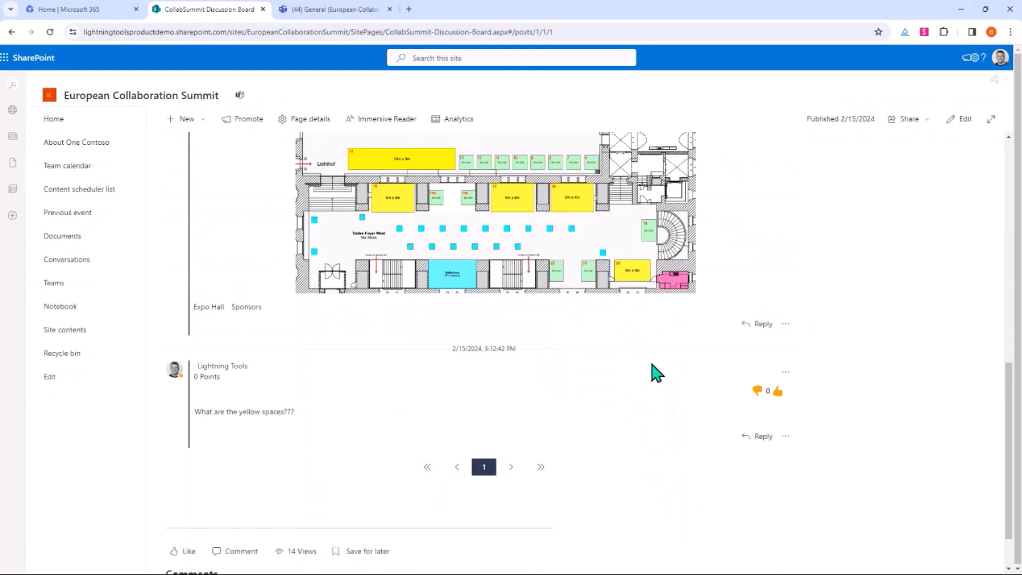
- Unsubscribe from the May 2024 Expo Hall Plan topic
{"action": "scroll", "coordinate": [651, 363], "scroll_direction": "up", "scroll_amount": 6}
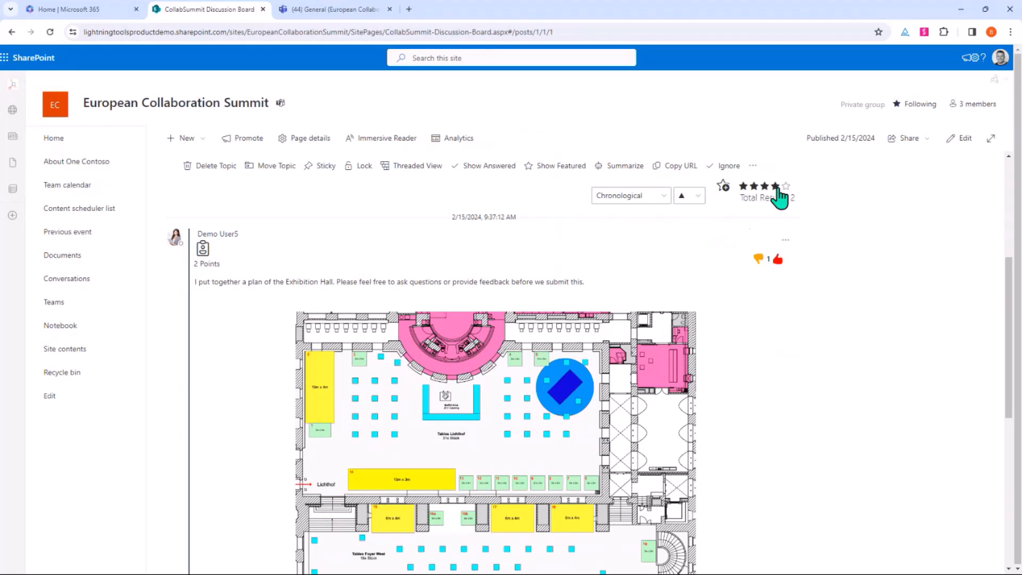
{"action": "left_click", "coordinate": [753, 166]}
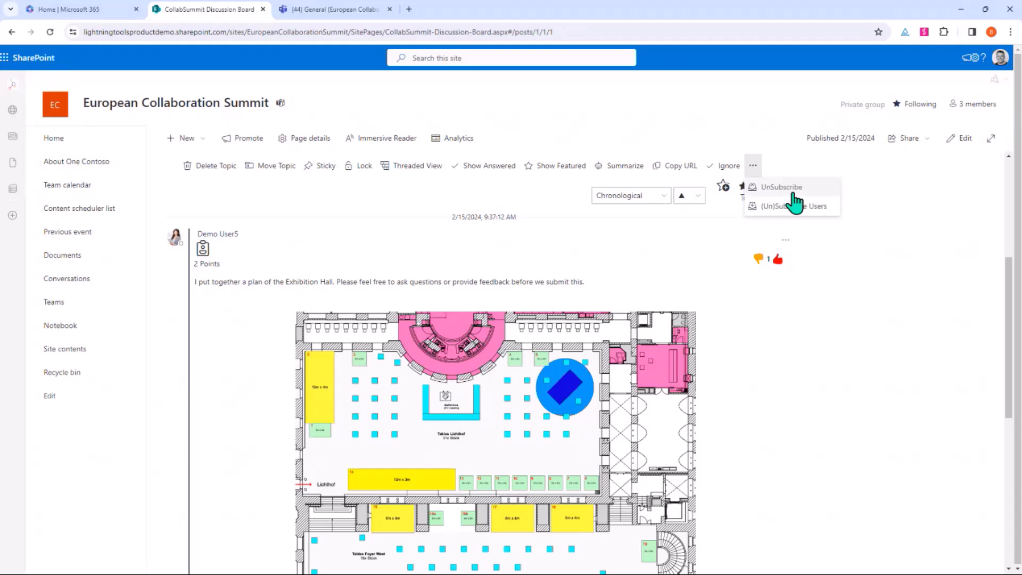
{"action": "left_click", "coordinate": [779, 188]}
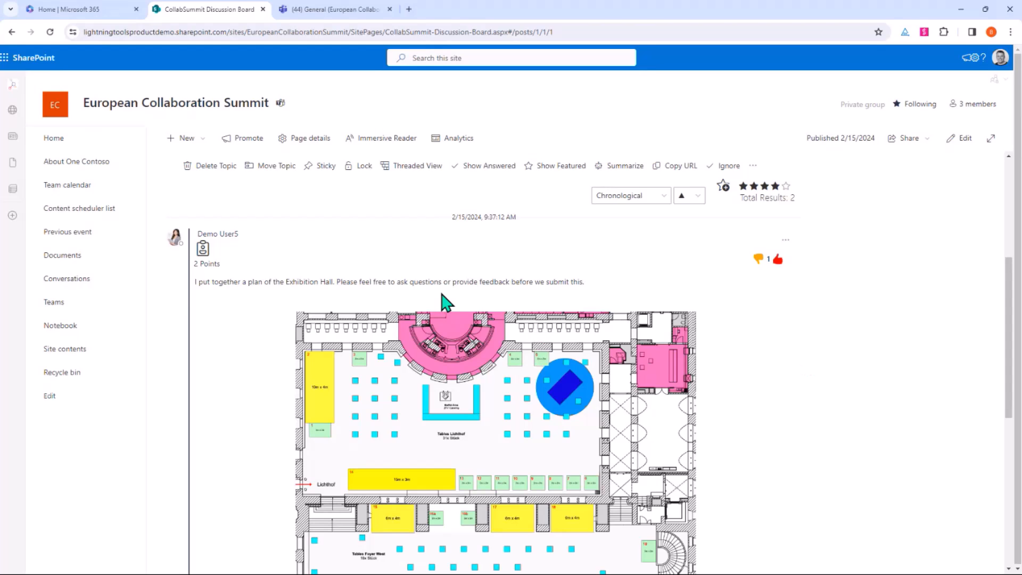
- Return to the Exhibition Hall Planning forum and open the Lightning Tools Electric Rally Car topic to read its post
{"action": "scroll", "coordinate": [445, 297], "scroll_direction": "up", "scroll_amount": 2}
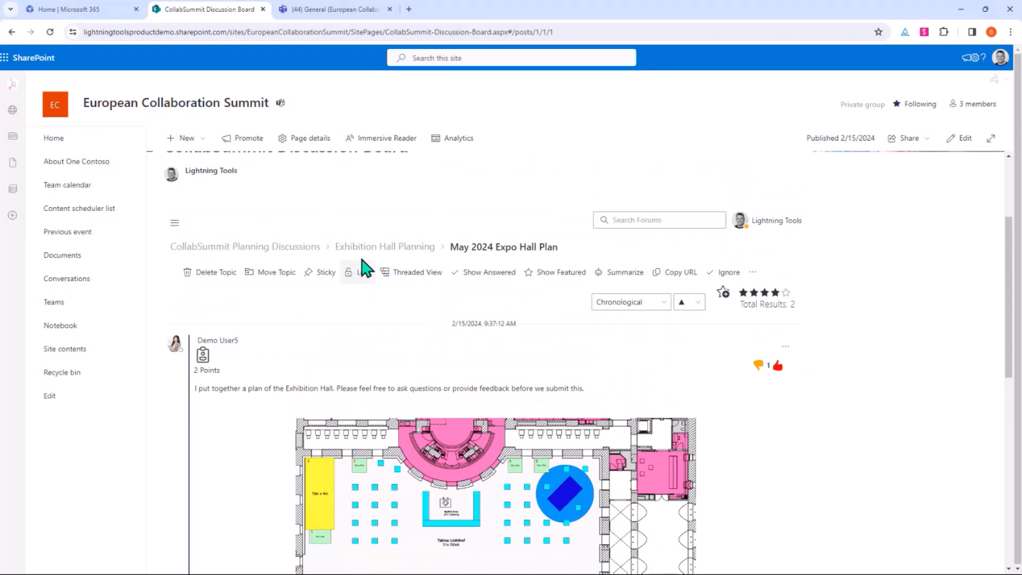
{"action": "left_click", "coordinate": [372, 247]}
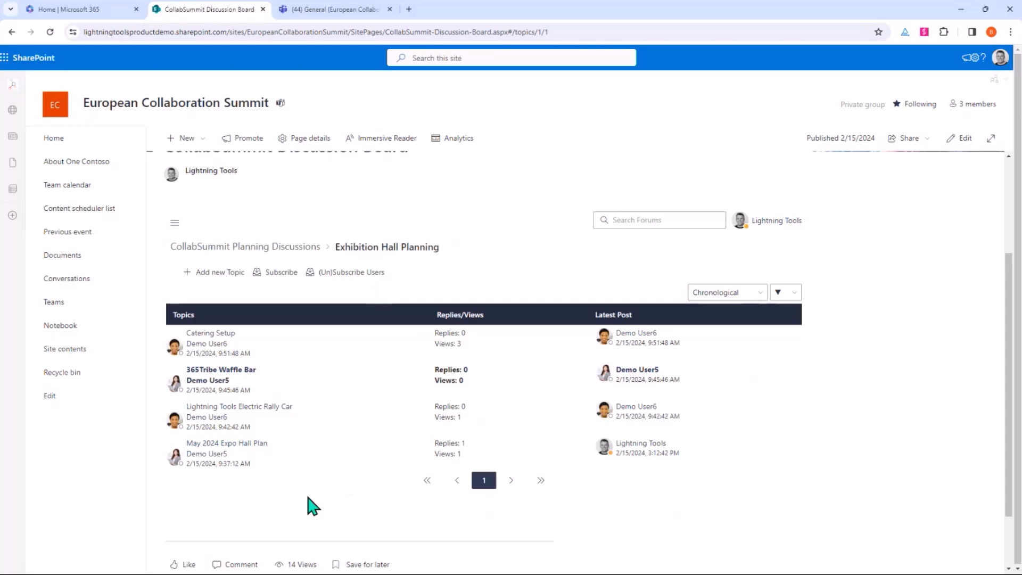
{"action": "left_click", "coordinate": [256, 418]}
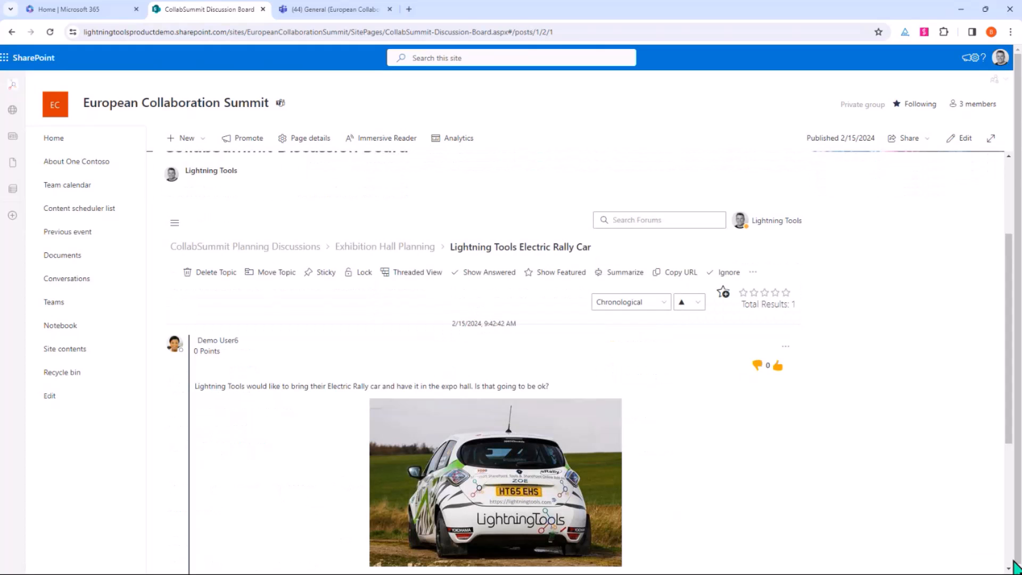
{"action": "scroll", "coordinate": [695, 419], "scroll_direction": "down", "scroll_amount": 1}
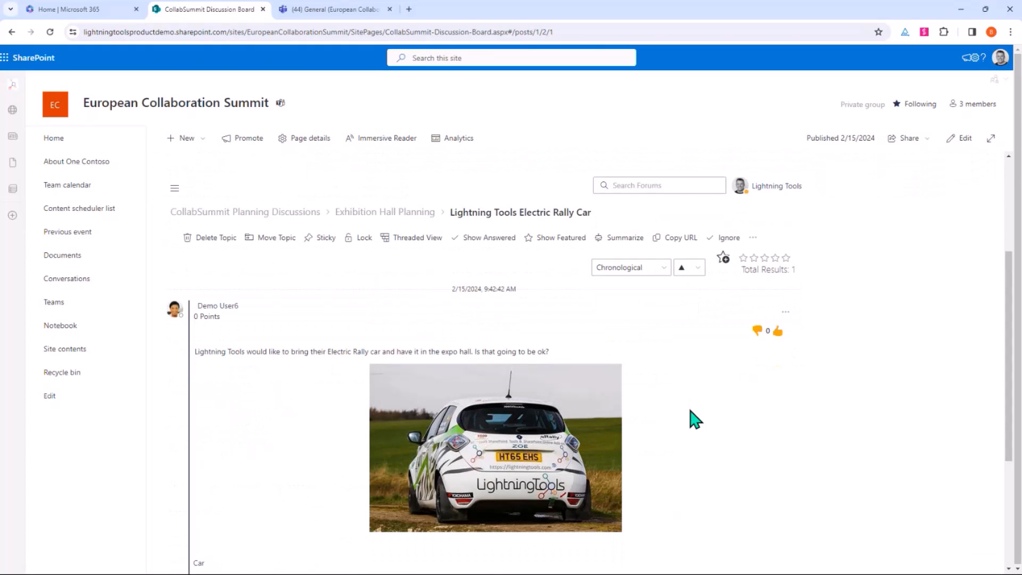
- Like the post in the Lightning Tools Electric Rally Car topic
{"action": "scroll", "coordinate": [695, 419], "scroll_direction": "down", "scroll_amount": 3}
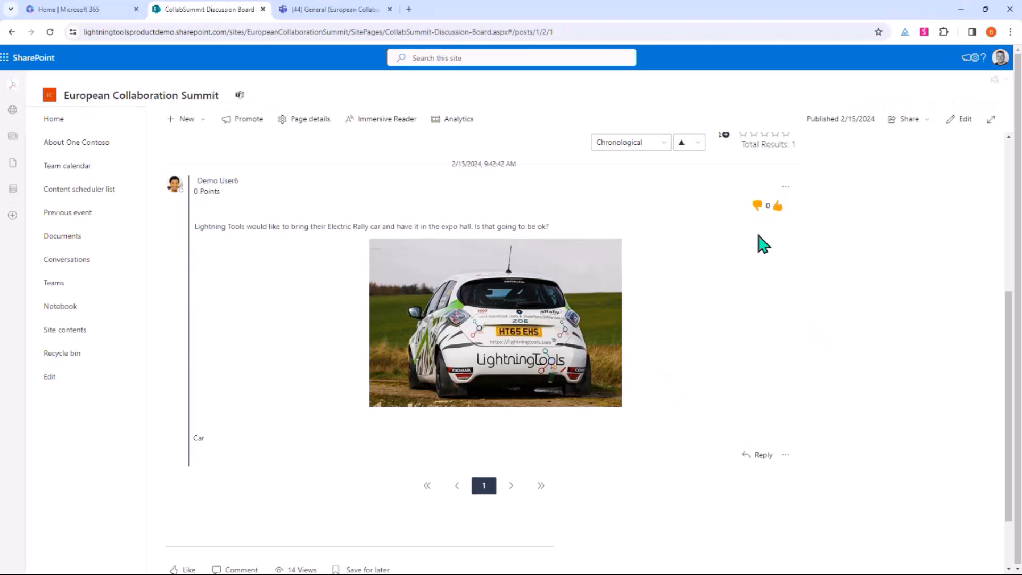
{"action": "left_click", "coordinate": [777, 206]}
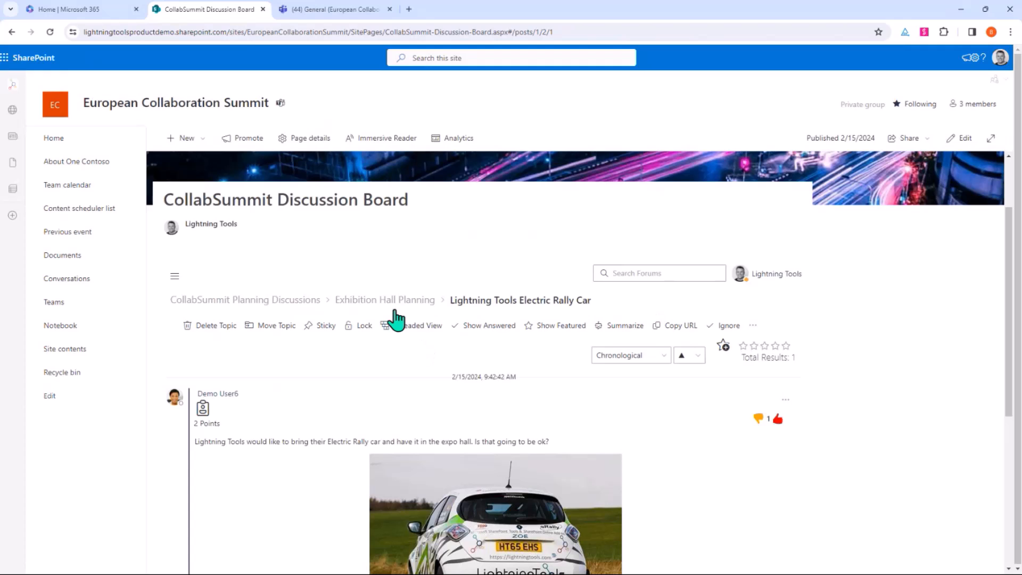
- Open the 365Tribe Waffle Bar topic in the Exhibition Hall Planning forum and reply "sounds great!!!" to its post
{"action": "left_click", "coordinate": [395, 301]}
{"action": "left_click", "coordinate": [222, 426]}
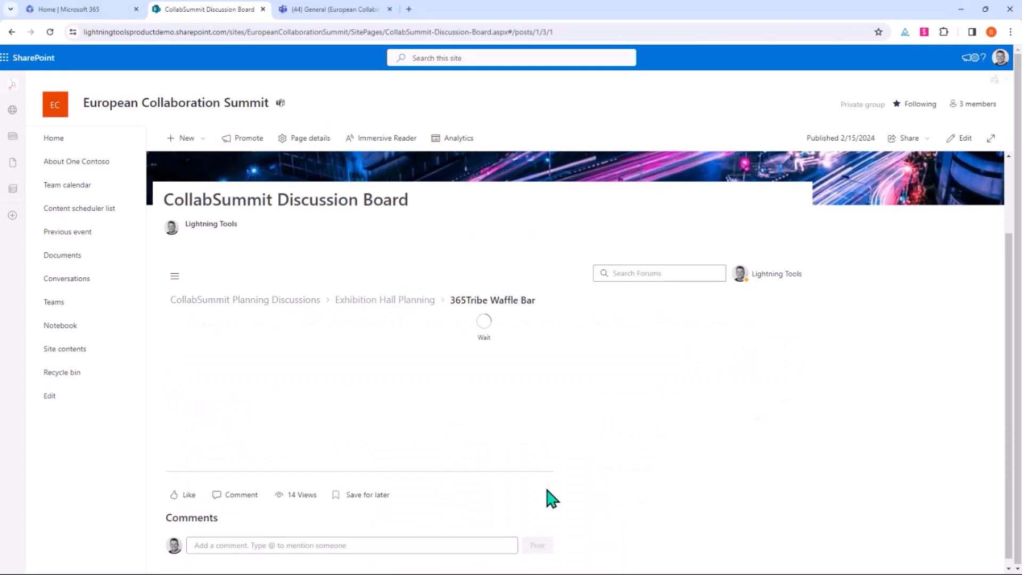
{"action": "scroll", "coordinate": [411, 354], "scroll_direction": "down", "scroll_amount": 4}
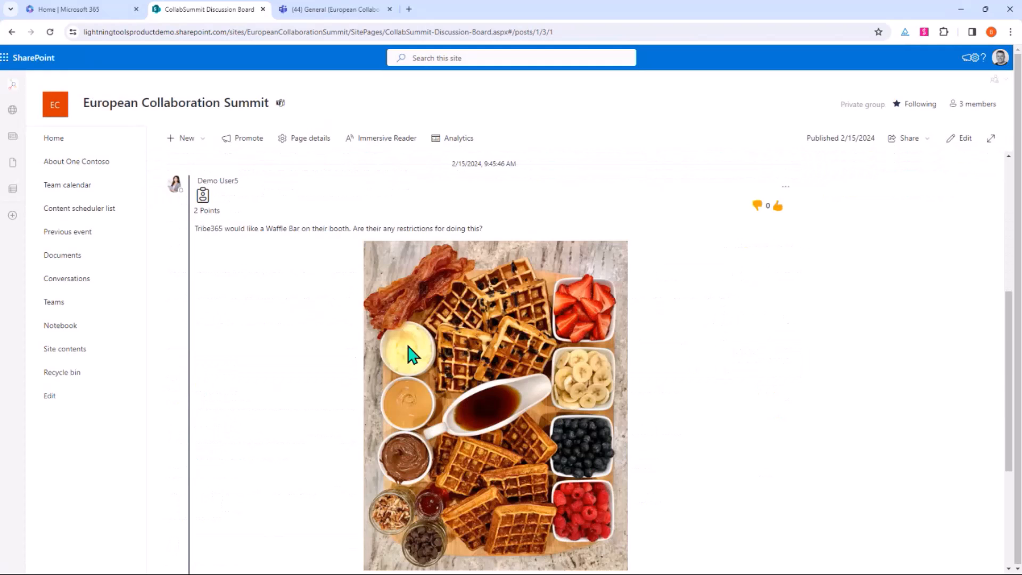
{"action": "scroll", "coordinate": [432, 333], "scroll_direction": "down", "scroll_amount": 4}
{"action": "left_click", "coordinate": [756, 377]}
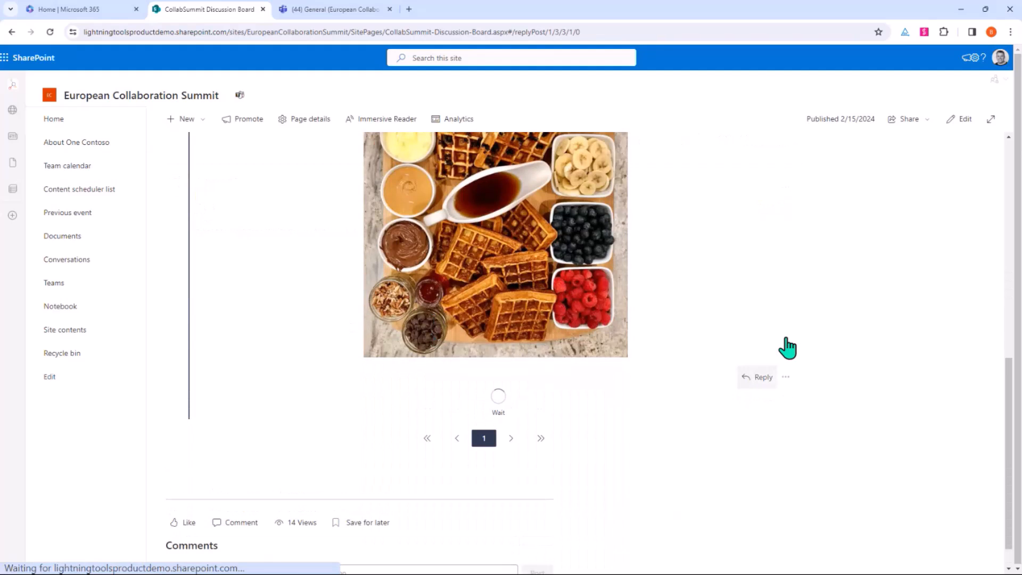
{"action": "type", "text": "sounds great"}
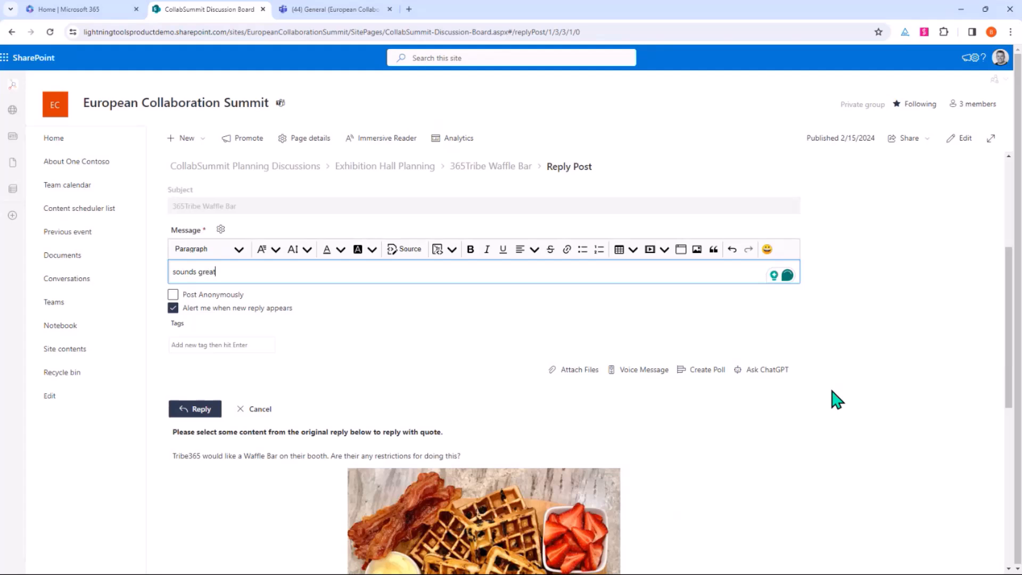
{"action": "type", "text": "!!!"}
{"action": "left_click", "coordinate": [208, 411]}
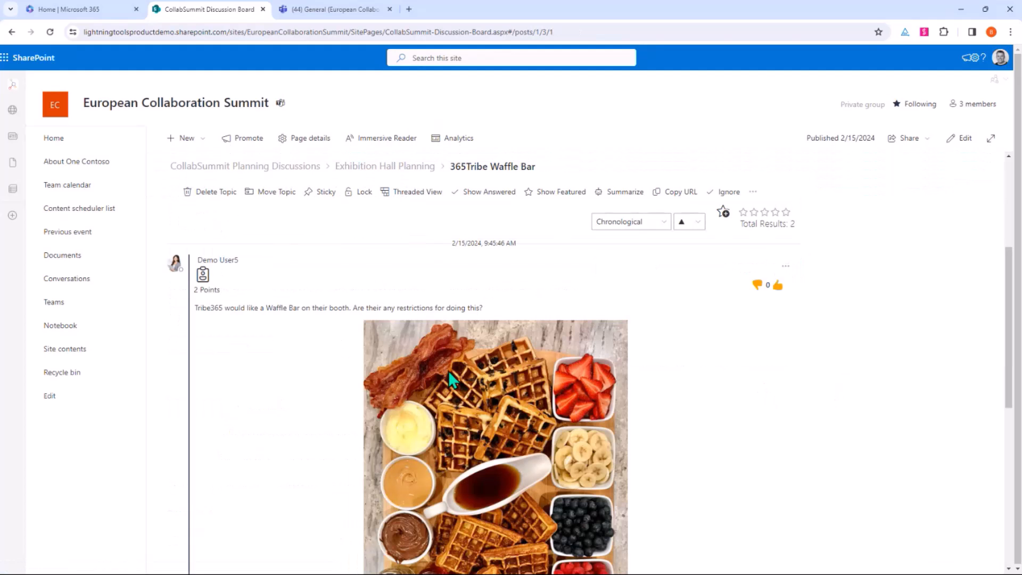
- Go back to the CollabSummit Planning Discussions overview and reopen the Exhibition Hall Planning forum to view its topics
{"action": "scroll", "coordinate": [449, 365], "scroll_direction": "up", "scroll_amount": 2}
{"action": "left_click", "coordinate": [393, 326]}
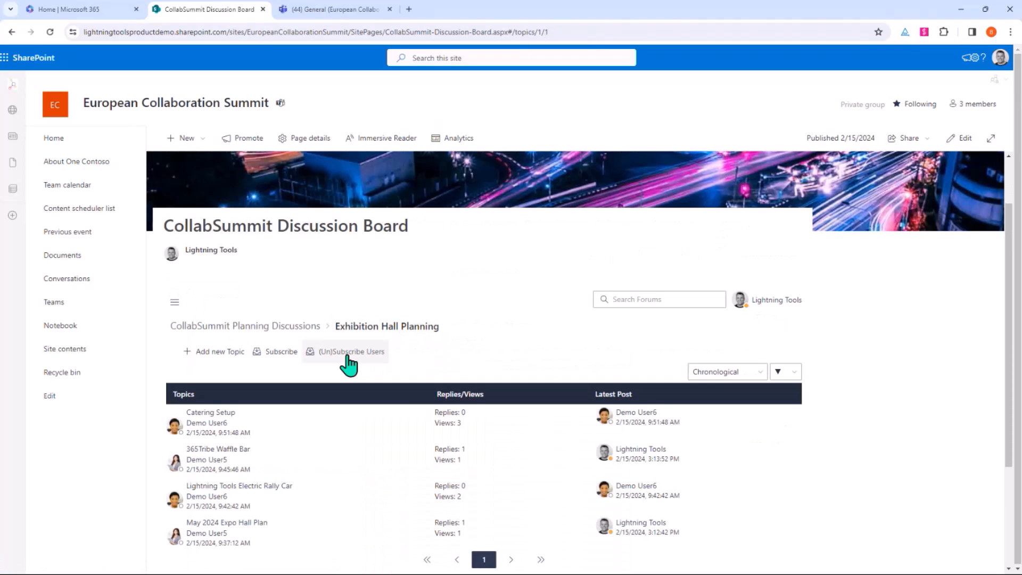
{"action": "left_click", "coordinate": [269, 335]}
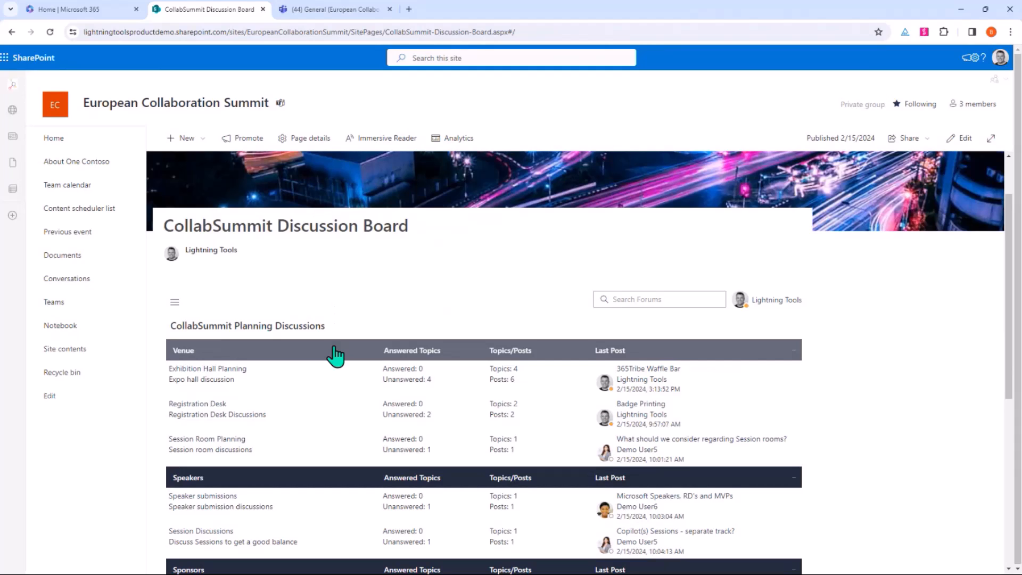
{"action": "left_click", "coordinate": [229, 371]}
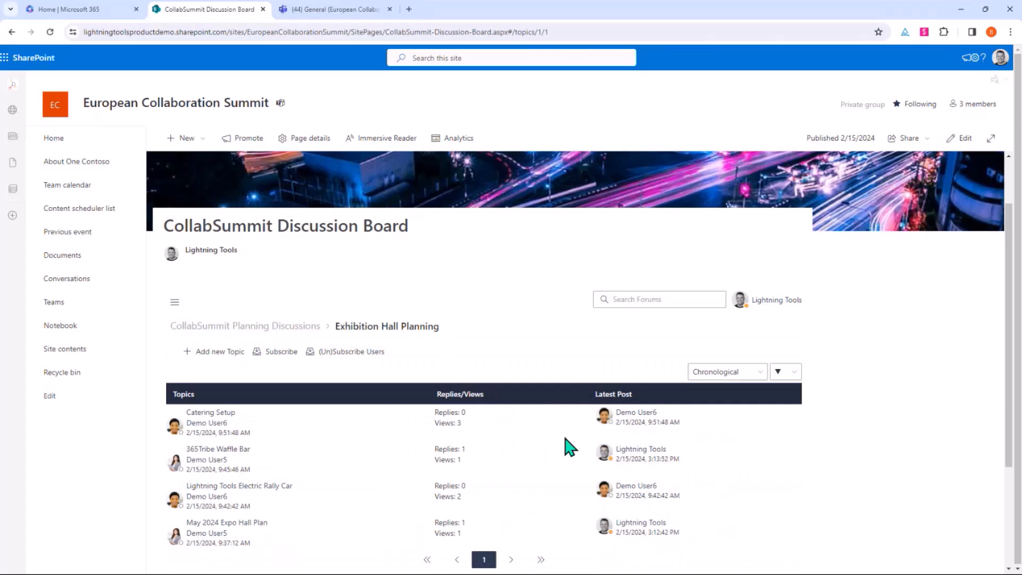
{"action": "scroll", "coordinate": [469, 426], "scroll_direction": "down", "scroll_amount": 2}
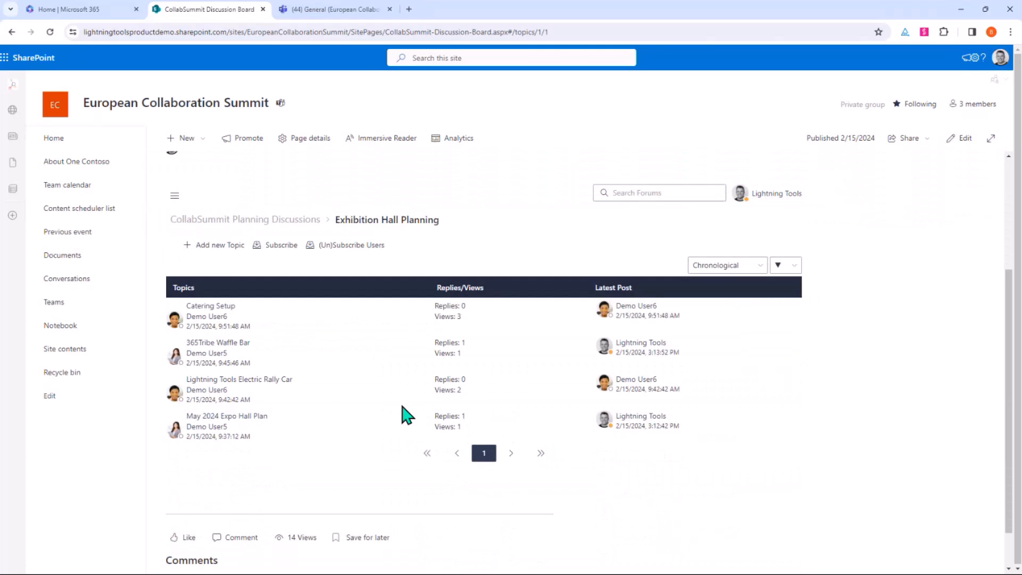
- Start a new topic with subject "Fictional Company Question" and message "I would like to know if we can be by the main stage?"
{"action": "left_click", "coordinate": [233, 261]}
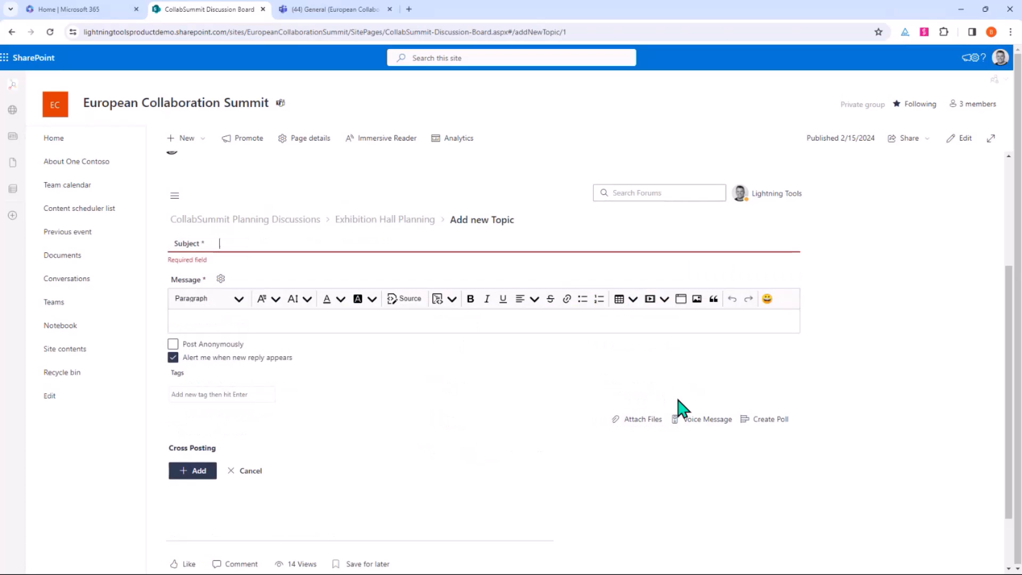
{"action": "type", "text": "Fictional Compa"}
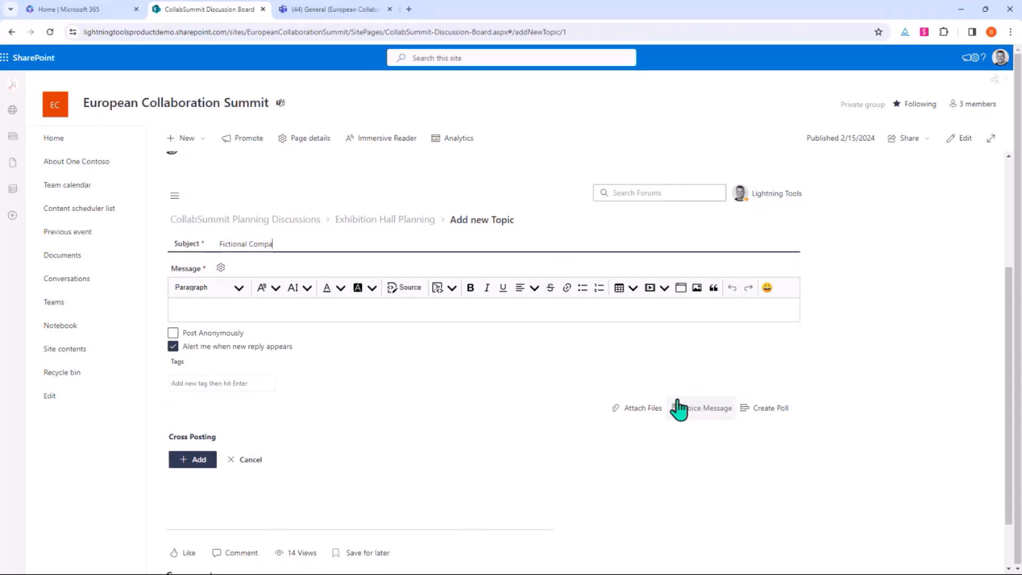
{"action": "type", "text": "ny Question"}
{"action": "left_click", "coordinate": [451, 309]}
{"action": "type", "text": "I would like to kno"}
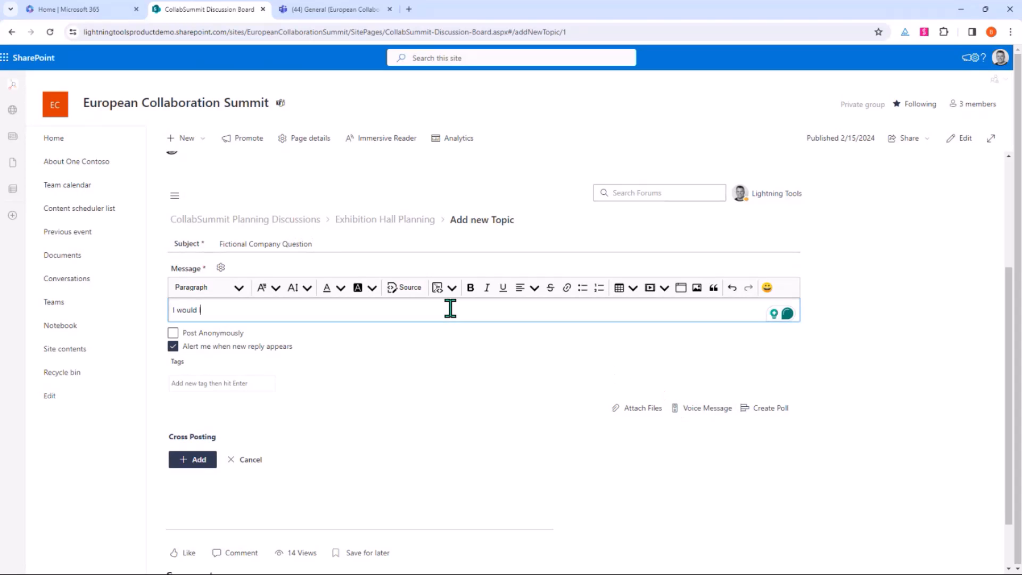
{"action": "type", "text": "w if we can be by the main stage?"}
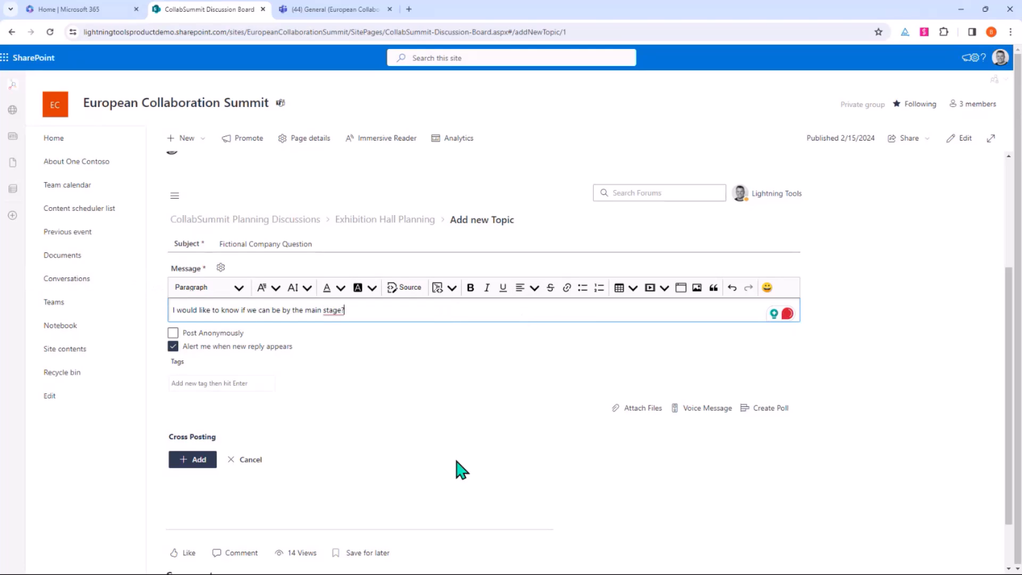
- Tag the new topic with the existing Expo Hall tag and a new "Stage Request" tag, and post it
{"action": "left_click", "coordinate": [197, 381]}
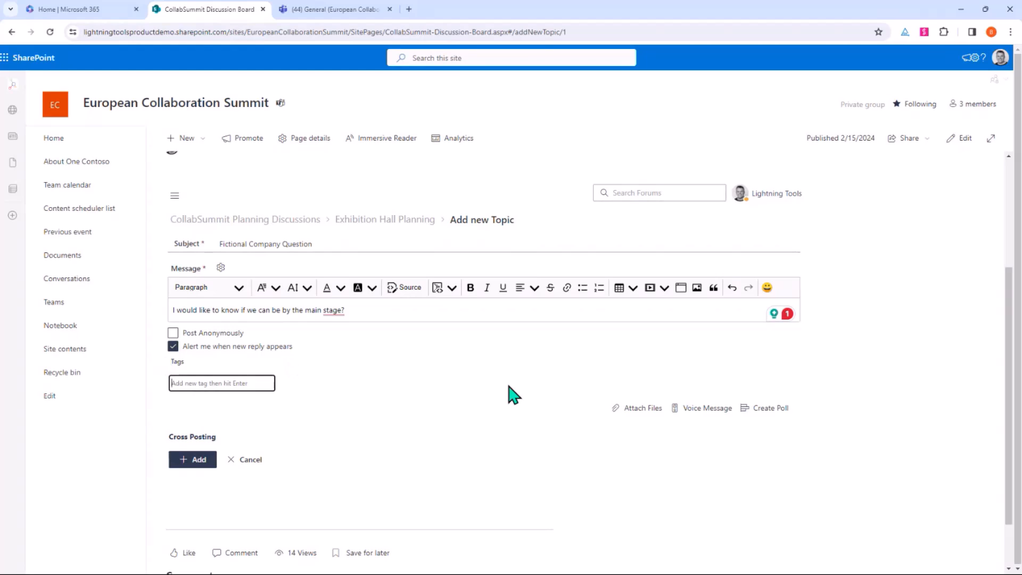
{"action": "type", "text": "Exp"}
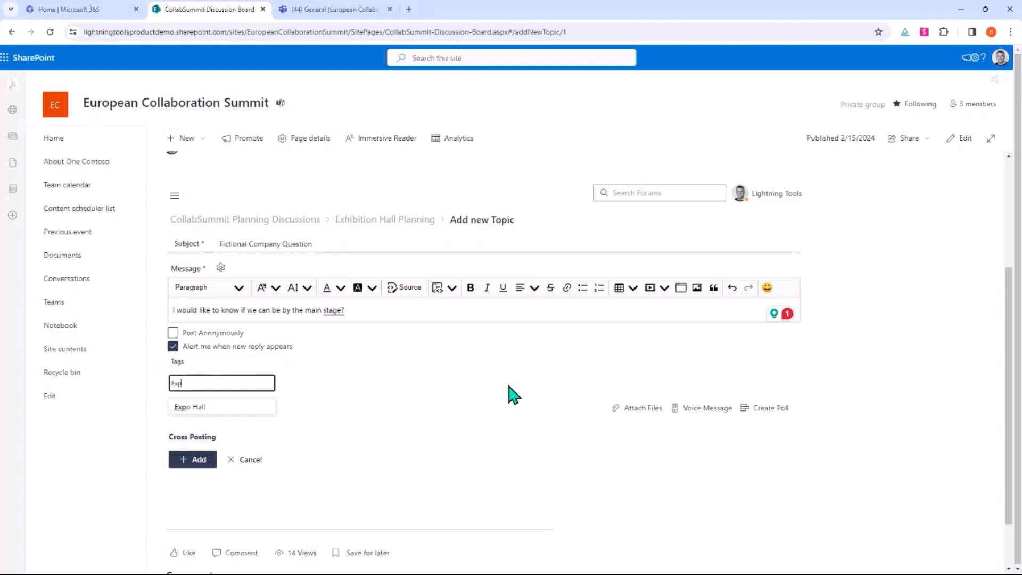
{"action": "left_click", "coordinate": [262, 408]}
{"action": "left_click", "coordinate": [250, 386]}
{"action": "type", "text": "Stage Request"}
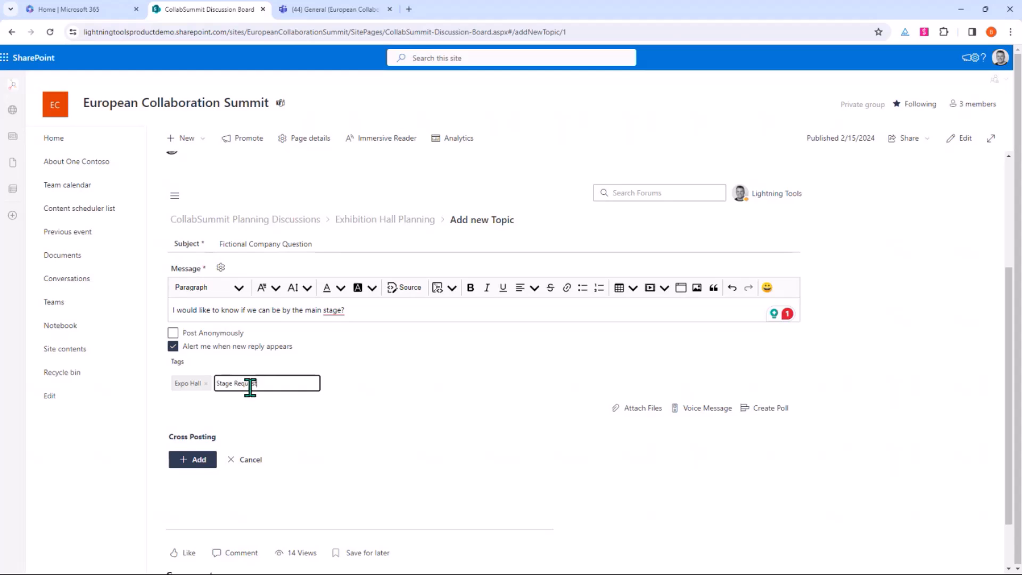
{"action": "key", "text": "Return"}
{"action": "left_click", "coordinate": [201, 461]}
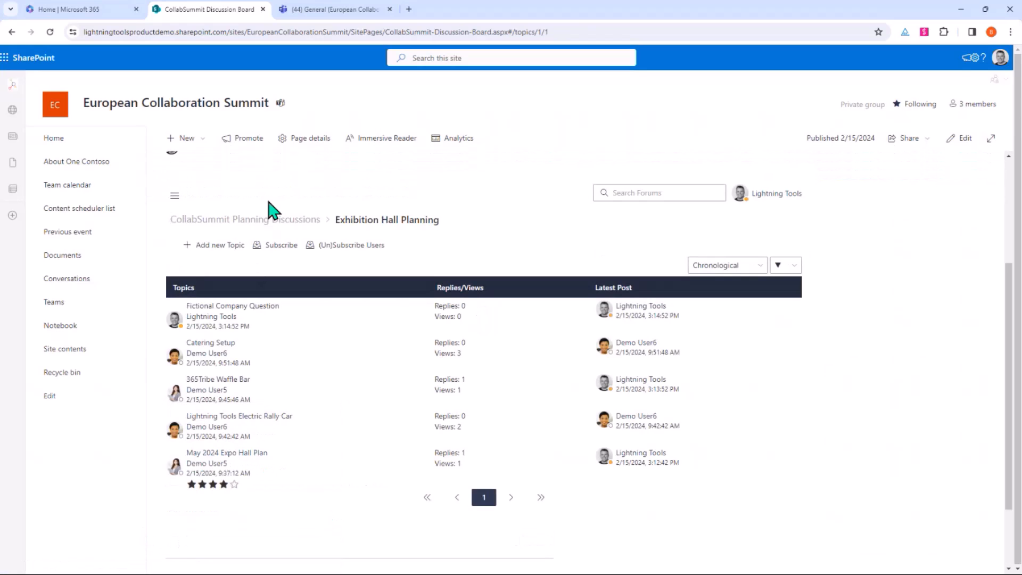
- Return to the CollabSummit Planning Discussions overview and search the forums for "badge"
{"action": "left_click", "coordinate": [255, 221]}
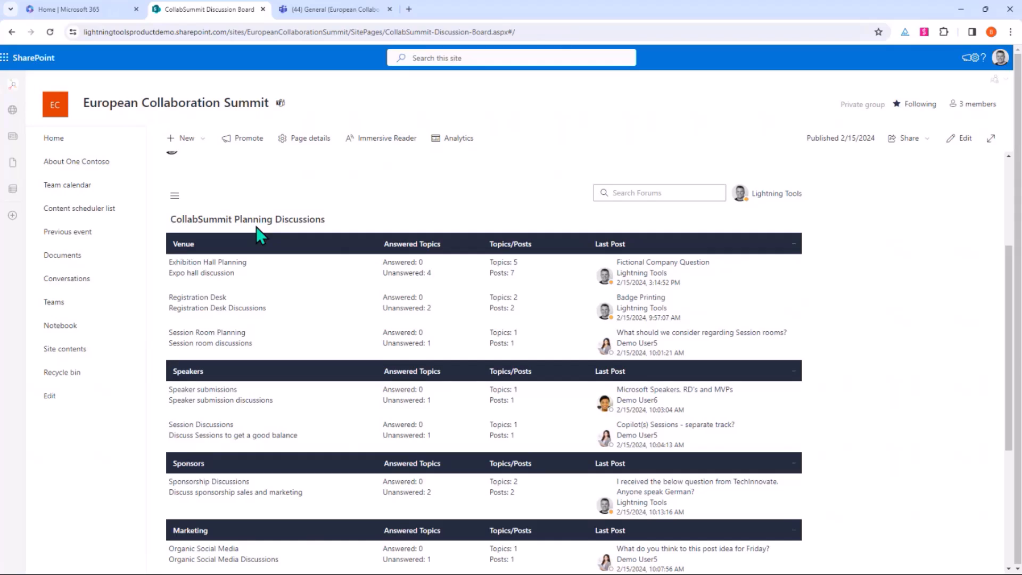
{"action": "left_click", "coordinate": [687, 192]}
{"action": "type", "text": "badeg"}
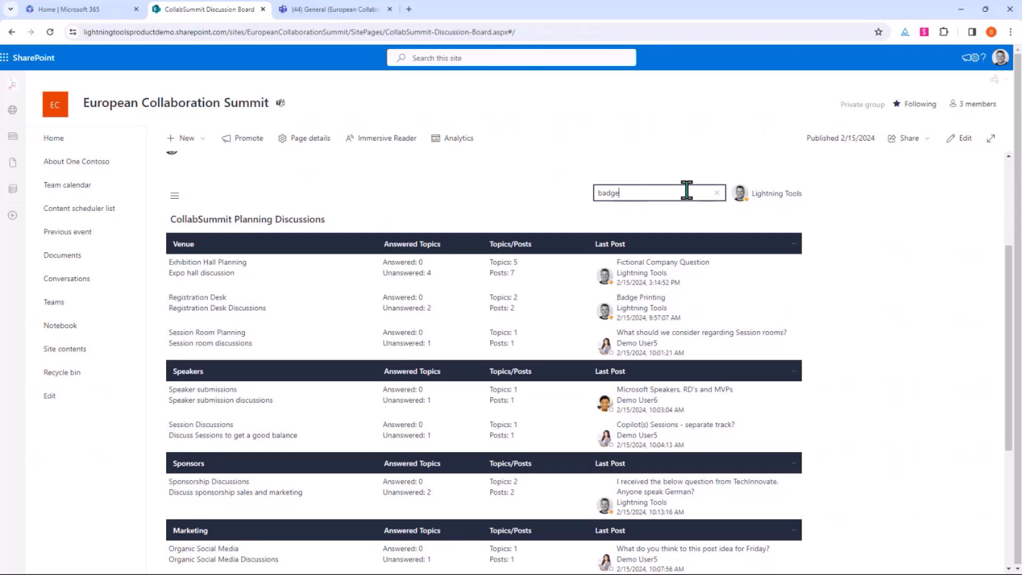
{"action": "key", "text": "Return"}
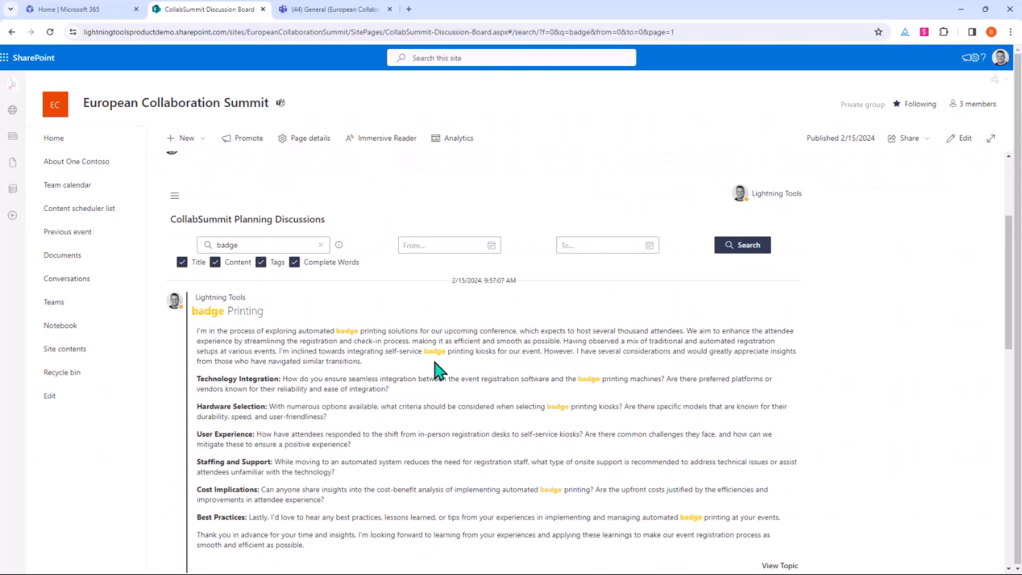
- Look through the badge search results and open the In Person vs Self Service topic
{"action": "scroll", "coordinate": [438, 370], "scroll_direction": "down", "scroll_amount": 3}
{"action": "scroll", "coordinate": [511, 346], "scroll_direction": "down", "scroll_amount": 2}
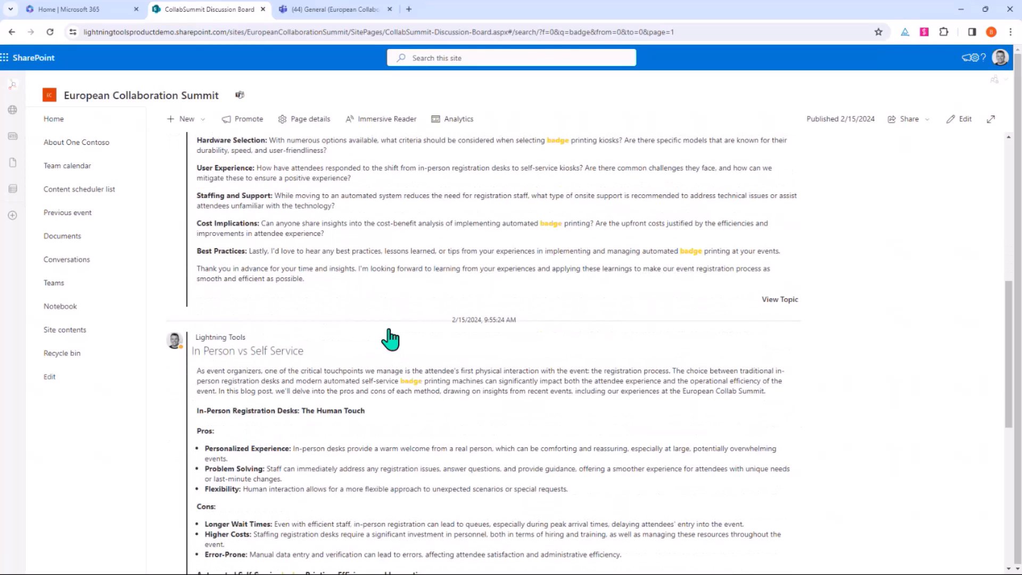
{"action": "scroll", "coordinate": [385, 420], "scroll_direction": "down", "scroll_amount": 3}
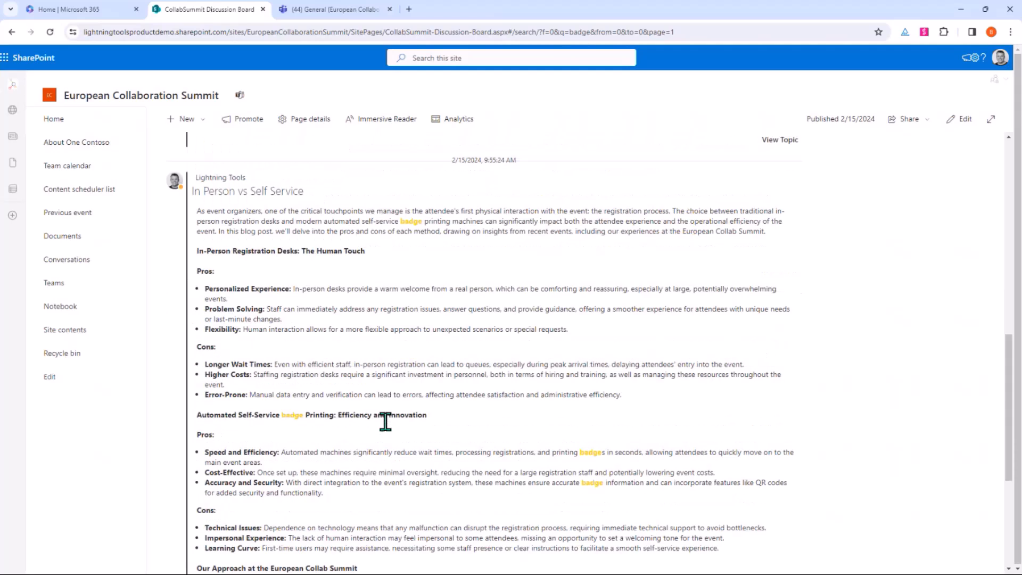
{"action": "scroll", "coordinate": [445, 301], "scroll_direction": "down", "scroll_amount": 3}
{"action": "scroll", "coordinate": [445, 304], "scroll_direction": "up", "scroll_amount": 4}
{"action": "scroll", "coordinate": [457, 502], "scroll_direction": "down", "scroll_amount": 4}
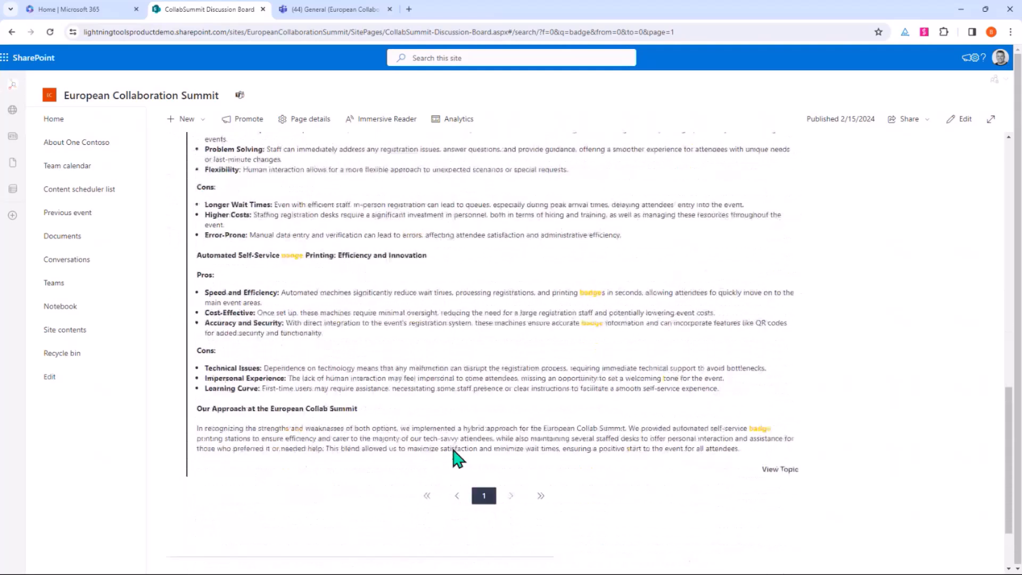
{"action": "scroll", "coordinate": [457, 455], "scroll_direction": "up", "scroll_amount": 1}
{"action": "left_click", "coordinate": [789, 525]}
- Read the In Person vs Self Service topic and delete its existing topic summarization
{"action": "scroll", "coordinate": [673, 359], "scroll_direction": "up", "scroll_amount": 5}
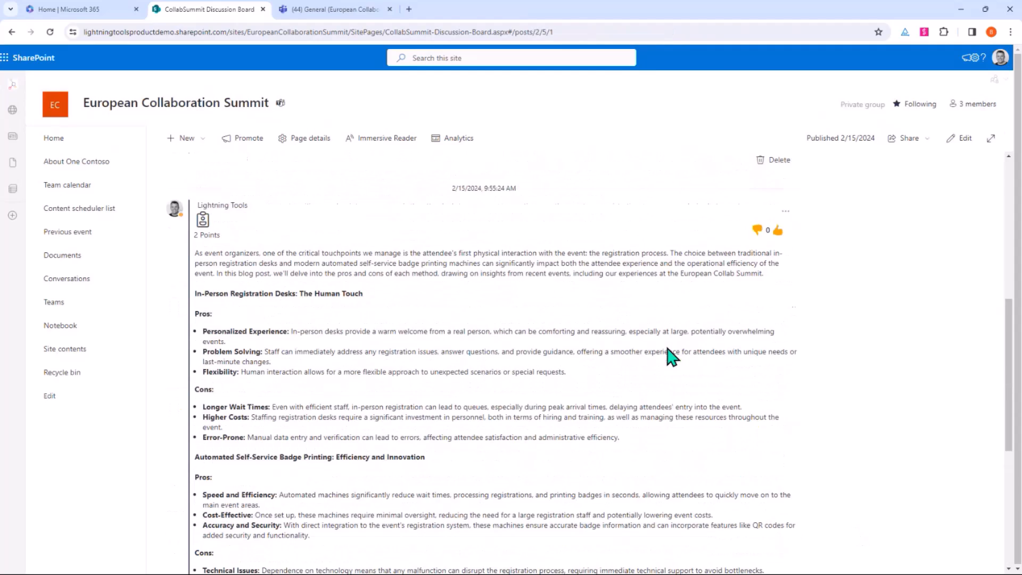
{"action": "scroll", "coordinate": [673, 358], "scroll_direction": "up", "scroll_amount": 4}
{"action": "scroll", "coordinate": [511, 440], "scroll_direction": "down", "scroll_amount": 5}
{"action": "scroll", "coordinate": [510, 442], "scroll_direction": "up", "scroll_amount": 7}
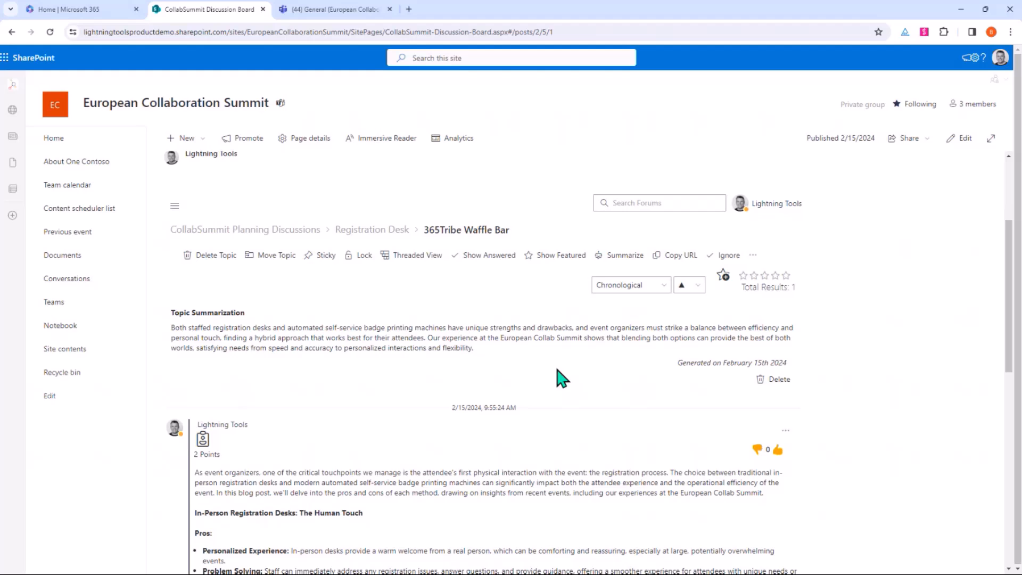
{"action": "left_click", "coordinate": [771, 395]}
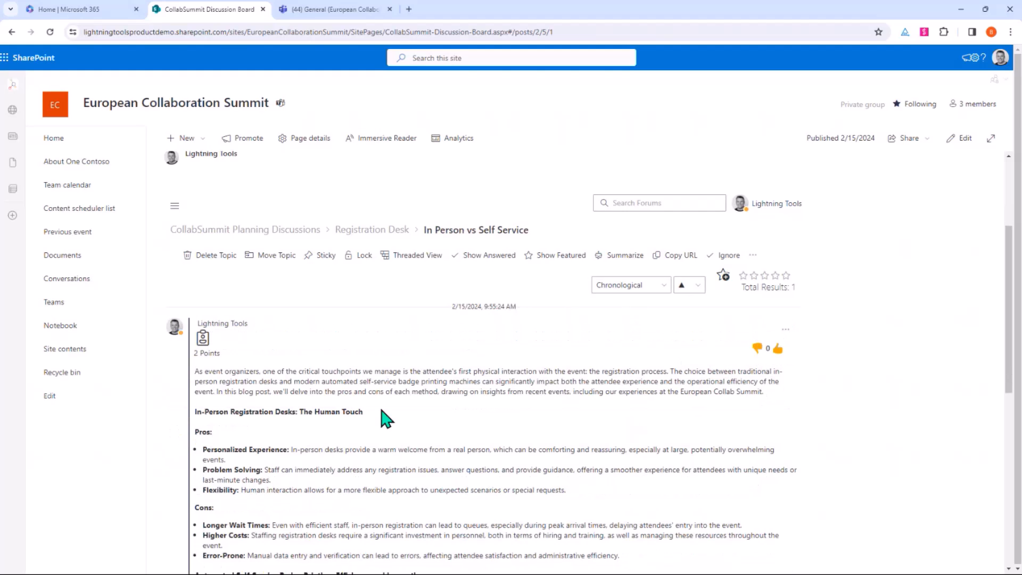
- Read the In Person vs Self Service post to its end and view its additional post actions
{"action": "scroll", "coordinate": [461, 419], "scroll_direction": "down", "scroll_amount": 3}
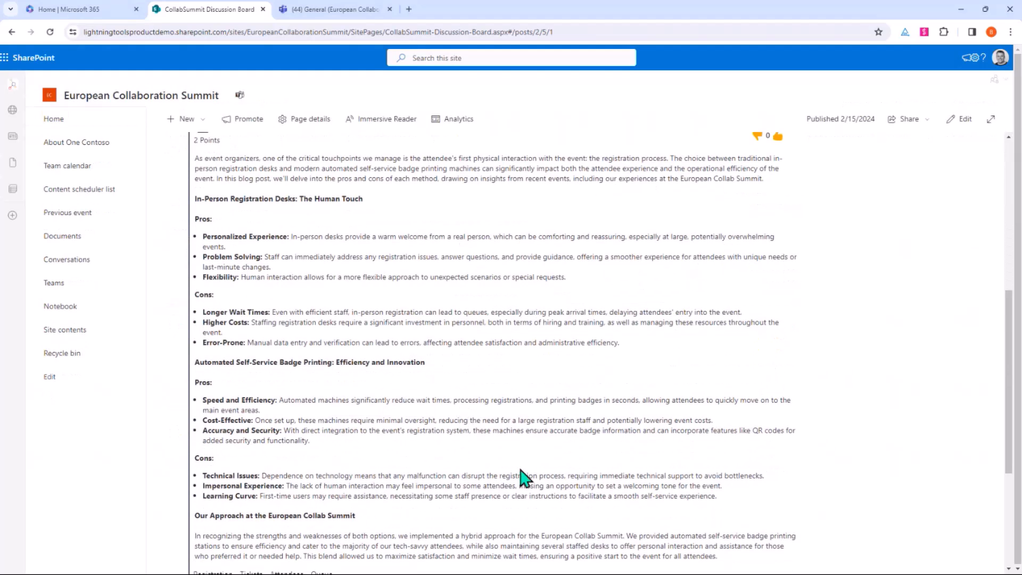
{"action": "scroll", "coordinate": [522, 473], "scroll_direction": "down", "scroll_amount": 4}
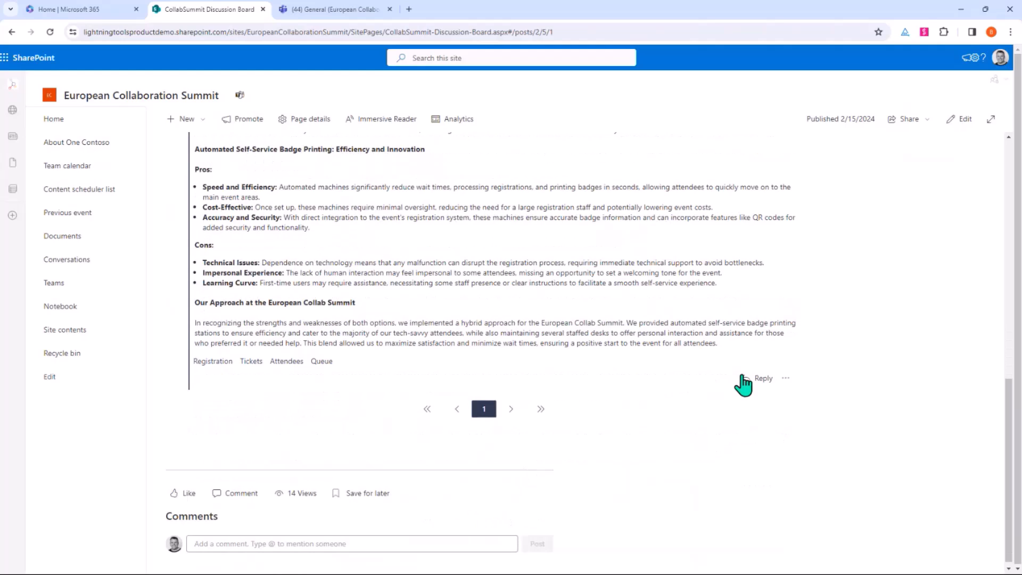
{"action": "left_click", "coordinate": [784, 379]}
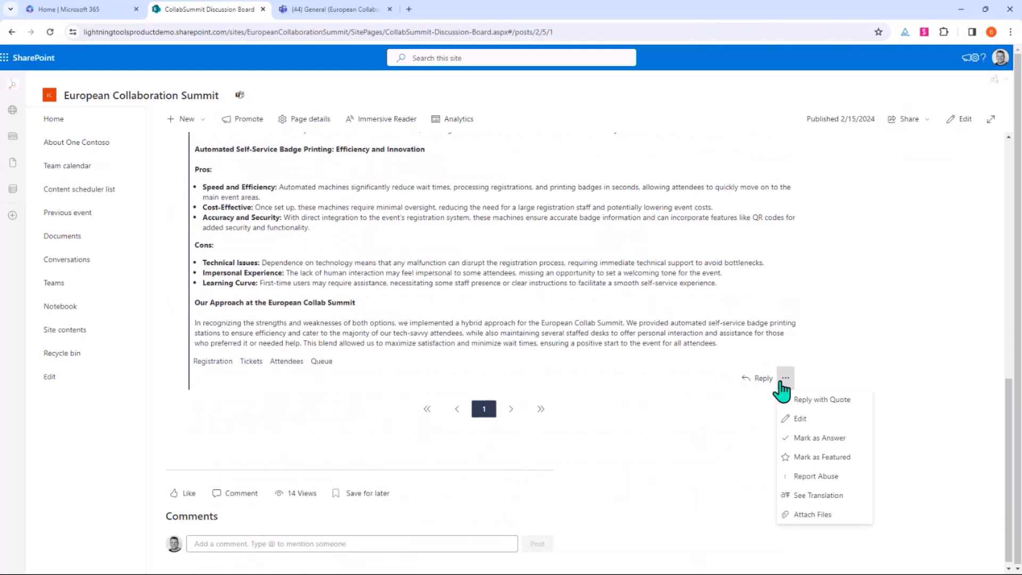
{"action": "left_click", "coordinate": [846, 331]}
- Generate a summary of the In Person vs Self Service topic with ChatGPT and set it as the topic summarization
{"action": "scroll", "coordinate": [849, 332], "scroll_direction": "up", "scroll_amount": 1}
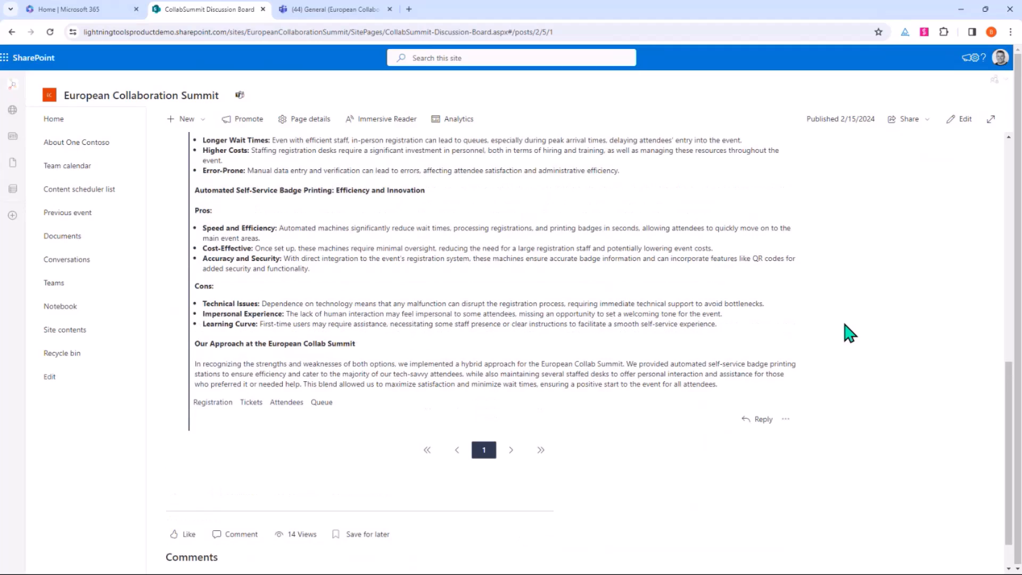
{"action": "scroll", "coordinate": [850, 333], "scroll_direction": "up", "scroll_amount": 5}
{"action": "scroll", "coordinate": [848, 335], "scroll_direction": "up", "scroll_amount": 3}
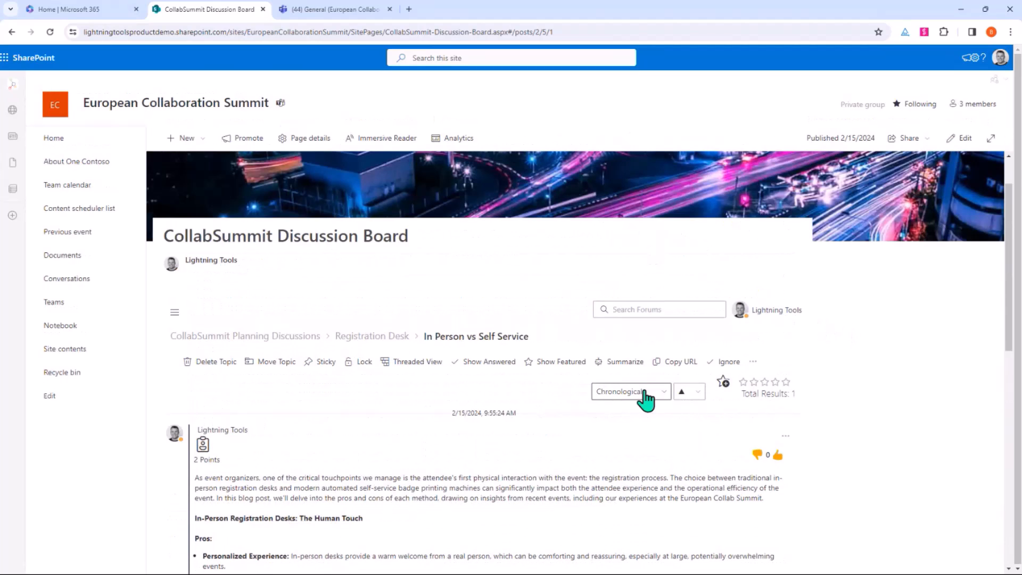
{"action": "left_click", "coordinate": [618, 363]}
{"action": "left_click", "coordinate": [886, 106]}
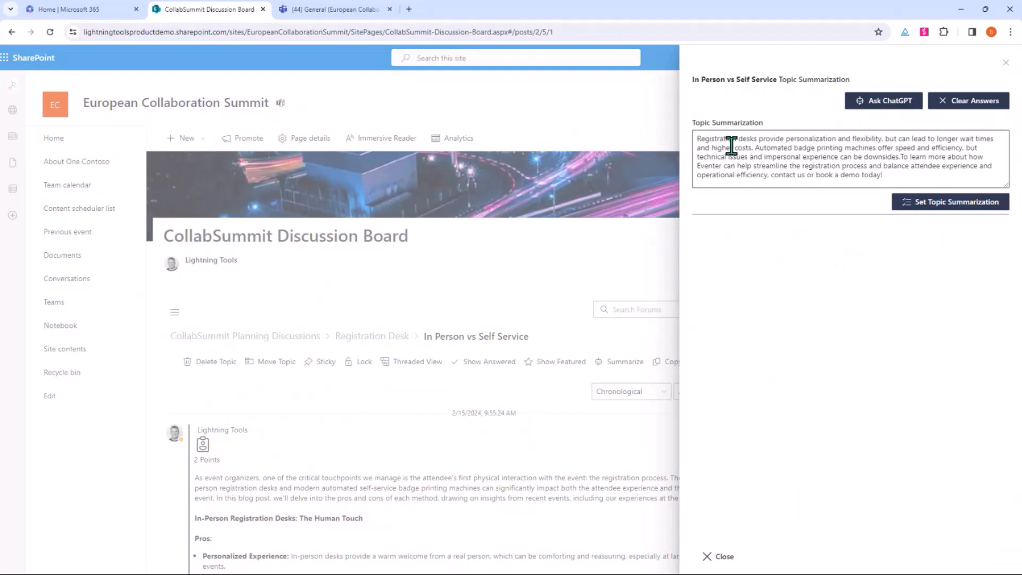
{"action": "left_click", "coordinate": [923, 206]}
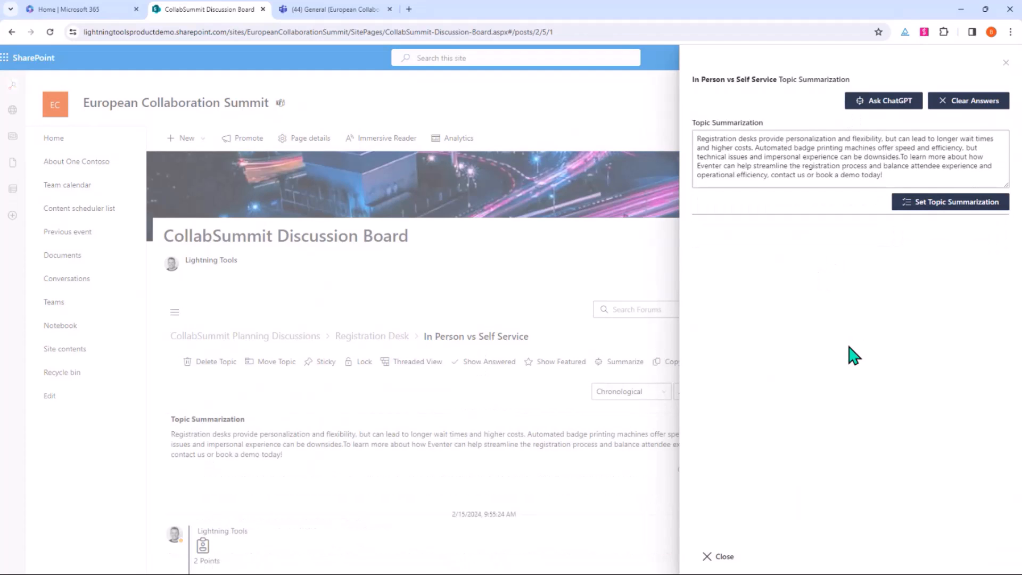
- Close the topic summarization, find the topics tagged Expo Hall through the tag cloud, and open May 2024 Expo Hall Plan
{"action": "left_click", "coordinate": [720, 558]}
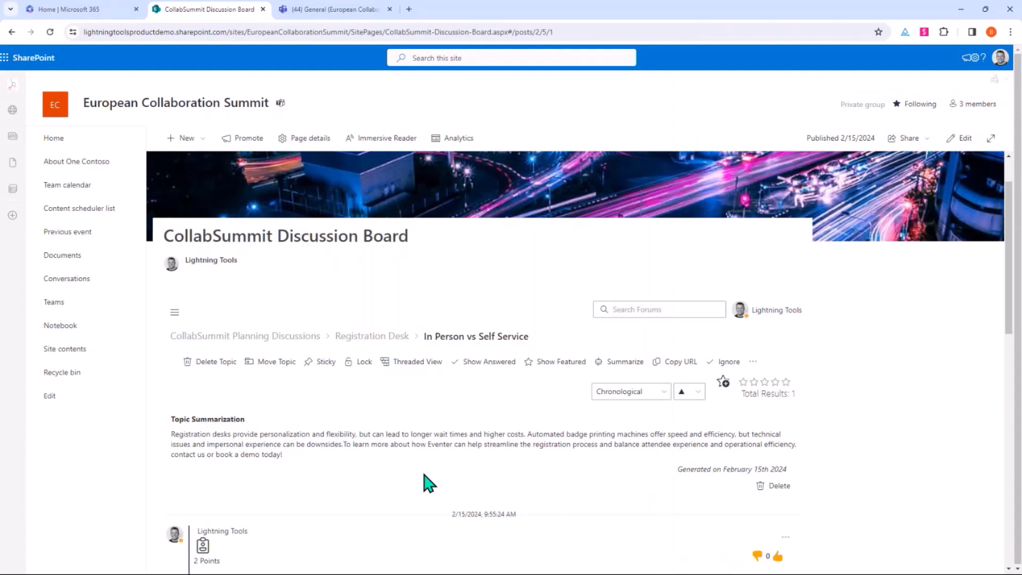
{"action": "left_click", "coordinate": [189, 342]}
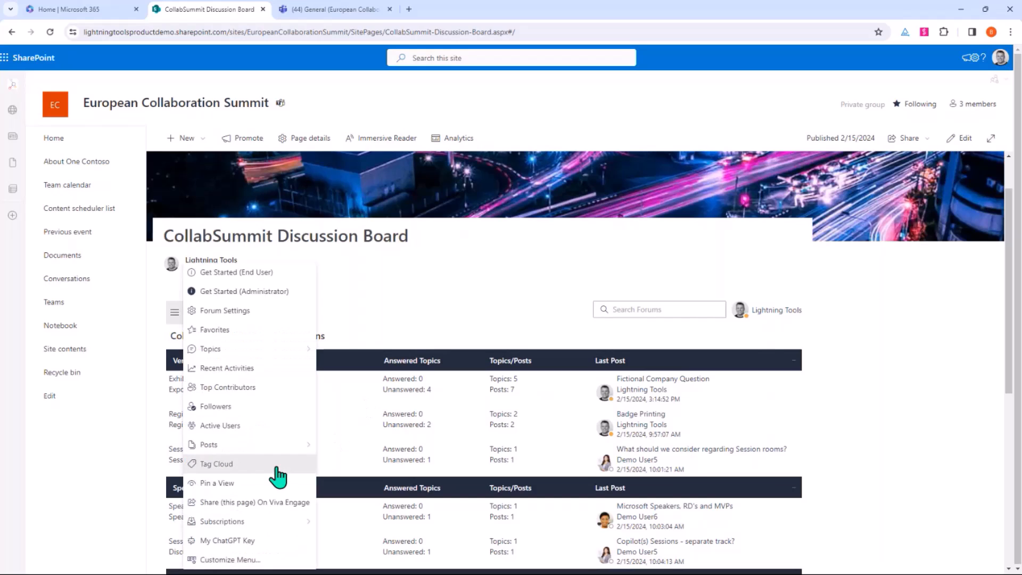
{"action": "left_click", "coordinate": [275, 468]}
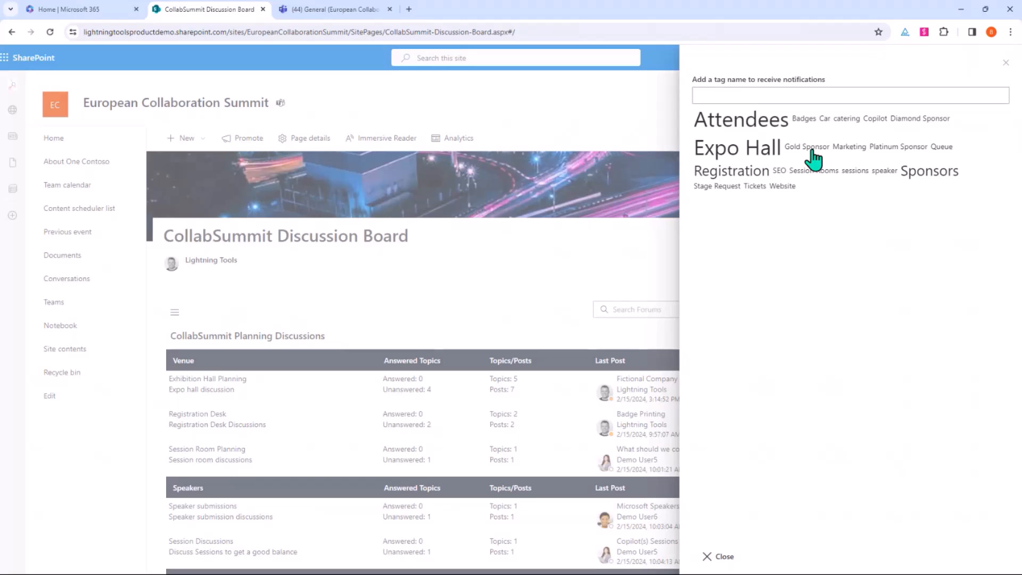
{"action": "left_click", "coordinate": [766, 148]}
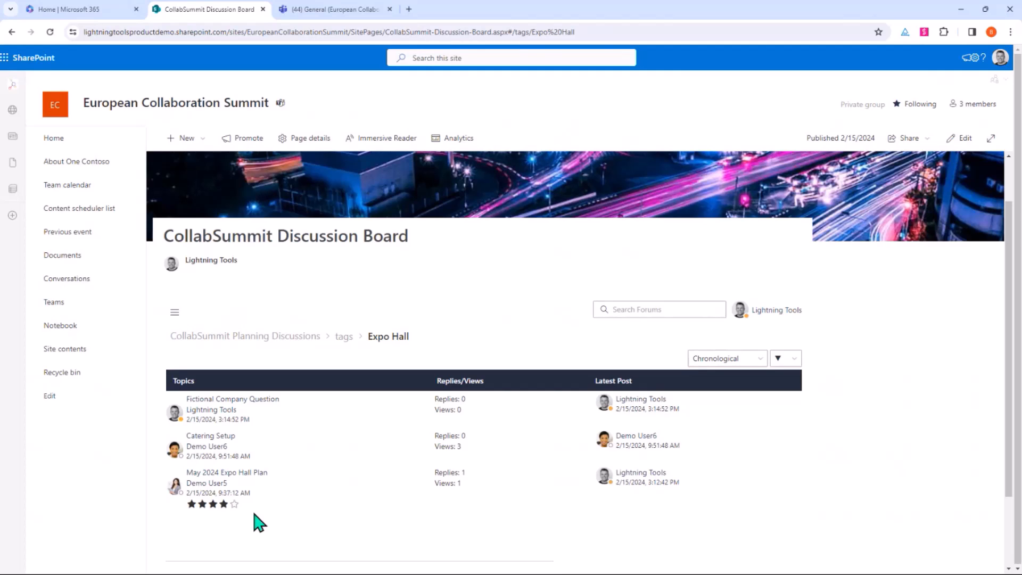
{"action": "left_click", "coordinate": [254, 473]}
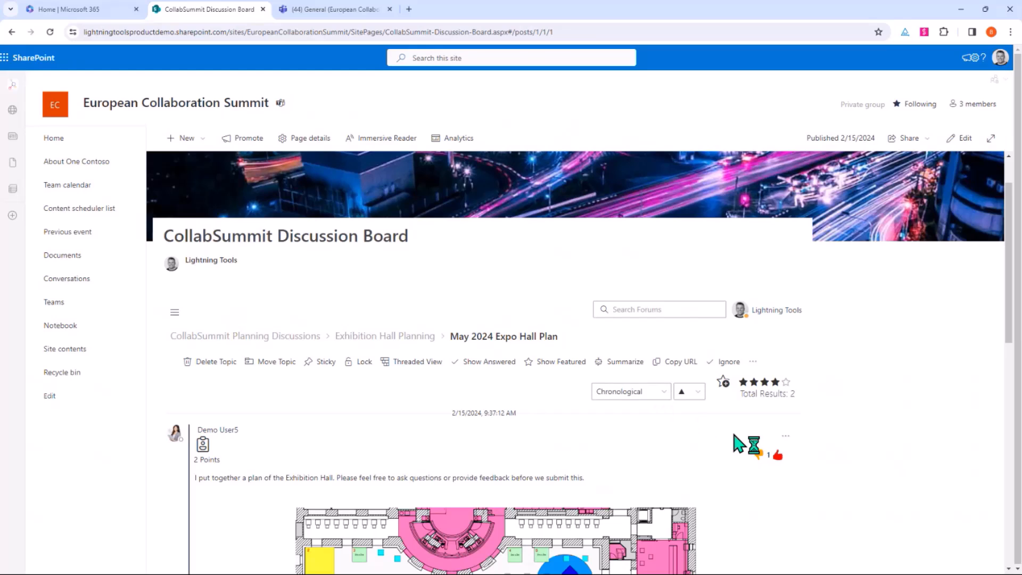
- Return to the CollabSummit Planning Discussions overview and view the topics tagged Sponsors from the tag cloud
{"action": "left_click", "coordinate": [398, 339]}
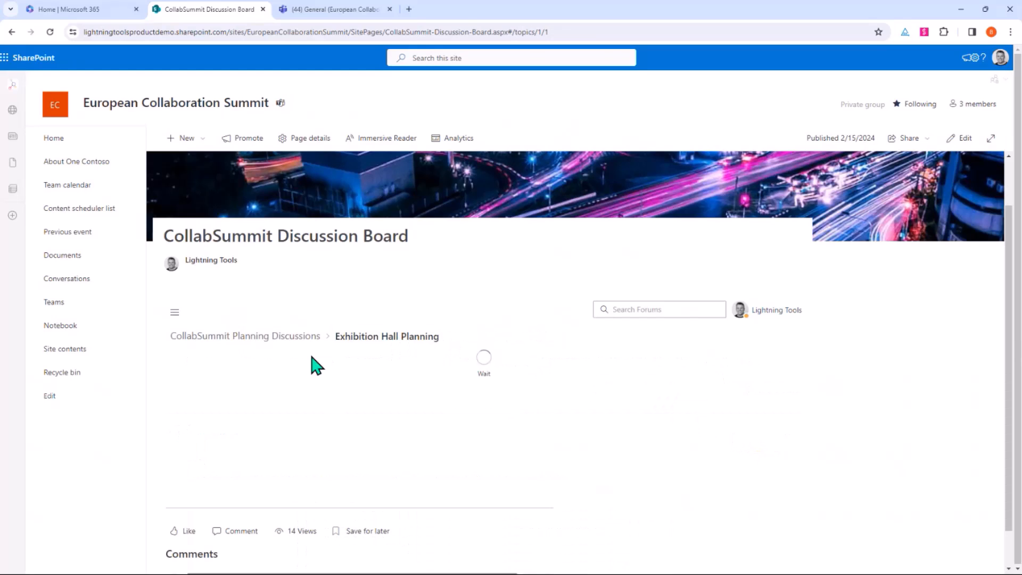
{"action": "left_click", "coordinate": [295, 343]}
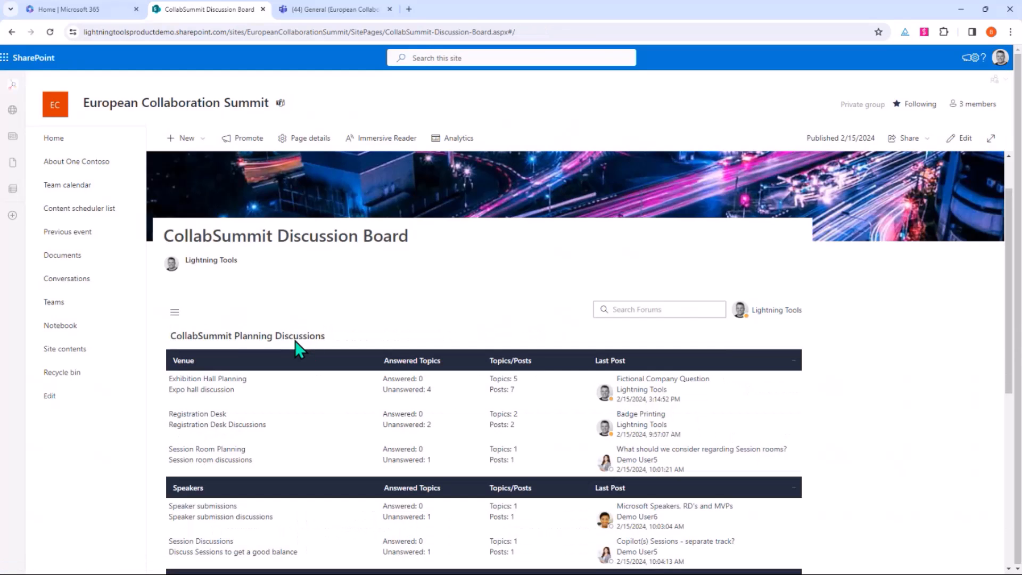
{"action": "left_click", "coordinate": [179, 317]}
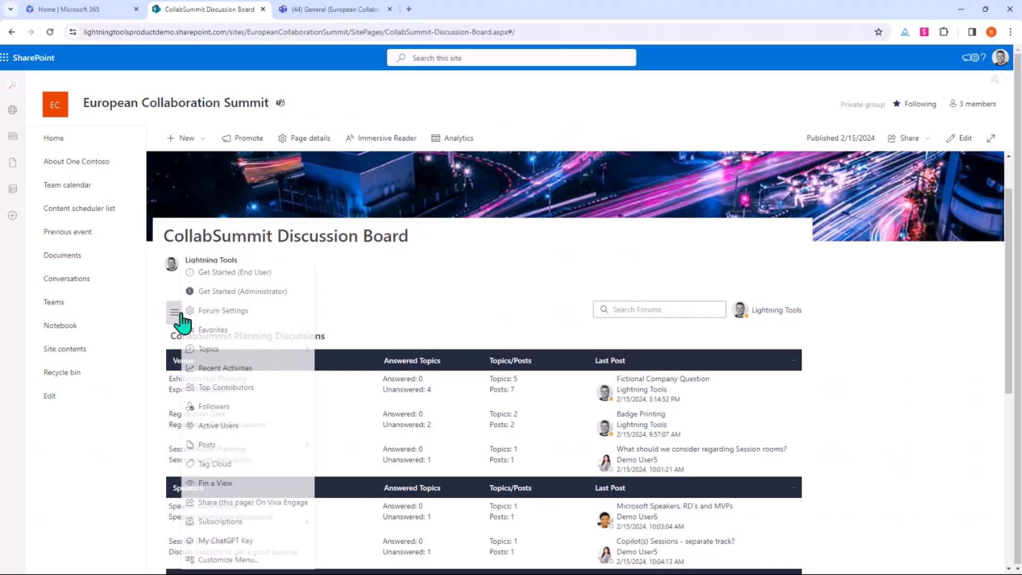
{"action": "left_click", "coordinate": [245, 469]}
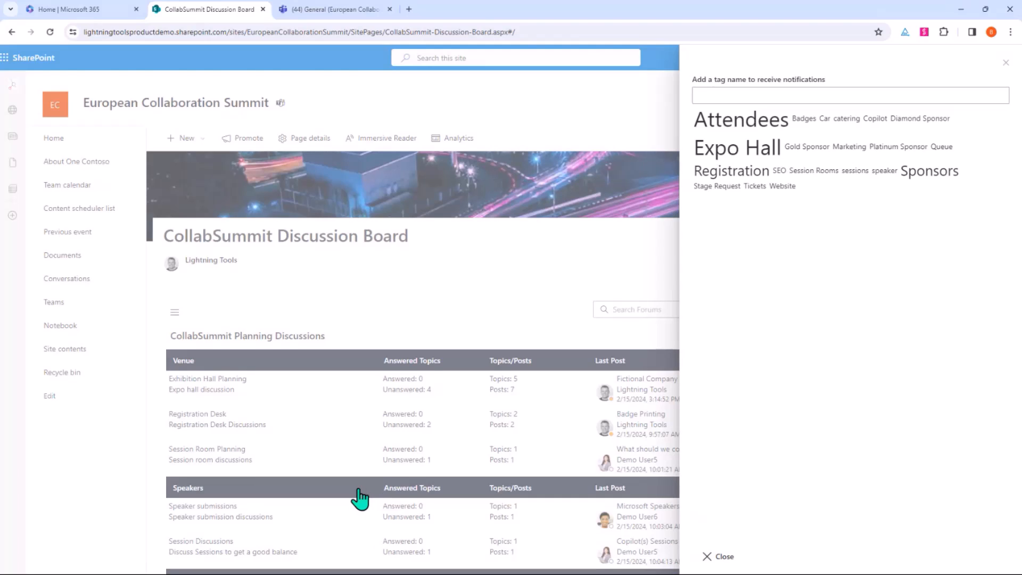
{"action": "left_click", "coordinate": [932, 173]}
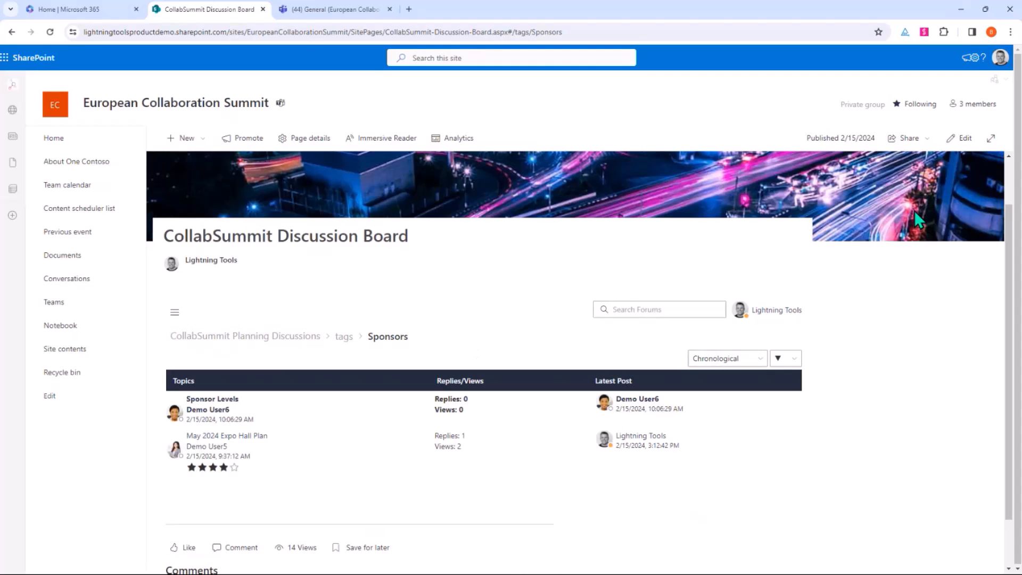
- Subscribe to notifications for the Sponsors tag in the tag cloud
{"action": "left_click", "coordinate": [174, 313]}
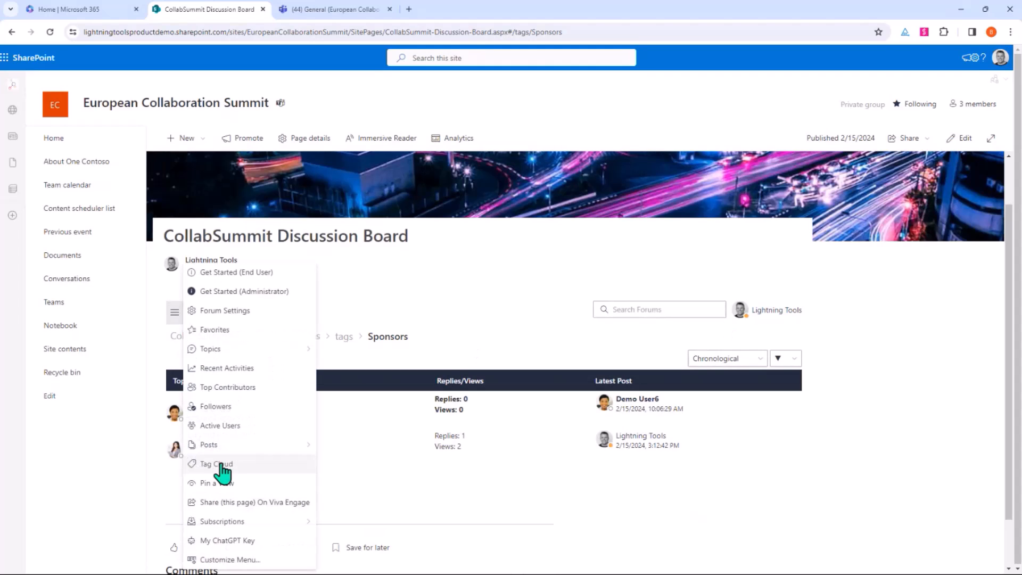
{"action": "left_click", "coordinate": [219, 470]}
{"action": "type", "text": "Sponsors"}
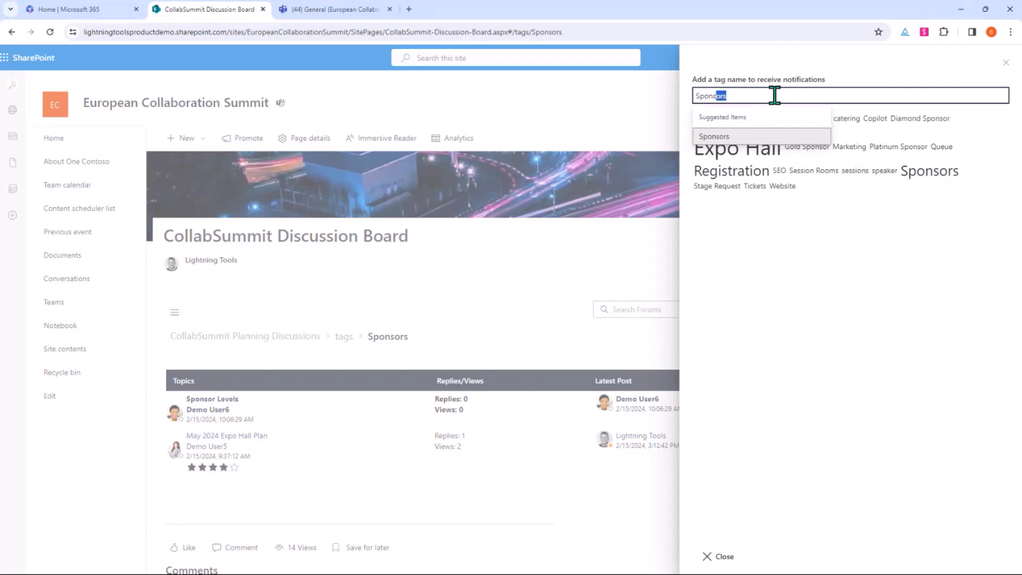
{"action": "left_click", "coordinate": [769, 134]}
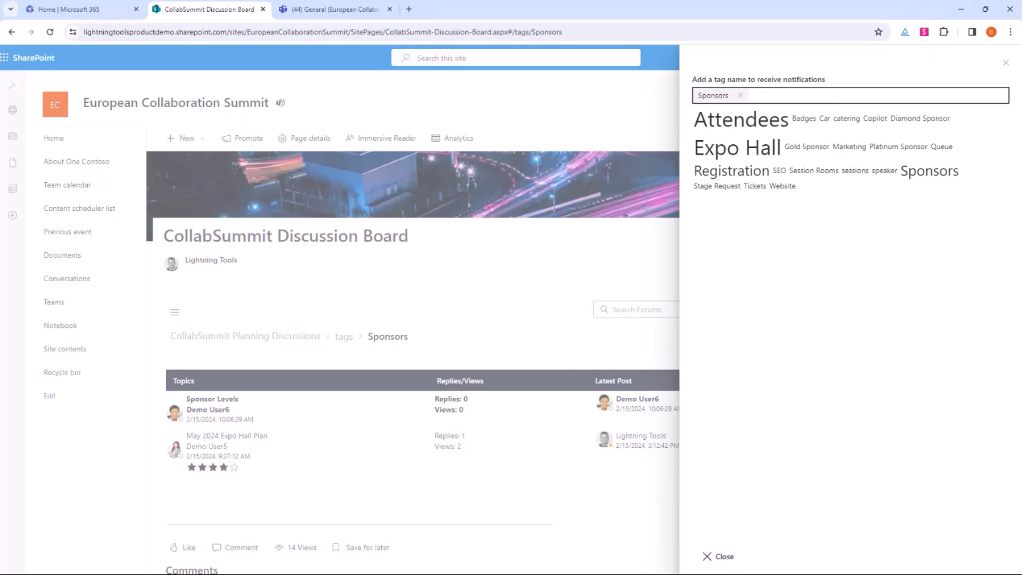
{"action": "left_click", "coordinate": [717, 557]}
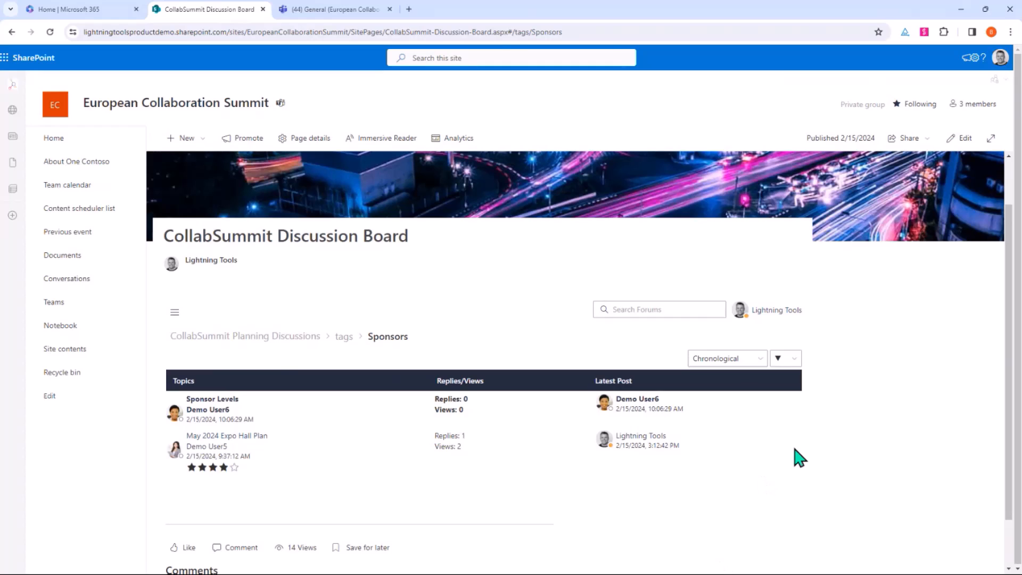
- Look through the forum groups in the CollabSummit Planning Discussions overview and view the popular topics
{"action": "left_click", "coordinate": [252, 337]}
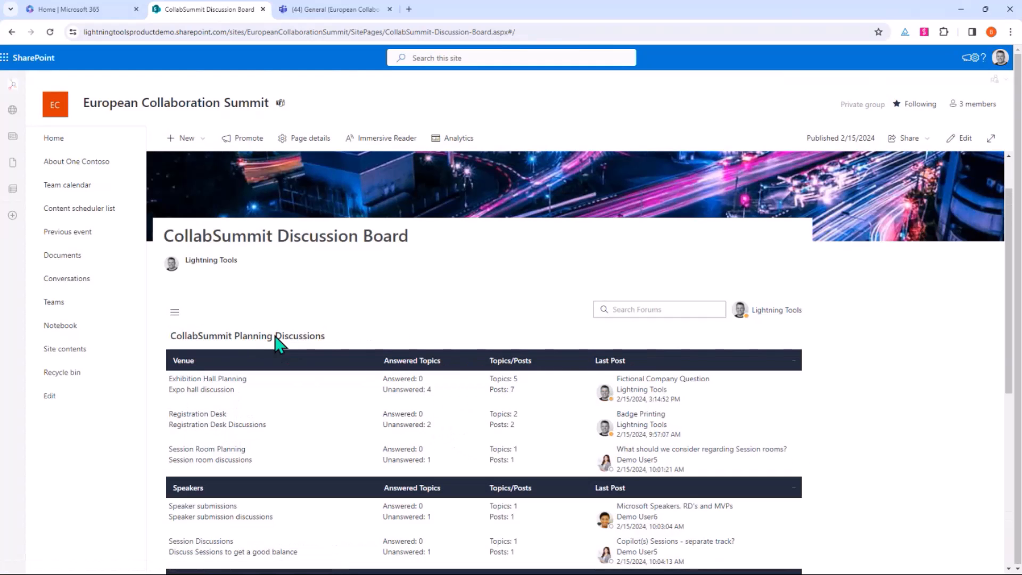
{"action": "scroll", "coordinate": [256, 341], "scroll_direction": "down", "scroll_amount": 3}
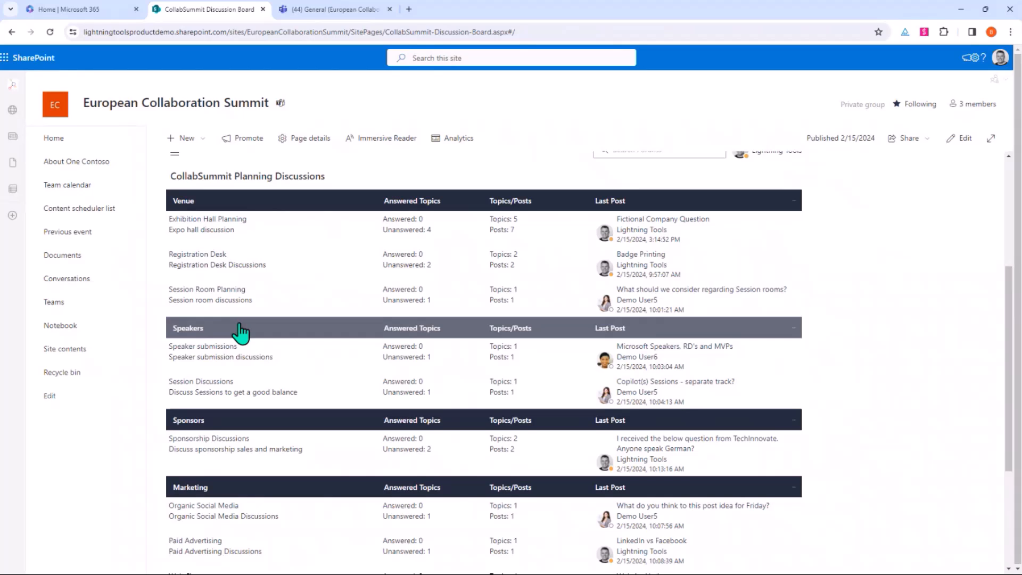
{"action": "scroll", "coordinate": [241, 333], "scroll_direction": "up", "scroll_amount": 1}
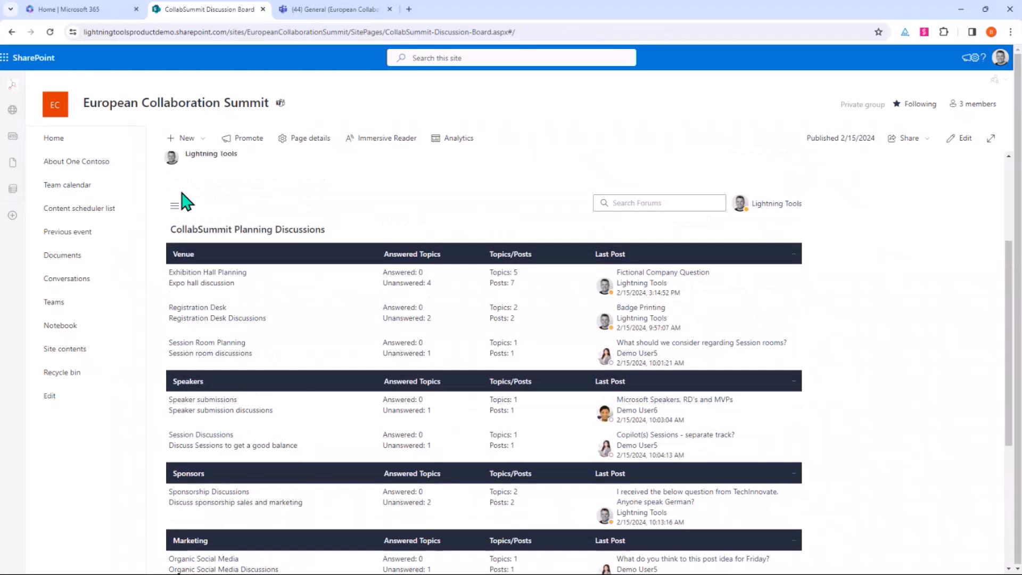
{"action": "left_click", "coordinate": [175, 206]}
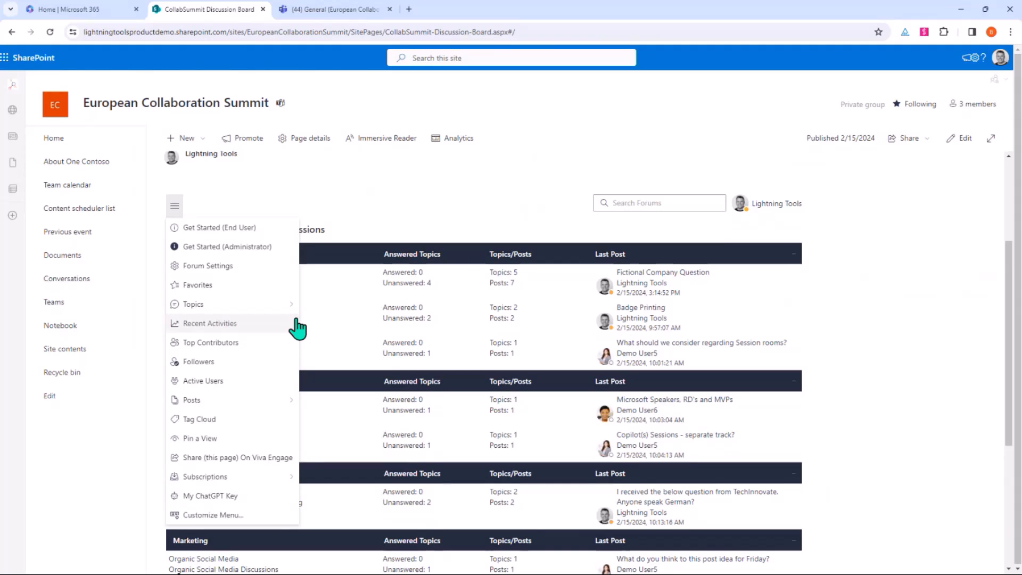
{"action": "left_click", "coordinate": [208, 287]}
{"action": "left_click", "coordinate": [172, 209]}
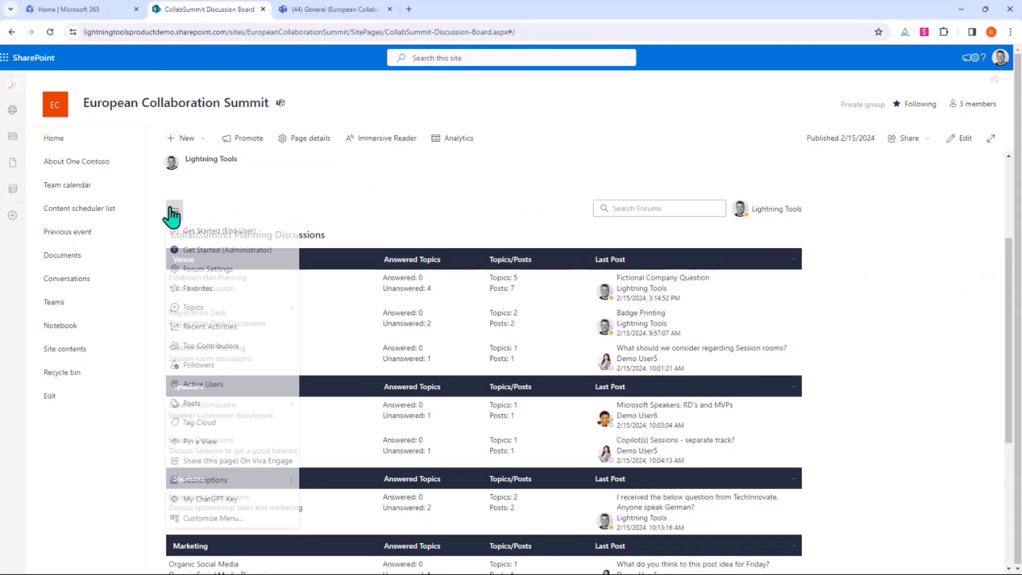
{"action": "mouse_move", "coordinate": [233, 311]}
{"action": "left_click", "coordinate": [350, 313]}
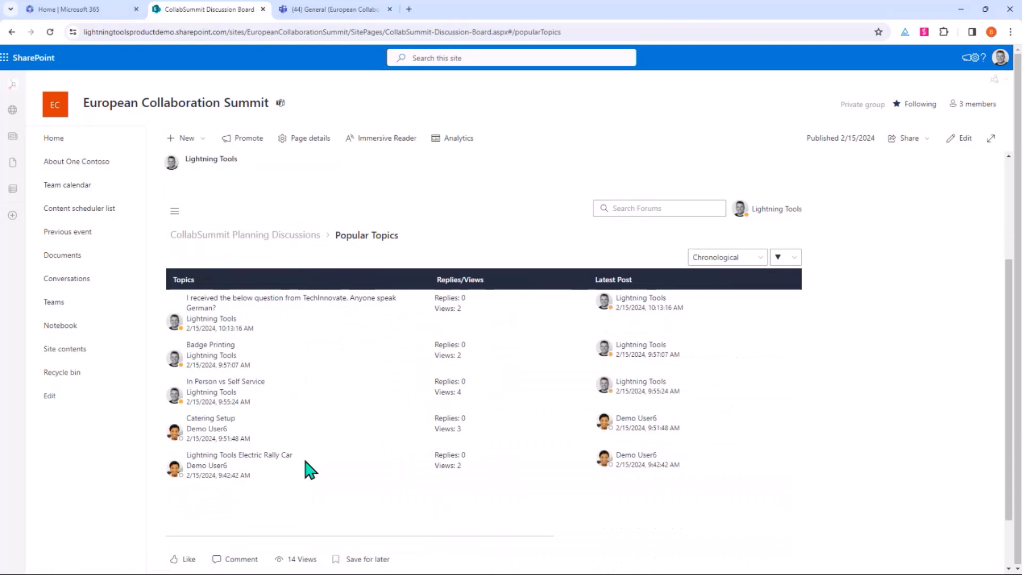
- View the board's recent activities and look through the listed topics
{"action": "left_click", "coordinate": [174, 211]}
{"action": "left_click", "coordinate": [213, 329]}
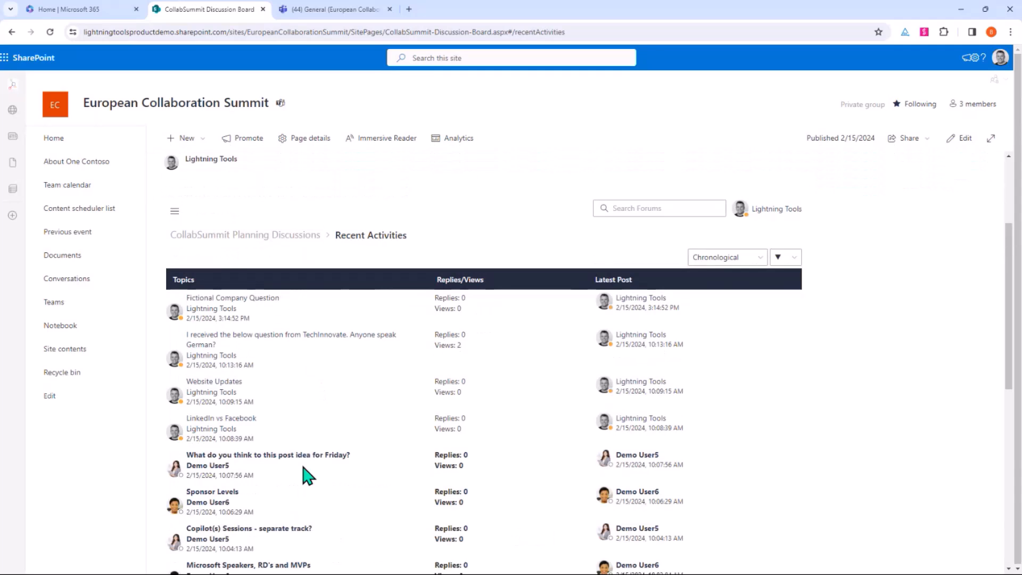
{"action": "scroll", "coordinate": [314, 472], "scroll_direction": "down", "scroll_amount": 5}
{"action": "scroll", "coordinate": [320, 472], "scroll_direction": "up", "scroll_amount": 5}
- Review the board's subscription and post options and view its active users
{"action": "left_click", "coordinate": [174, 211]}
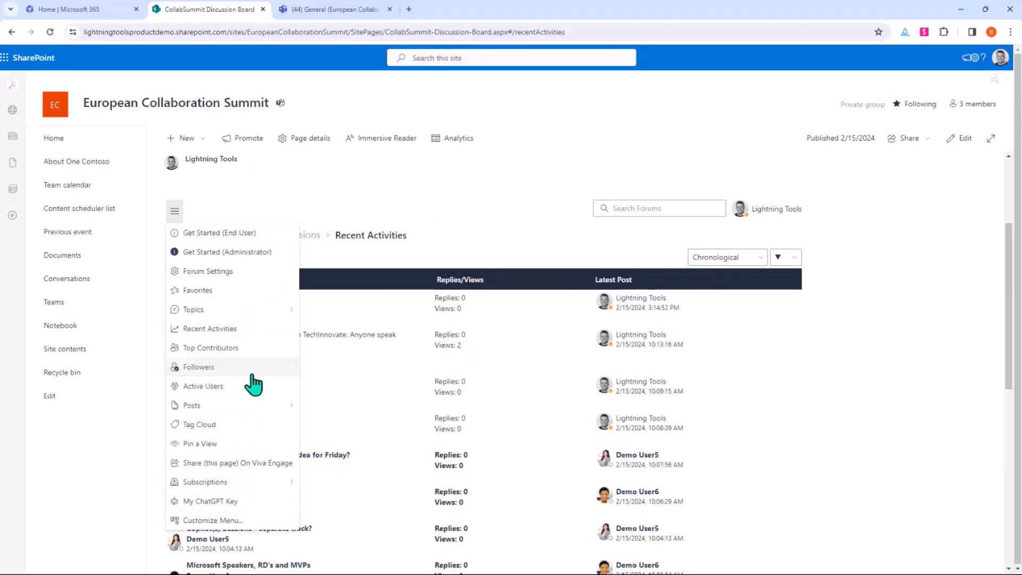
{"action": "mouse_move", "coordinate": [232, 485]}
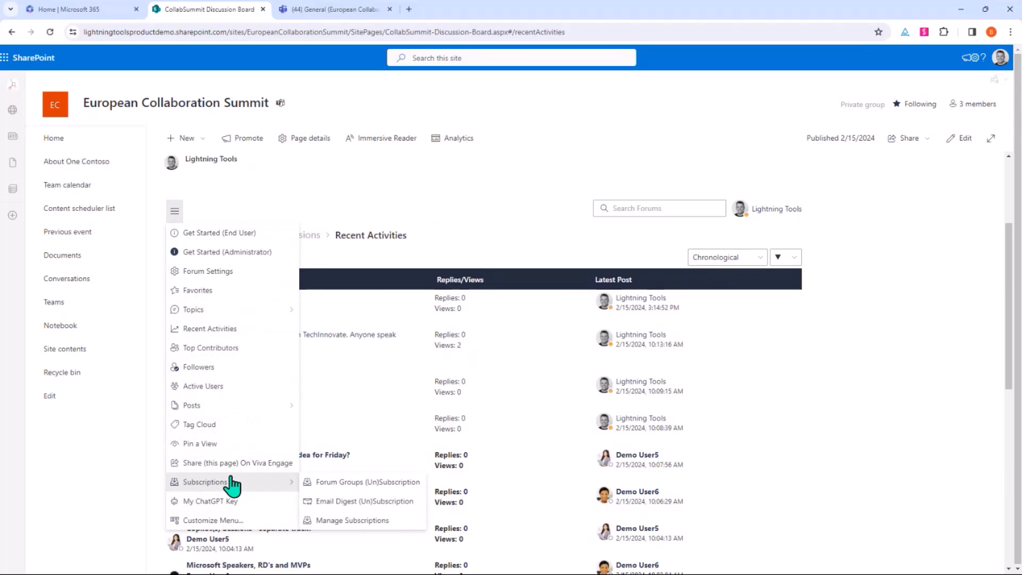
{"action": "mouse_move", "coordinate": [235, 415]}
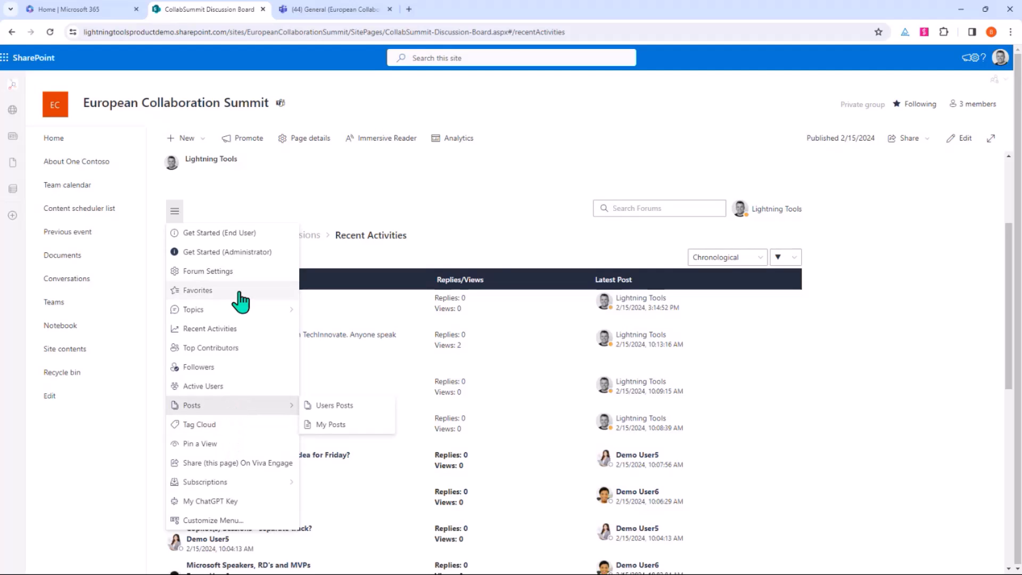
{"action": "left_click", "coordinate": [233, 387]}
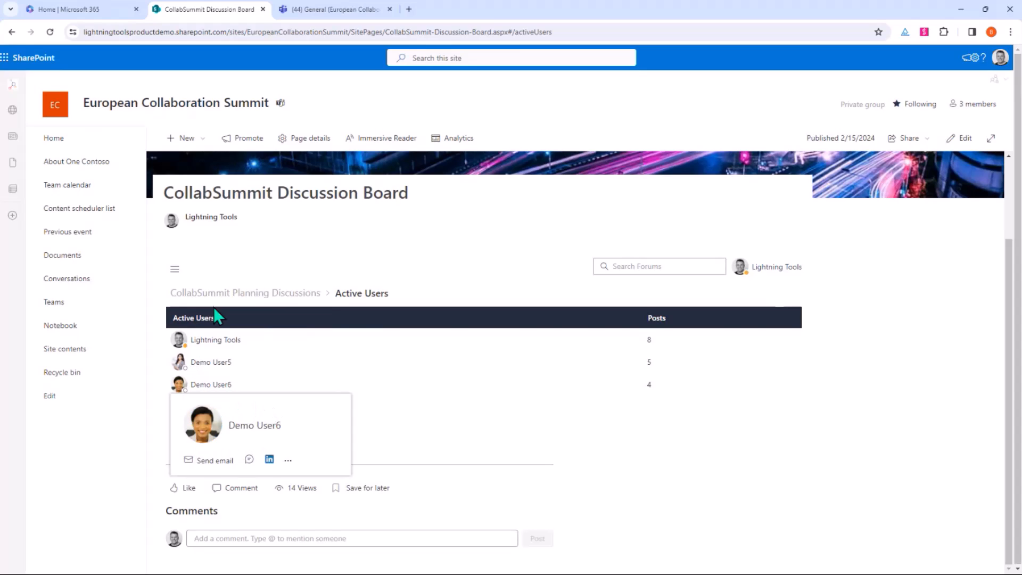
- Check the available post views, return to the CollabSummit Planning Discussions overview, and switch to the slide presentation
{"action": "left_click", "coordinate": [175, 270]}
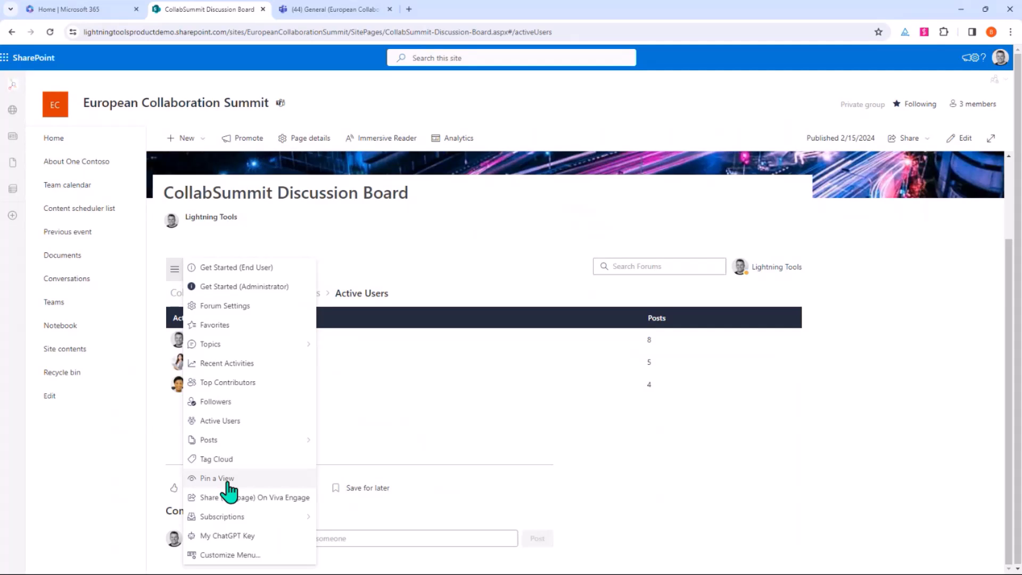
{"action": "mouse_move", "coordinate": [222, 446]}
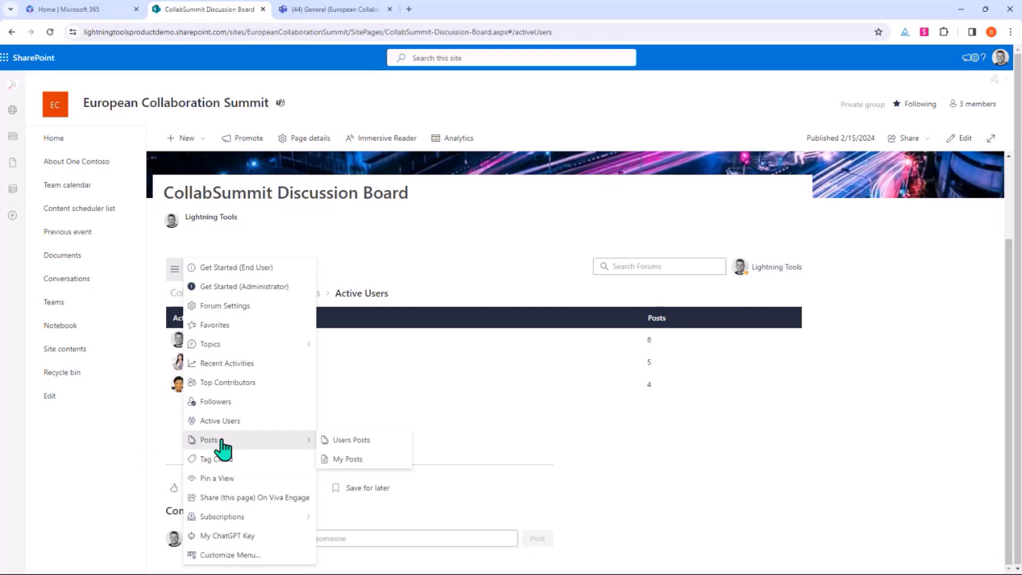
{"action": "left_click", "coordinate": [890, 419]}
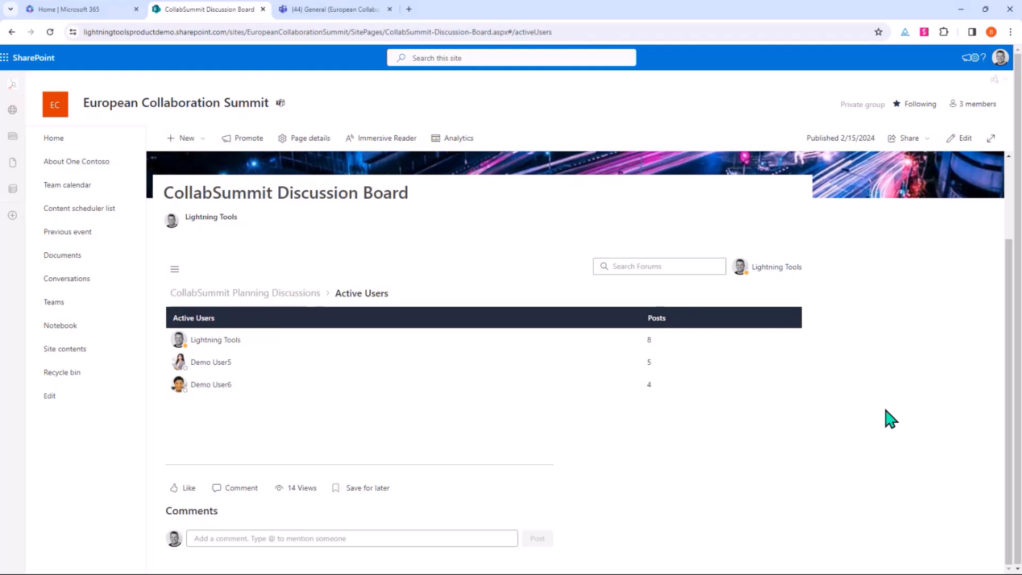
{"action": "left_click", "coordinate": [231, 292]}
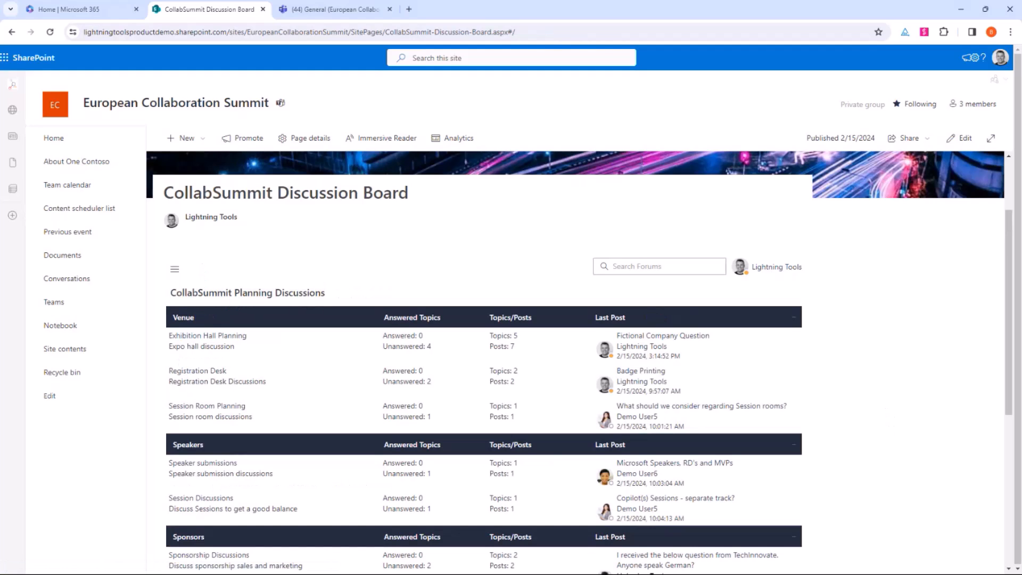
{"action": "key", "text": "alt+Tab"}
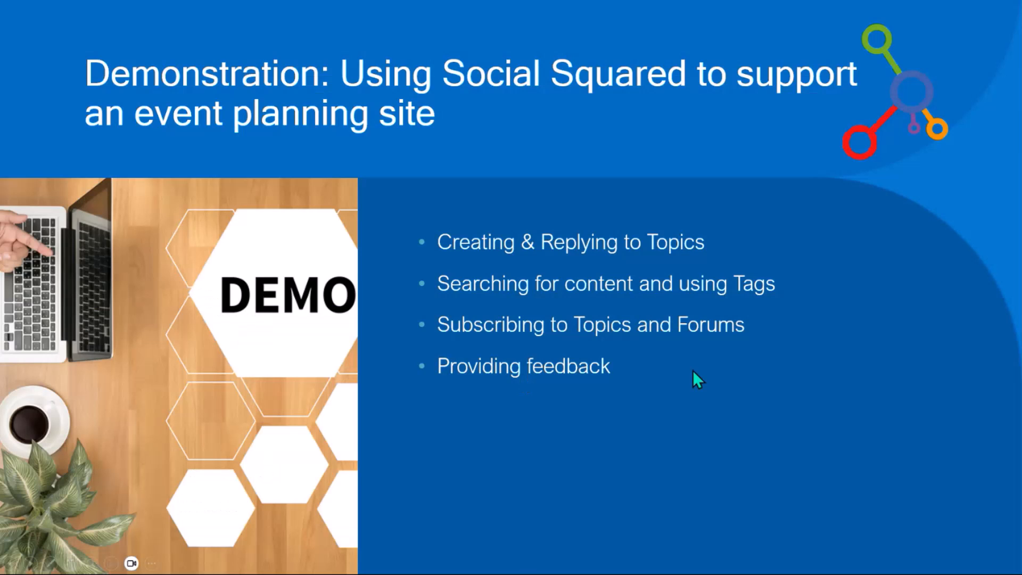
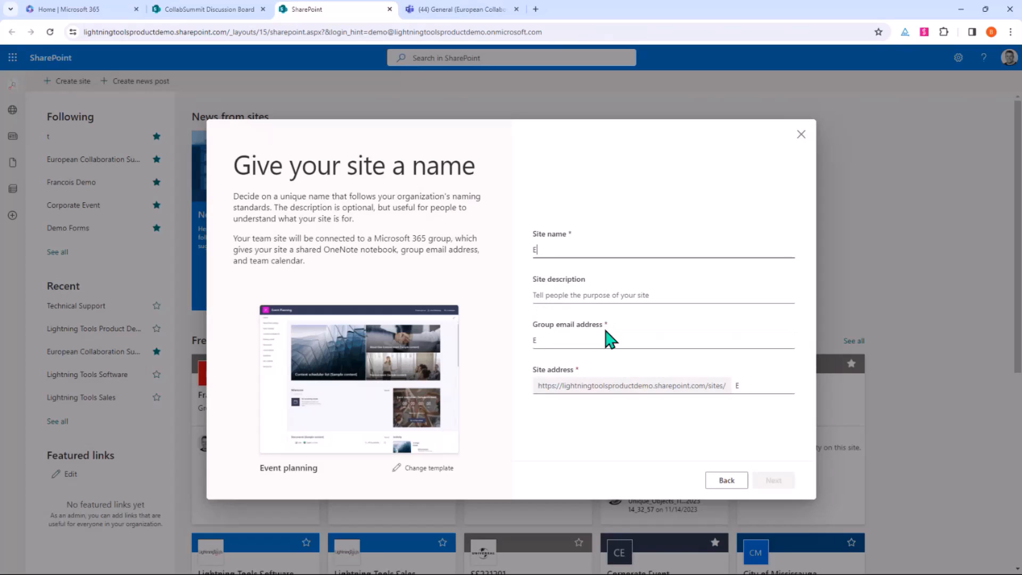
- Name the new Event planning site European Cloud Summit and create it as a private site in English
{"action": "type", "text": "n Cloud"}
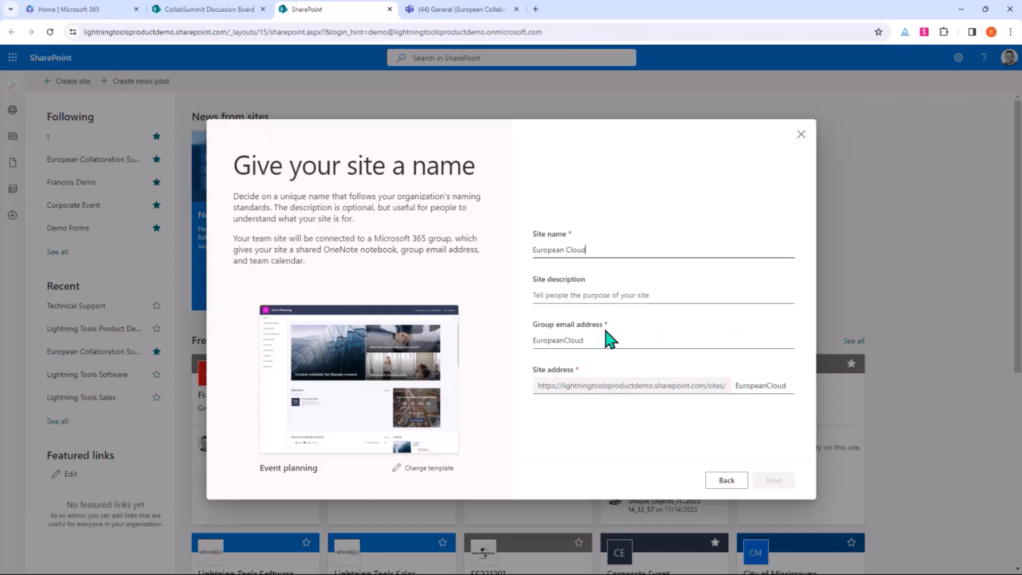
{"action": "type", "text": "P"}
{"action": "key", "text": "BackSpace"}
{"action": "type", "text": "Summit"}
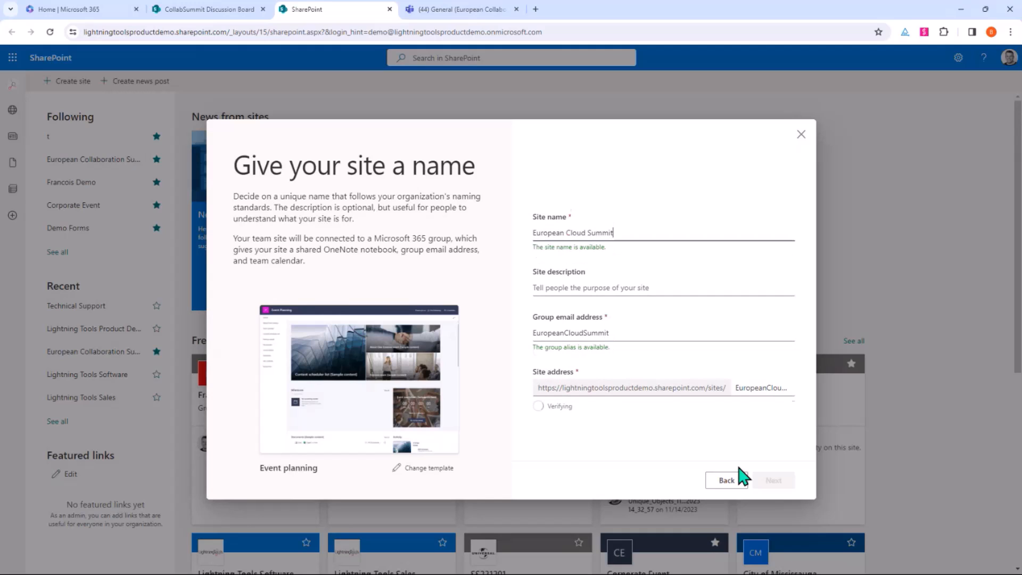
{"action": "left_click", "coordinate": [767, 482]}
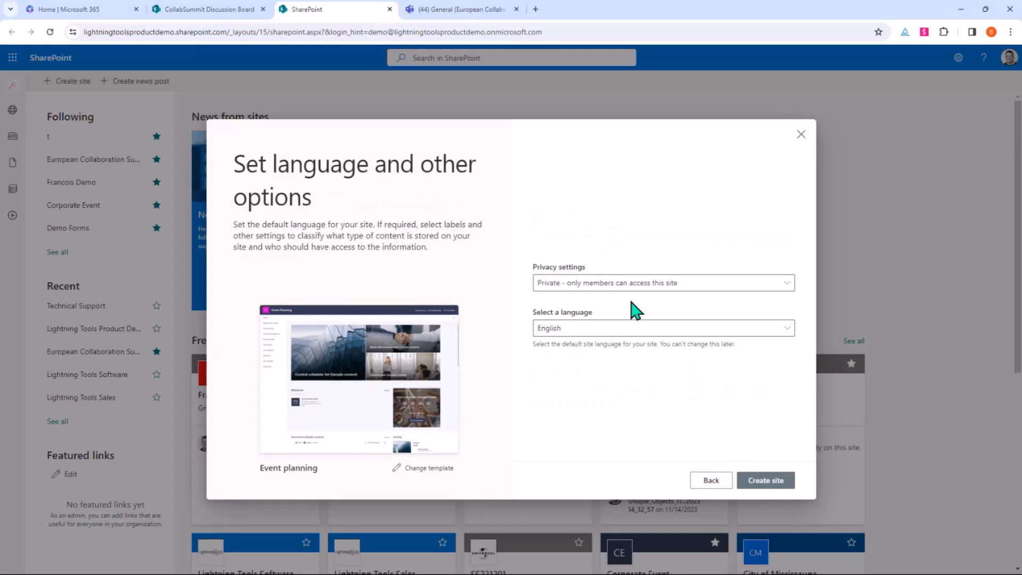
{"action": "left_click", "coordinate": [779, 486]}
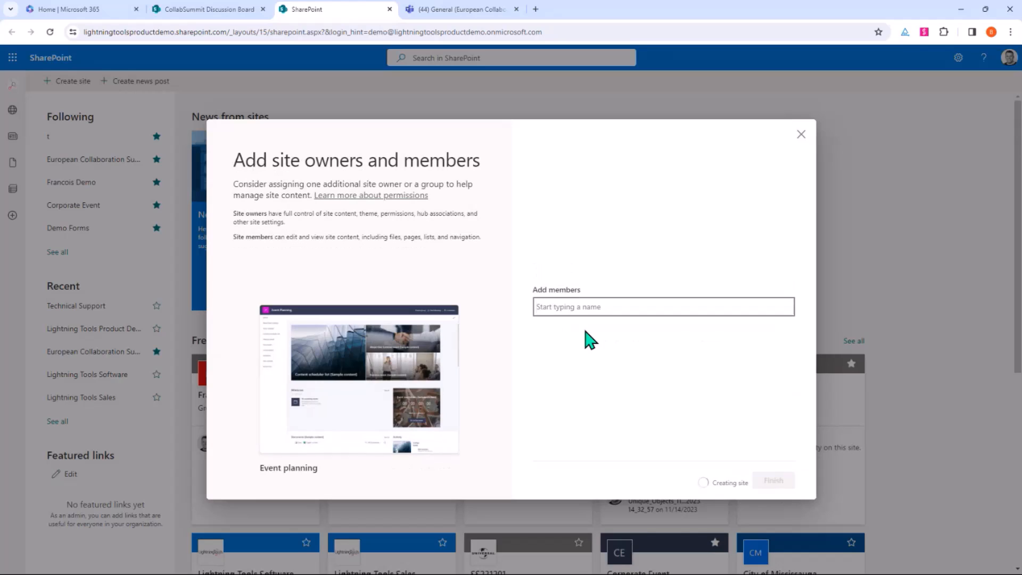
- Add Demo User5 and Demo User6 as site members, finish the site setup, and dismiss the suggested next steps
{"action": "type", "text": "demo user5"}
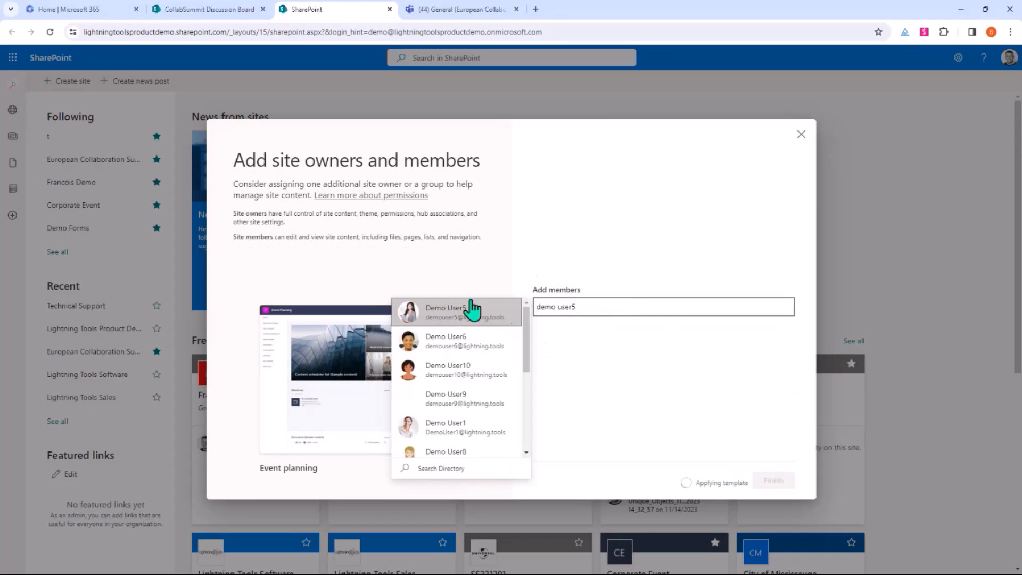
{"action": "left_click", "coordinate": [506, 318]}
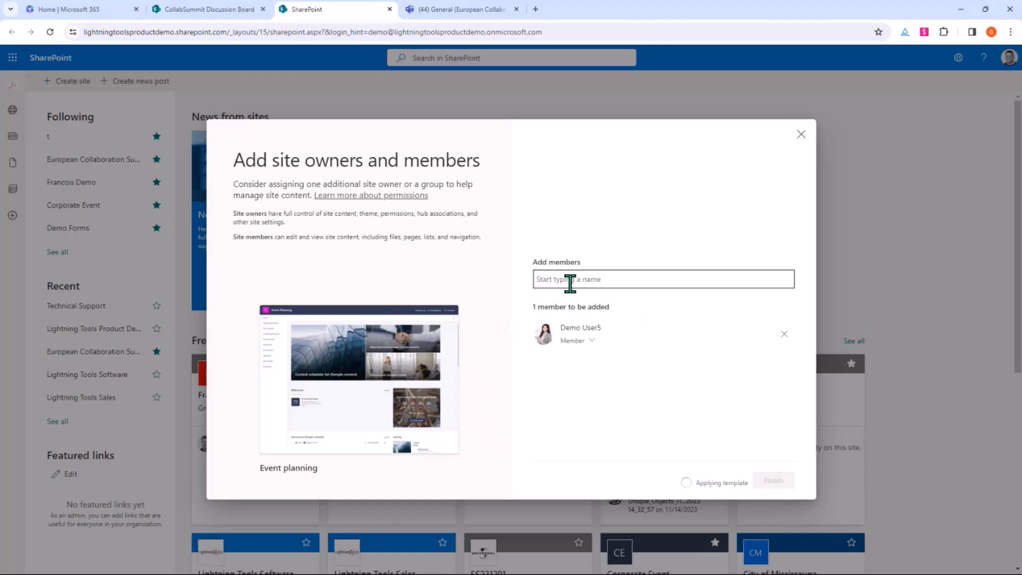
{"action": "type", "text": "demo userr"}
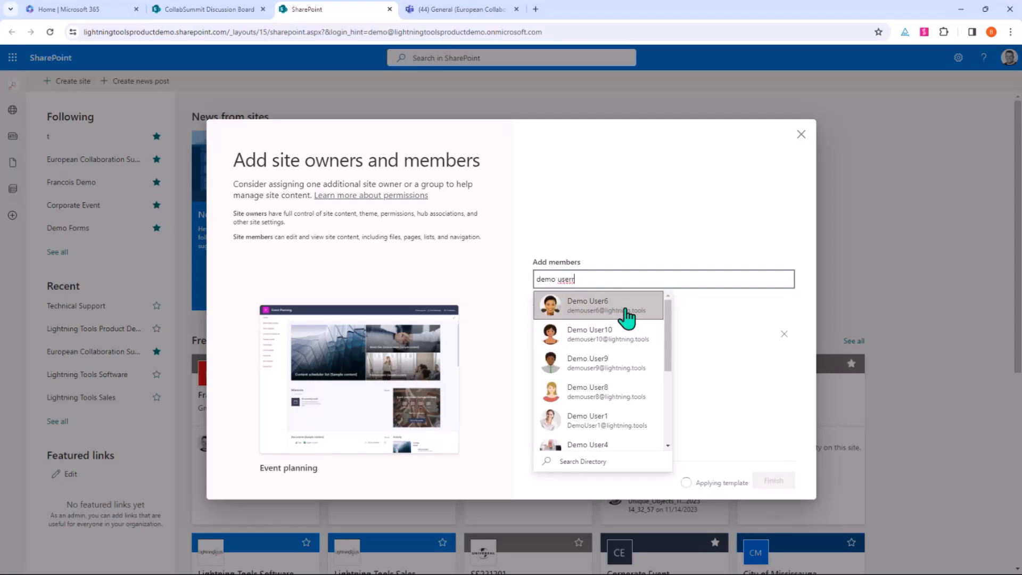
{"action": "left_click", "coordinate": [625, 312]}
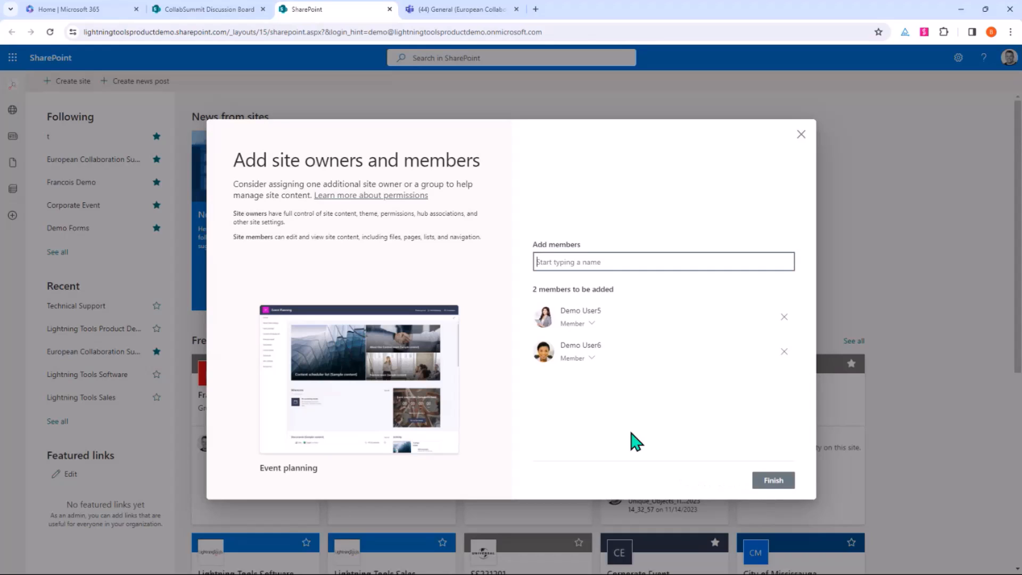
{"action": "left_click", "coordinate": [769, 482]}
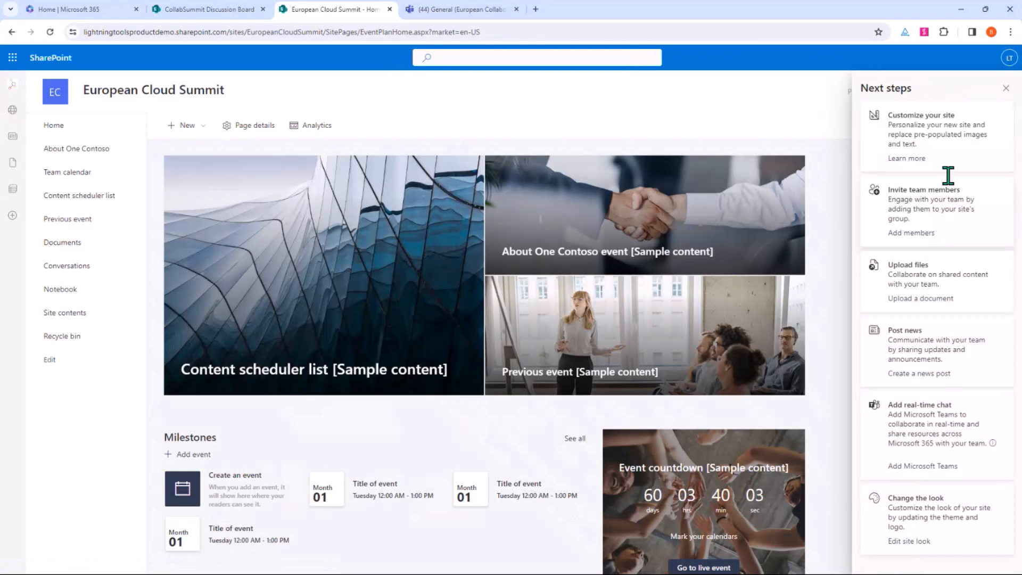
{"action": "left_click", "coordinate": [1006, 88]}
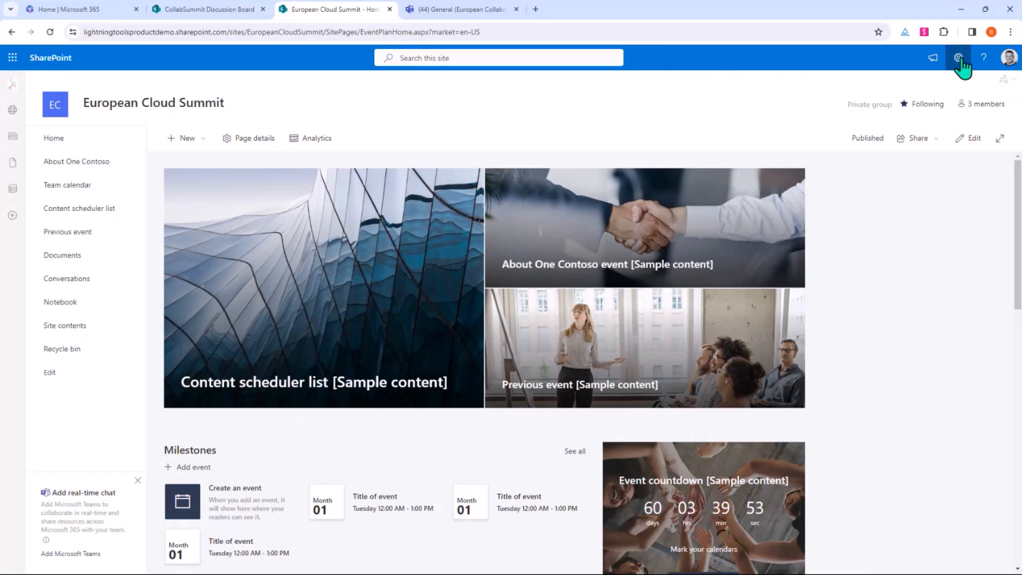
- Edit the European Cloud Summit home page and add the Social Squared Forums web part below the hero images
{"action": "left_click", "coordinate": [974, 140]}
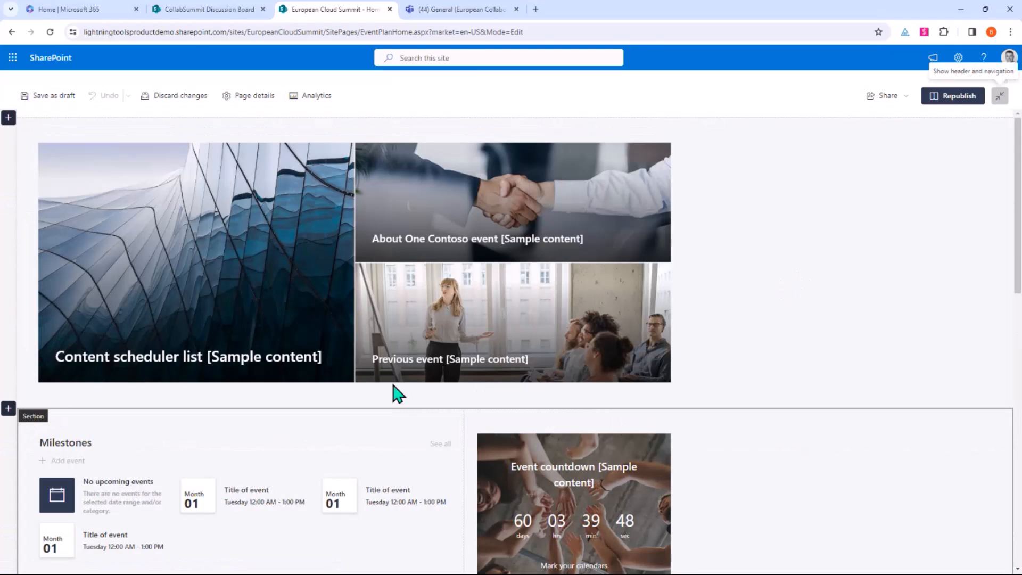
{"action": "left_click", "coordinate": [354, 401]}
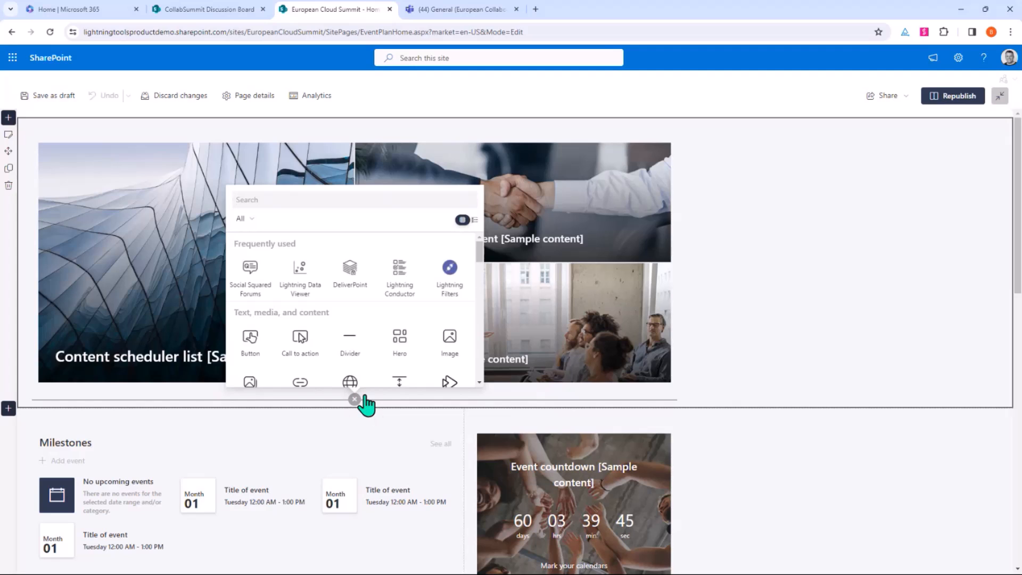
{"action": "left_click", "coordinate": [250, 288]}
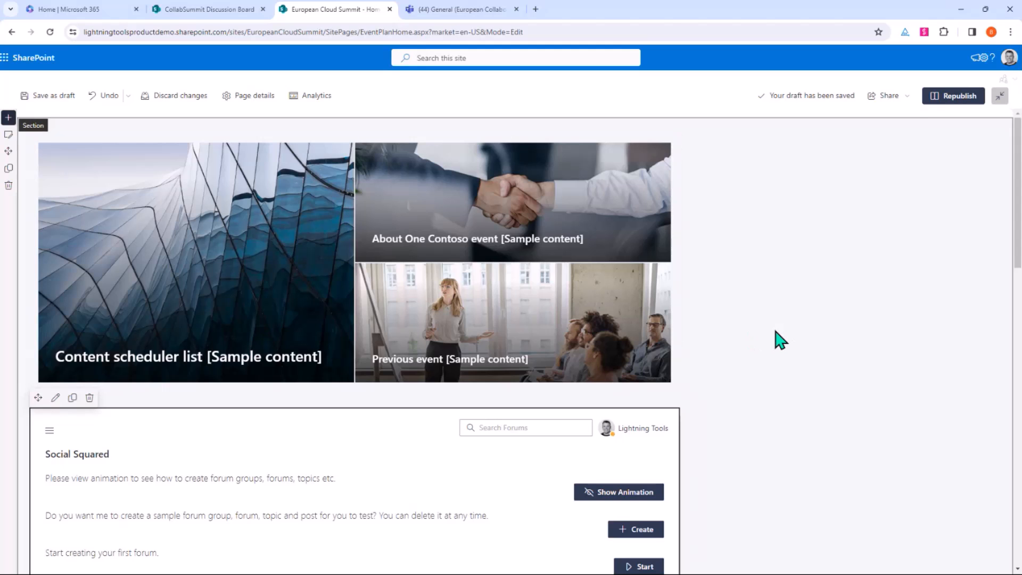
- Open the Social Squared forum settings and add a forum group titled Venue
{"action": "scroll", "coordinate": [780, 340], "scroll_direction": "down", "scroll_amount": 3}
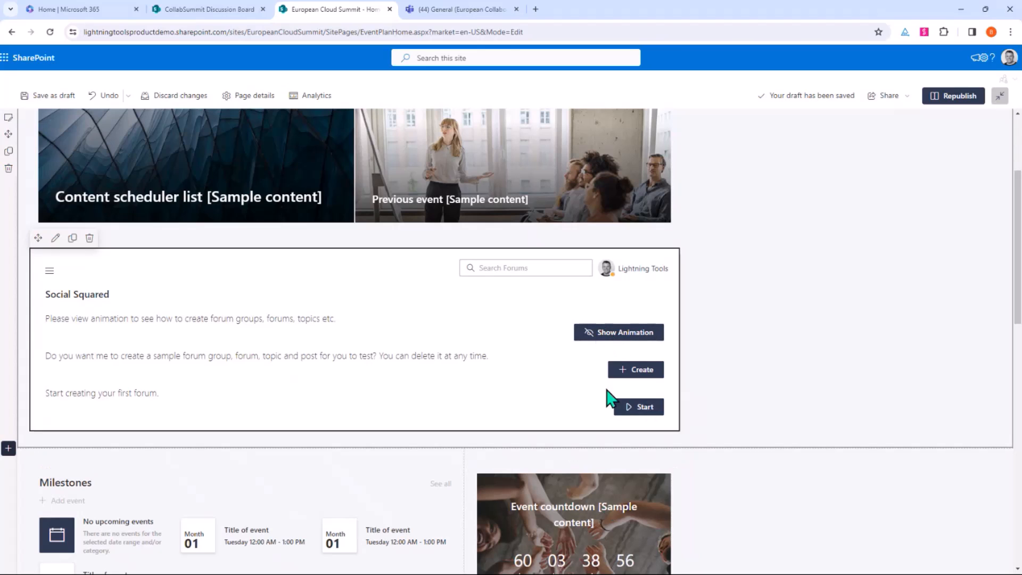
{"action": "left_click", "coordinate": [49, 273]}
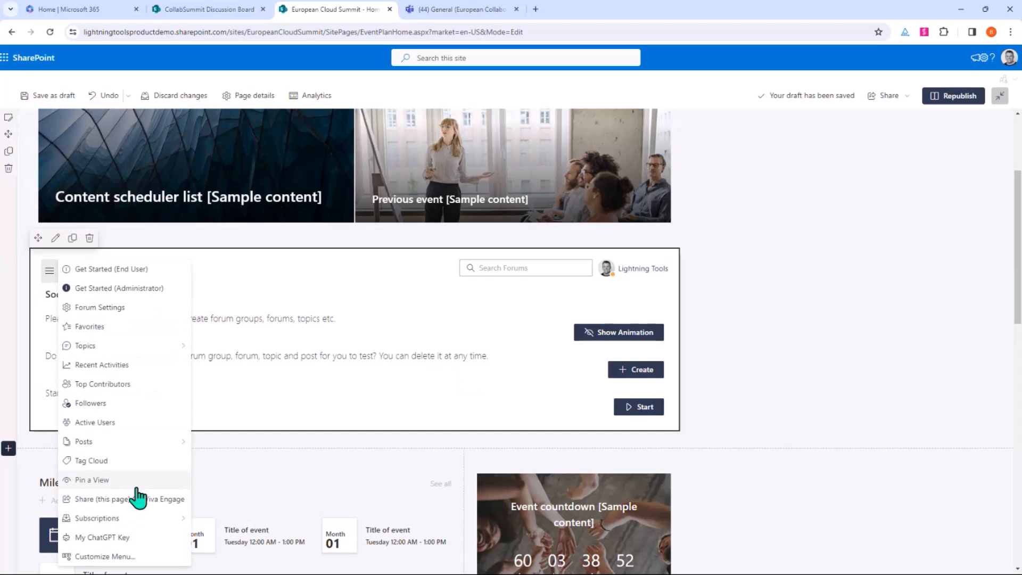
{"action": "left_click", "coordinate": [135, 320]}
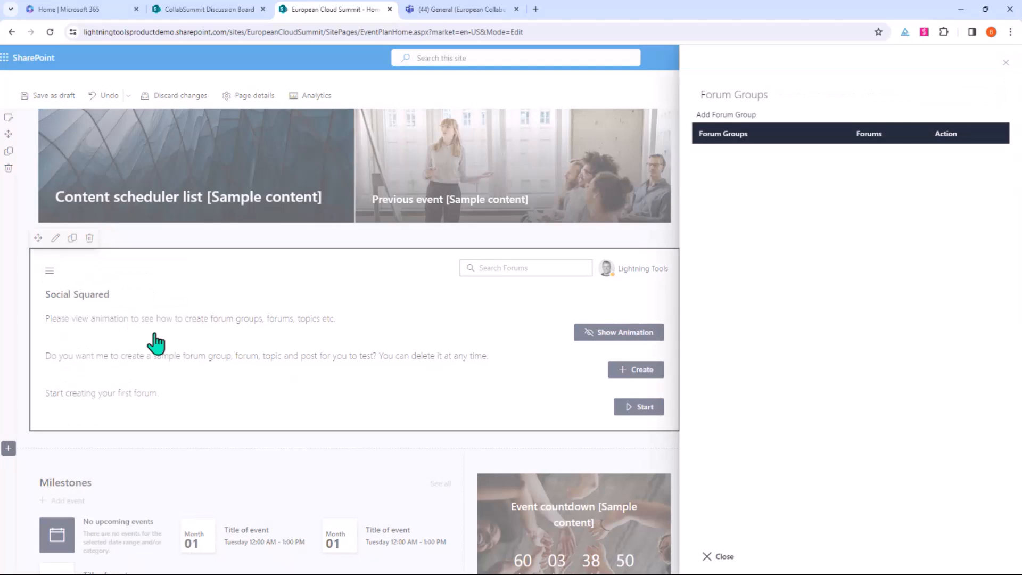
{"action": "left_click", "coordinate": [713, 115]}
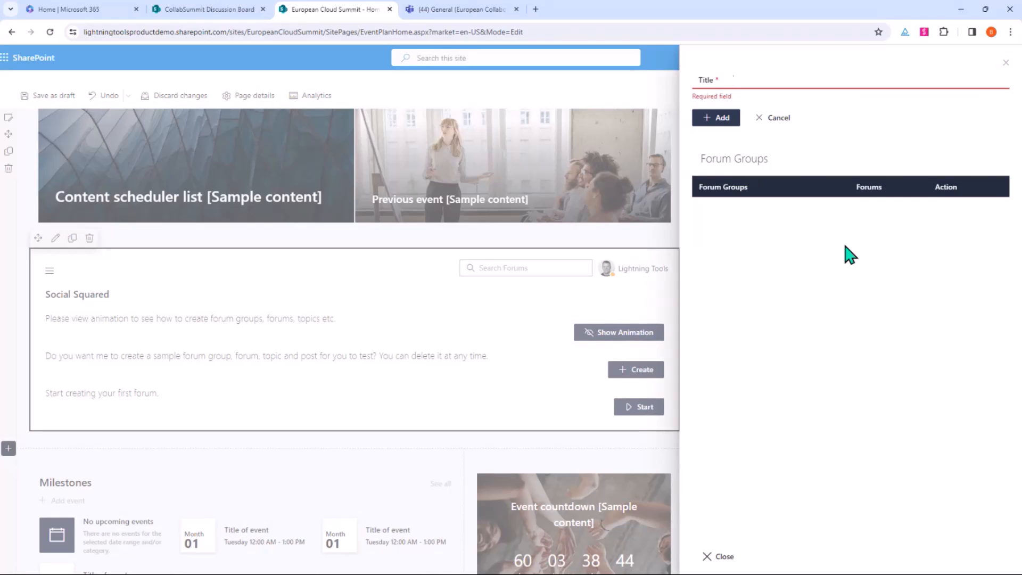
{"action": "type", "text": "Venue"}
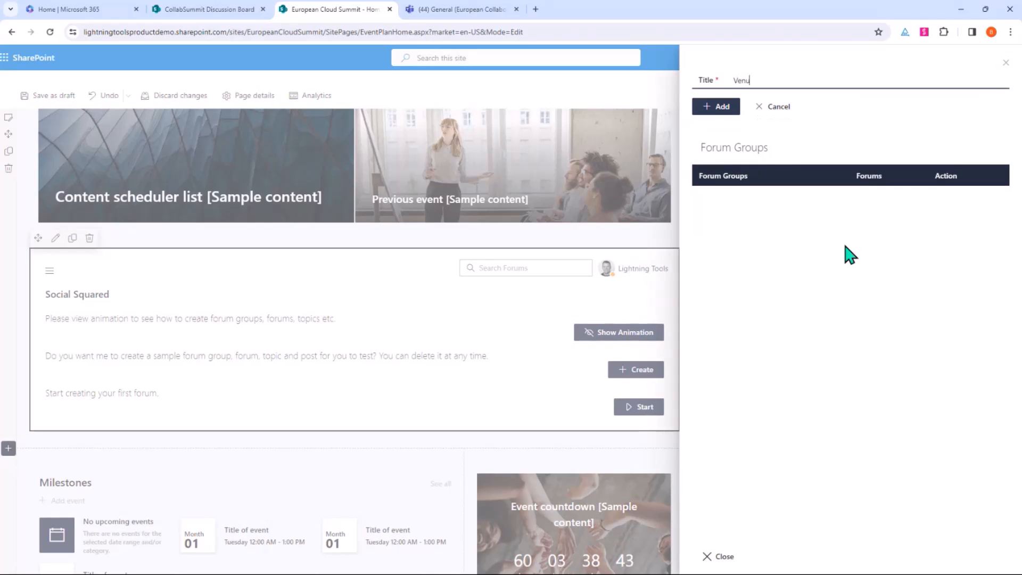
{"action": "left_click", "coordinate": [719, 108]}
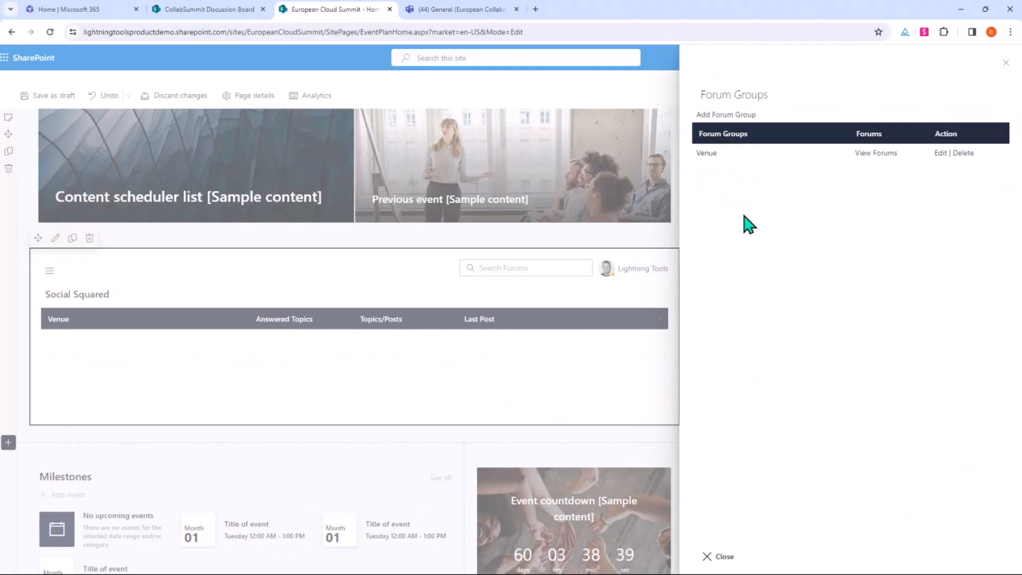
- Add a second forum group titled Speakers
{"action": "left_click", "coordinate": [737, 114]}
{"action": "type", "text": "Speaker"}
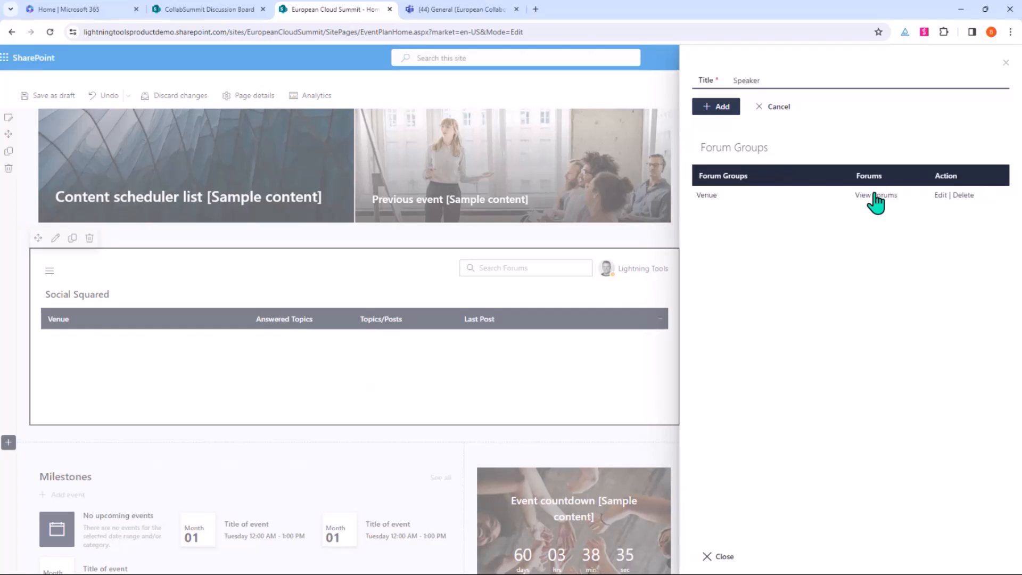
{"action": "type", "text": "s"}
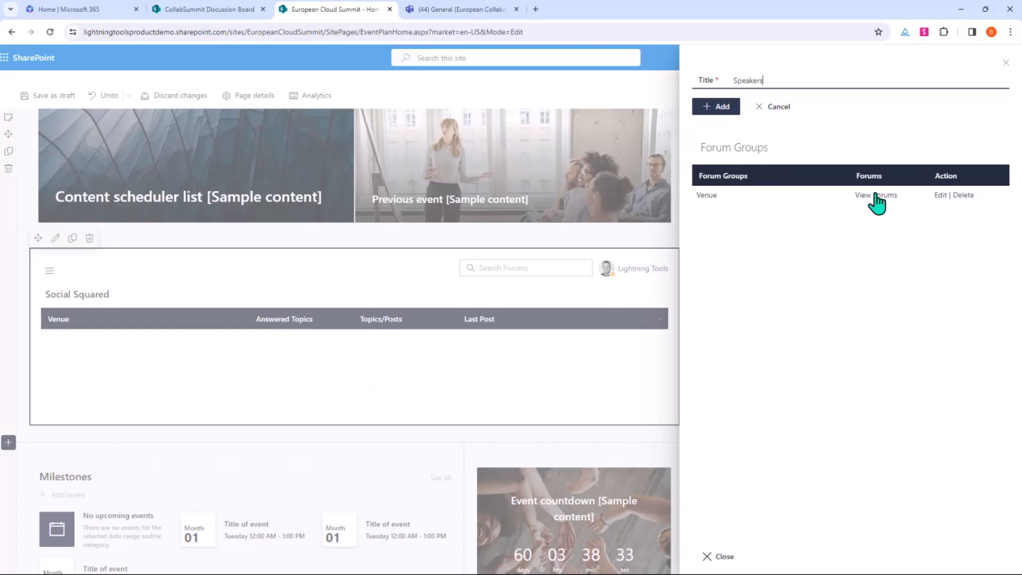
{"action": "left_click", "coordinate": [714, 108]}
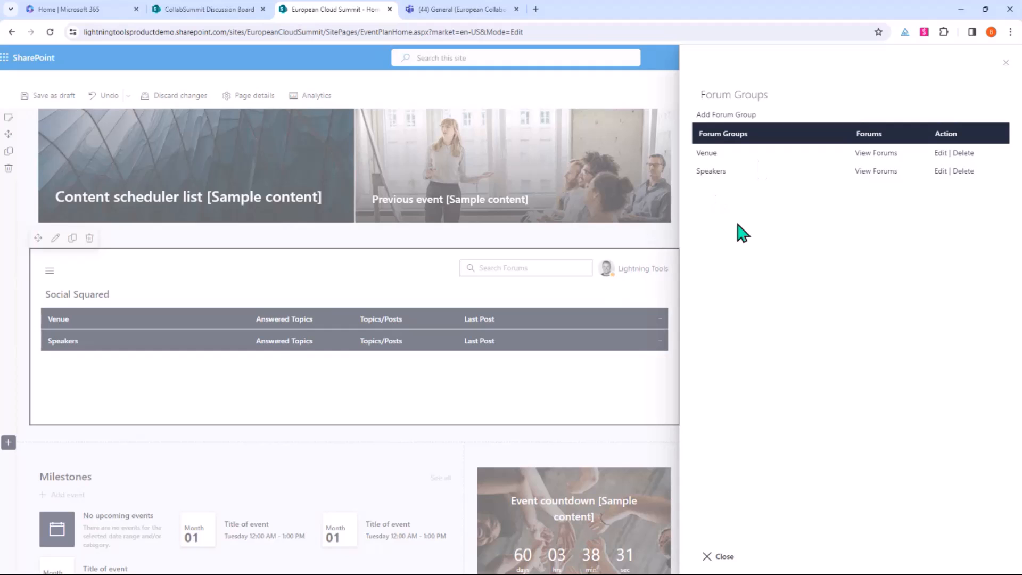
- Start a new forum in the Venue group titled Expo Hall with the description "Expo Hall Discussions & Planning"
{"action": "left_click", "coordinate": [876, 154]}
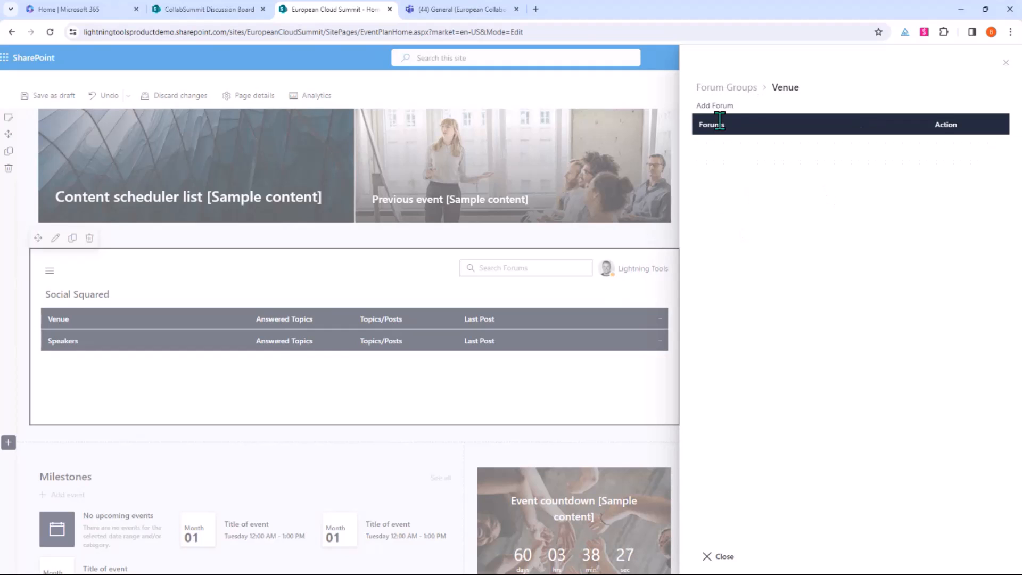
{"action": "left_click", "coordinate": [716, 105]}
{"action": "type", "text": "Expo Hall"}
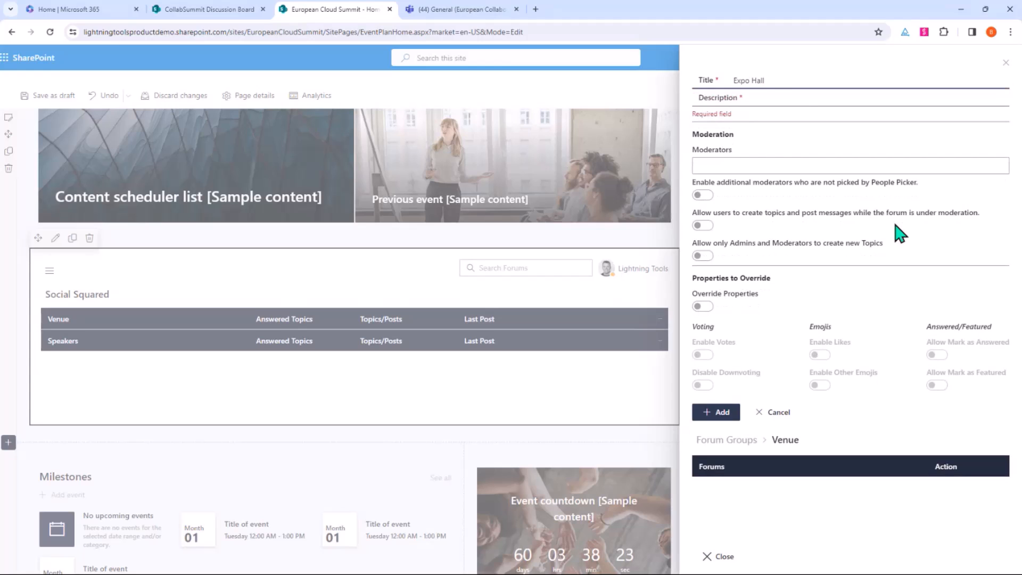
{"action": "left_click", "coordinate": [790, 99]}
{"action": "type", "text": "Expo Hall"}
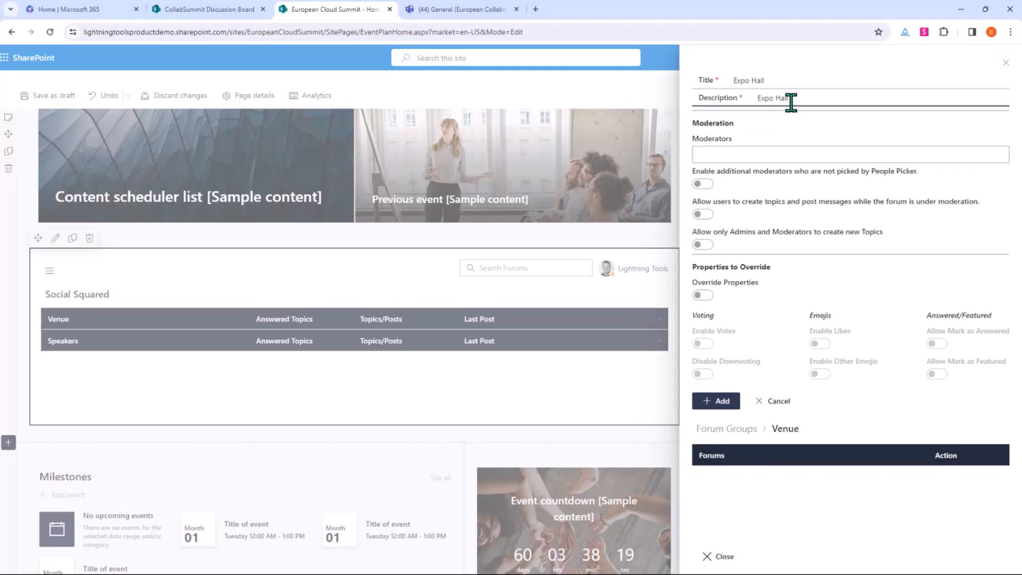
{"action": "type", "text": " Discussions & Planning"}
- Assign Demo User5 as moderator of the Expo Hall forum
{"action": "left_click", "coordinate": [782, 154]}
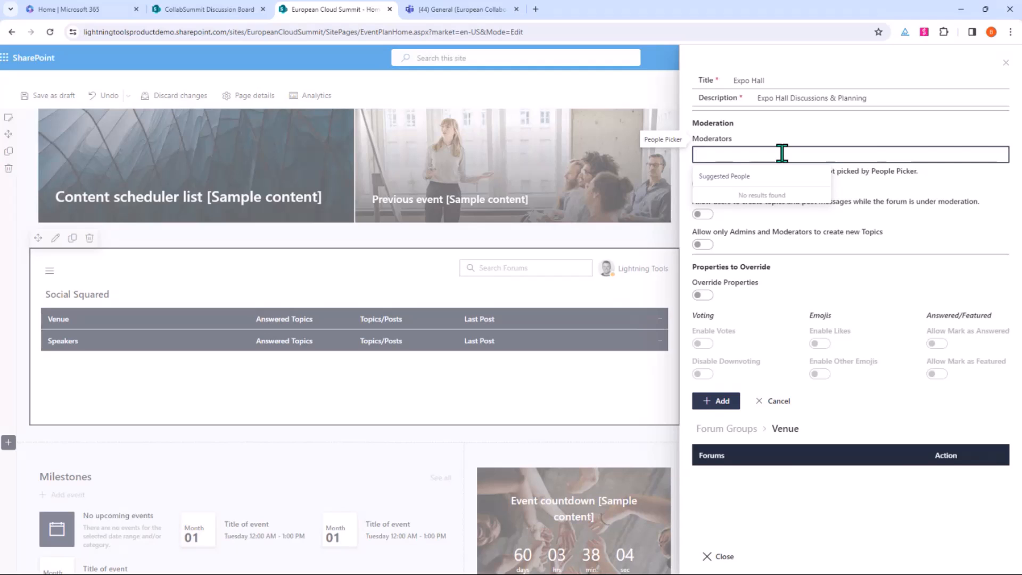
{"action": "type", "text": "demo user5"}
{"action": "left_click", "coordinate": [757, 202]}
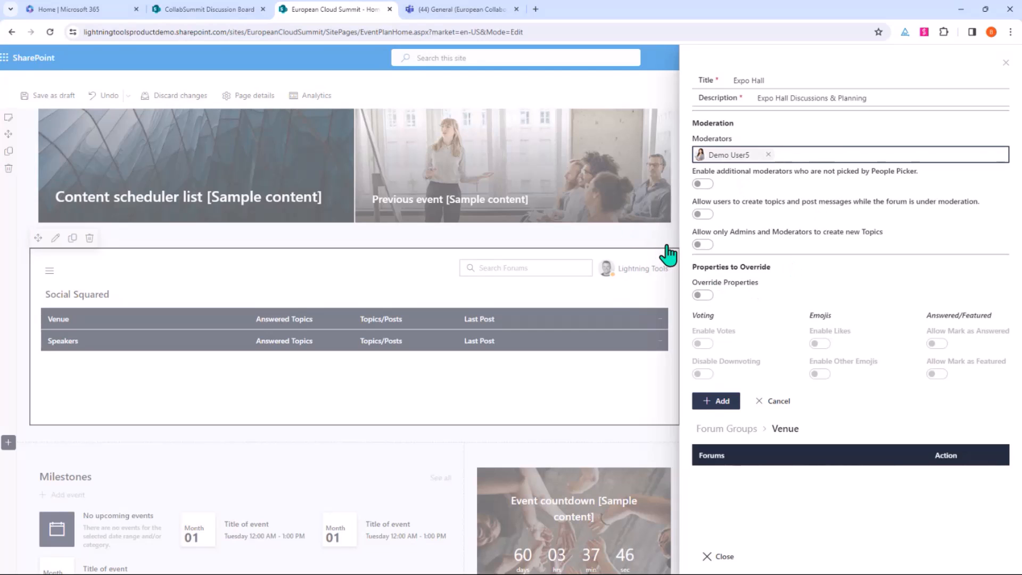
- Try the options for posting while under moderation and for limiting new topics to admins and moderators, switching each off again
{"action": "left_click", "coordinate": [702, 214]}
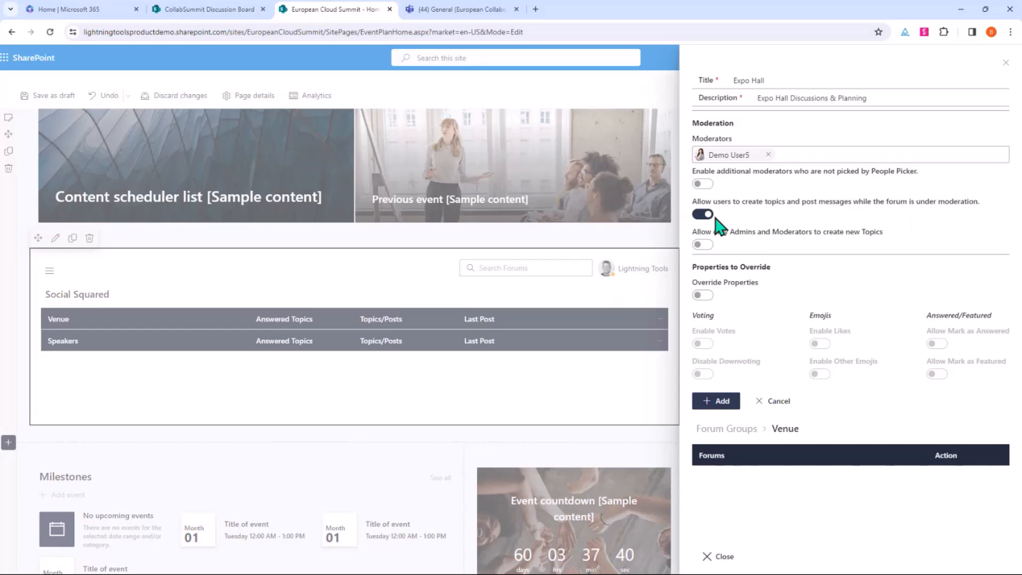
{"action": "left_click", "coordinate": [699, 214]}
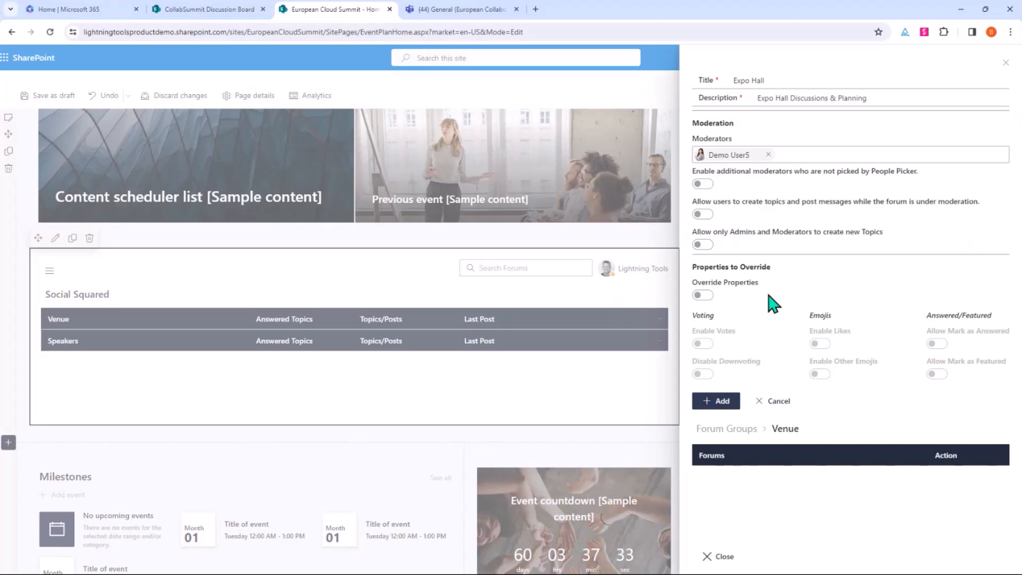
{"action": "left_click", "coordinate": [701, 244]}
{"action": "left_click", "coordinate": [704, 245]}
- Override the Expo Hall forum's properties by enabling votes and disabling downvoting, and add the forum
{"action": "left_click", "coordinate": [703, 297]}
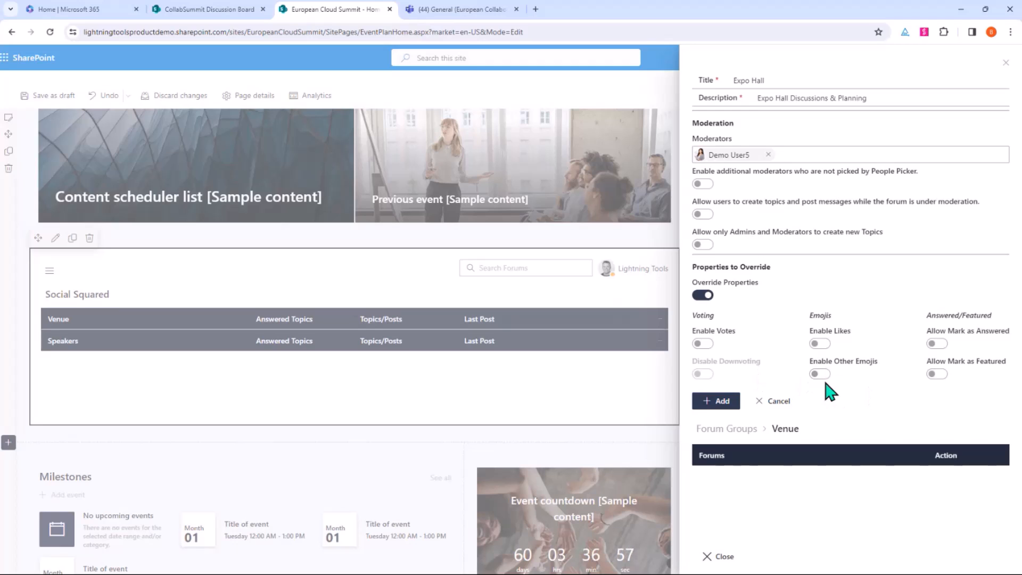
{"action": "left_click", "coordinate": [703, 344]}
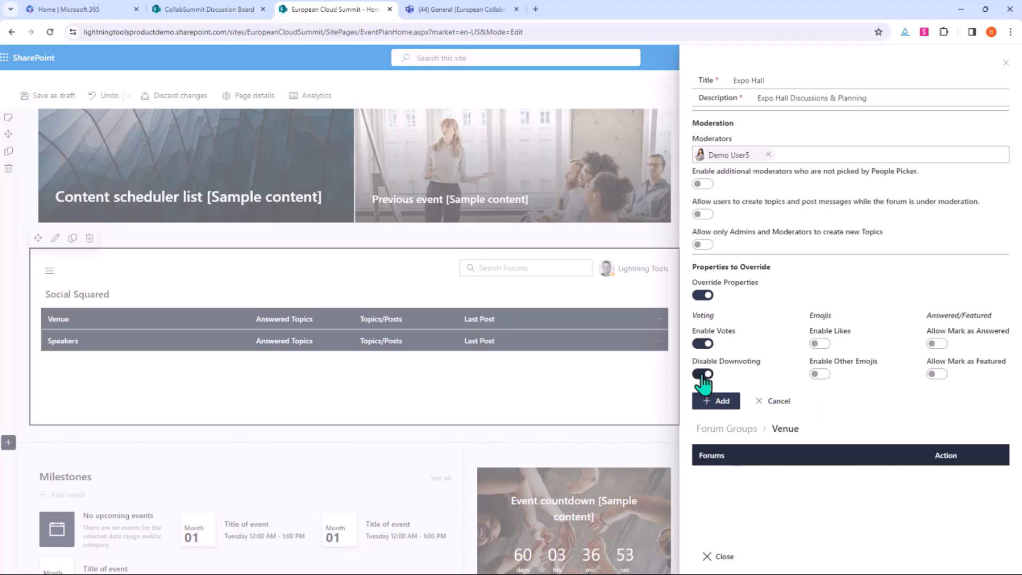
{"action": "left_click", "coordinate": [705, 374]}
{"action": "left_click", "coordinate": [708, 400]}
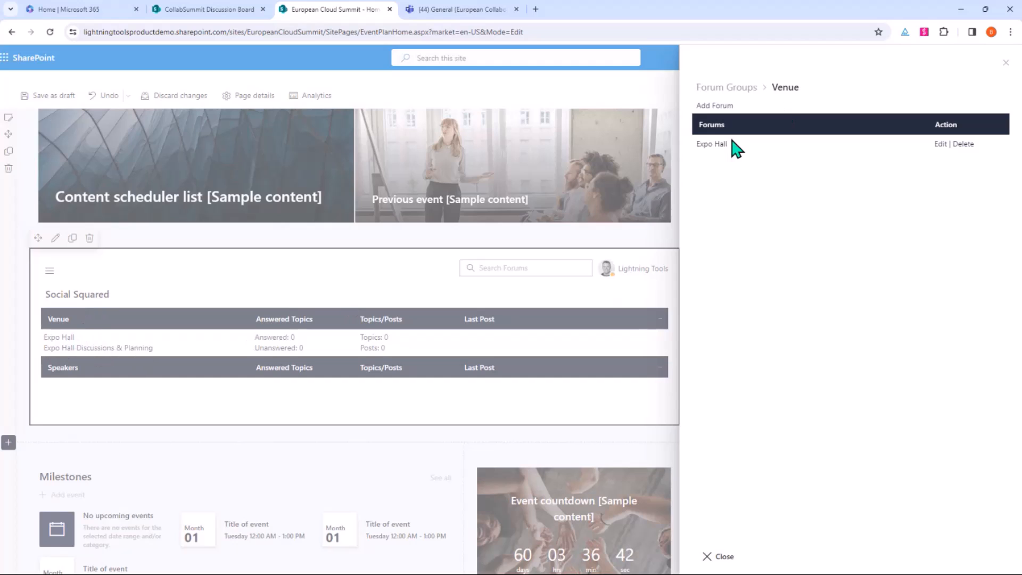
- Add a Registration forum with the description "Registration Discussions" to the Venue group and return to the forum groups list
{"action": "left_click", "coordinate": [722, 107]}
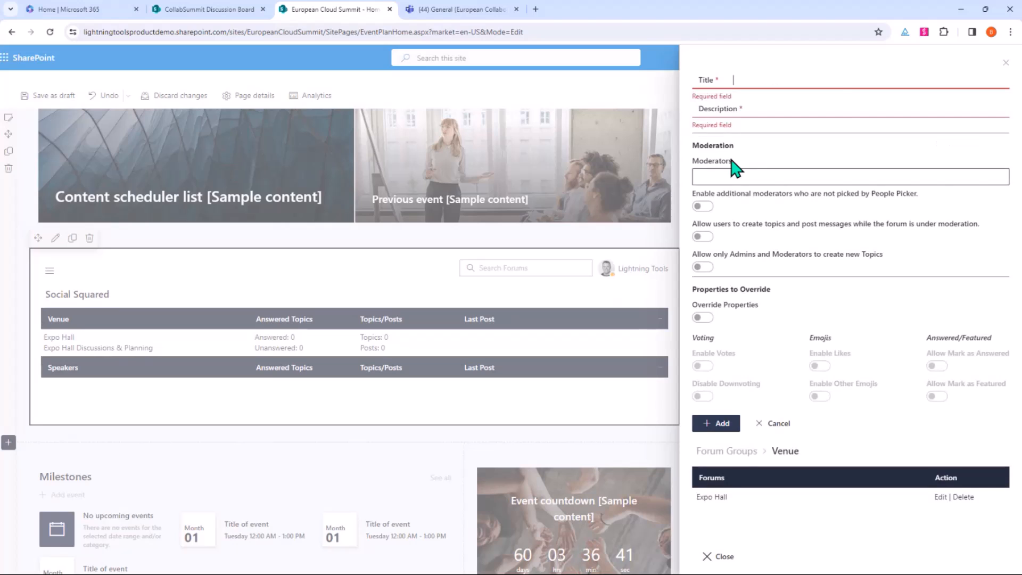
{"action": "type", "text": "Registration"}
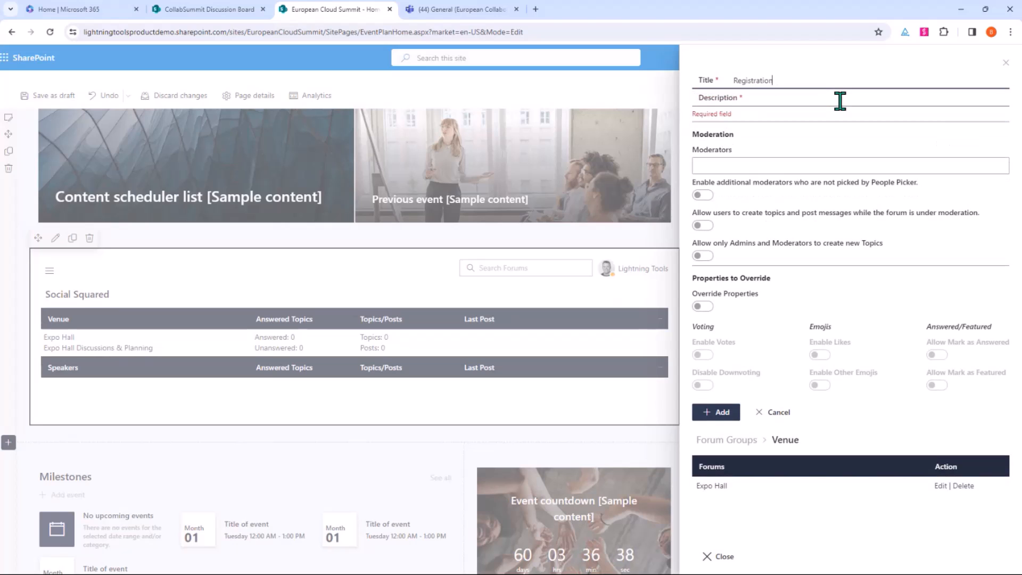
{"action": "left_click", "coordinate": [840, 101]}
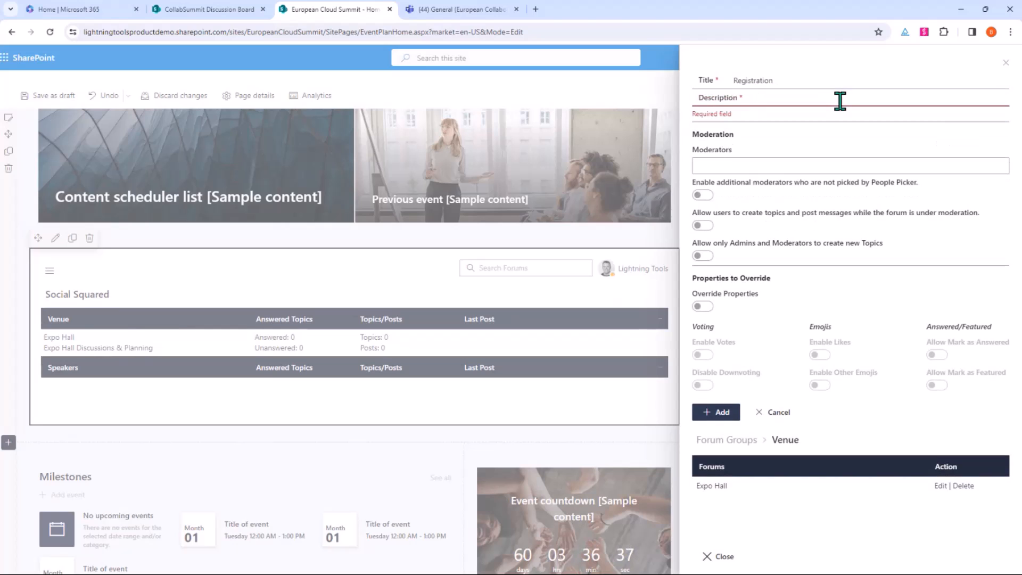
{"action": "type", "text": "Registration"}
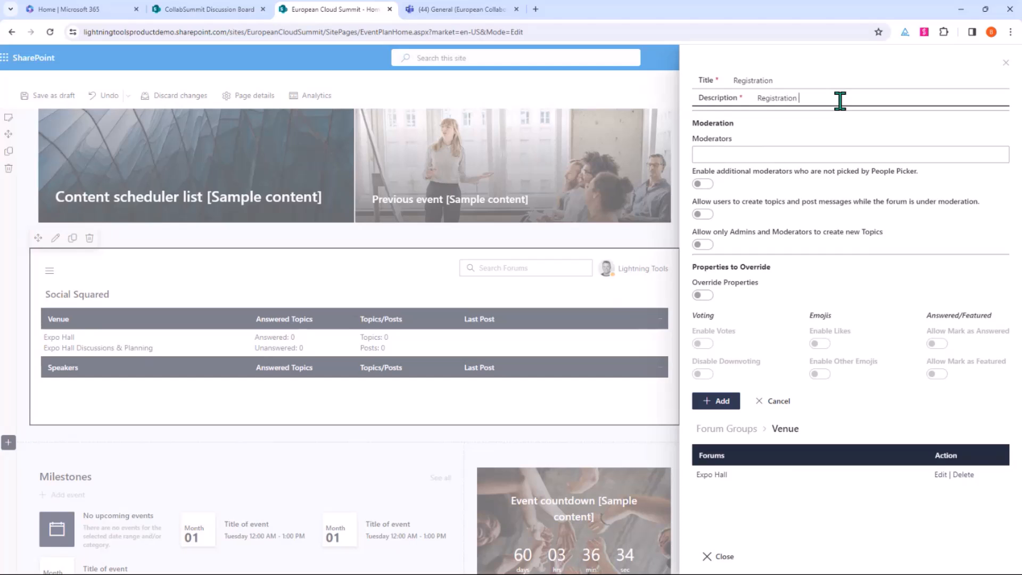
{"action": "type", "text": " Discussions"}
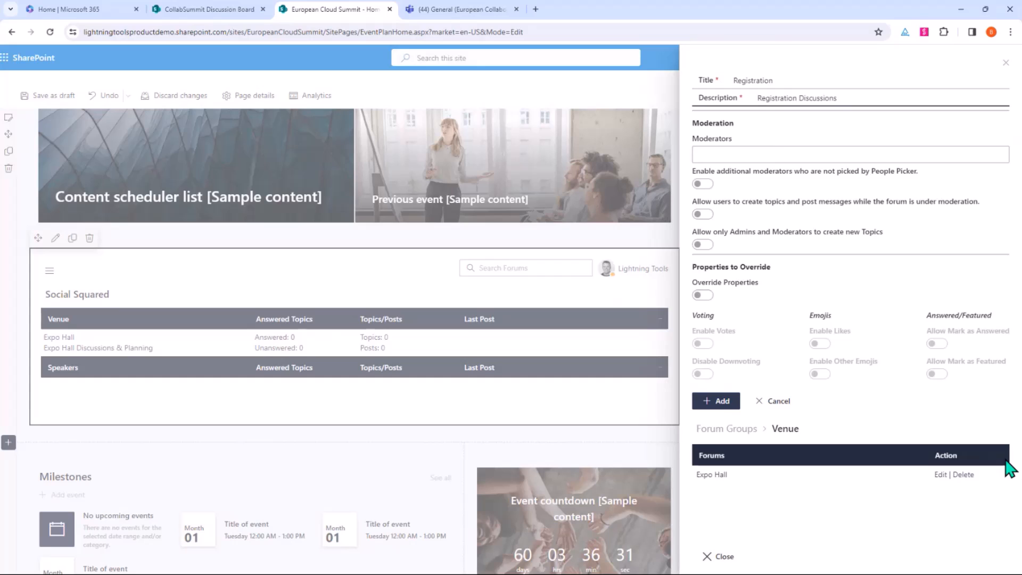
{"action": "left_click", "coordinate": [718, 401]}
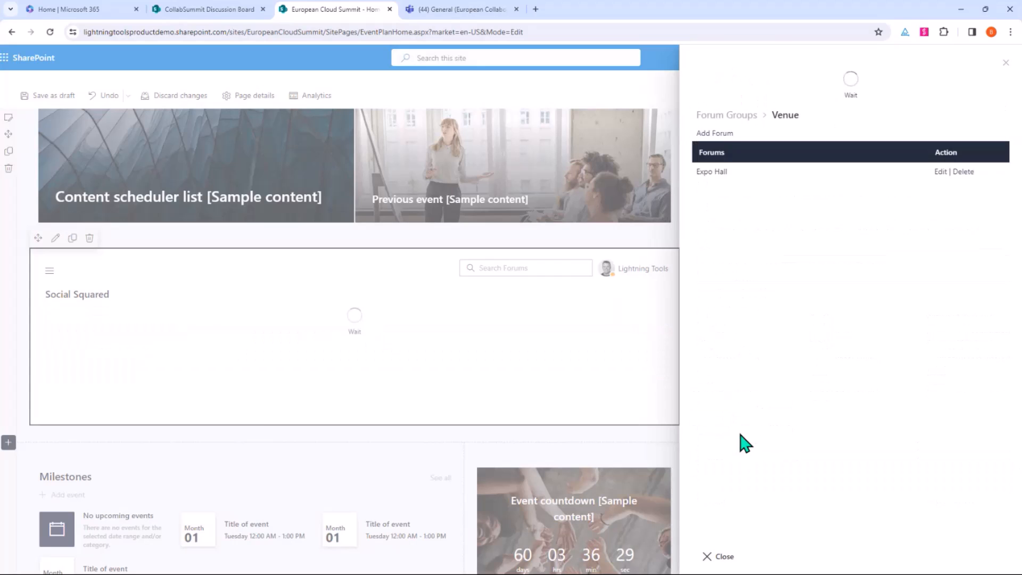
{"action": "left_click", "coordinate": [724, 114]}
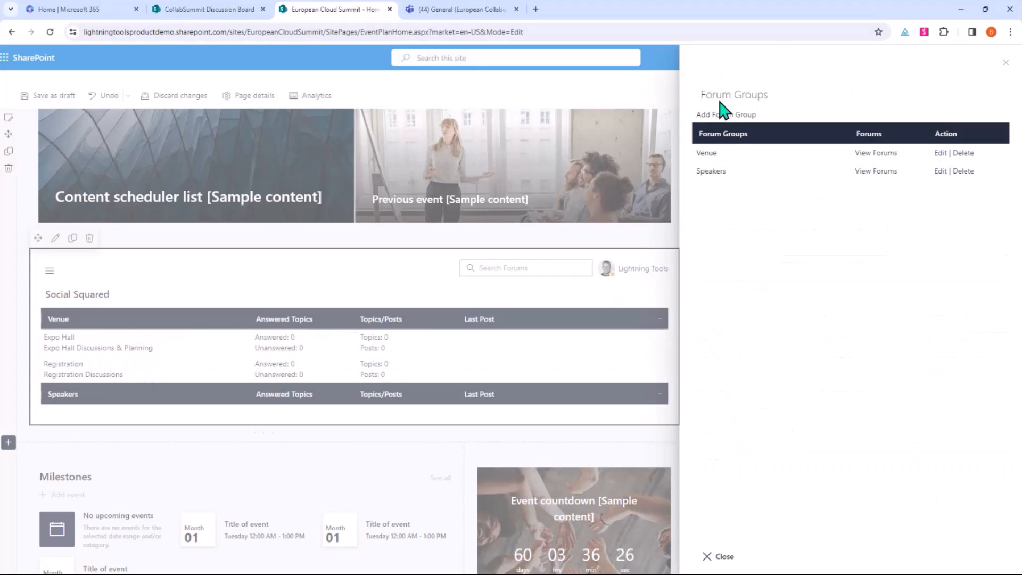
- Add a Speaker Submissions forum with the description "Decide on sessions and tracks" to the Speakers group and close the forum management
{"action": "left_click", "coordinate": [876, 171]}
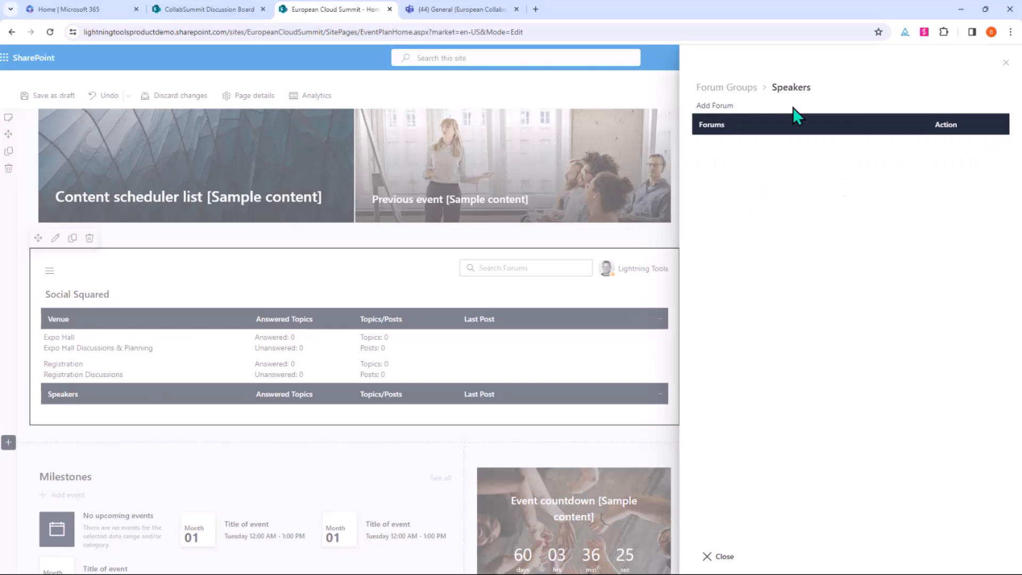
{"action": "left_click", "coordinate": [713, 106]}
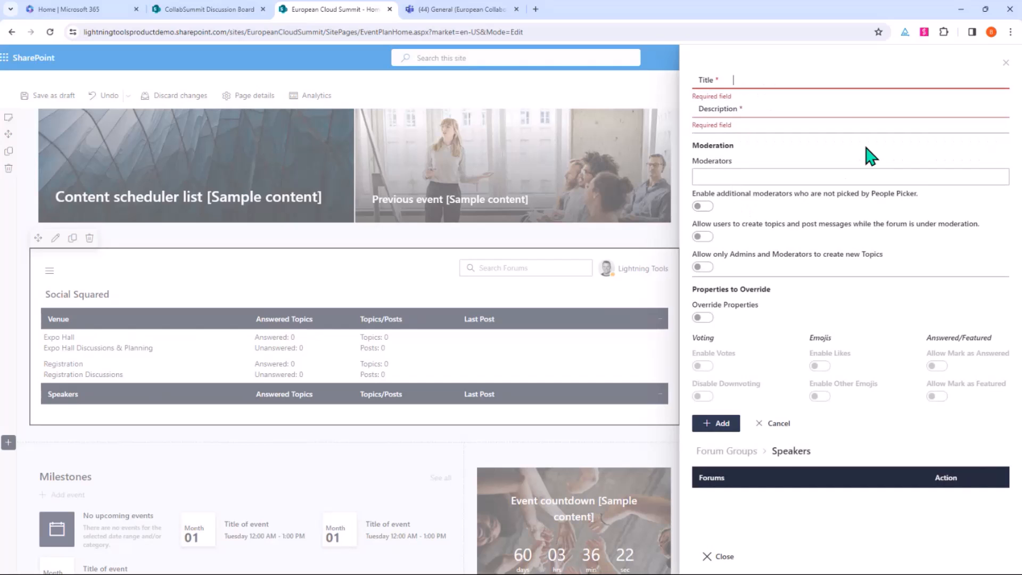
{"action": "type", "text": "Speaker Submissiions"}
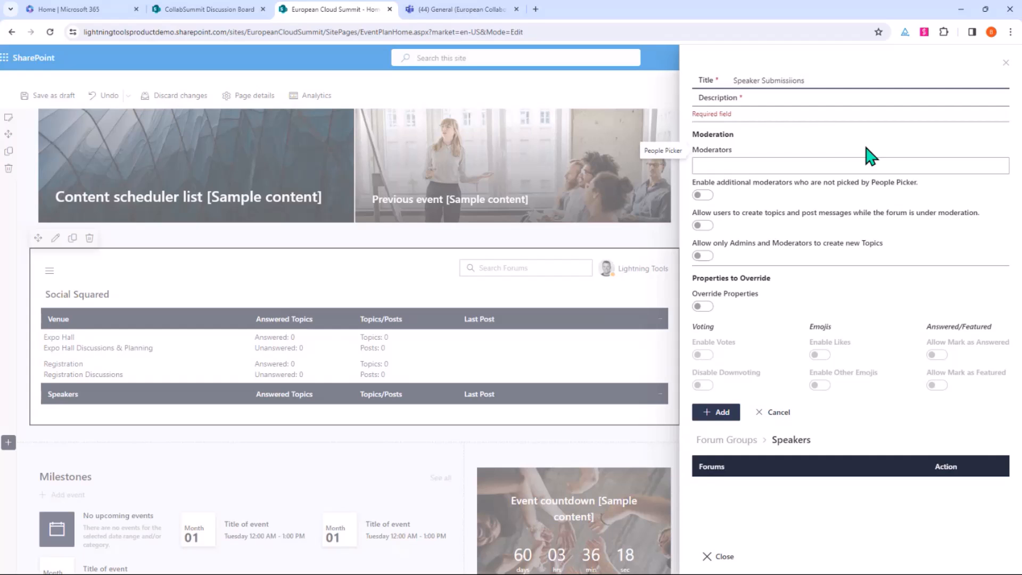
{"action": "key", "text": "BackSpace"}
{"action": "key", "text": "BackSpace"}
{"action": "key", "text": "BackSpace"}
{"action": "key", "text": "BackSpace"}
{"action": "left_click", "coordinate": [847, 98]}
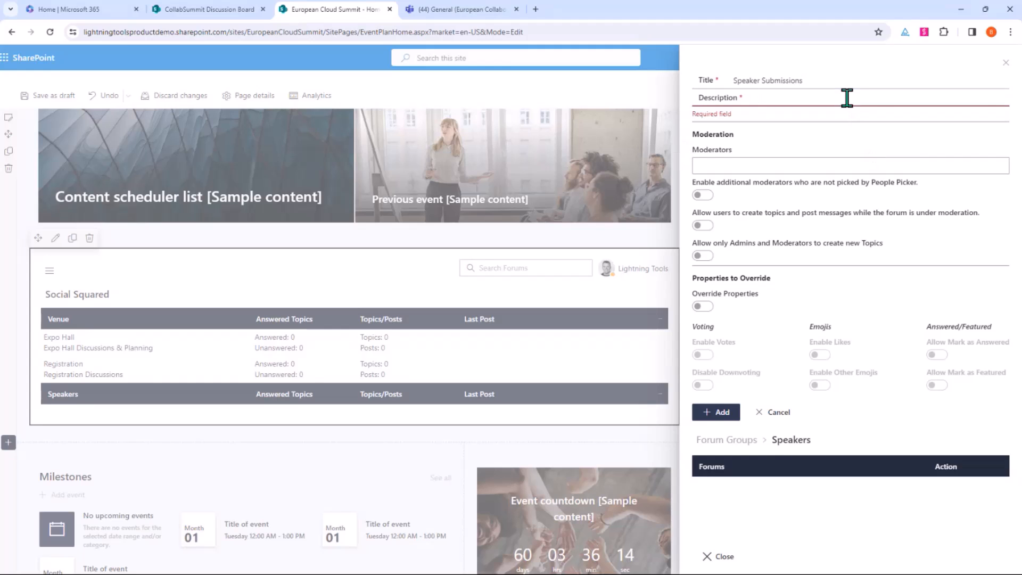
{"action": "type", "text": "Decide on"}
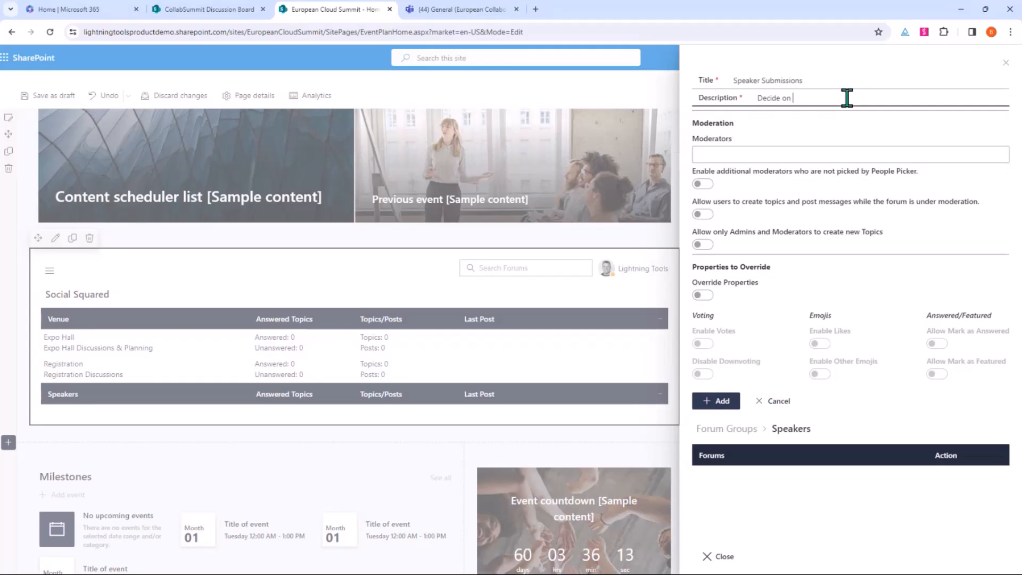
{"action": "type", "text": " sessions and tracks"}
{"action": "left_click", "coordinate": [716, 401]}
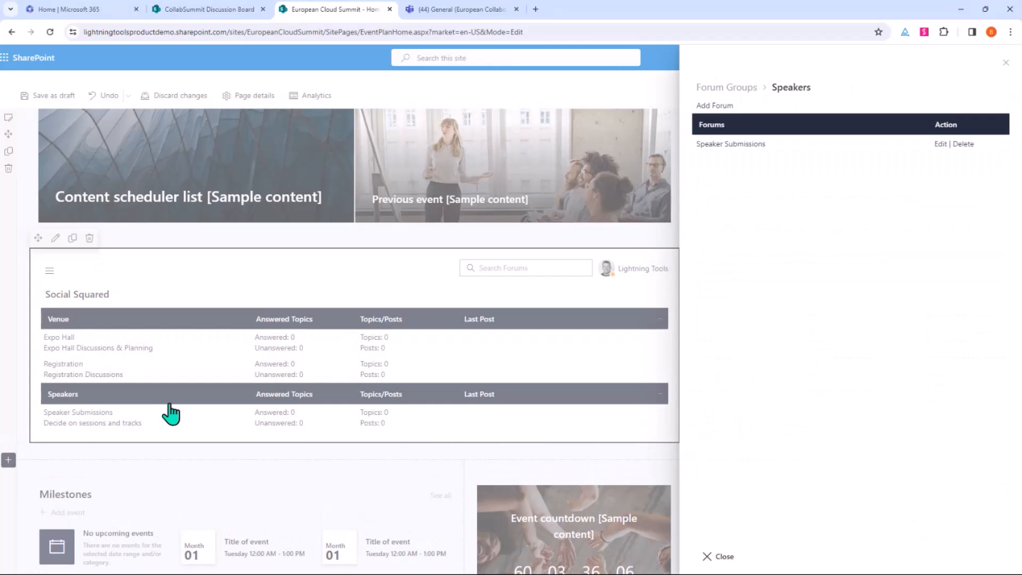
{"action": "left_click", "coordinate": [720, 558]}
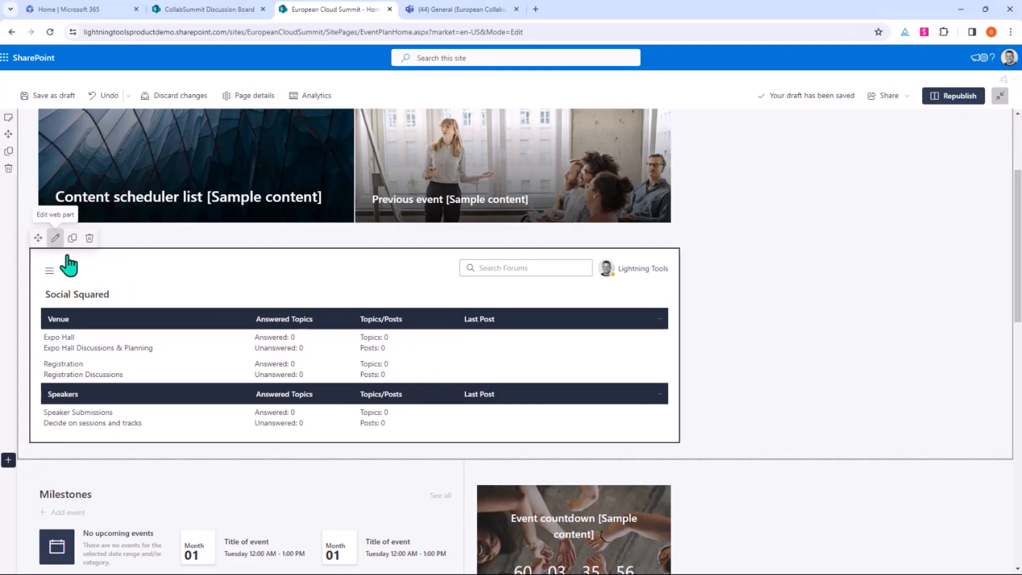
- Set the Social Squared web part's title to "Cloud Summit Discussions & Planning"
{"action": "left_click", "coordinate": [55, 238]}
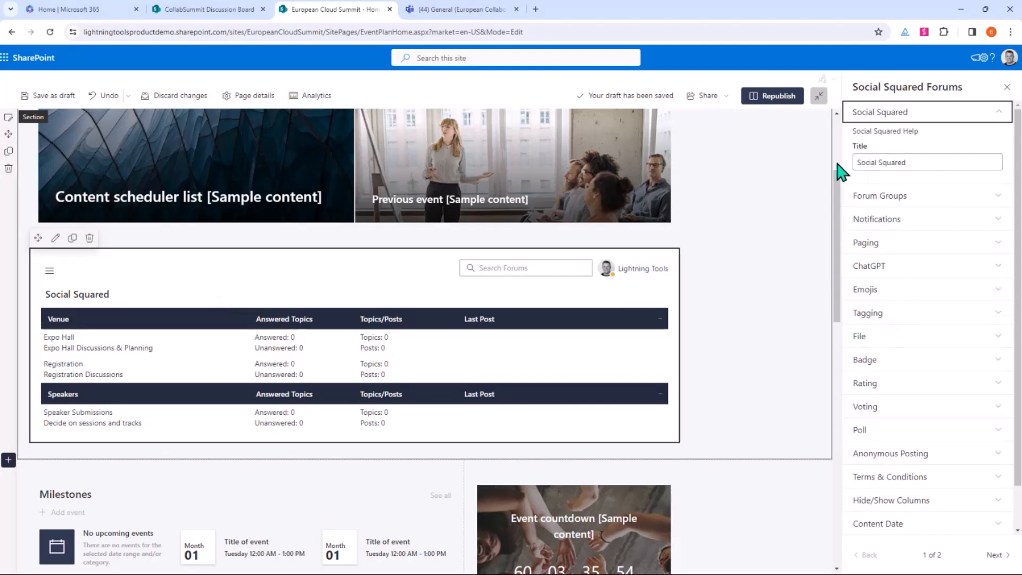
{"action": "double_click", "coordinate": [890, 162]}
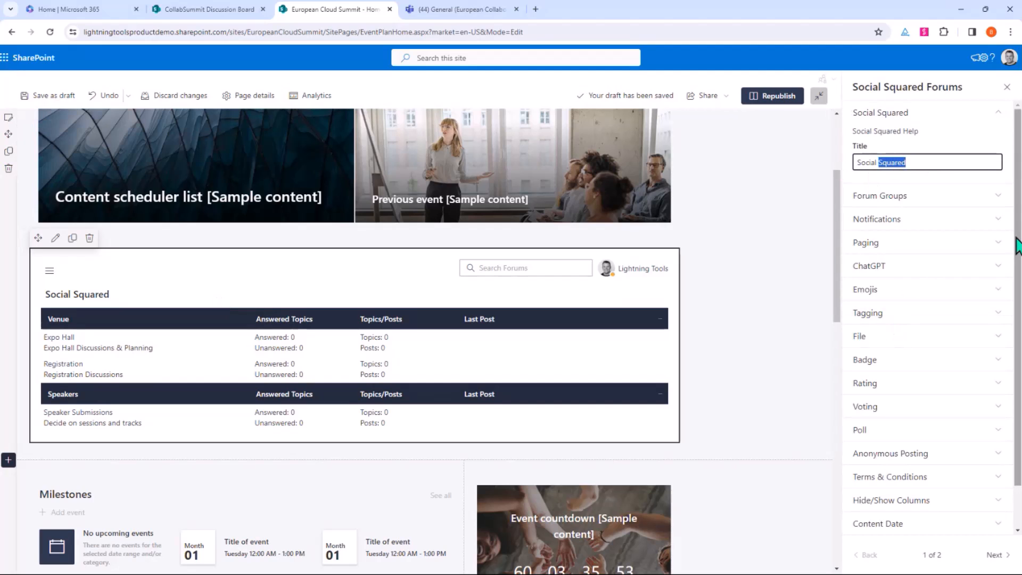
{"action": "key", "text": "BackSpace"}
{"action": "key", "text": "BackSpace"}
{"action": "key", "text": "BackSpace"}
{"action": "key", "text": "BackSpace"}
{"action": "key", "text": "BackSpace"}
{"action": "key", "text": "BackSpace"}
{"action": "key", "text": "BackSpace"}
{"action": "key", "text": "BackSpace"}
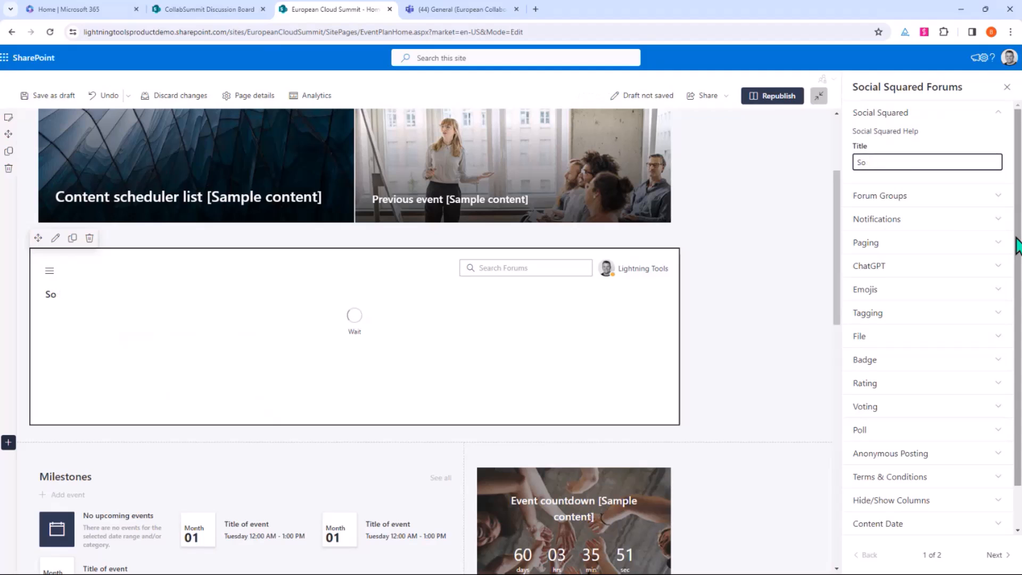
{"action": "type", "text": "Cloud Su"}
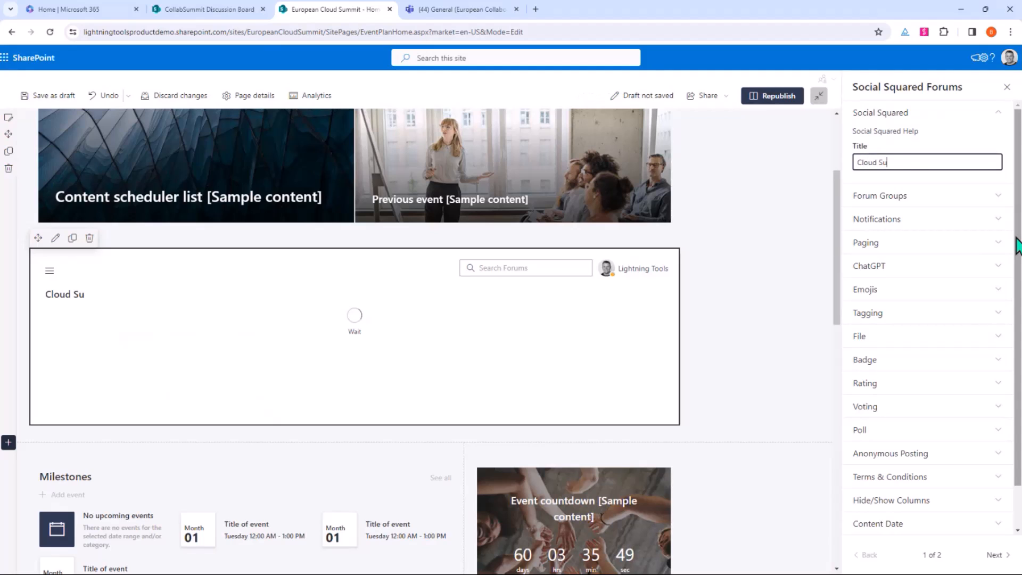
{"action": "type", "text": "mmit Discussio"}
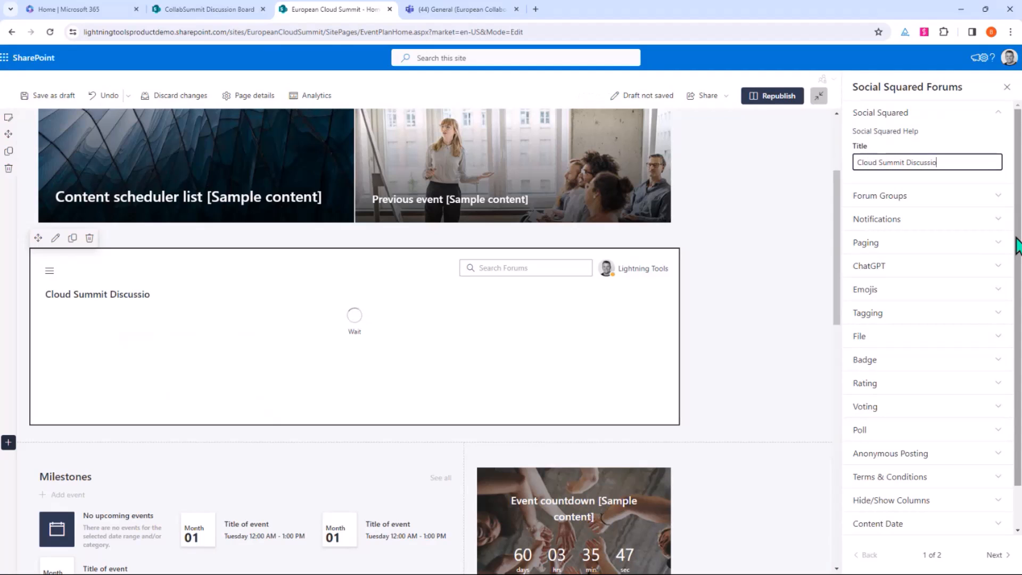
{"action": "type", "text": "ns & Planning"}
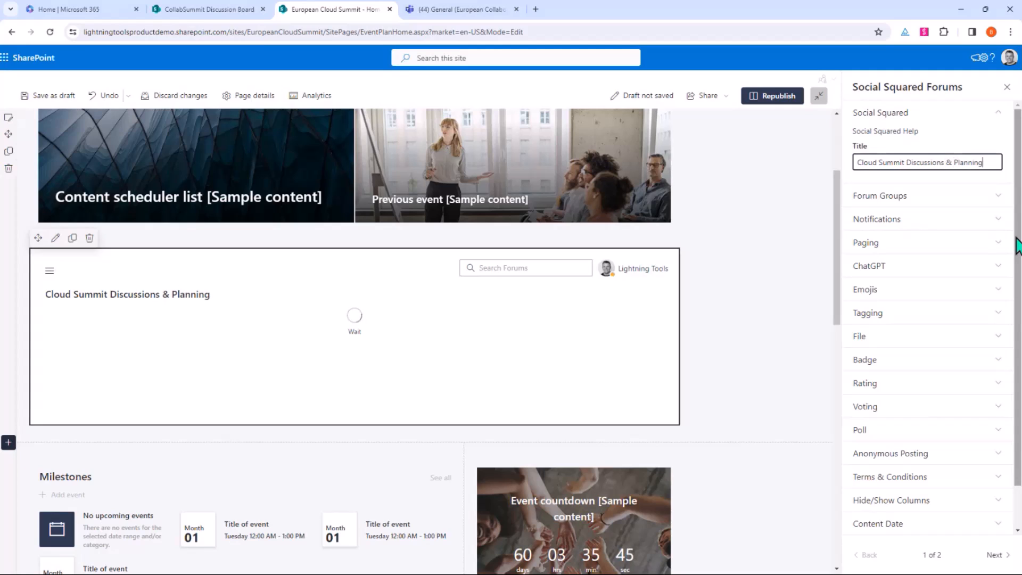
{"action": "left_click", "coordinate": [994, 131]}
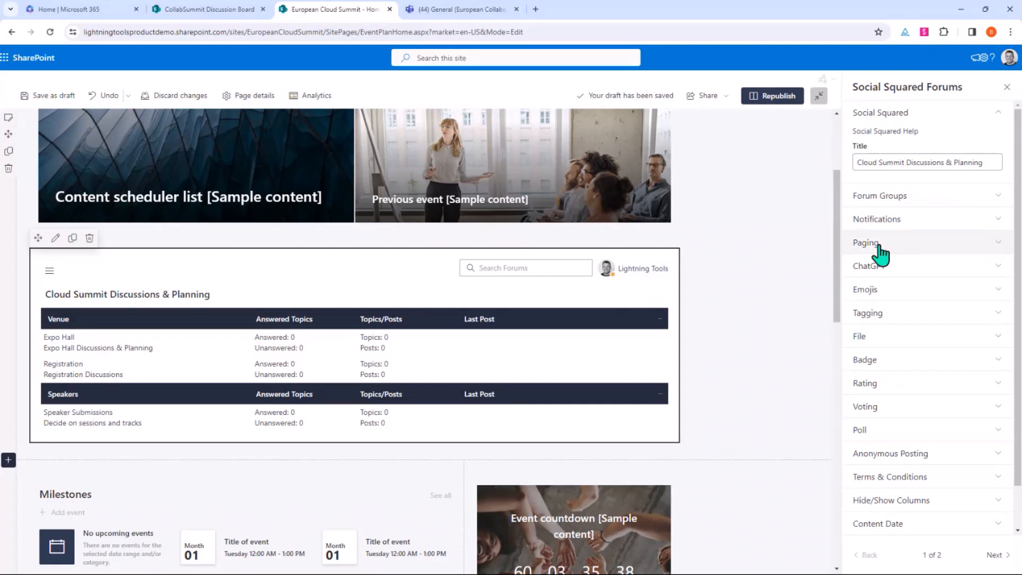
- Review the web part's notification and tagging settings
{"action": "left_click", "coordinate": [905, 226]}
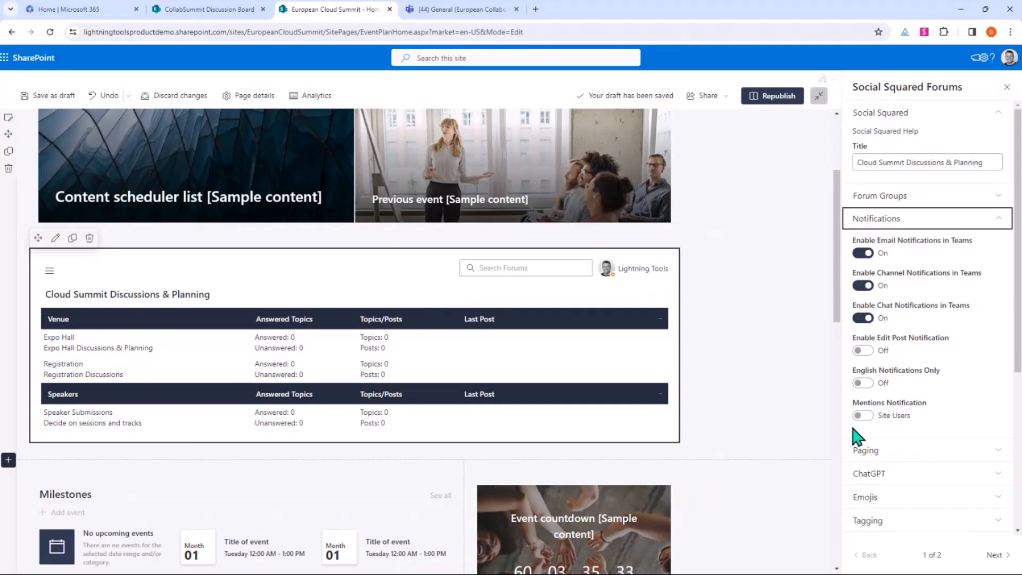
{"action": "left_click", "coordinate": [967, 223]}
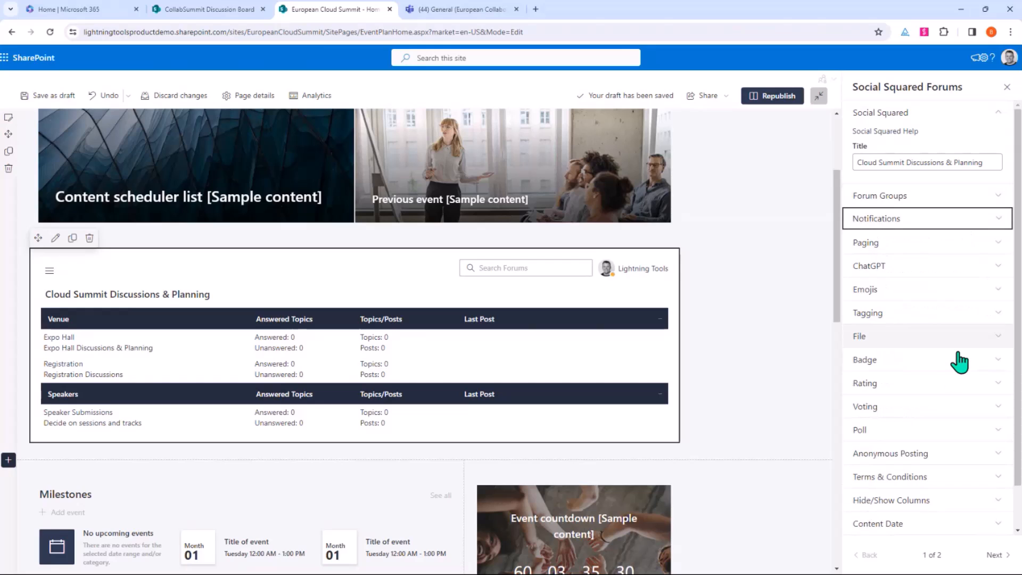
{"action": "left_click", "coordinate": [914, 312]}
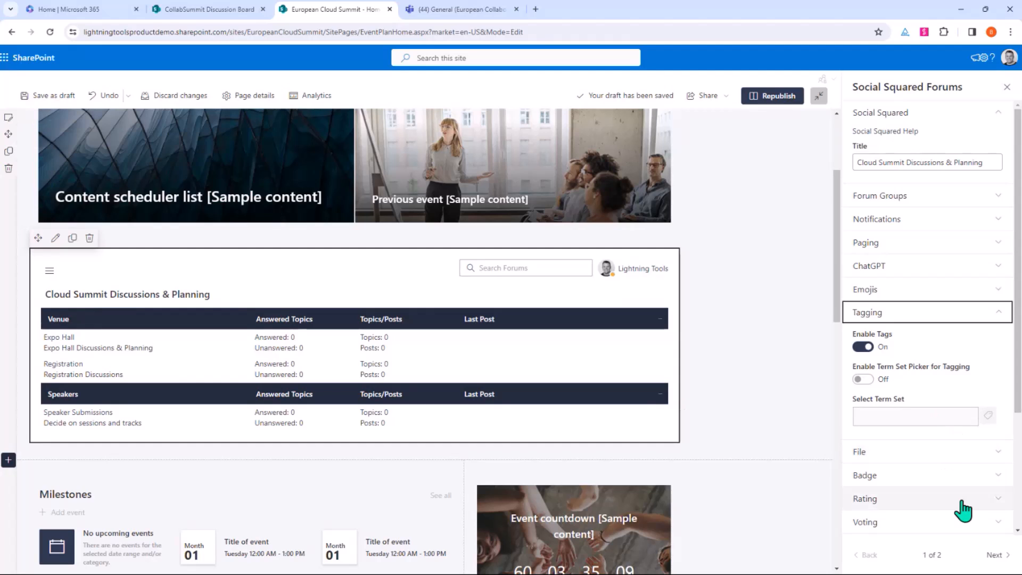
- Choose the 6PointStar icon as the badge icon in the web part's badge settings
{"action": "scroll", "coordinate": [951, 408], "scroll_direction": "down", "scroll_amount": 2}
{"action": "left_click", "coordinate": [935, 369]}
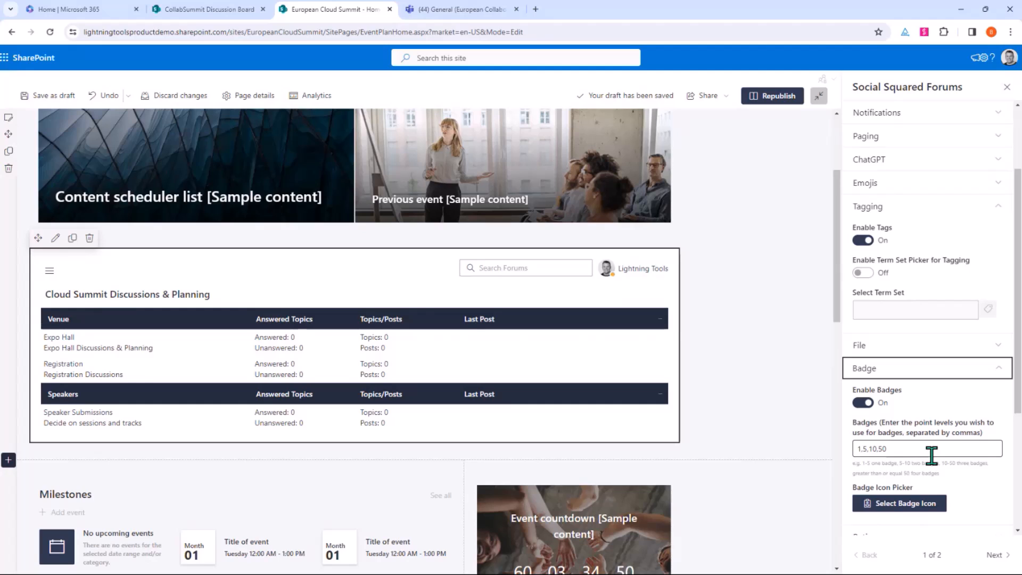
{"action": "left_click", "coordinate": [921, 509]}
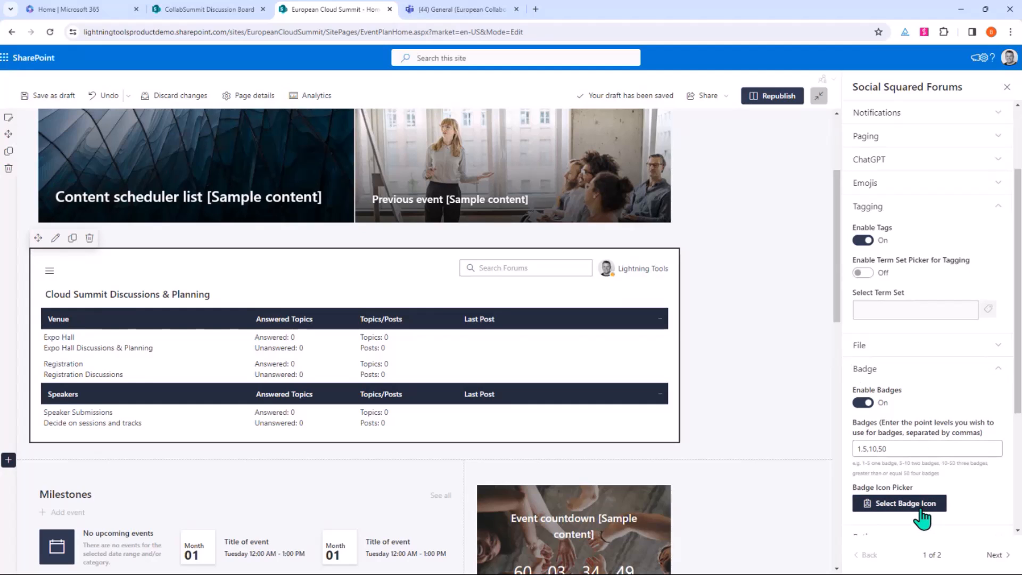
{"action": "left_click", "coordinate": [921, 510]}
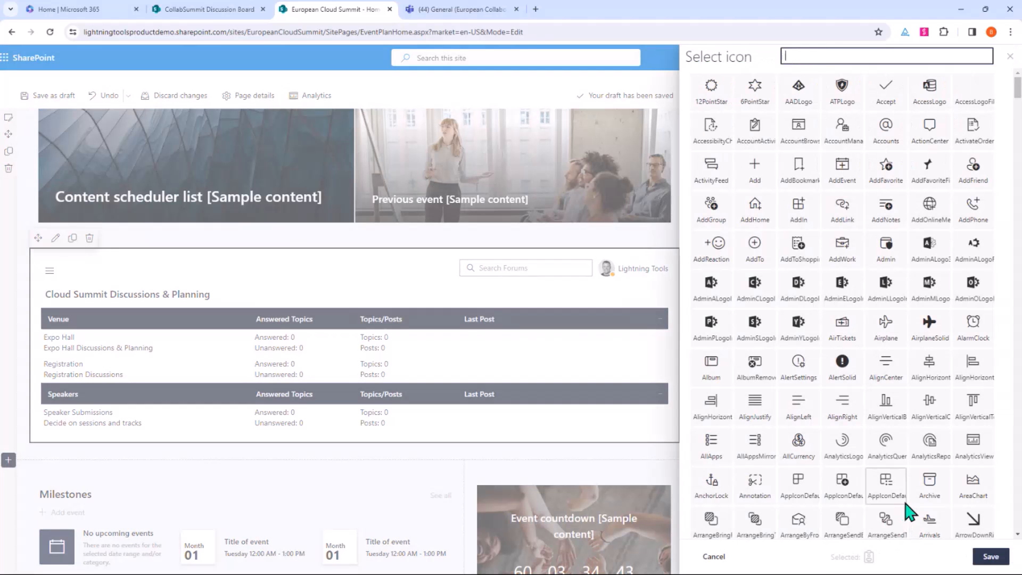
{"action": "left_click", "coordinate": [755, 90]}
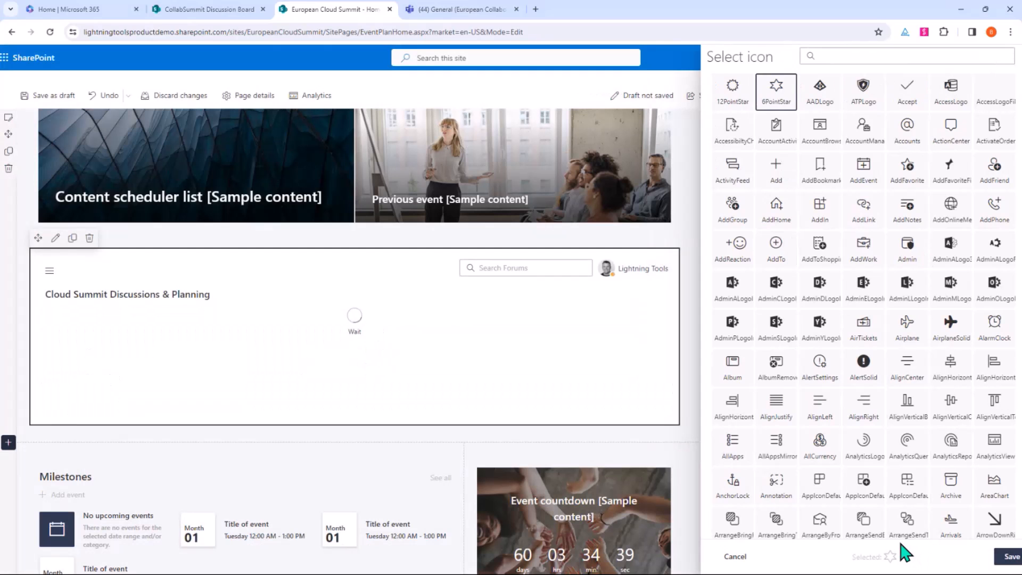
- Examine the web part's rating, voting, anonymous posting and terms and conditions settings, and close the web part properties
{"action": "scroll", "coordinate": [962, 460], "scroll_direction": "down", "scroll_amount": 4}
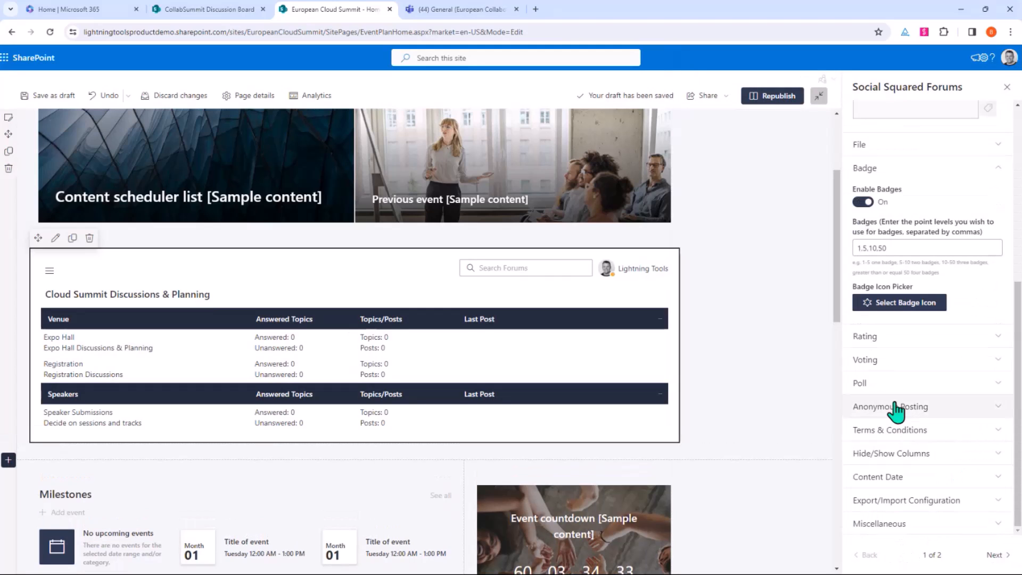
{"action": "left_click", "coordinate": [895, 338]}
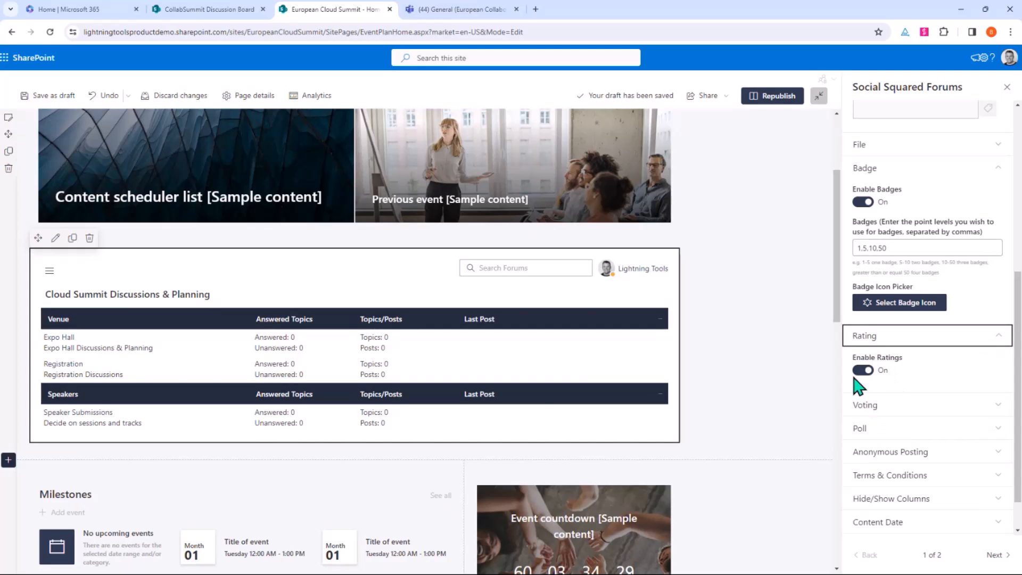
{"action": "left_click", "coordinate": [884, 409]}
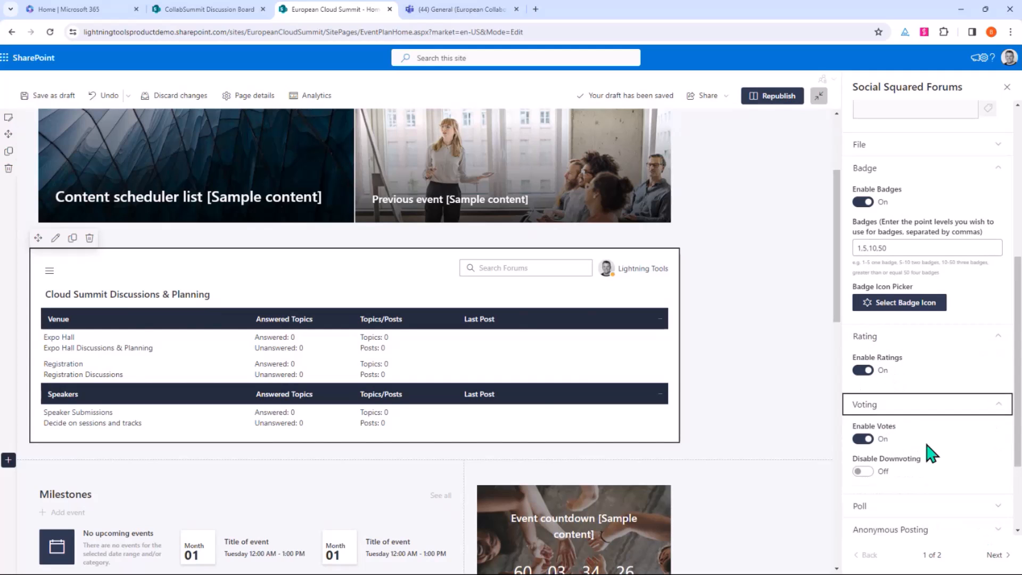
{"action": "scroll", "coordinate": [929, 479], "scroll_direction": "down", "scroll_amount": 3}
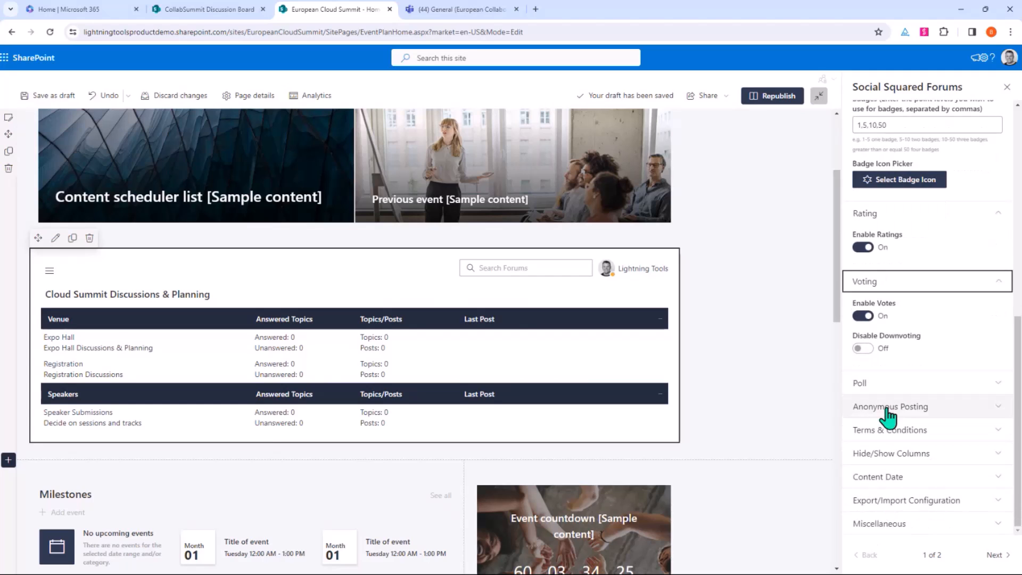
{"action": "left_click", "coordinate": [898, 421]}
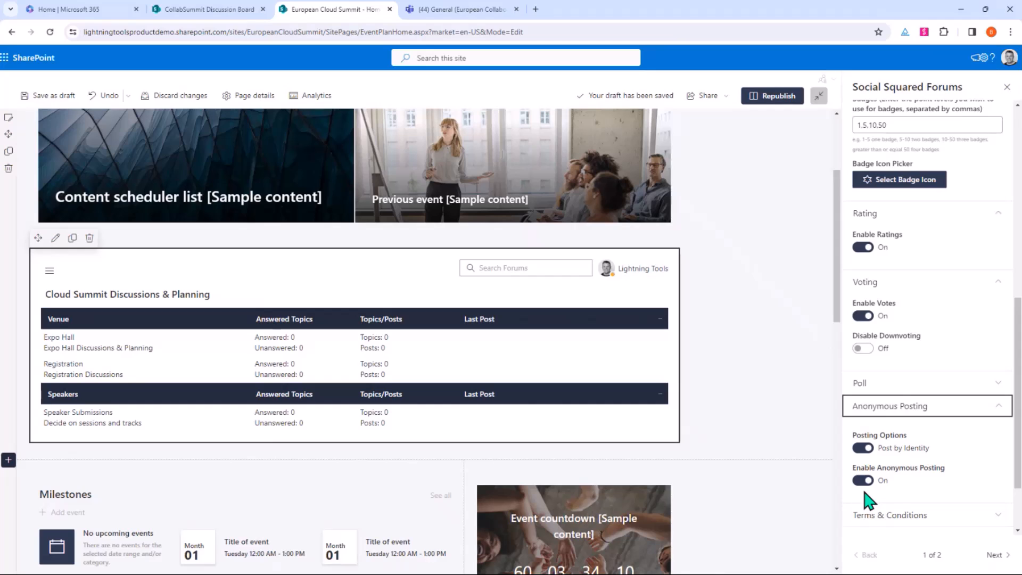
{"action": "scroll", "coordinate": [946, 486], "scroll_direction": "down", "scroll_amount": 2}
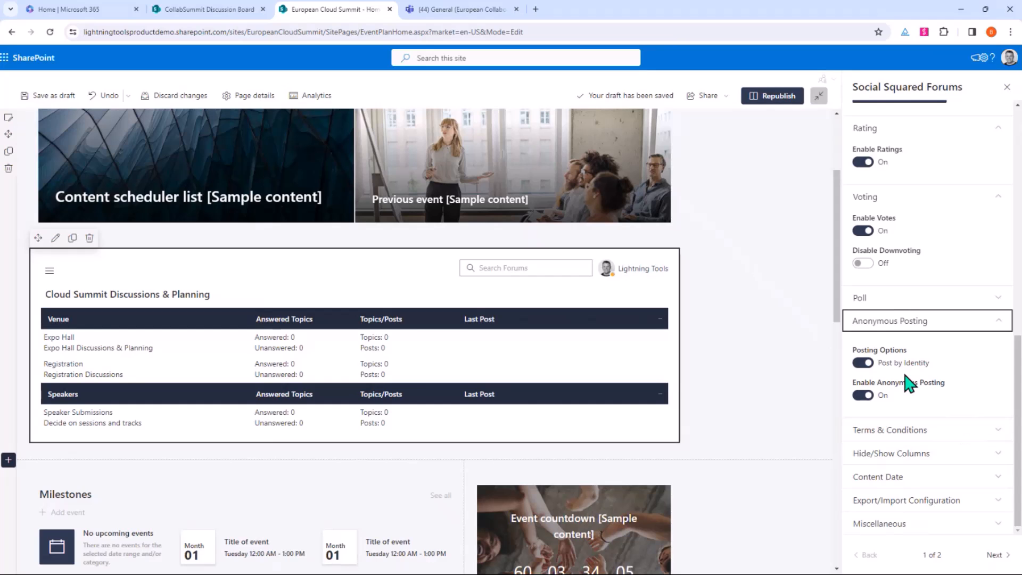
{"action": "left_click", "coordinate": [999, 322]}
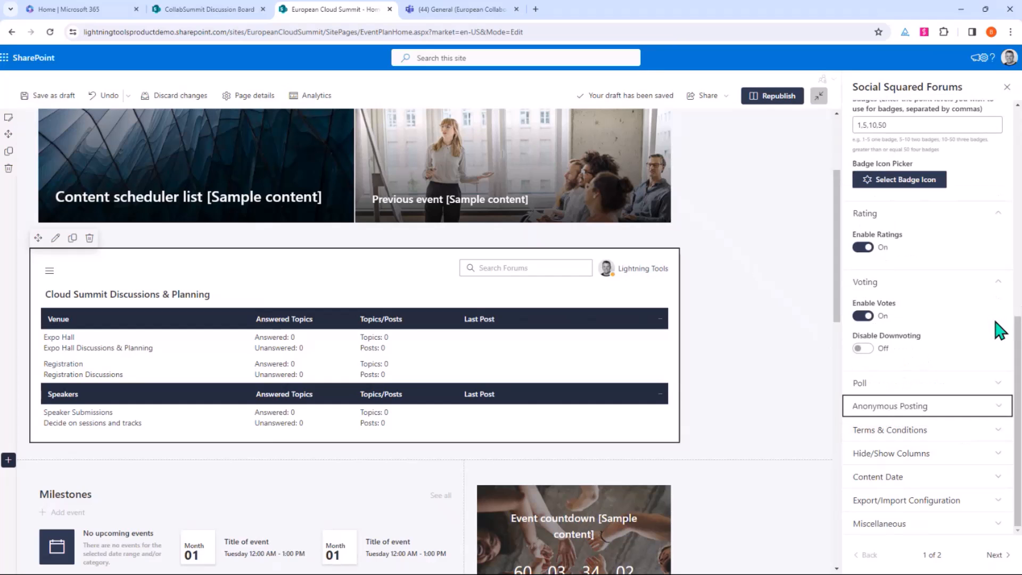
{"action": "left_click", "coordinate": [952, 430]}
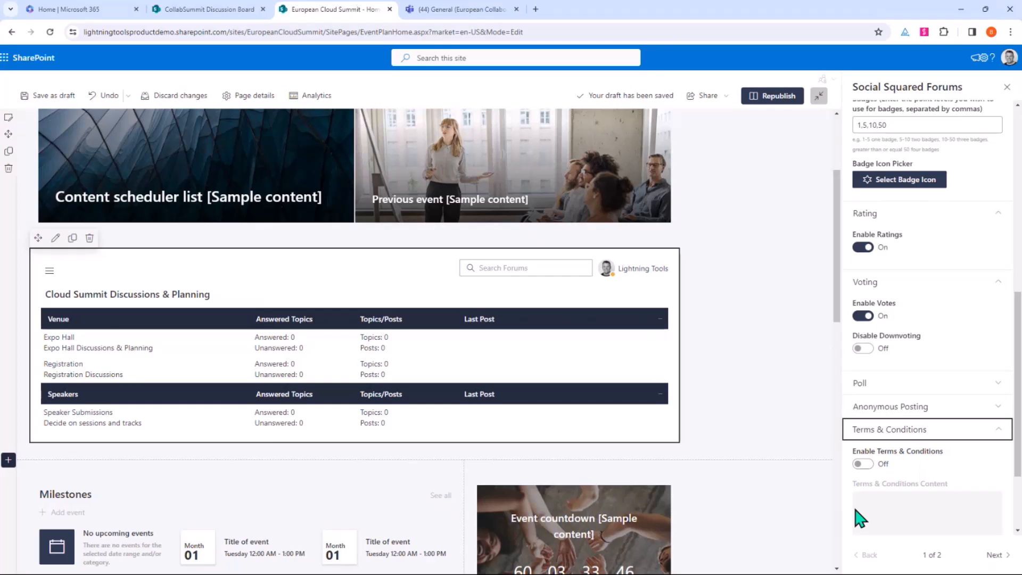
{"action": "left_click", "coordinate": [958, 432]}
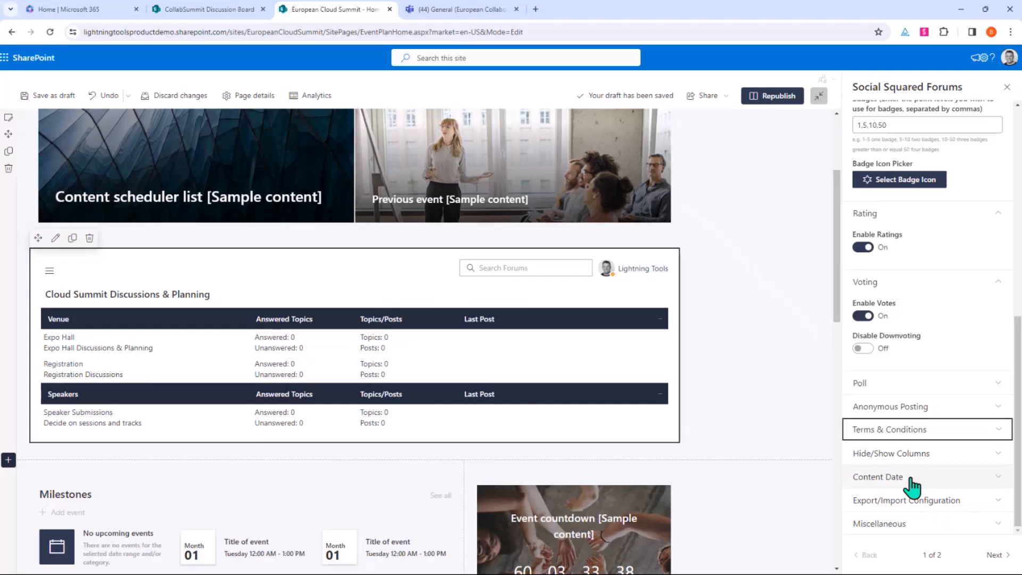
{"action": "scroll", "coordinate": [913, 486], "scroll_direction": "up", "scroll_amount": 15}
{"action": "left_click", "coordinate": [1007, 87]}
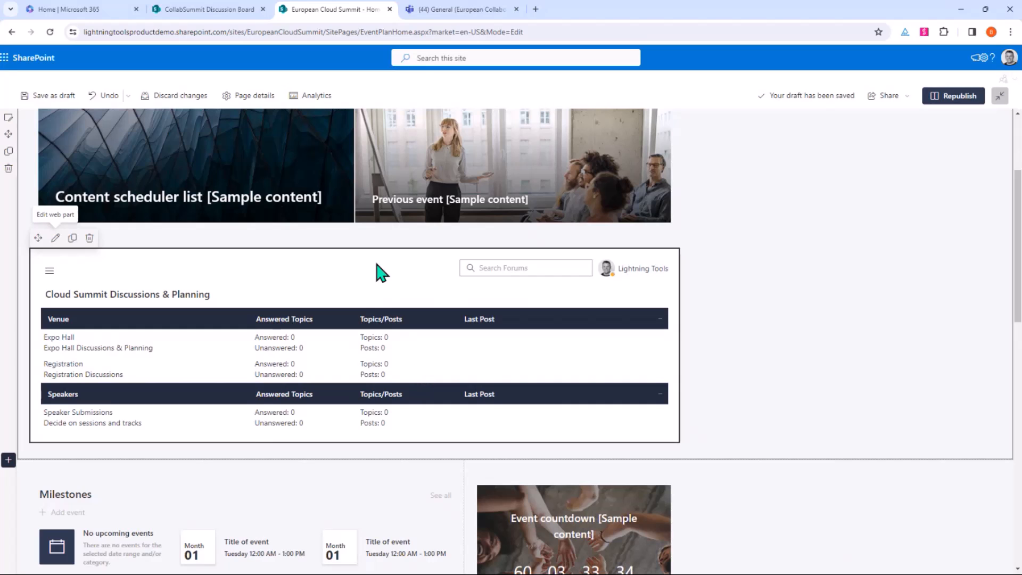
- Enable likes in the overridden properties of the Expo Hall forum in the Venue group and save the update
{"action": "left_click", "coordinate": [42, 271]}
{"action": "left_click", "coordinate": [84, 305]}
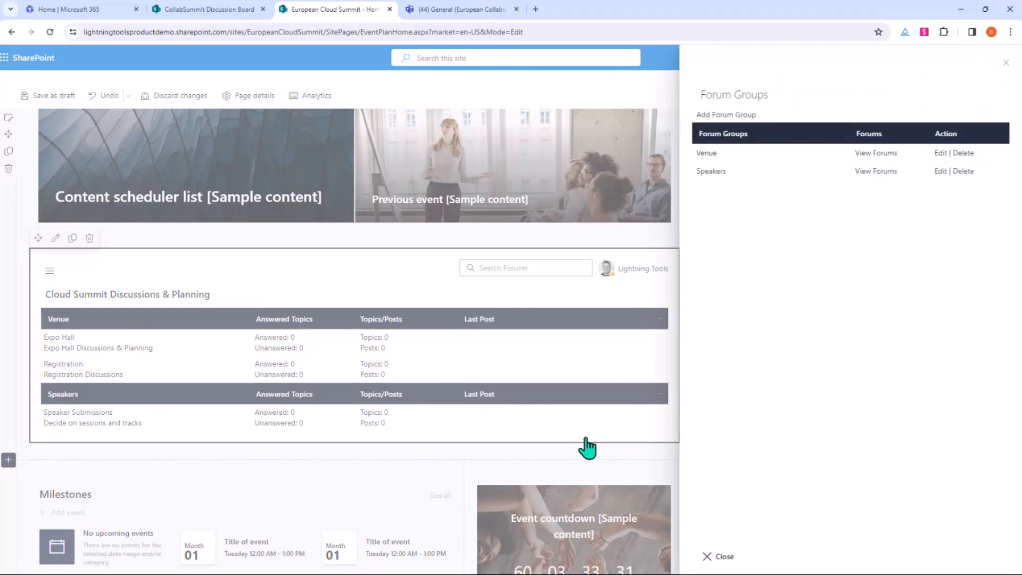
{"action": "left_click", "coordinate": [881, 154]}
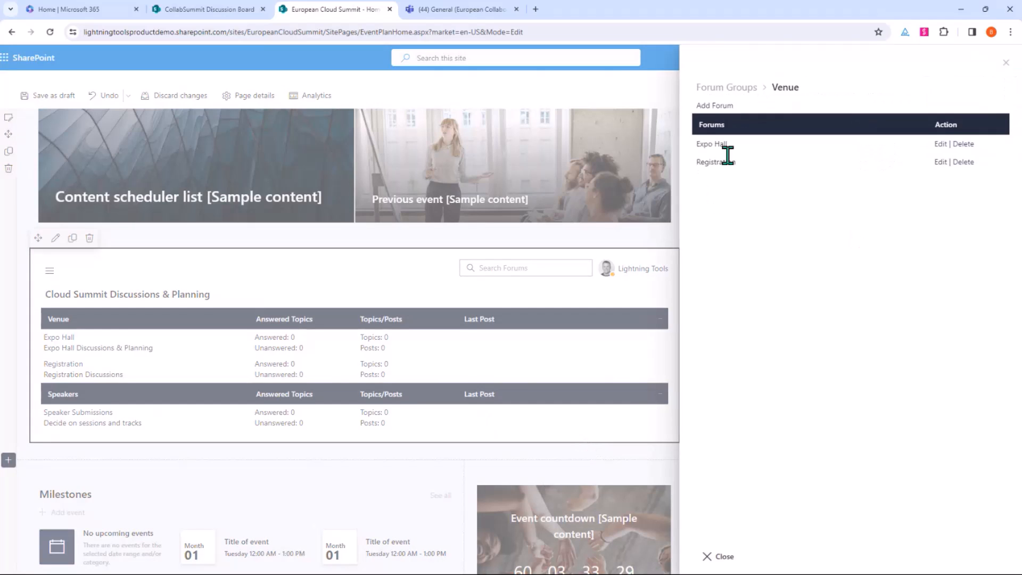
{"action": "left_click", "coordinate": [940, 144]}
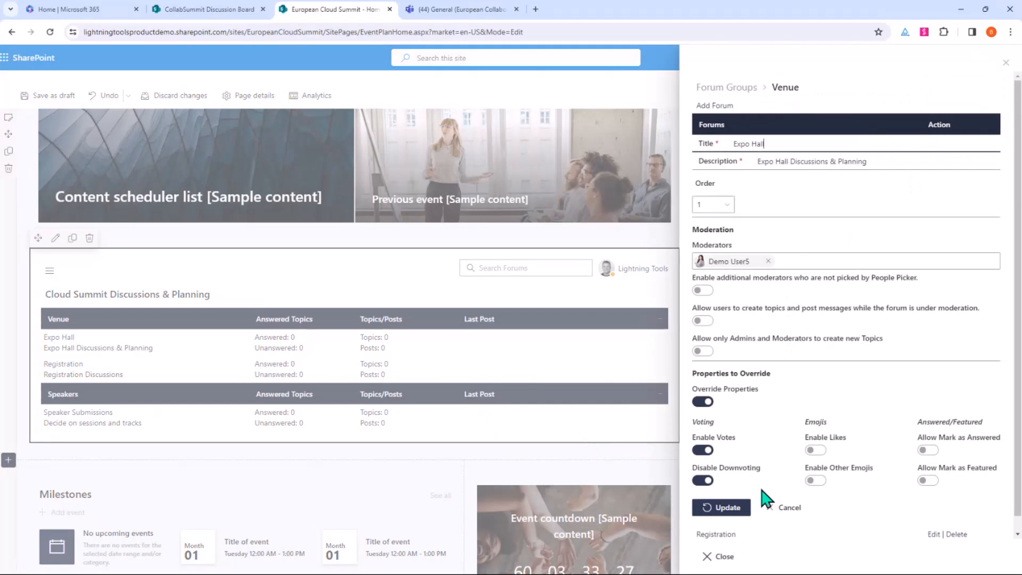
{"action": "left_click", "coordinate": [818, 453]}
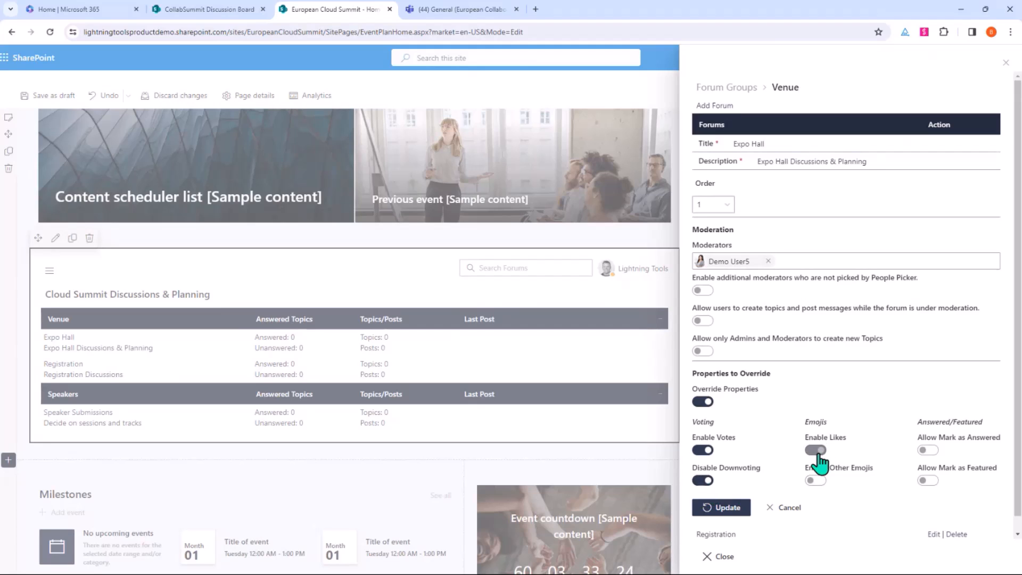
{"action": "left_click", "coordinate": [728, 507]}
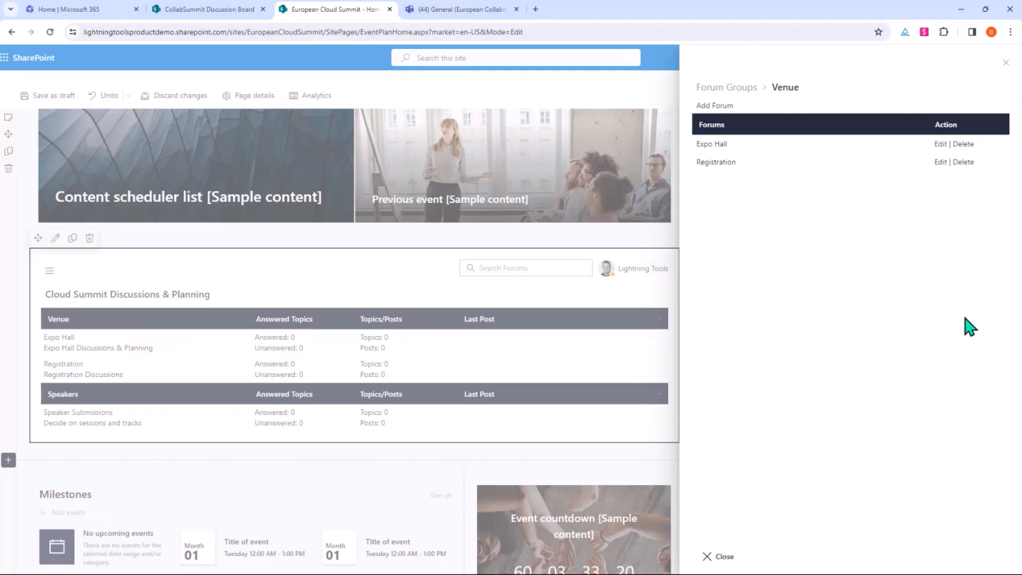
- Close the forum management pane and republish the European Cloud Summit home page
{"action": "left_click", "coordinate": [1006, 63]}
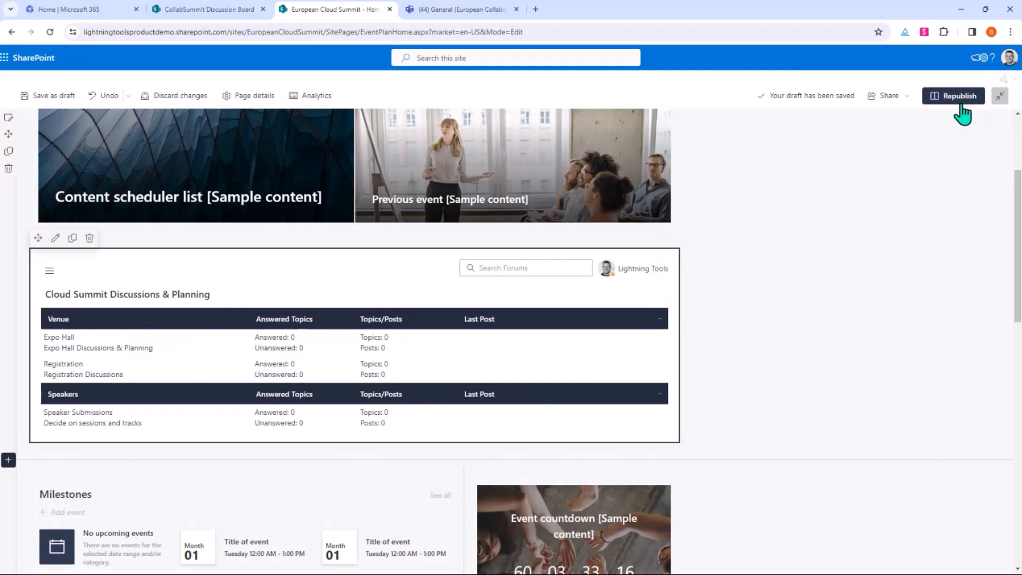
{"action": "left_click", "coordinate": [962, 104]}
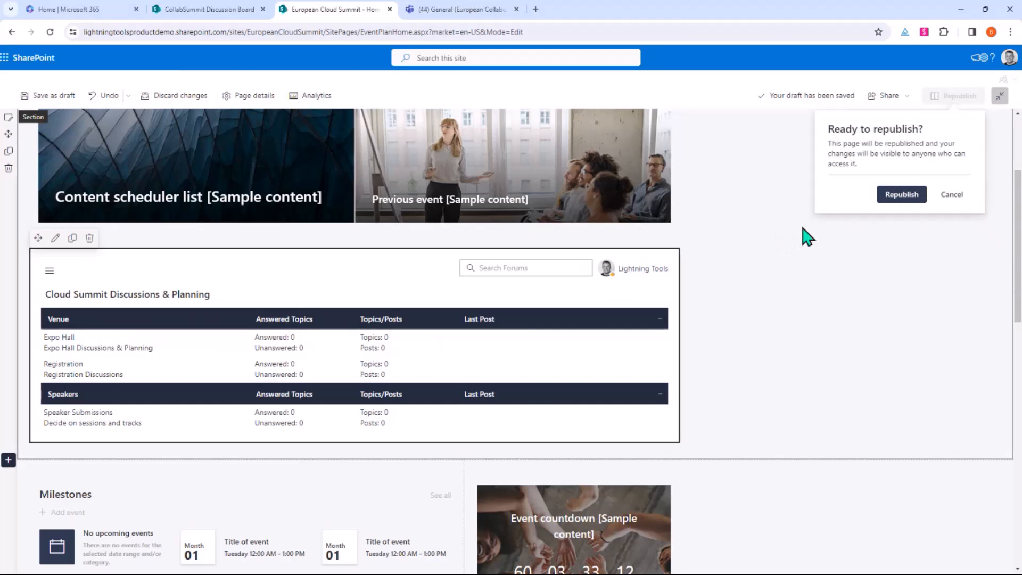
{"action": "left_click", "coordinate": [895, 198]}
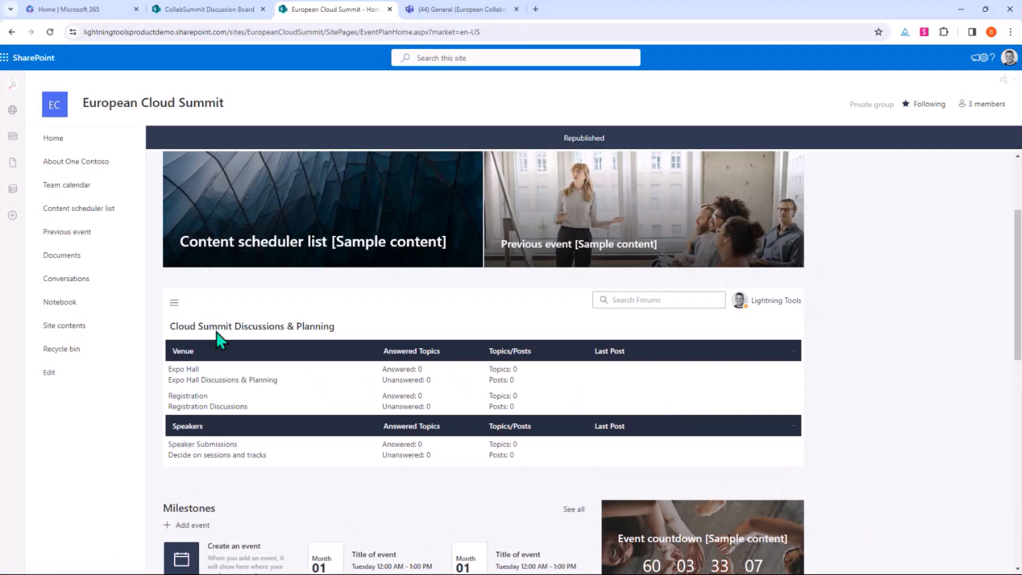
- Start a new topic in the Expo Hall forum with the subject "I will only sponsor if I can speak!"
{"action": "left_click", "coordinate": [184, 370]}
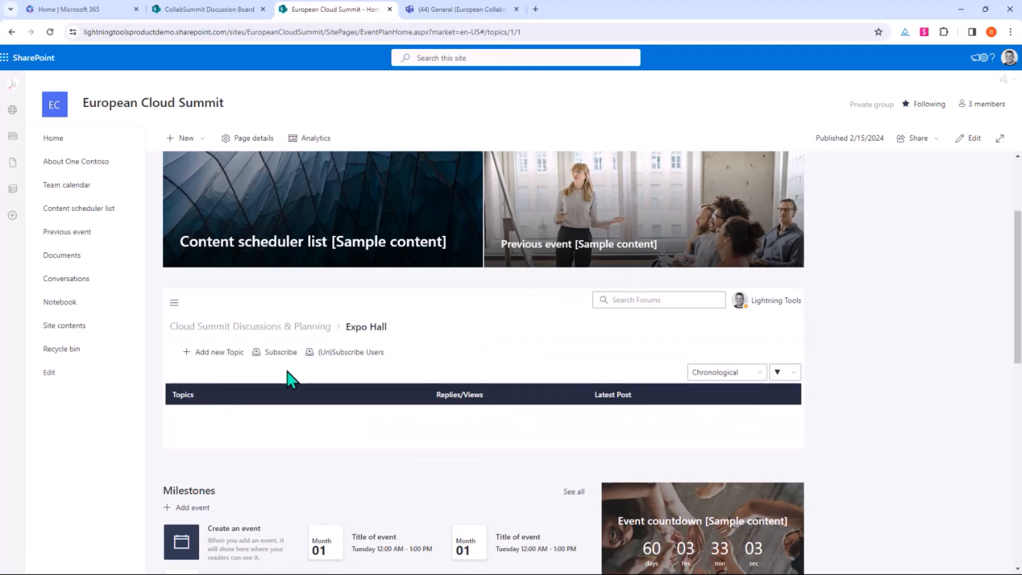
{"action": "left_click", "coordinate": [244, 369]}
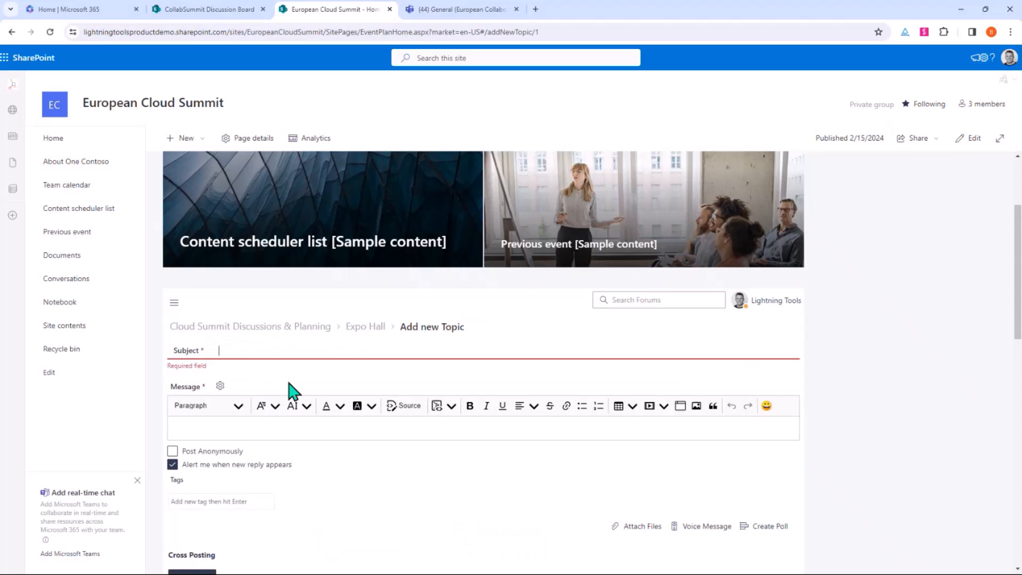
{"action": "type", "text": "I"}
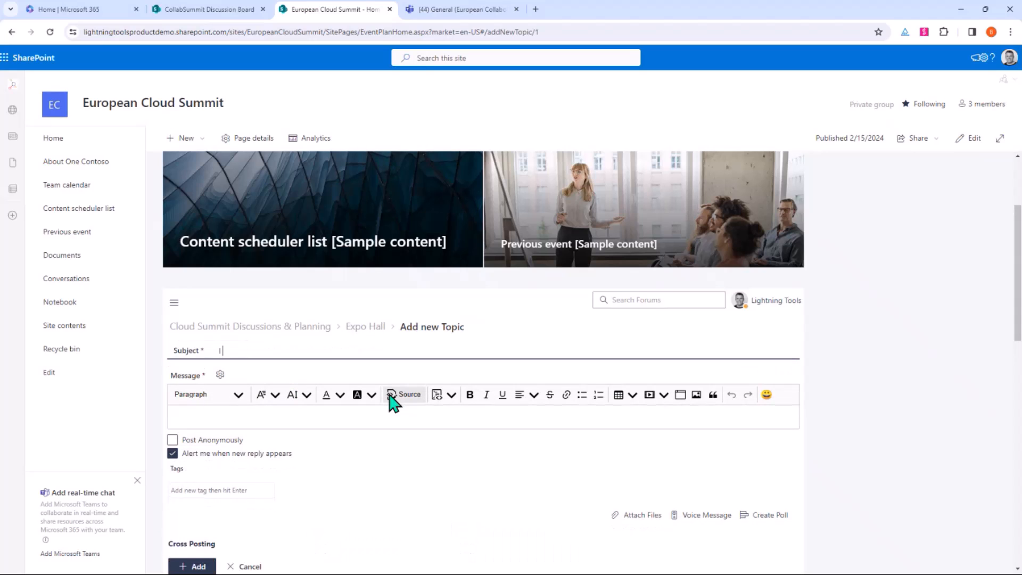
{"action": "type", "text": " will only sponsor if I can speak!"}
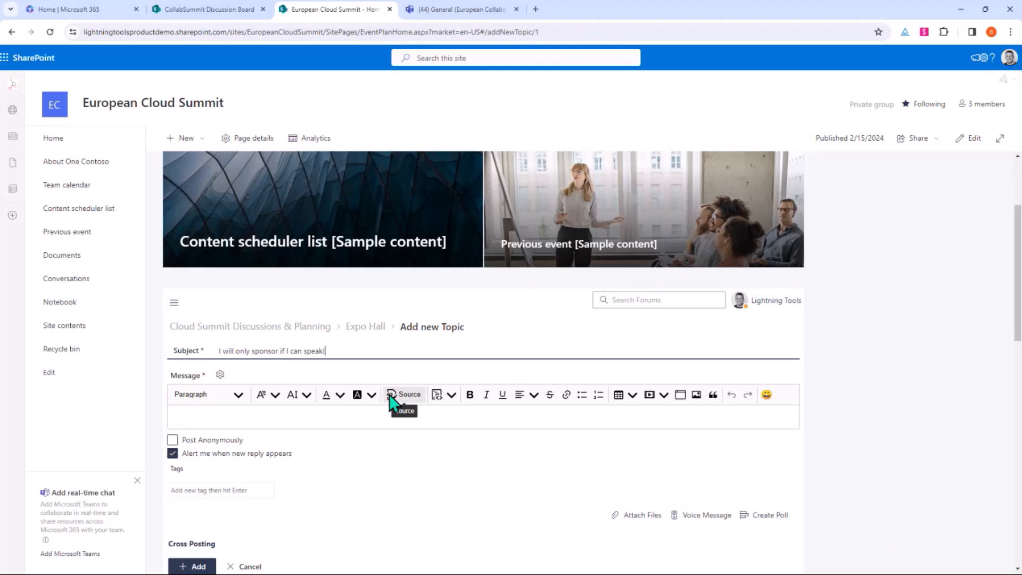
- Enter "I would like a session with my sponsorship...." as the new topic's message
{"action": "left_click", "coordinate": [320, 422]}
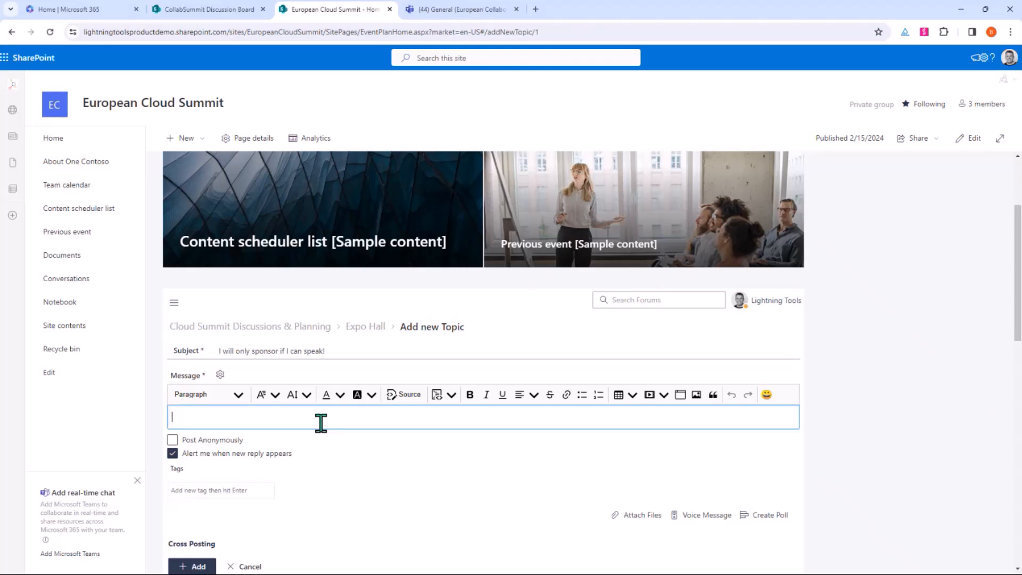
{"action": "type", "text": "I wil"}
{"action": "key", "text": "BackSpace"}
{"action": "type", "text": "ould like a "}
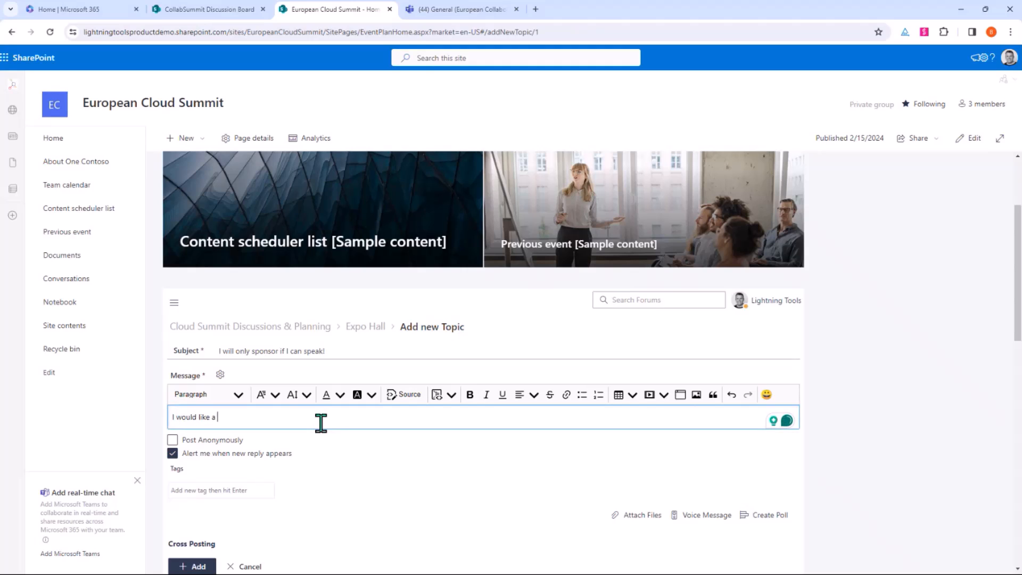
{"action": "type", "text": "session with my sponsorship...."}
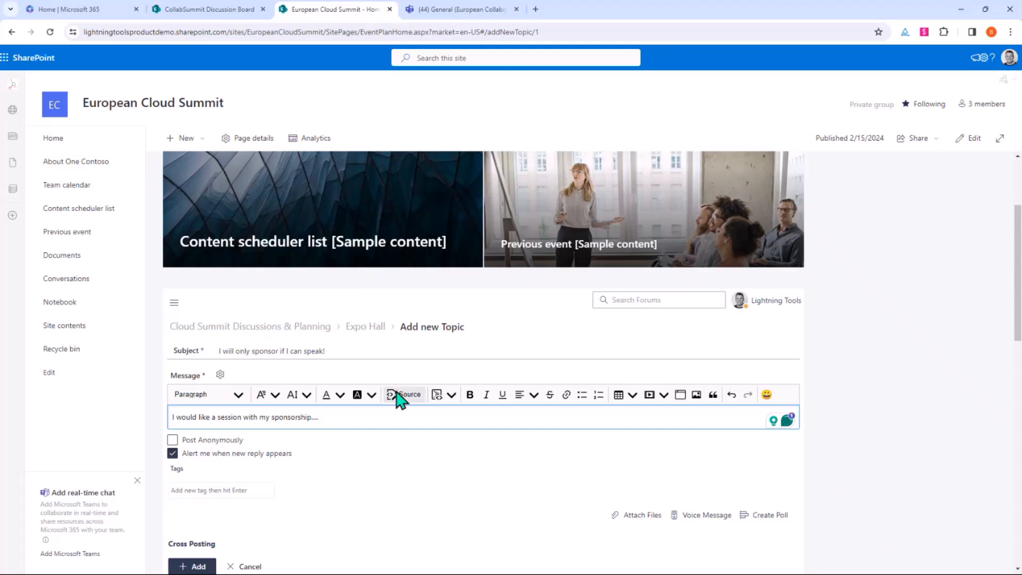
- Set the topic to cross-post to the Speaker Submissions forum, then submit it and dismiss the resulting alert
{"action": "scroll", "coordinate": [399, 399], "scroll_direction": "down", "scroll_amount": 1}
{"action": "scroll", "coordinate": [400, 400], "scroll_direction": "down", "scroll_amount": 1}
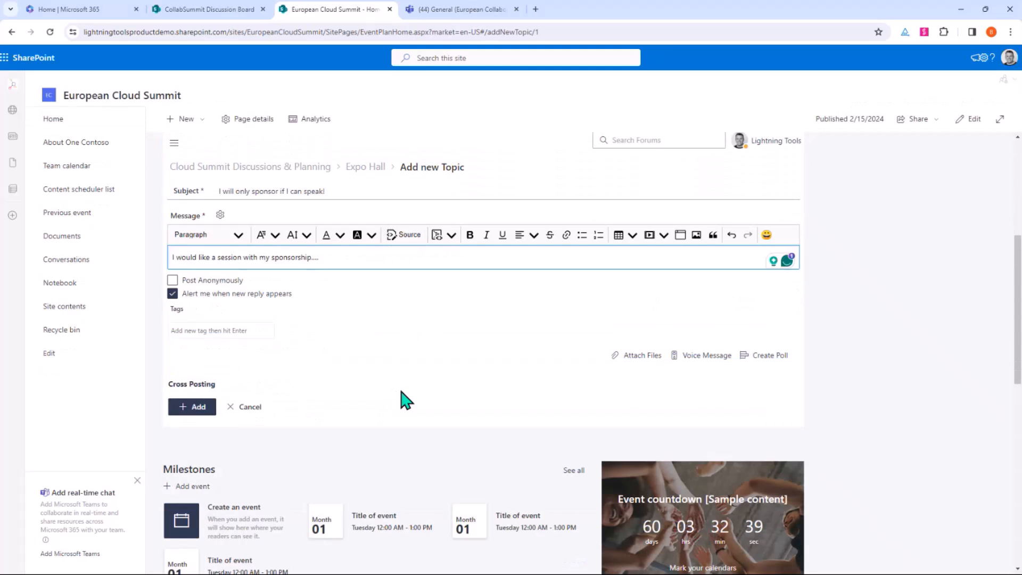
{"action": "scroll", "coordinate": [392, 346], "scroll_direction": "up", "scroll_amount": 1}
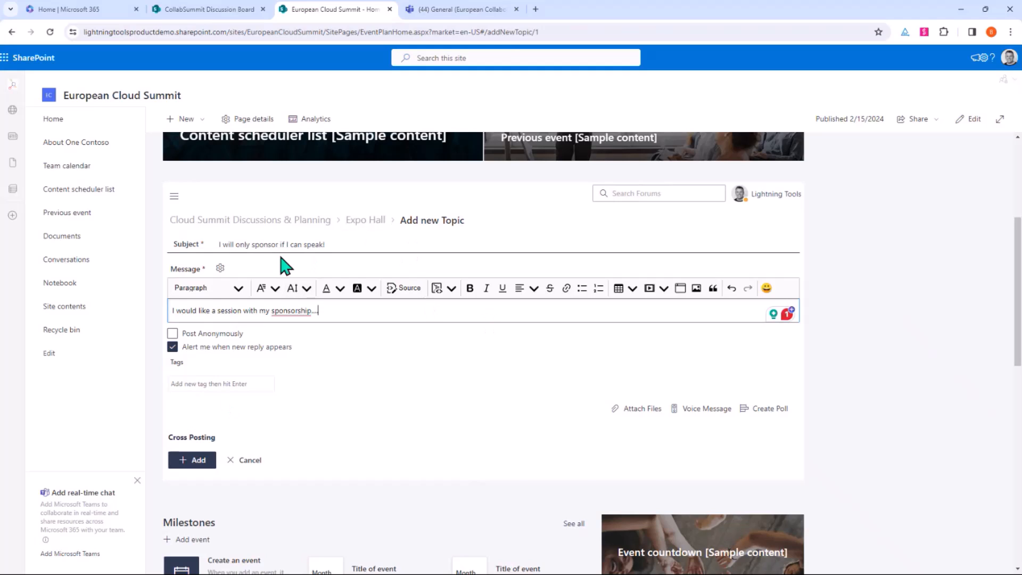
{"action": "left_click", "coordinate": [198, 438]}
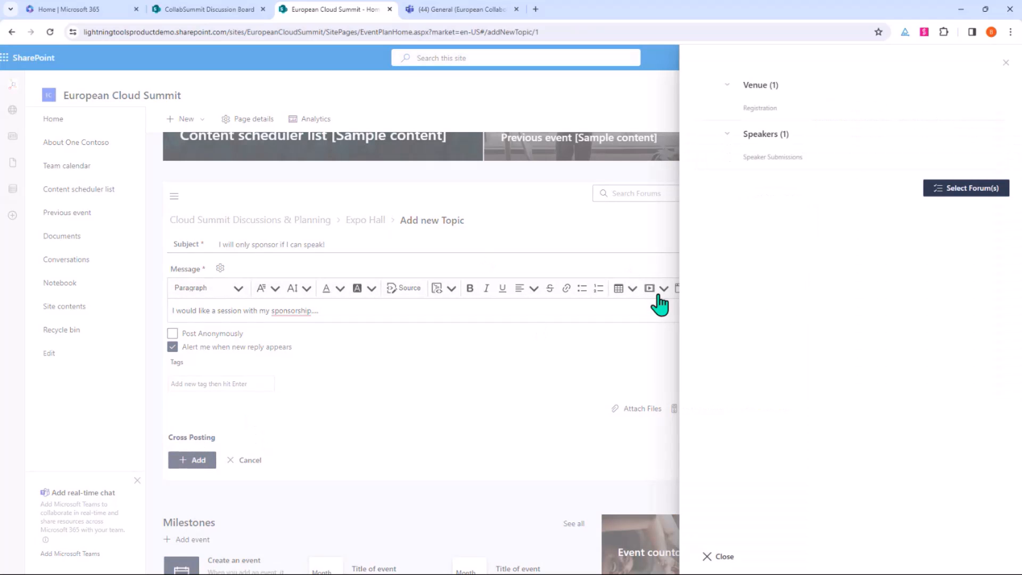
{"action": "left_click", "coordinate": [757, 155]}
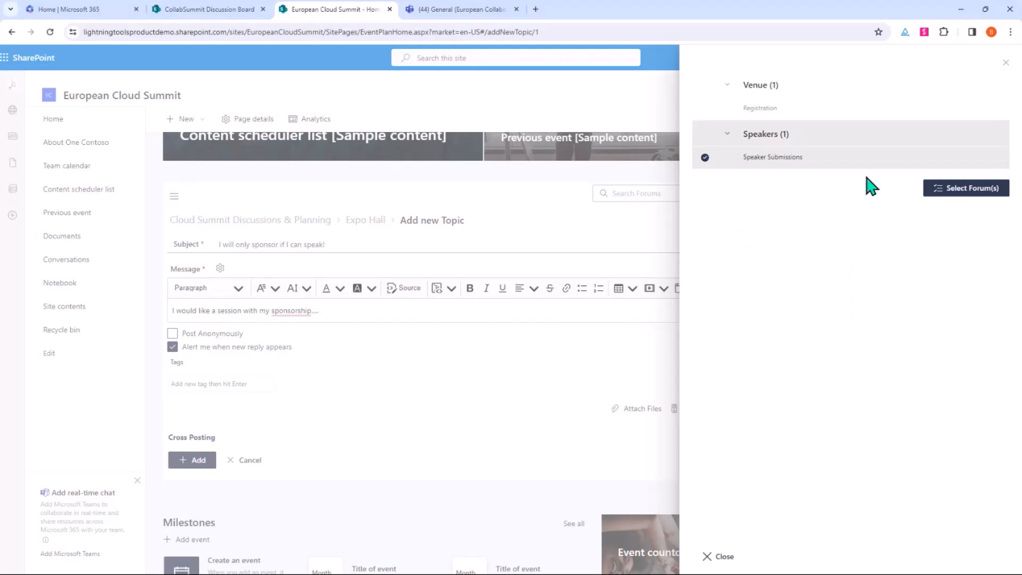
{"action": "left_click", "coordinate": [964, 193]}
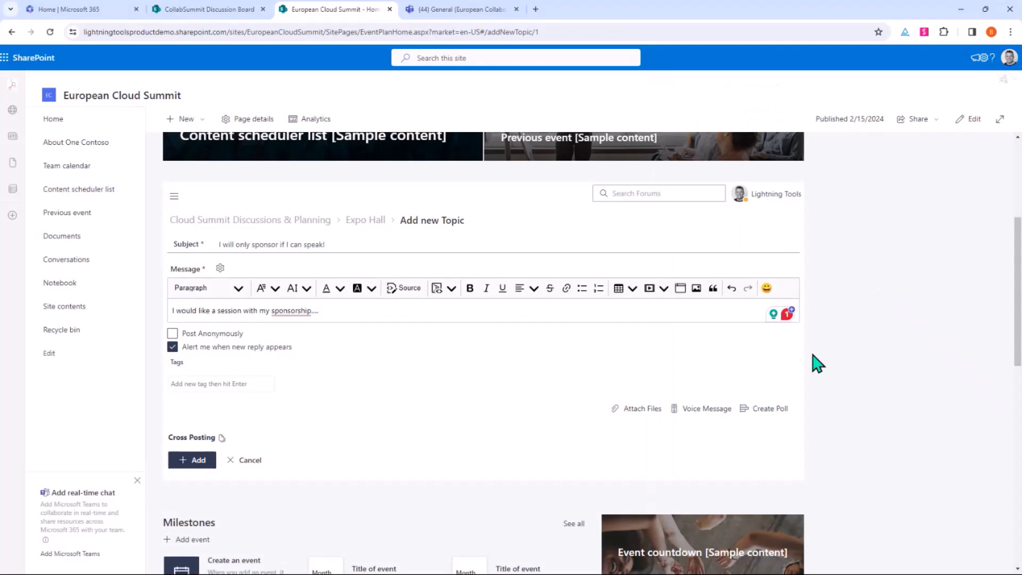
{"action": "left_click", "coordinate": [197, 461]}
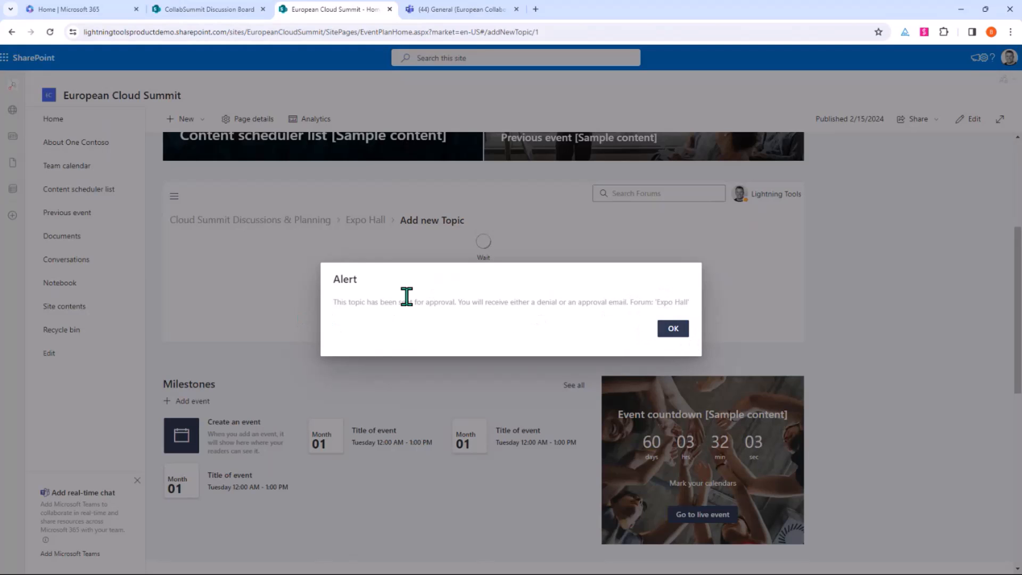
{"action": "left_click", "coordinate": [672, 328]}
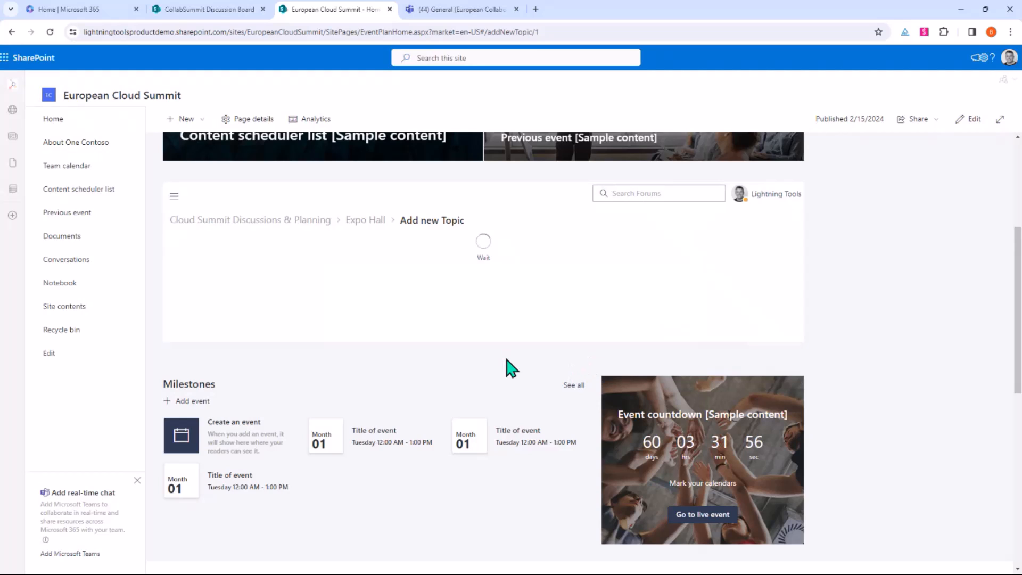
- Check the topic list of the Speaker Submissions forum and return to the Cloud Summit board's overview
{"action": "left_click", "coordinate": [290, 221]}
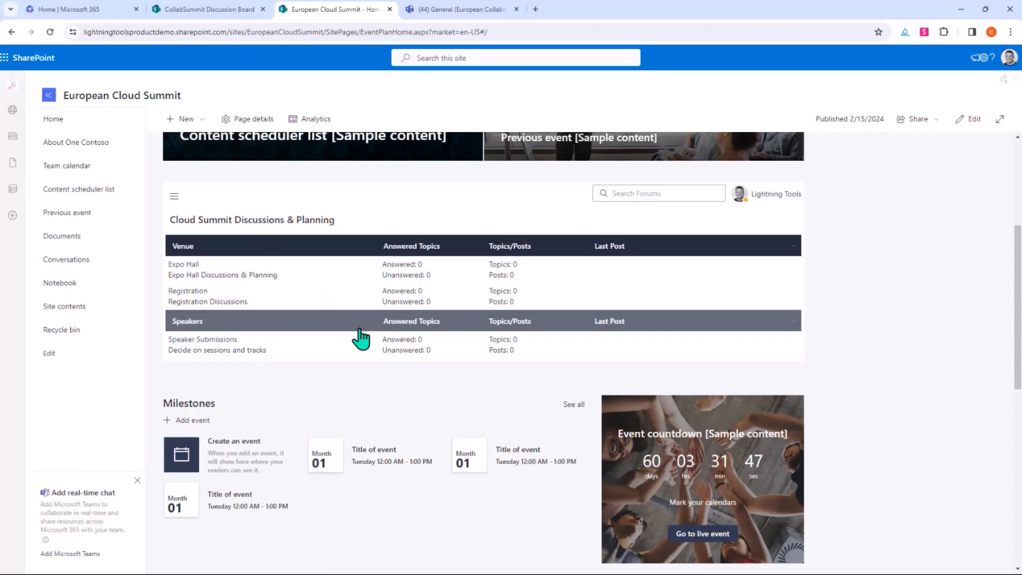
{"action": "left_click", "coordinate": [232, 340]}
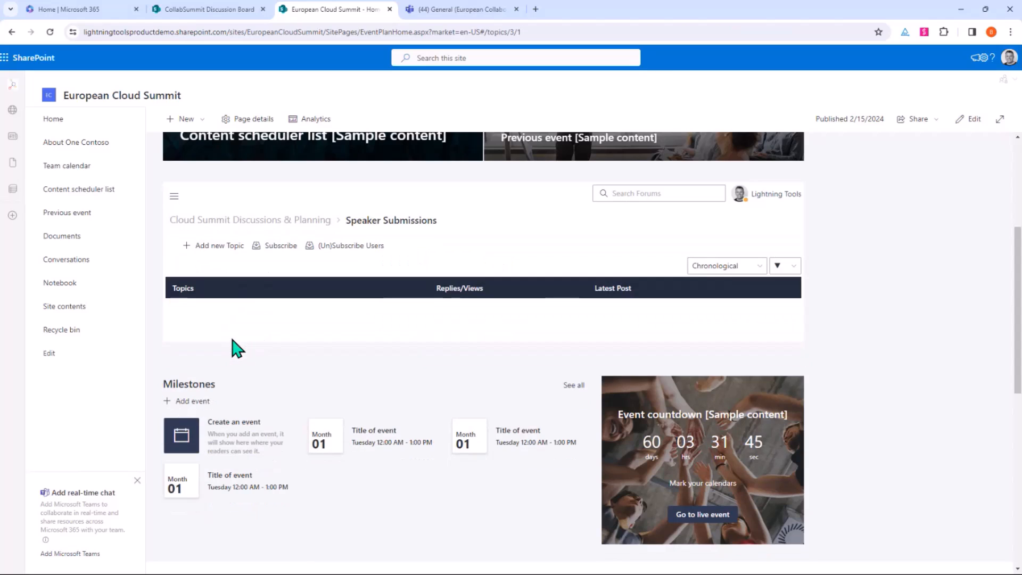
{"action": "left_click", "coordinate": [244, 221]}
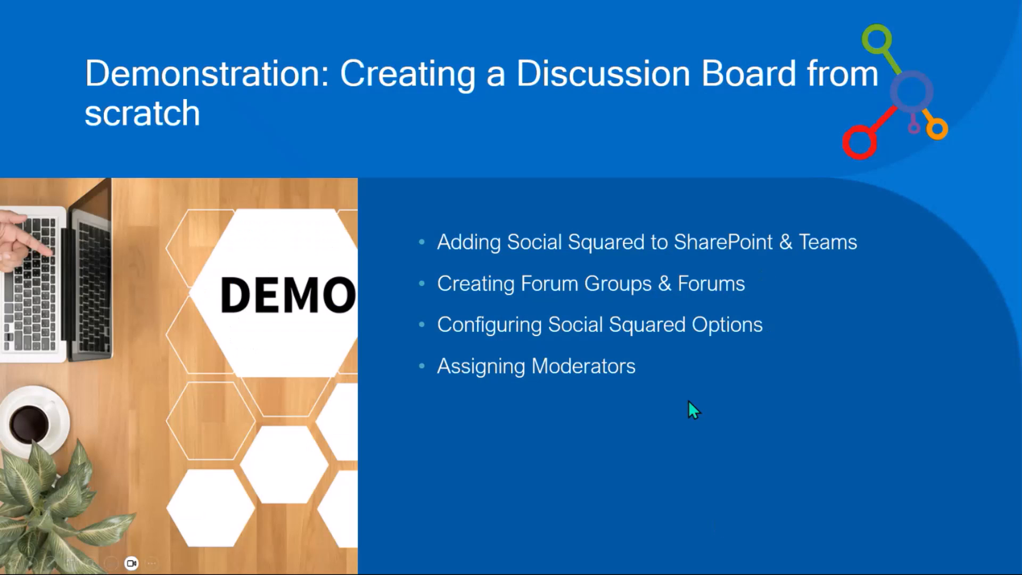
{"action": "left_click", "coordinate": [750, 458]}
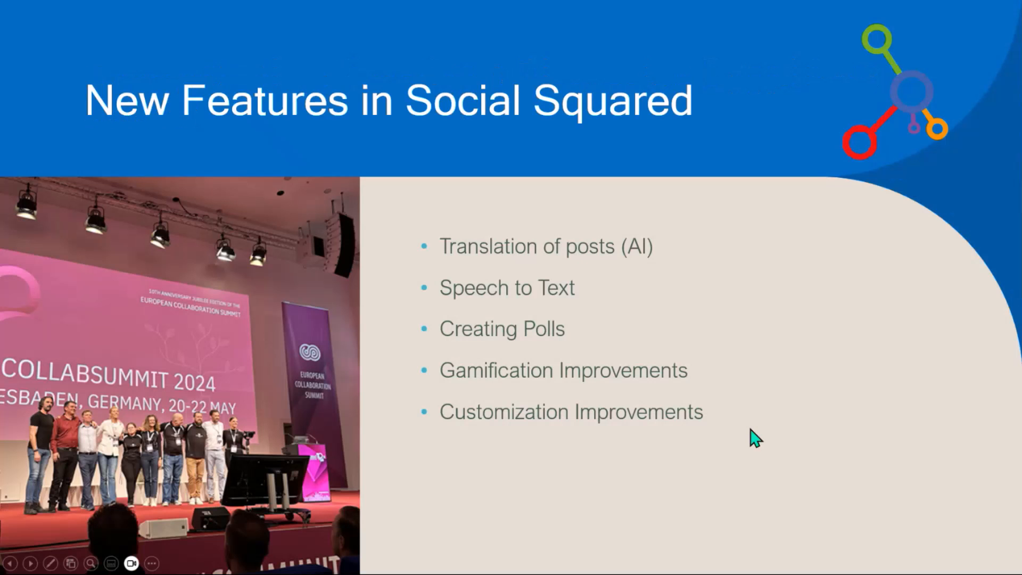
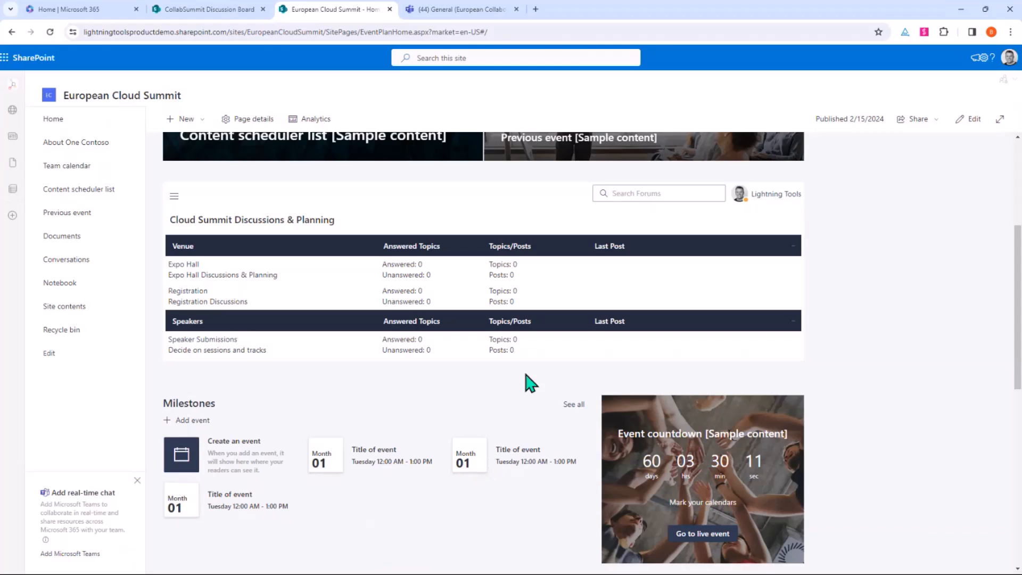
- On the CollabSummit Discussion Board, open the Sponsorship Discussions topic about the question received from TechInnovate
{"action": "scroll", "coordinate": [338, 240], "scroll_direction": "up", "scroll_amount": 1}
{"action": "scroll", "coordinate": [339, 239], "scroll_direction": "up", "scroll_amount": 5}
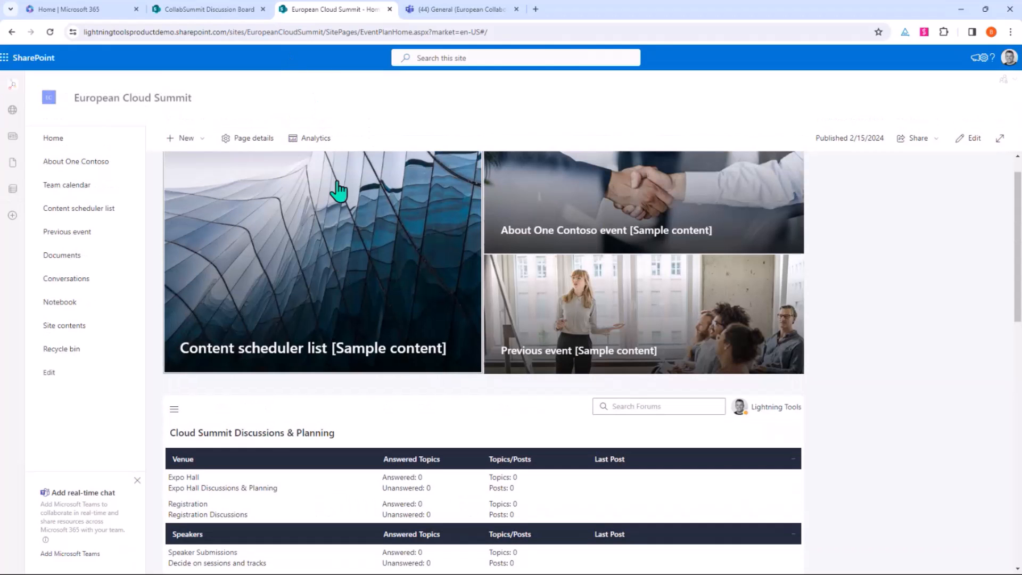
{"action": "left_click", "coordinate": [226, 11]}
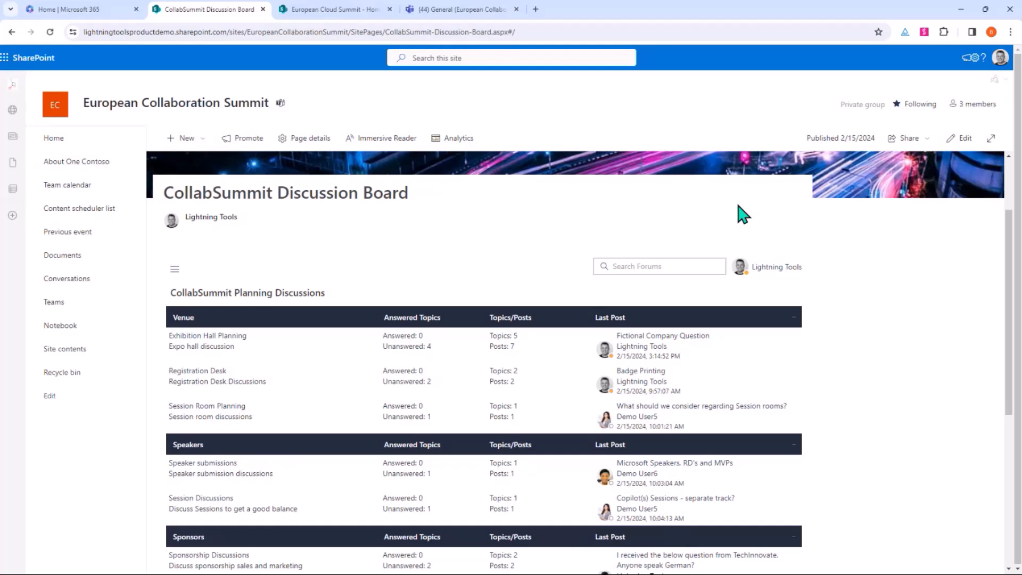
{"action": "scroll", "coordinate": [743, 213], "scroll_direction": "down", "scroll_amount": 3}
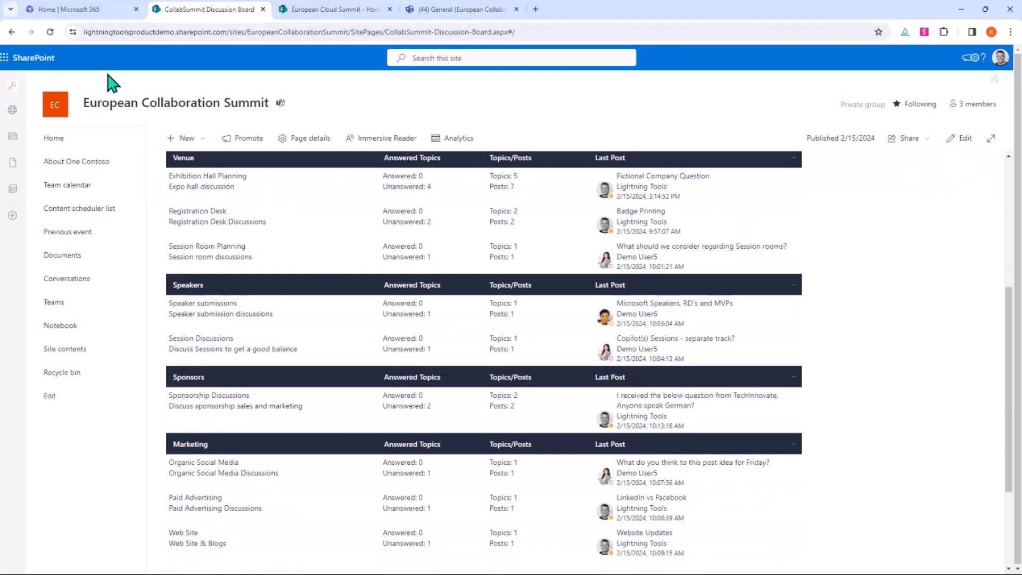
{"action": "left_click", "coordinate": [228, 404]}
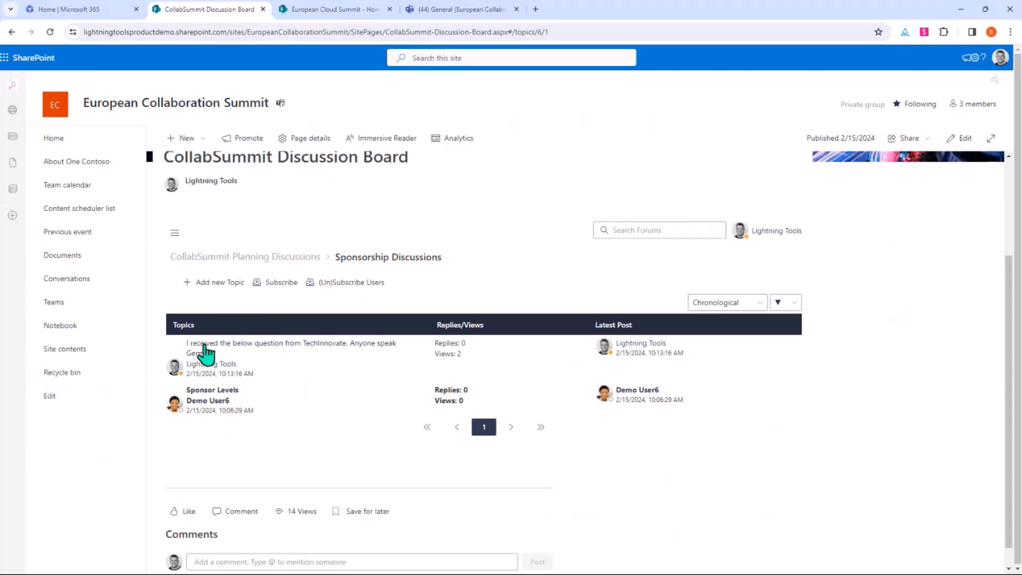
{"action": "left_click", "coordinate": [269, 349]}
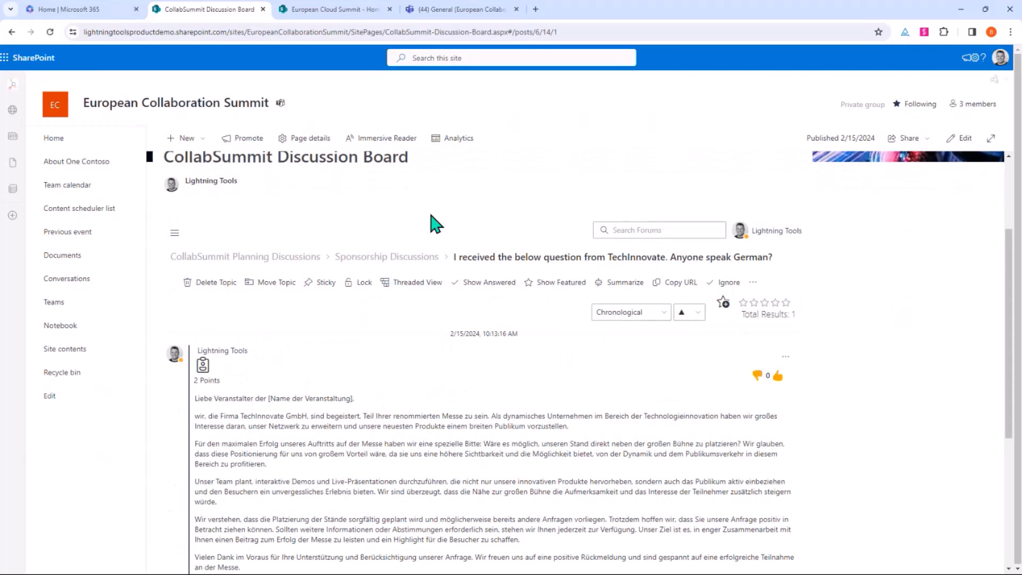
- Translate the German TechInnovate post, choosing United Kingdom as the target language
{"action": "scroll", "coordinate": [517, 418], "scroll_direction": "down", "scroll_amount": 4}
{"action": "scroll", "coordinate": [521, 425], "scroll_direction": "up", "scroll_amount": 2}
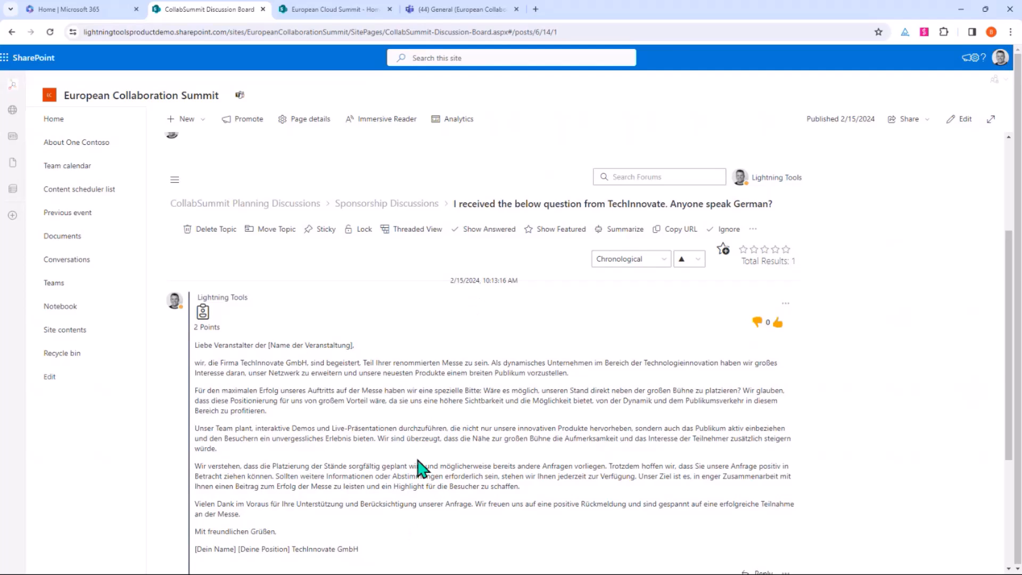
{"action": "scroll", "coordinate": [419, 469], "scroll_direction": "down", "scroll_amount": 2}
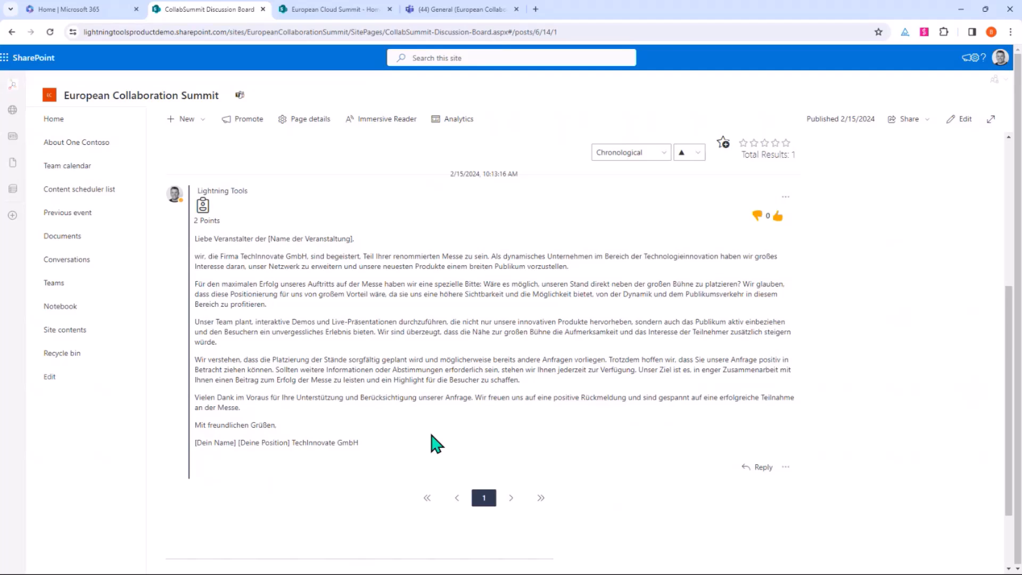
{"action": "left_click", "coordinate": [785, 468]}
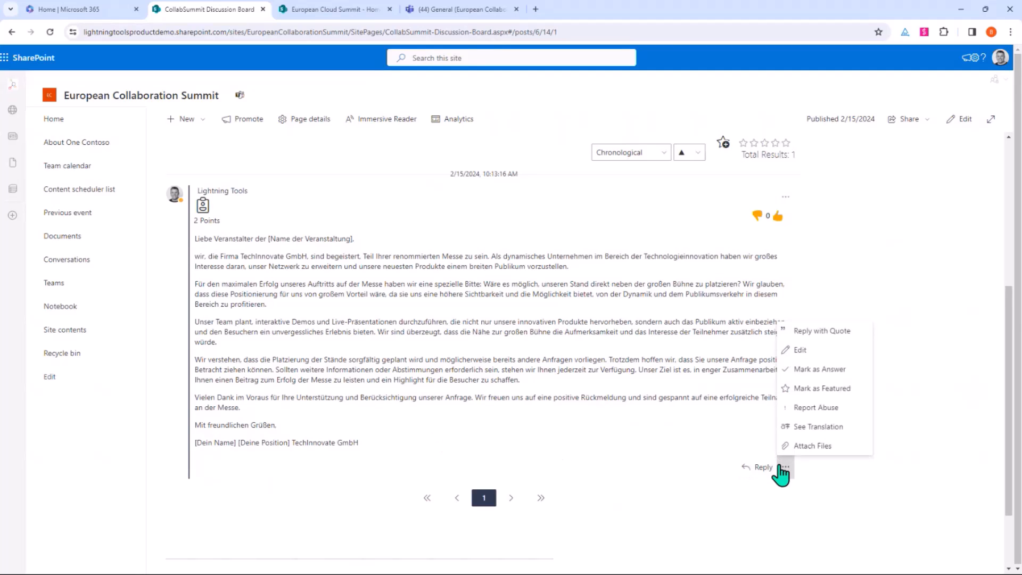
{"action": "left_click", "coordinate": [811, 429]}
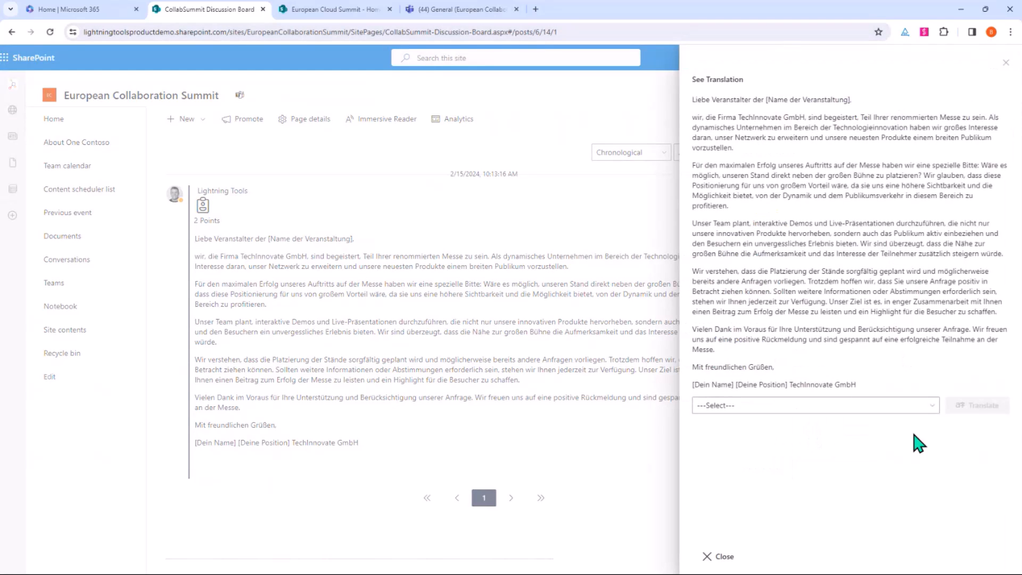
{"action": "left_click", "coordinate": [920, 418]}
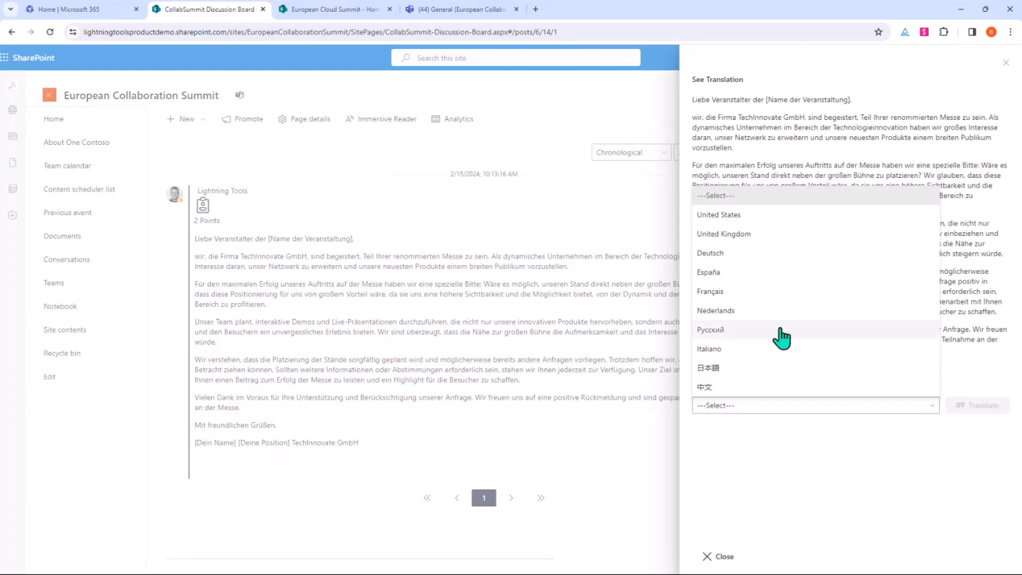
{"action": "left_click", "coordinate": [778, 234]}
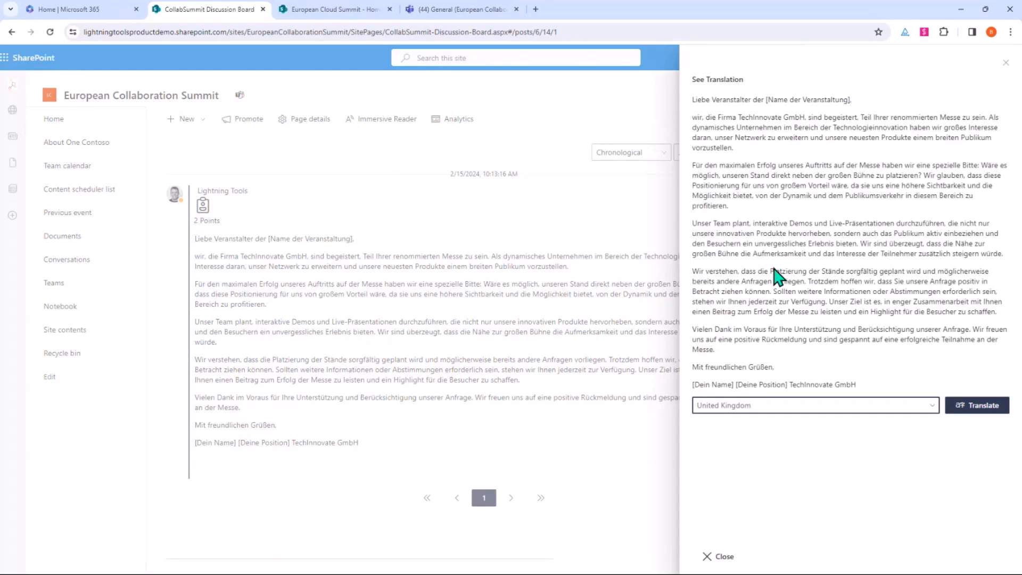
{"action": "left_click", "coordinate": [982, 410]}
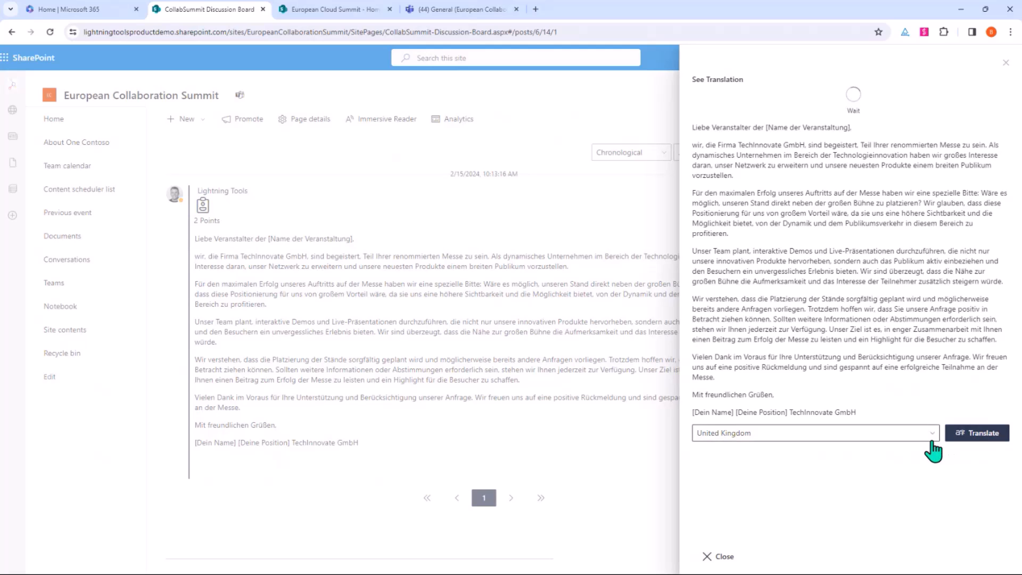
- Copy the full English translation and paste it into a new reply to the TechInnovate post
{"action": "scroll", "coordinate": [873, 346], "scroll_direction": "down", "scroll_amount": 4}
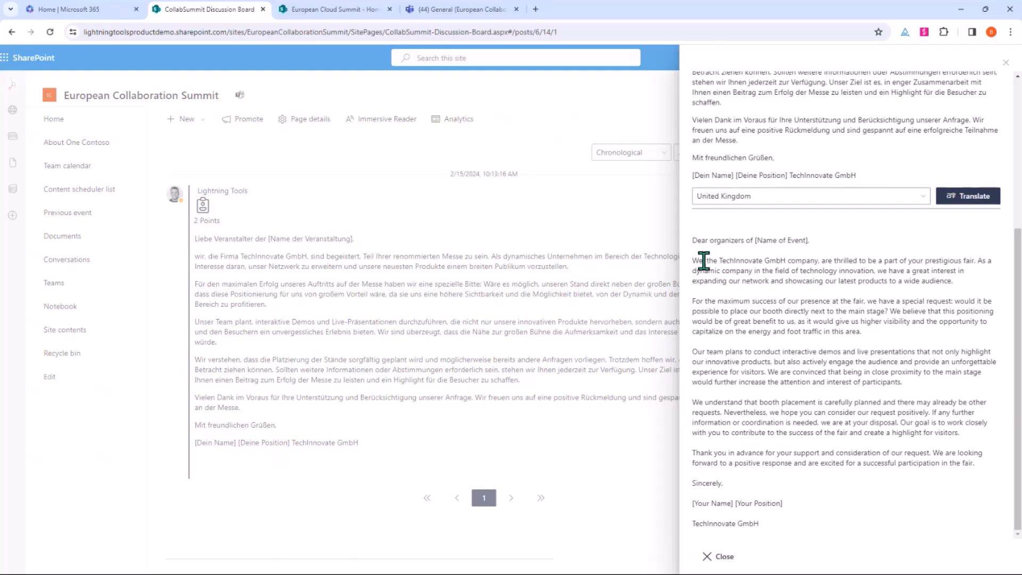
{"action": "left_click_drag", "start_coordinate": [694, 240], "coordinate": [818, 537]}
{"action": "key", "text": "ctrl+c"}
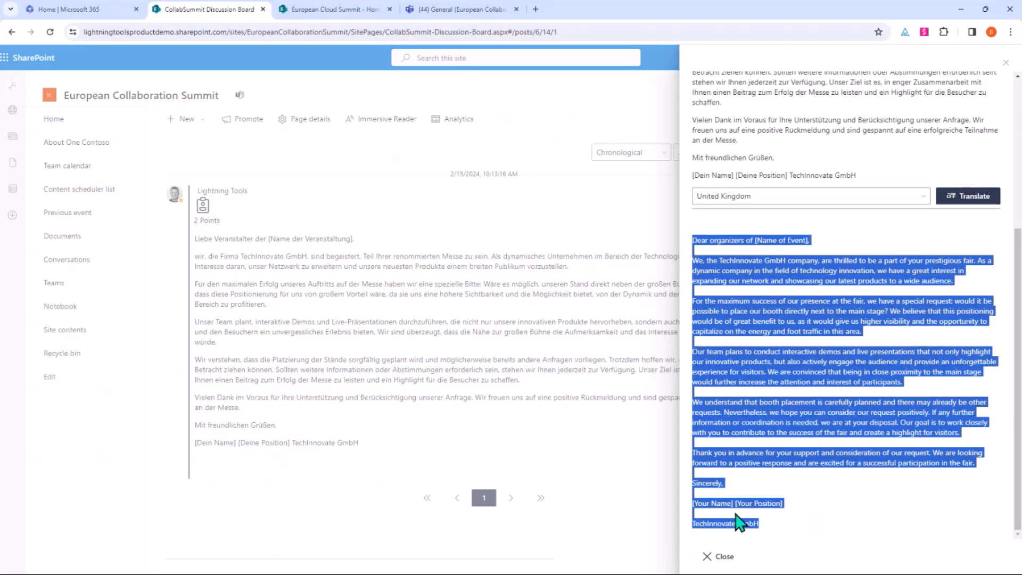
{"action": "left_click", "coordinate": [709, 557]}
{"action": "left_click", "coordinate": [758, 469]}
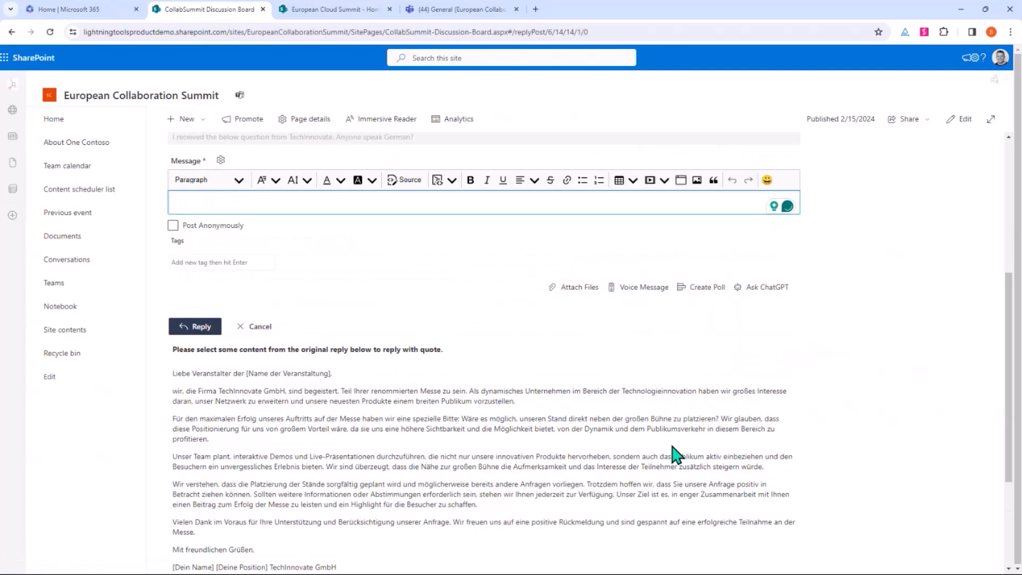
{"action": "key", "text": "ctrl+v"}
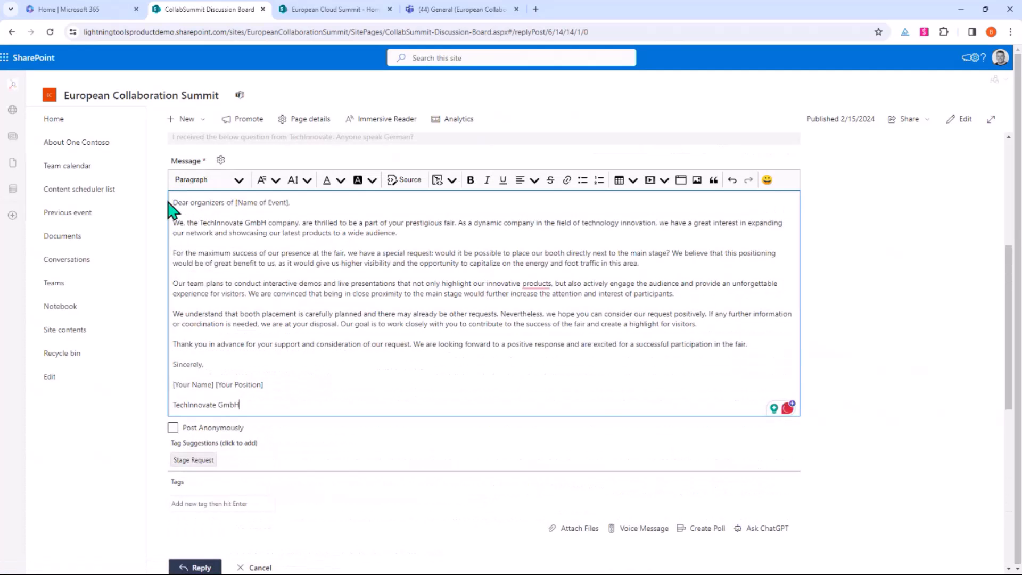
- Insert the line "Here it is in English..." above the pasted letter and submit the reply
{"action": "left_click", "coordinate": [170, 203]}
{"action": "type", "text": "Here it is "}
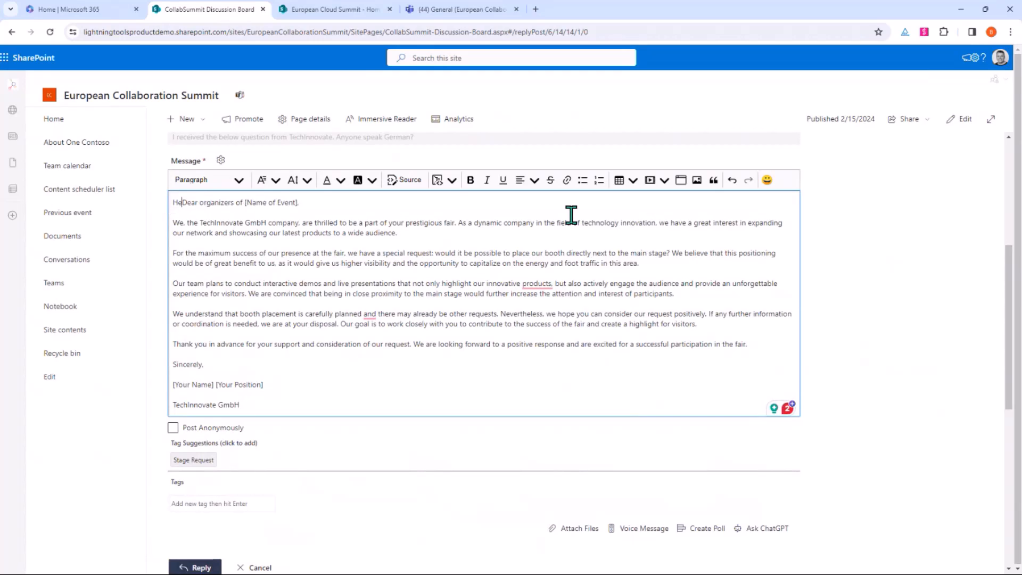
{"action": "type", "text": "in English..."}
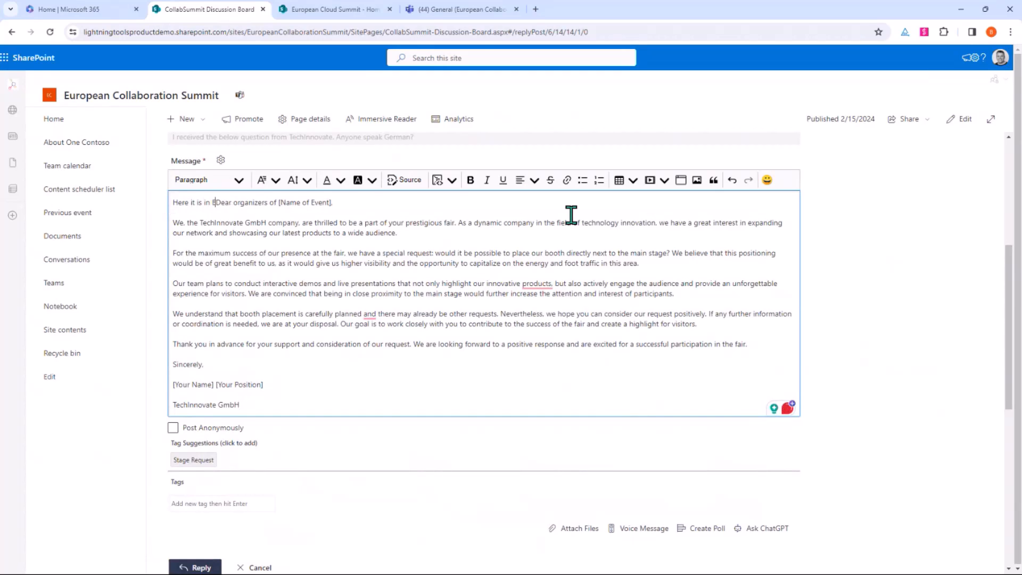
{"action": "key", "text": "Return"}
{"action": "key", "text": "Return"}
{"action": "key", "text": "Return"}
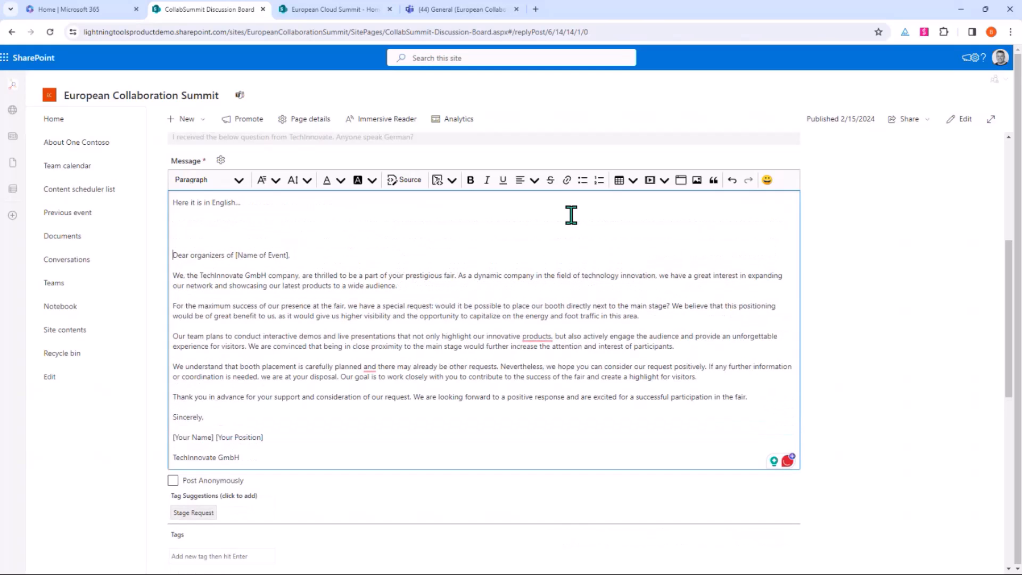
{"action": "key", "text": "BackSpace"}
{"action": "key", "text": "BackSpace"}
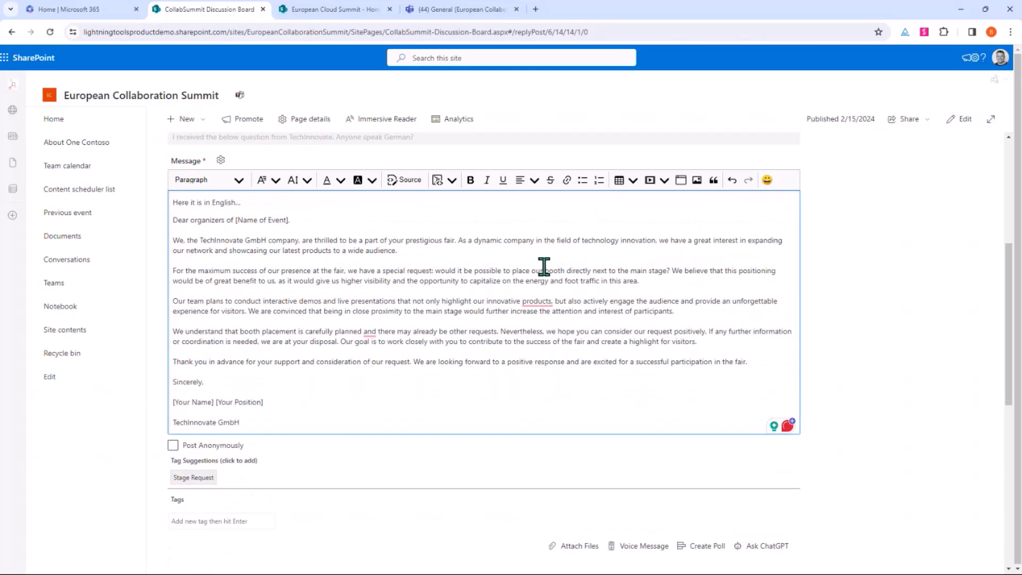
{"action": "scroll", "coordinate": [343, 472], "scroll_direction": "down", "scroll_amount": 3}
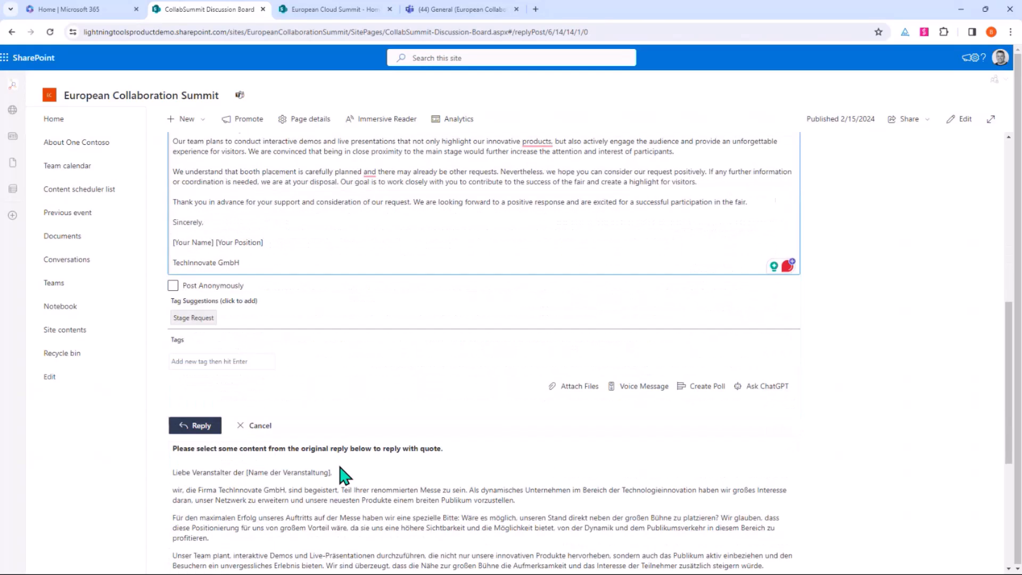
{"action": "left_click", "coordinate": [211, 428]}
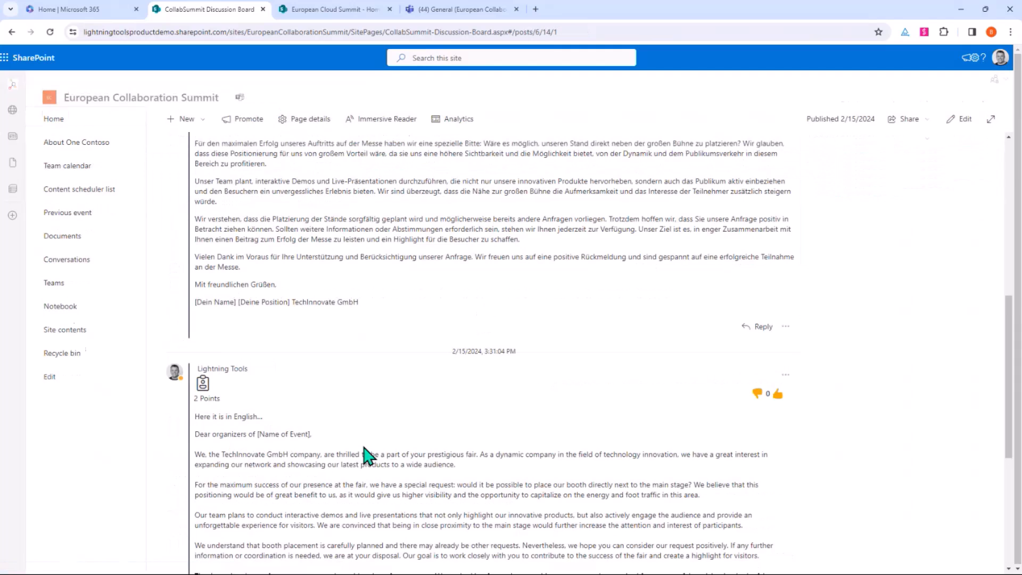
- Review the posted English reply beneath the German original, and return to the CollabSummit Planning Discussions overview
{"action": "scroll", "coordinate": [410, 459], "scroll_direction": "down", "scroll_amount": 3}
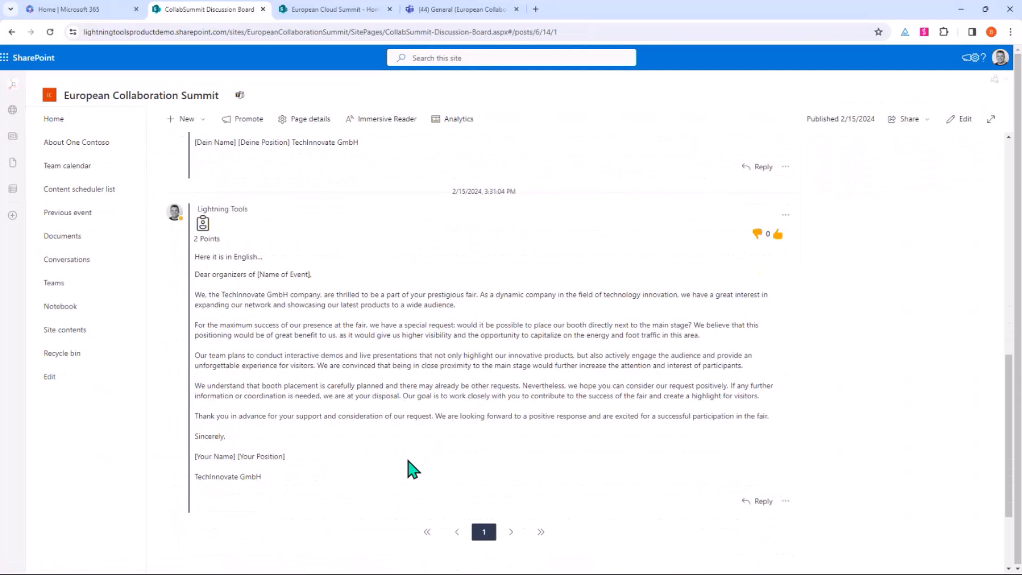
{"action": "scroll", "coordinate": [411, 468], "scroll_direction": "up", "scroll_amount": 6}
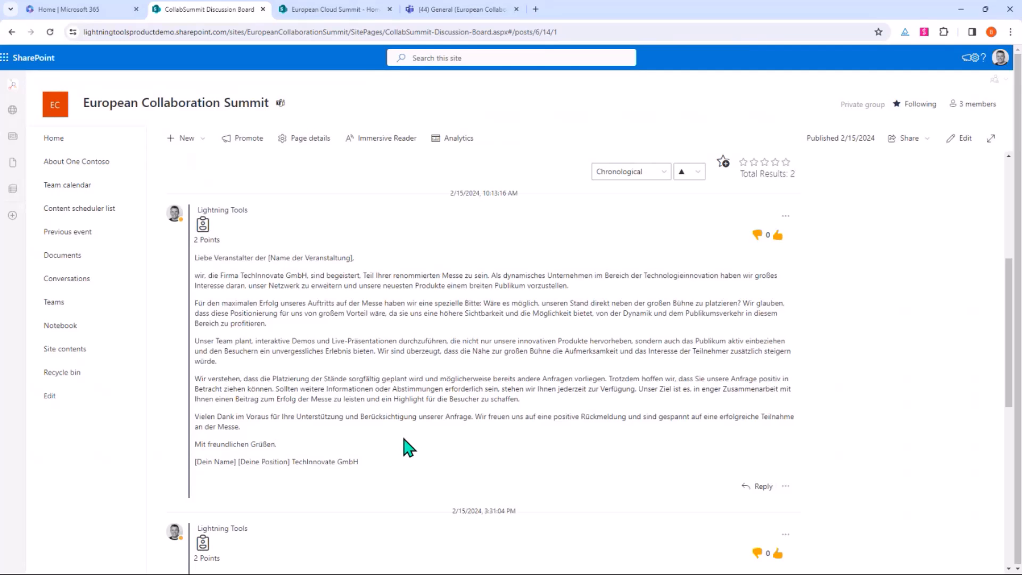
{"action": "scroll", "coordinate": [385, 400], "scroll_direction": "up", "scroll_amount": 1}
{"action": "scroll", "coordinate": [385, 399], "scroll_direction": "up", "scroll_amount": 3}
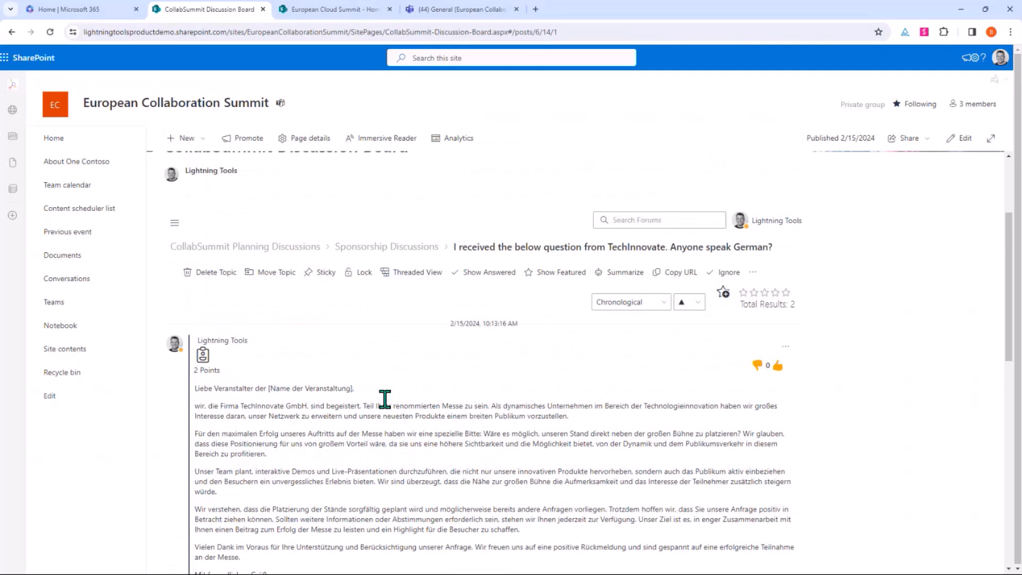
{"action": "left_click", "coordinate": [224, 276]}
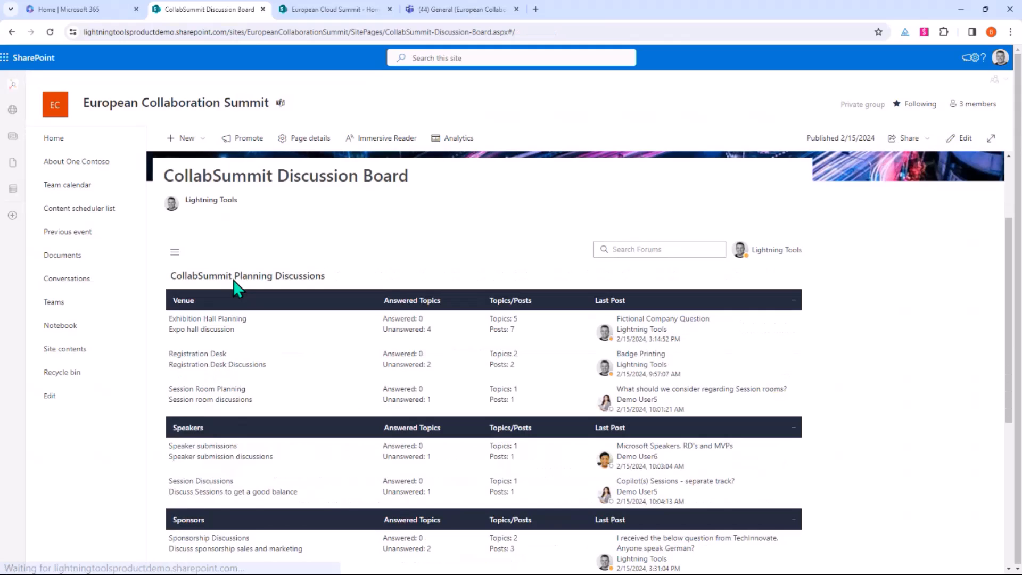
- View the board's personal ChatGPT key setting and close it without changes
{"action": "left_click", "coordinate": [176, 253]}
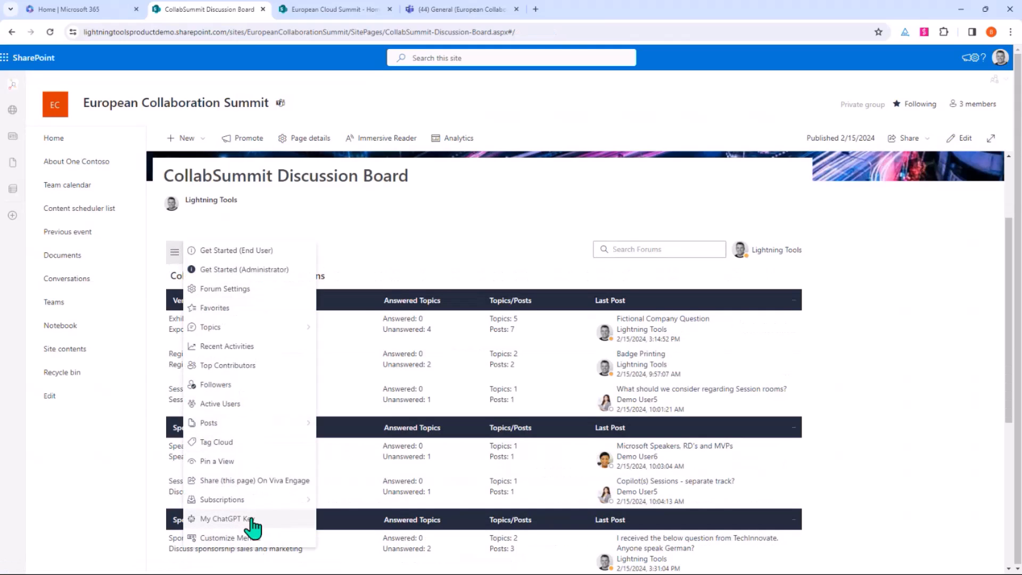
{"action": "left_click", "coordinate": [223, 521]}
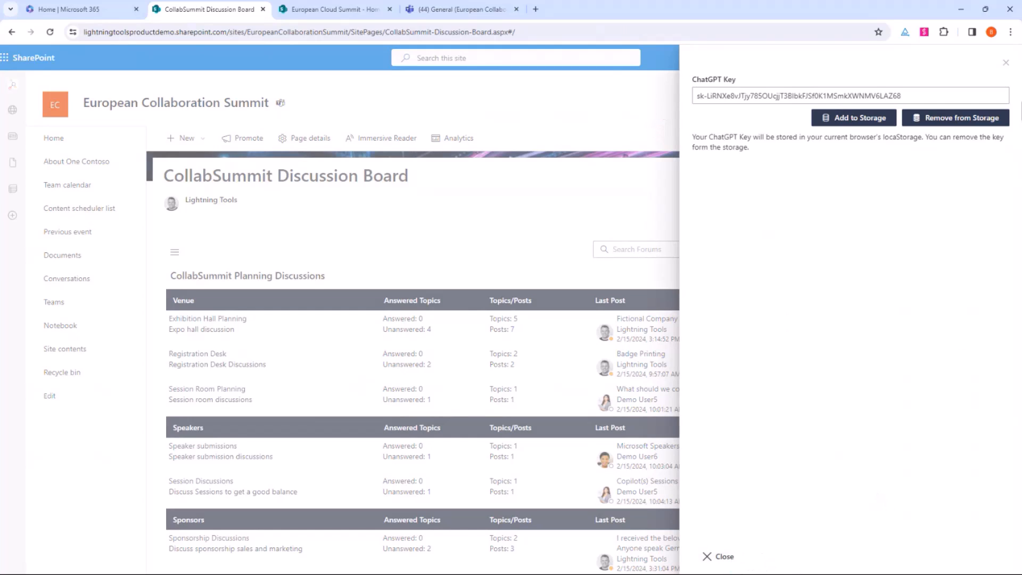
{"action": "left_click", "coordinate": [730, 558]}
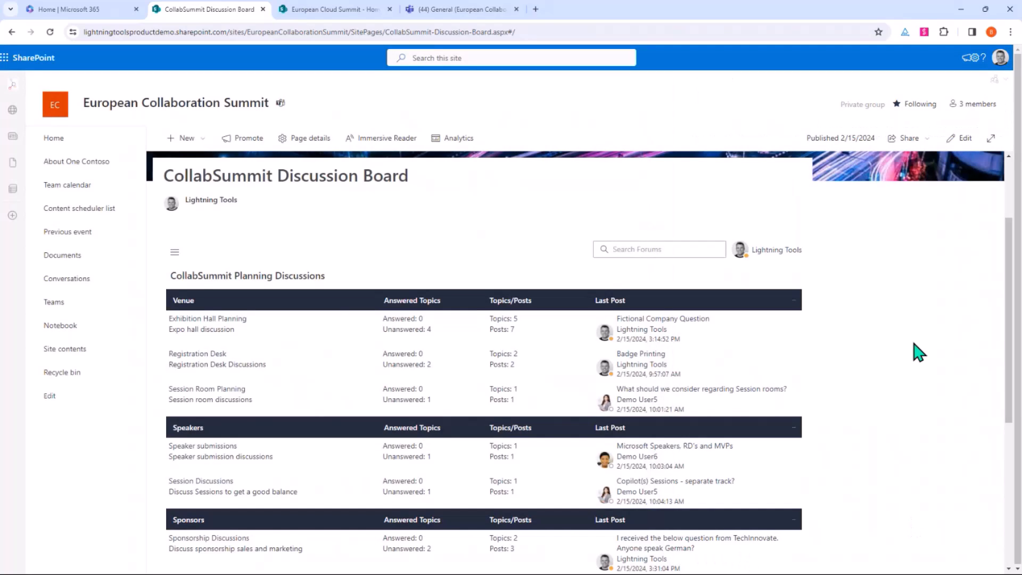
- Open the Badge Printing topic in the Registration Desk forum and look through its post
{"action": "scroll", "coordinate": [917, 344], "scroll_direction": "down", "scroll_amount": 5}
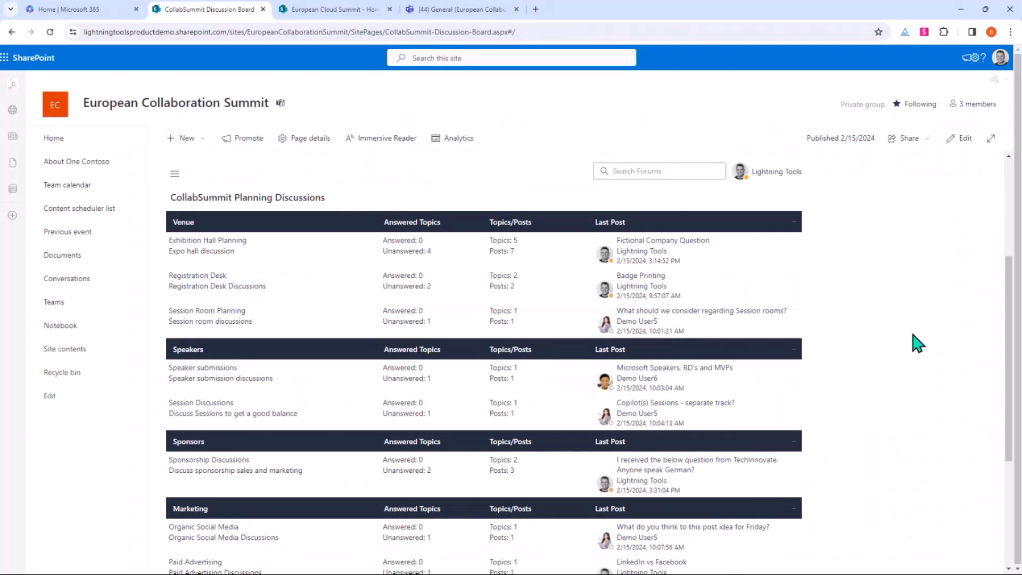
{"action": "scroll", "coordinate": [917, 343], "scroll_direction": "up", "scroll_amount": 5}
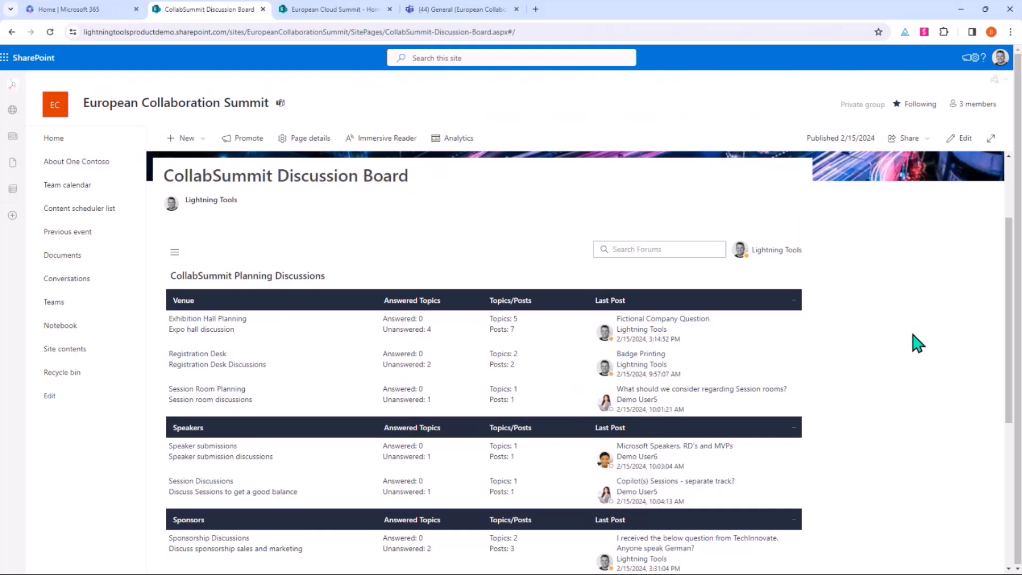
{"action": "scroll", "coordinate": [917, 344], "scroll_direction": "down", "scroll_amount": 3}
{"action": "scroll", "coordinate": [925, 337], "scroll_direction": "up", "scroll_amount": 2}
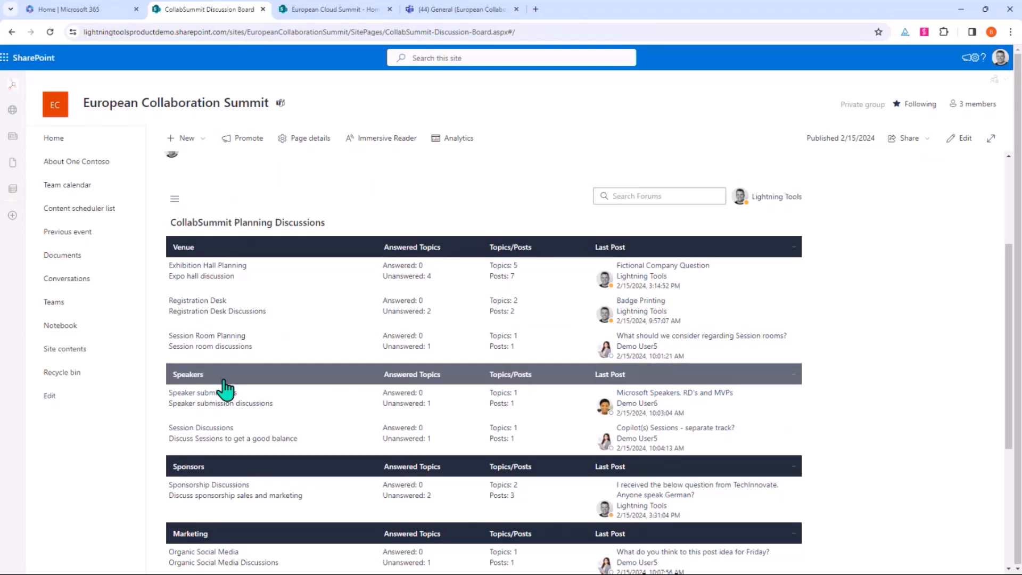
{"action": "scroll", "coordinate": [224, 391], "scroll_direction": "down", "scroll_amount": 2}
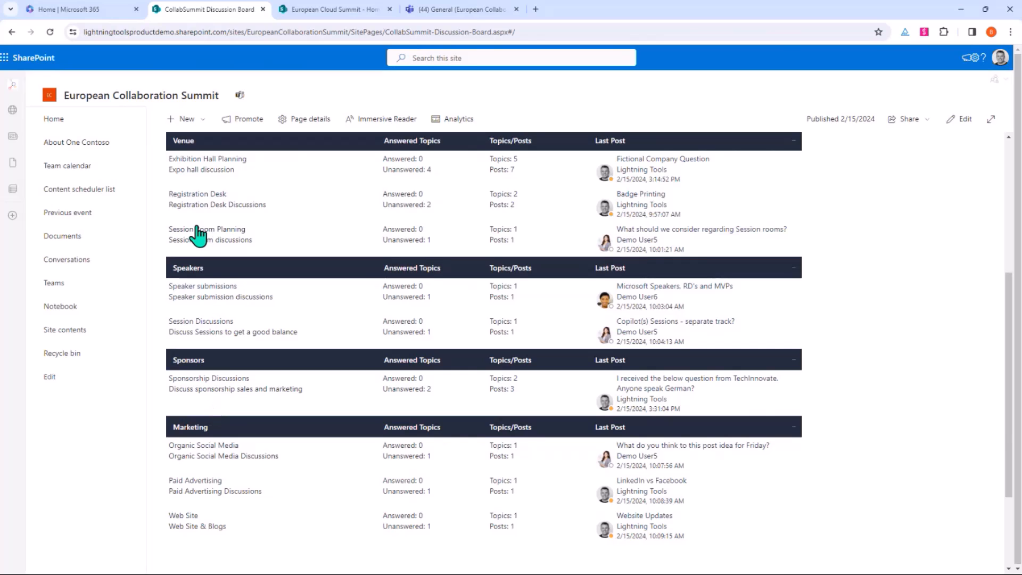
{"action": "left_click", "coordinate": [197, 198]}
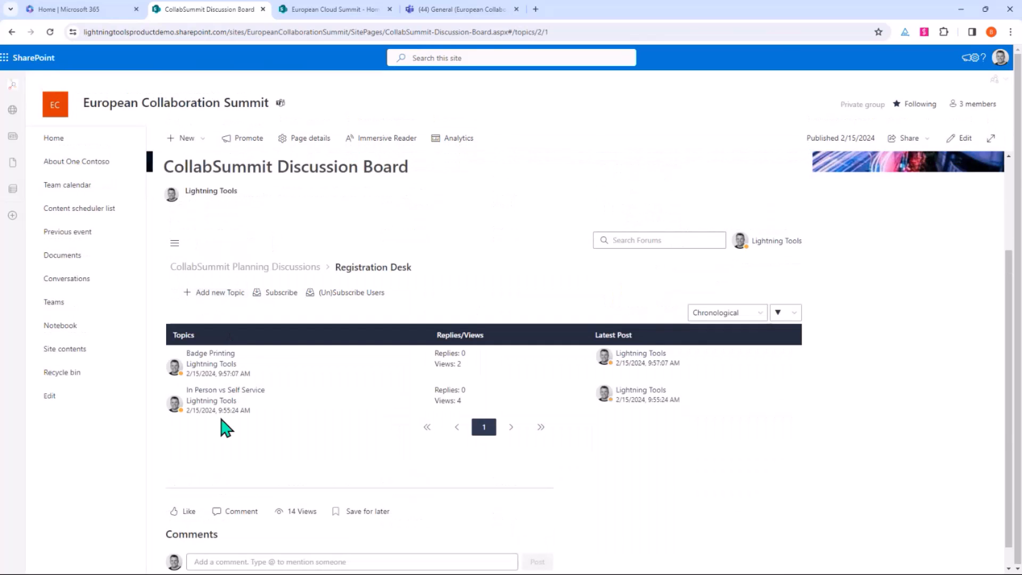
{"action": "left_click", "coordinate": [213, 353]}
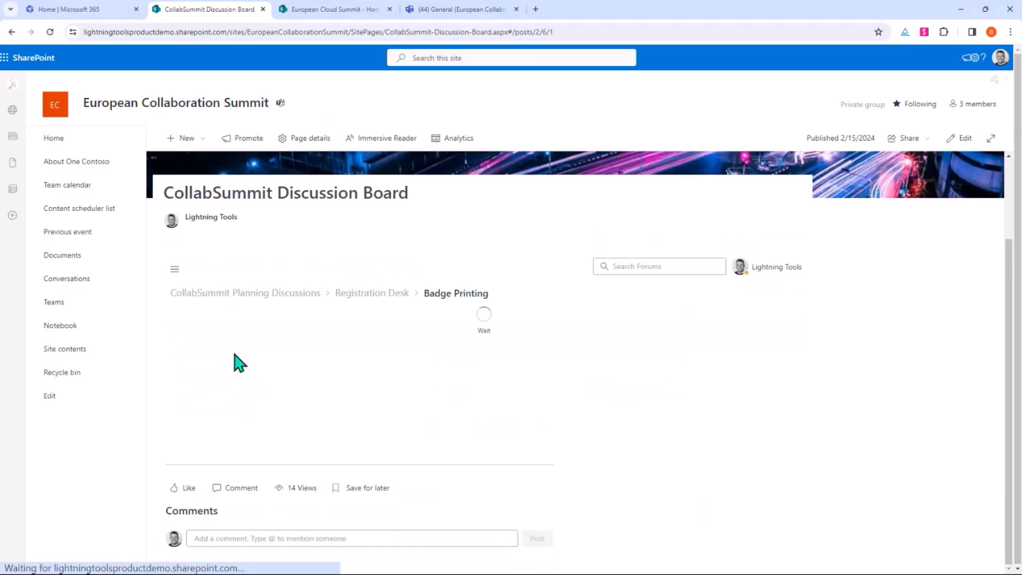
{"action": "scroll", "coordinate": [607, 365], "scroll_direction": "down", "scroll_amount": 5}
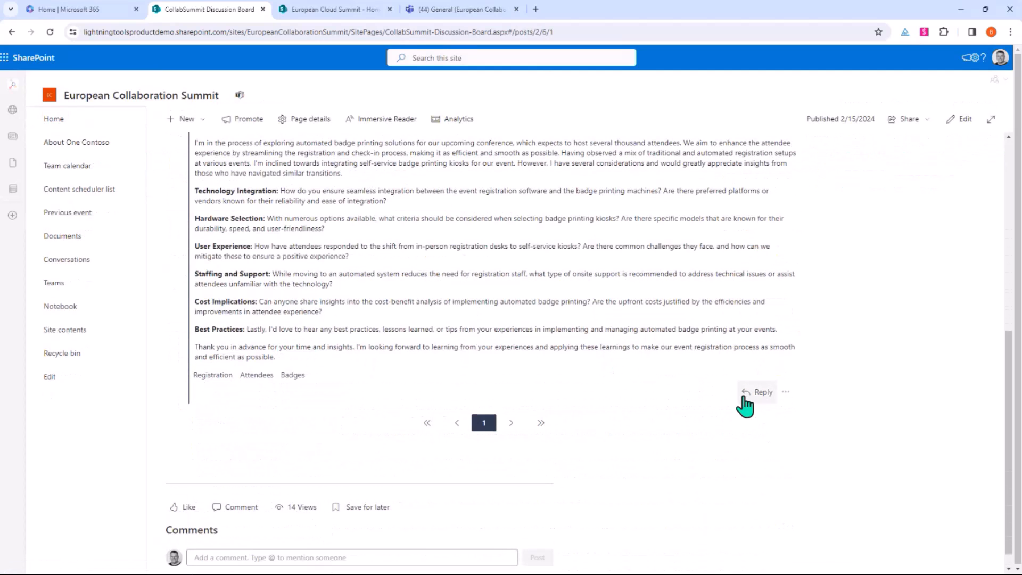
- Start a reply to the Badge Printing post, ask ChatGPT the question "Badge Printing", and use its answer as the response text
{"action": "left_click", "coordinate": [745, 407]}
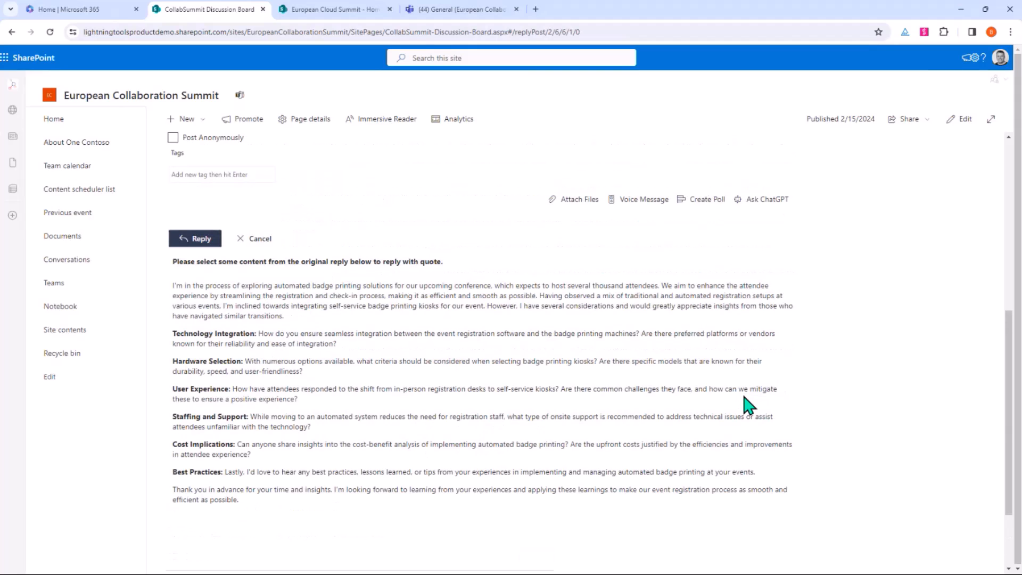
{"action": "left_click", "coordinate": [765, 200]}
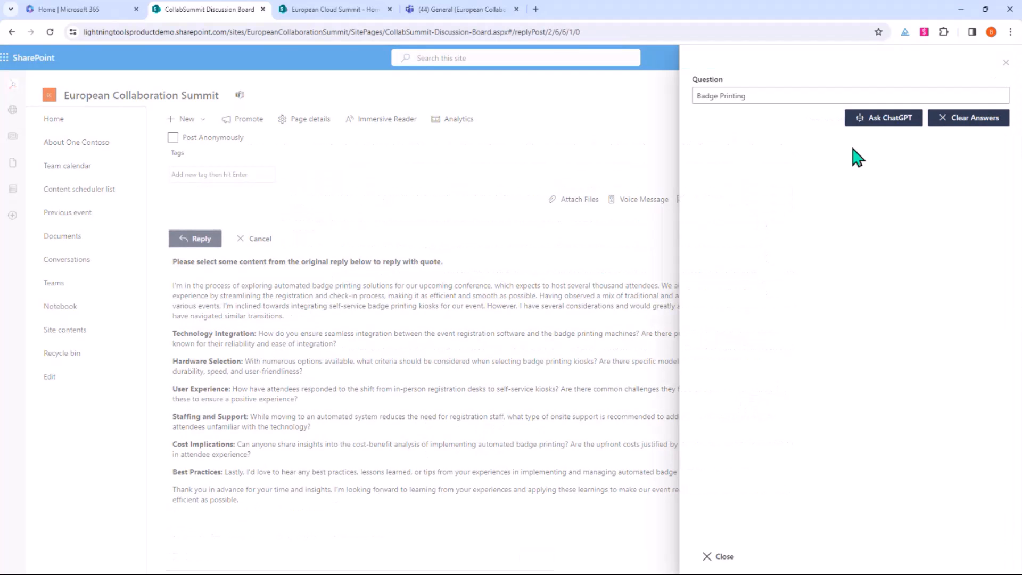
{"action": "left_click", "coordinate": [889, 118]}
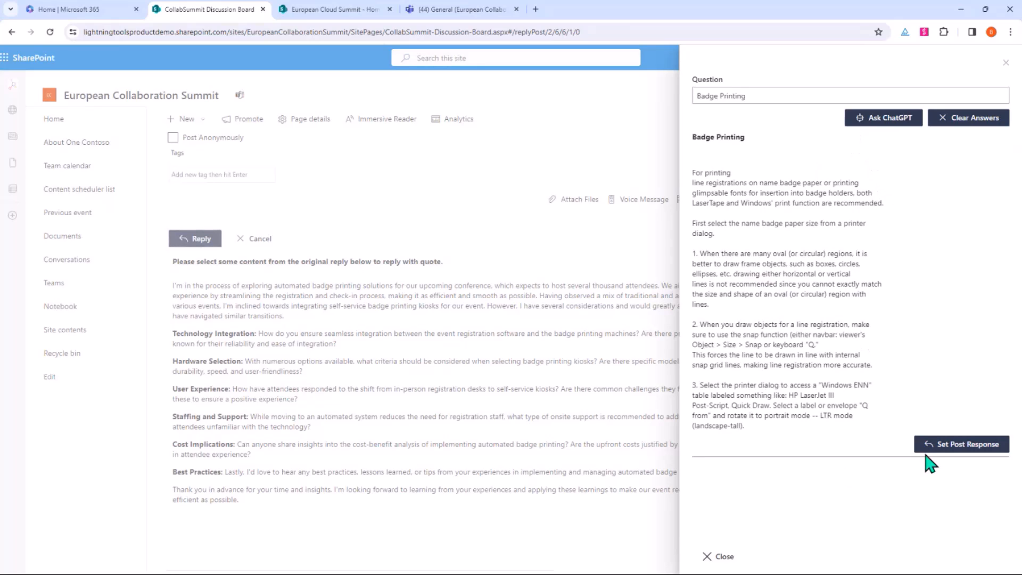
{"action": "left_click", "coordinate": [729, 564]}
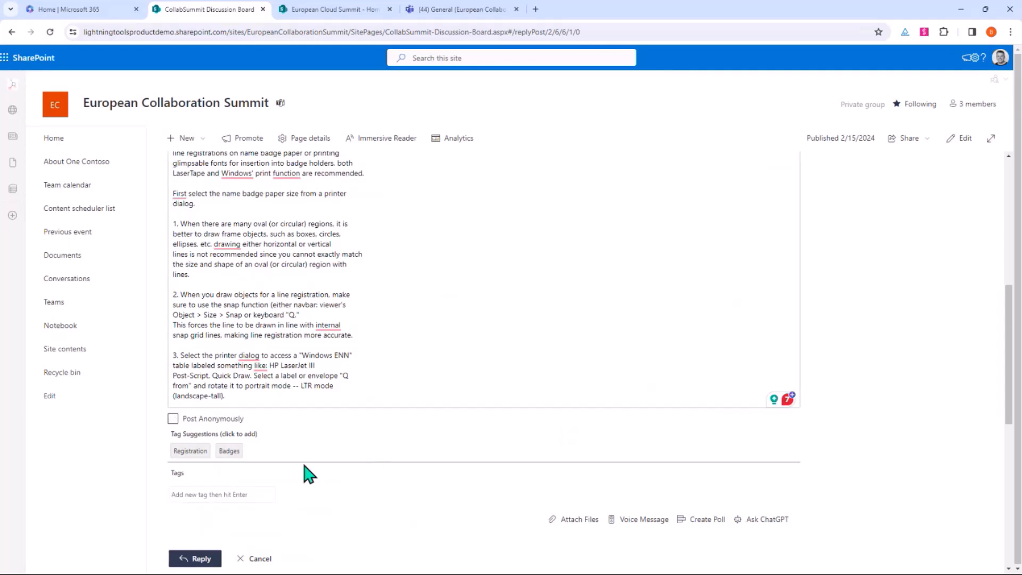
- Post the drafted Badge Printing reply, then generate a summary of the topic with ChatGPT and set it as the topic summarization
{"action": "left_click", "coordinate": [194, 558]}
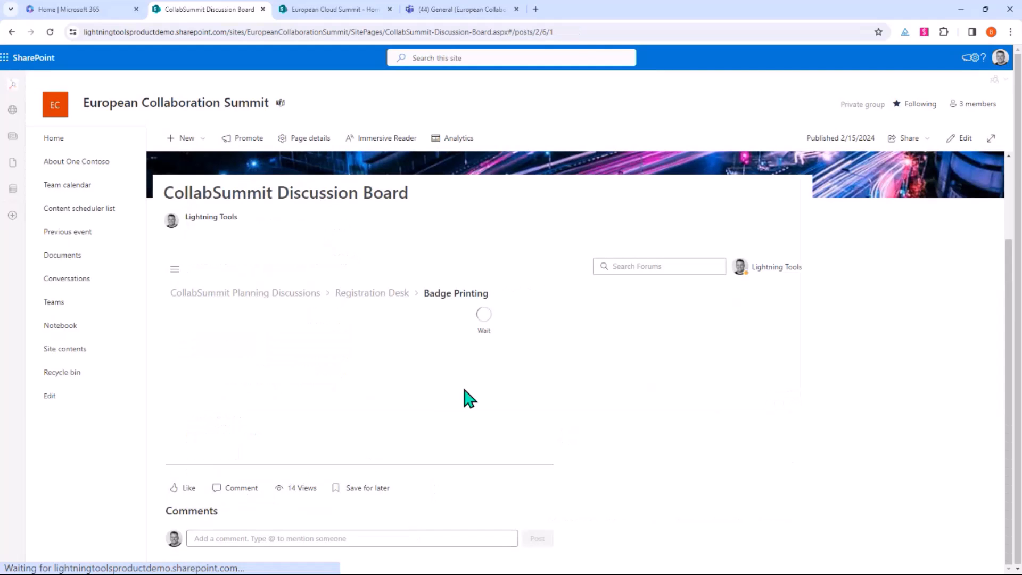
{"action": "scroll", "coordinate": [589, 341], "scroll_direction": "up", "scroll_amount": 5}
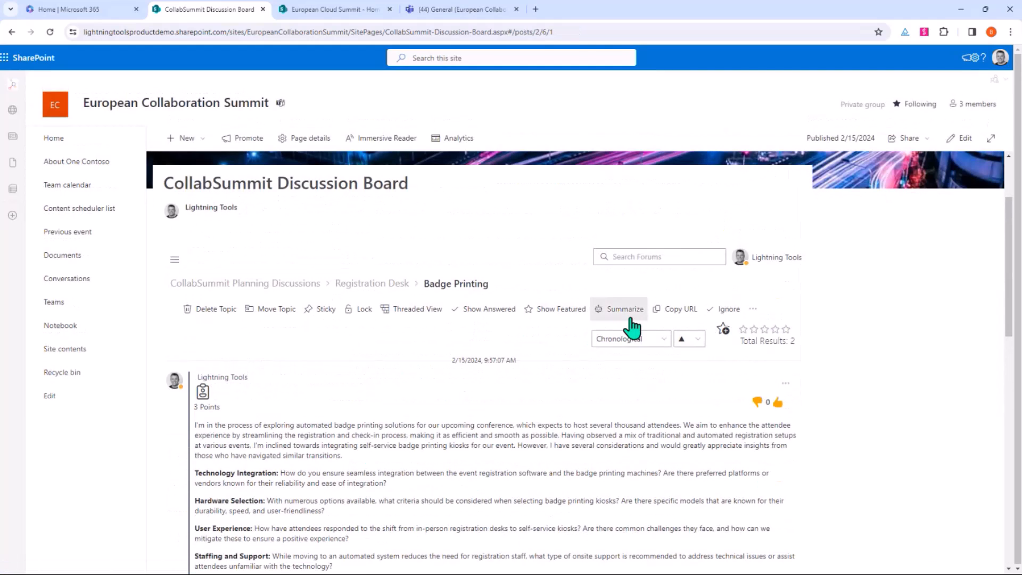
{"action": "left_click", "coordinate": [626, 311]}
{"action": "left_click", "coordinate": [911, 104]}
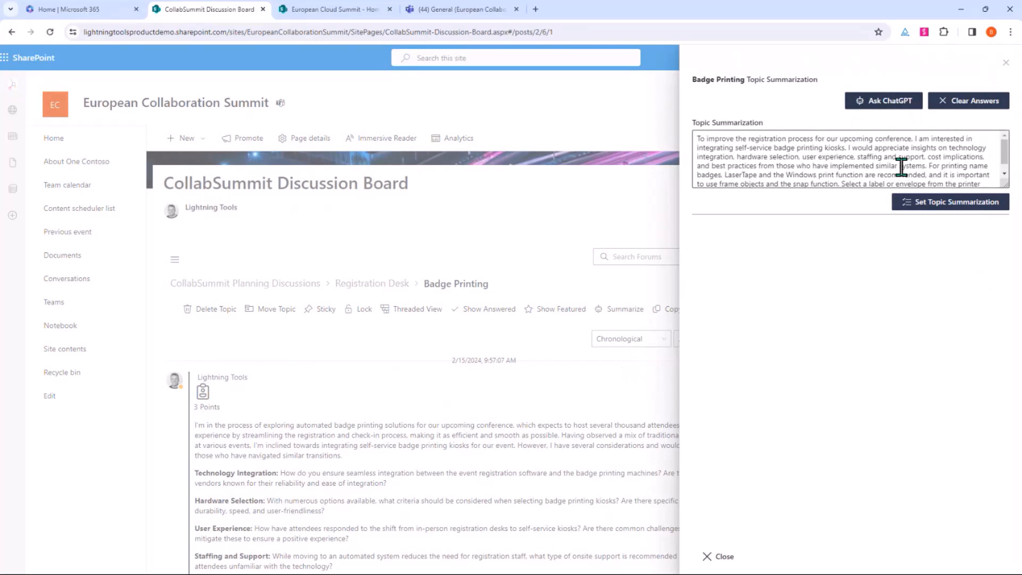
{"action": "left_click", "coordinate": [971, 205]}
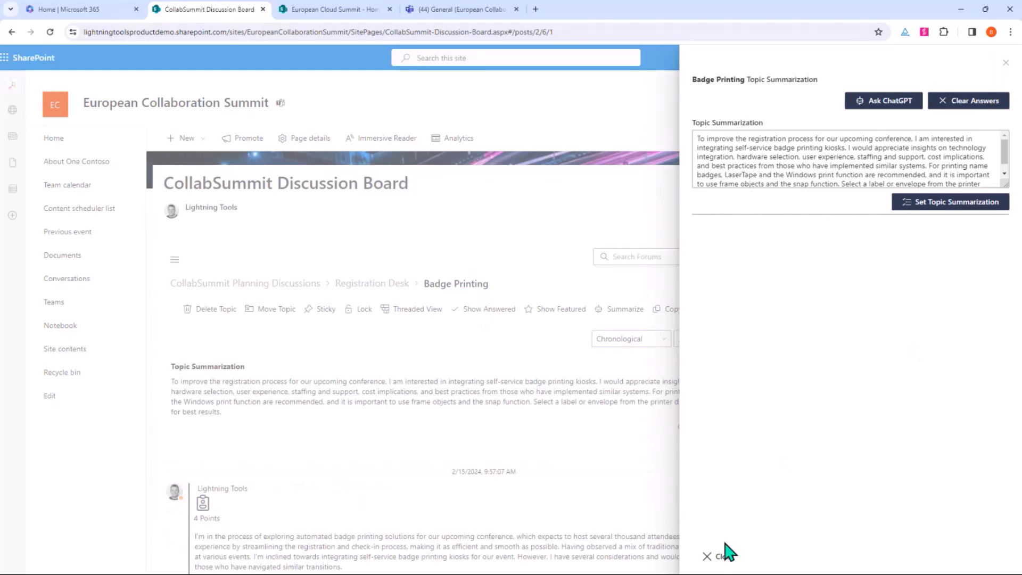
{"action": "left_click", "coordinate": [720, 557]}
{"action": "scroll", "coordinate": [538, 448], "scroll_direction": "down", "scroll_amount": 8}
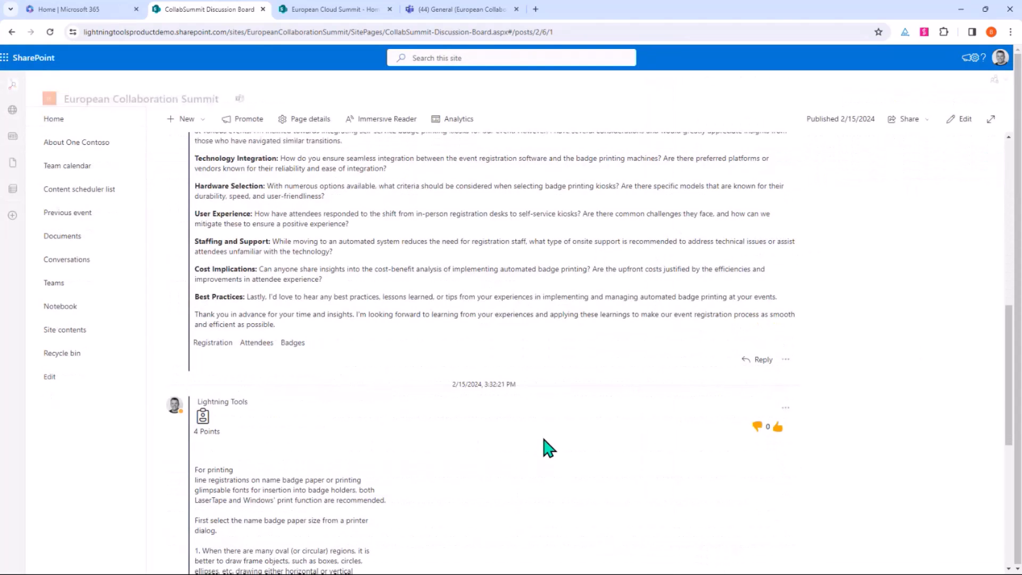
{"action": "scroll", "coordinate": [550, 448], "scroll_direction": "up", "scroll_amount": 10}
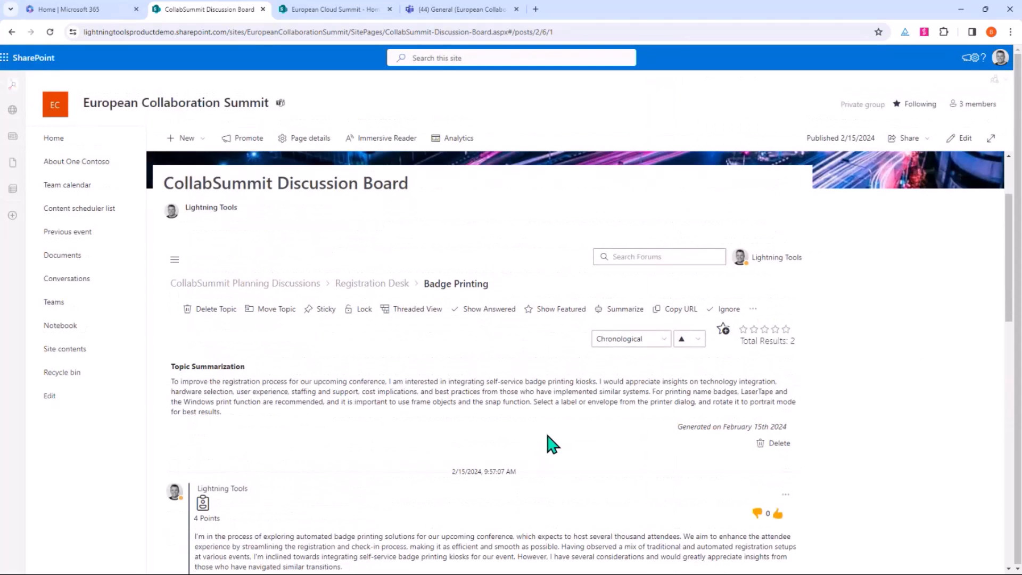
- Return to the forum overview and open the In Person vs Self Service topic in the Registration Desk forum
{"action": "left_click", "coordinate": [281, 287]}
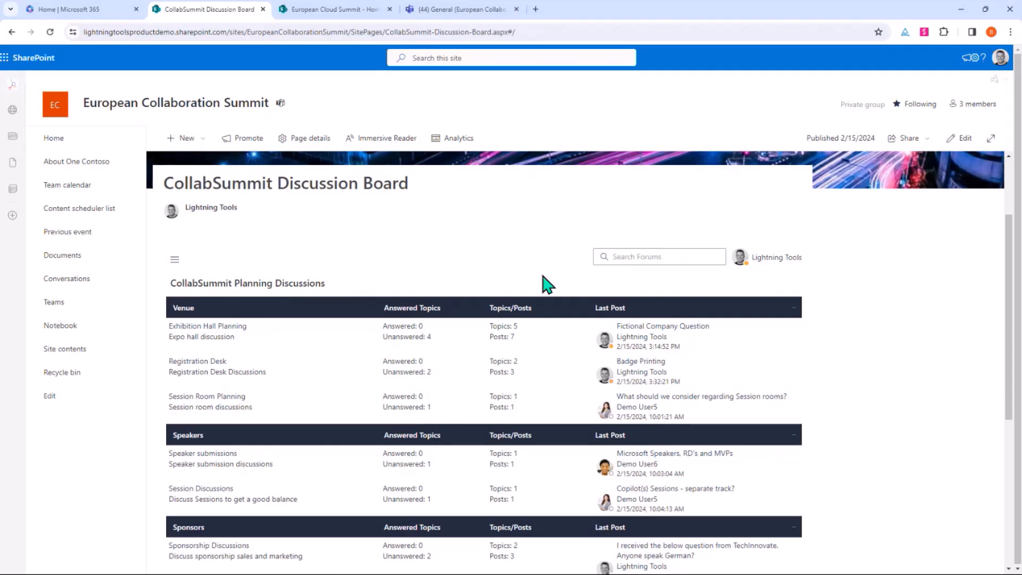
{"action": "scroll", "coordinate": [767, 359], "scroll_direction": "down", "scroll_amount": 4}
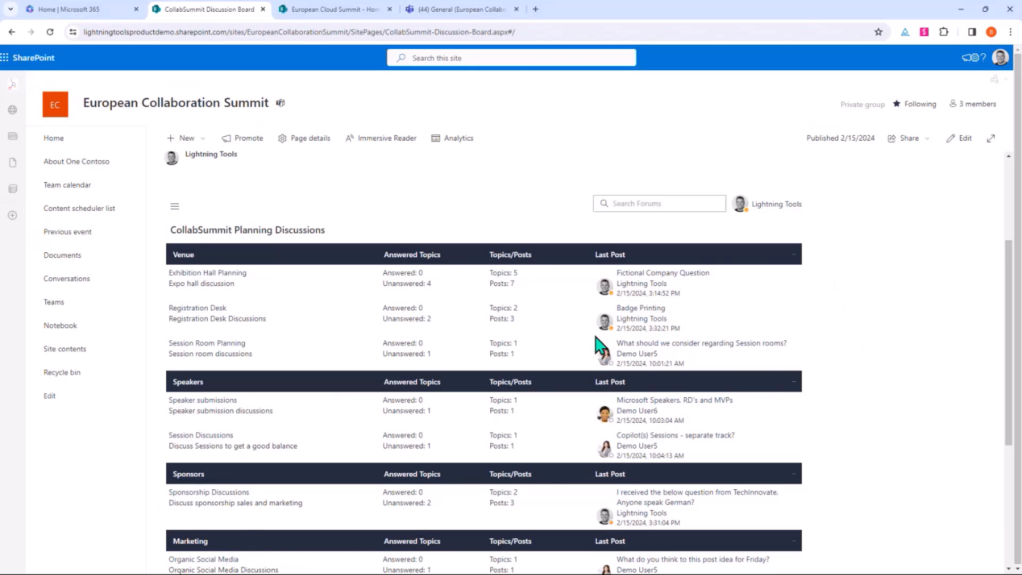
{"action": "mouse_move", "coordinate": [616, 331]}
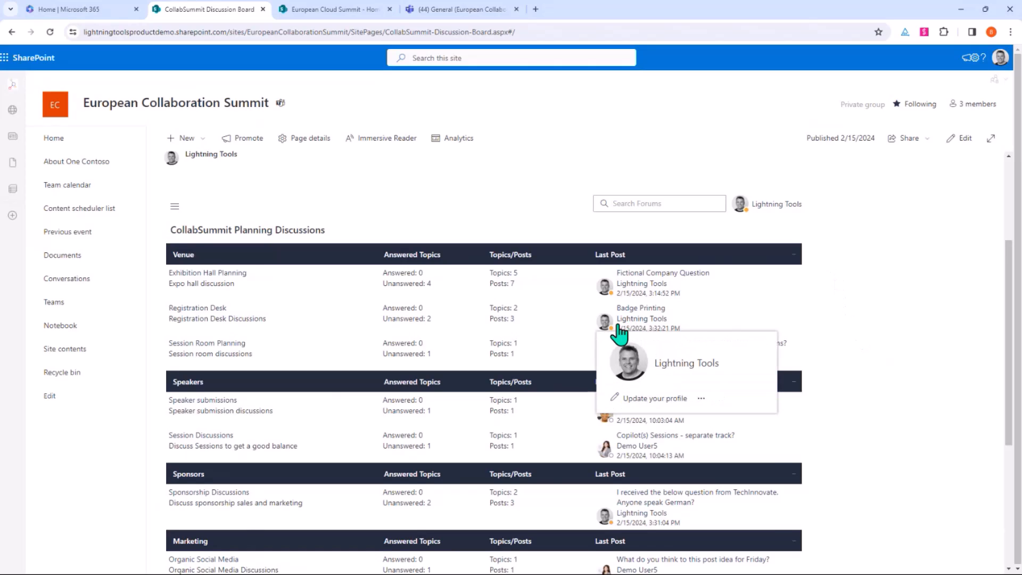
{"action": "left_click", "coordinate": [210, 314]}
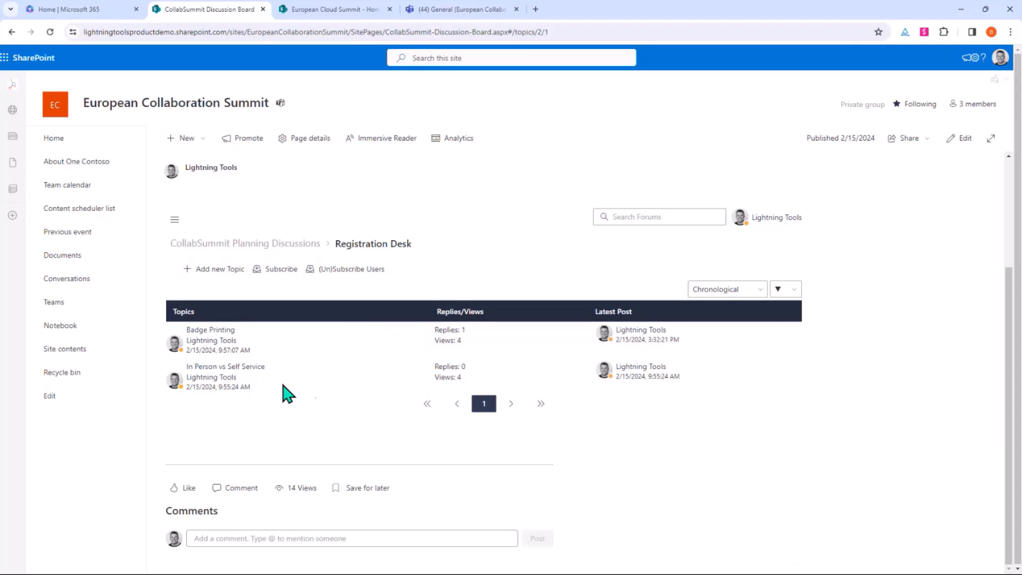
{"action": "left_click", "coordinate": [238, 367]}
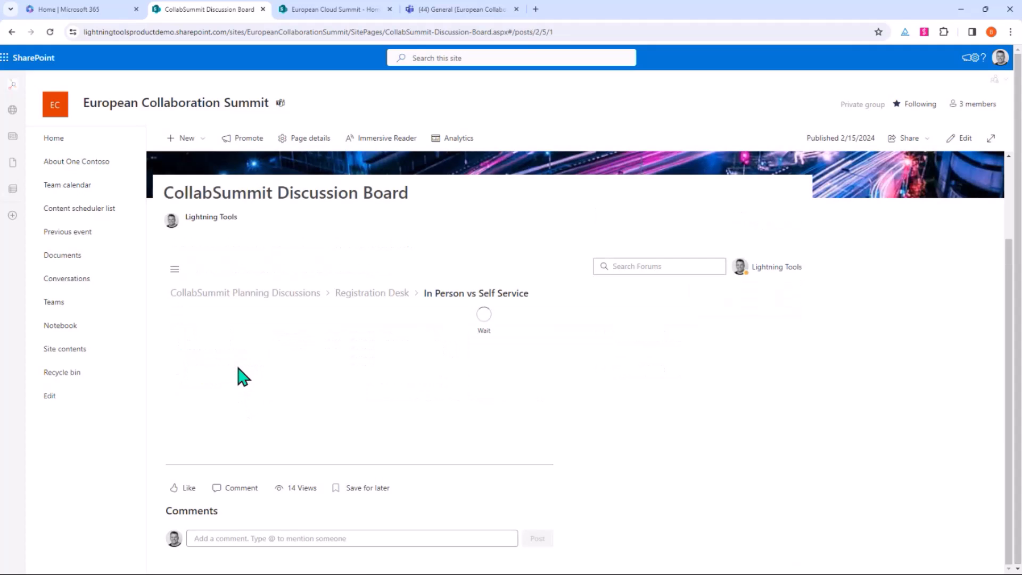
{"action": "scroll", "coordinate": [590, 318], "scroll_direction": "down", "scroll_amount": 10}
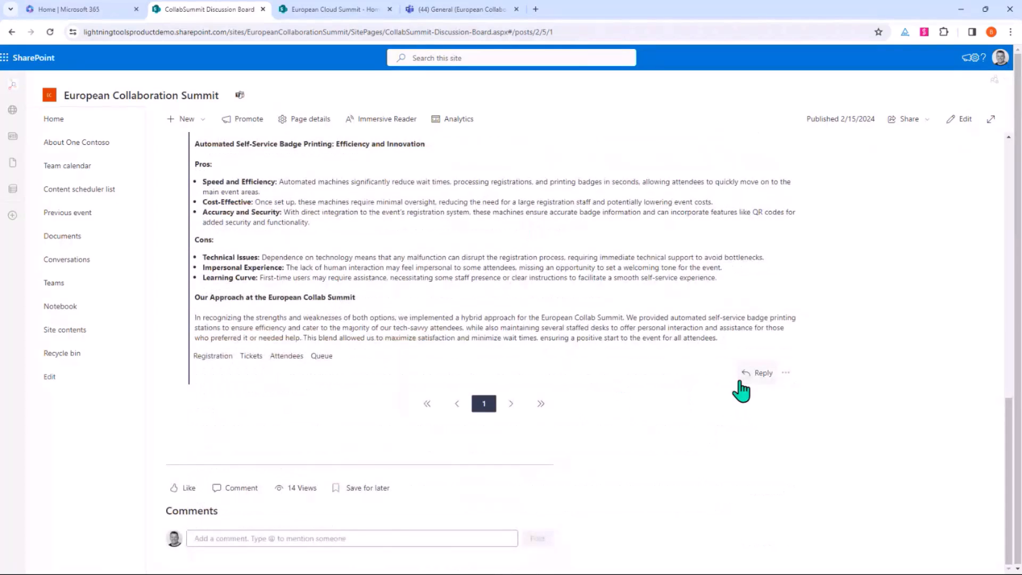
- Start a reply to the In Person vs Self Service post with the message "Let's create a poll and vote for the best decision."
{"action": "left_click", "coordinate": [742, 377]}
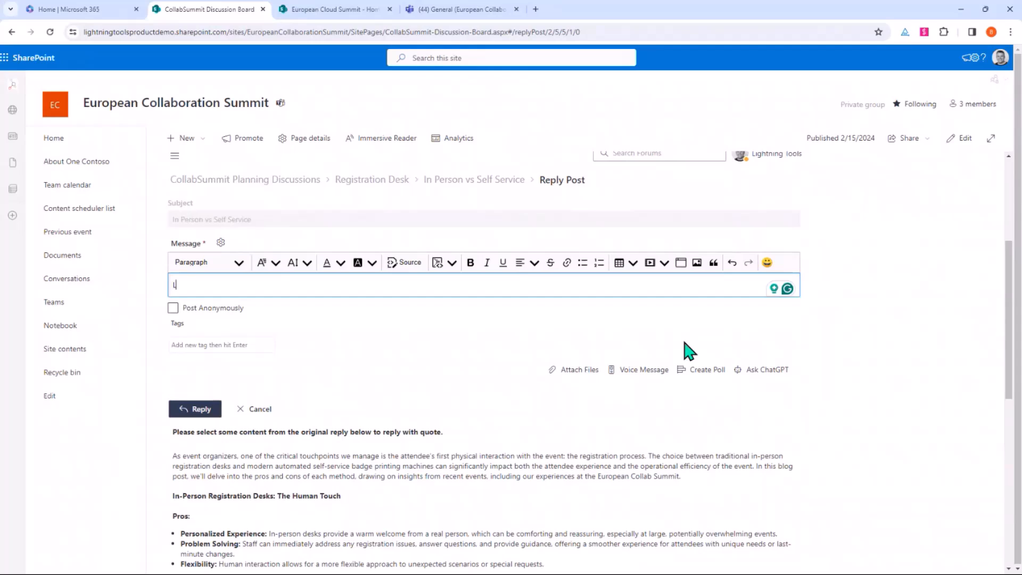
{"action": "type", "text": "et's create a poll tand "}
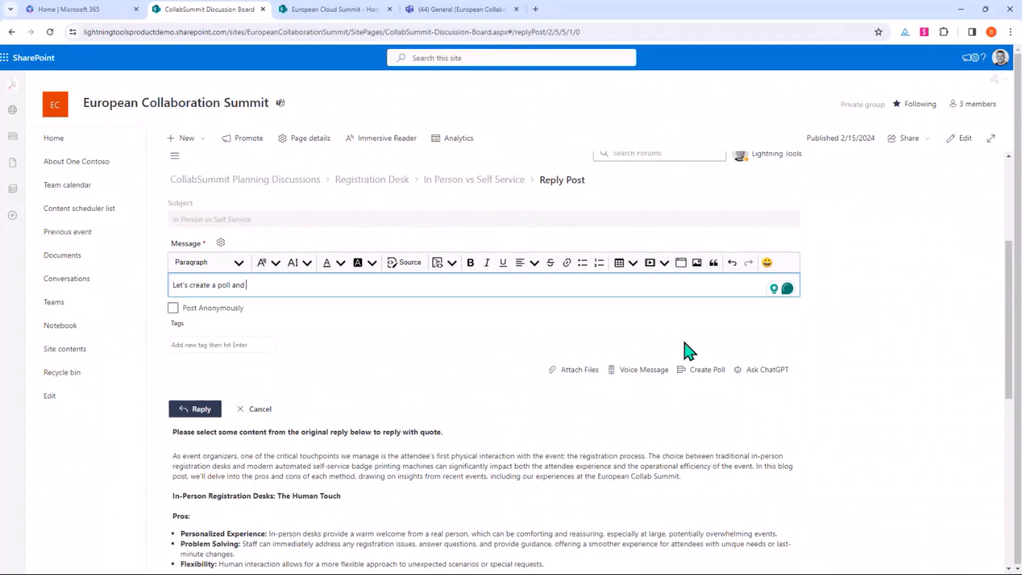
{"action": "type", "text": "vote for the best decision."}
{"action": "key", "text": "Return"}
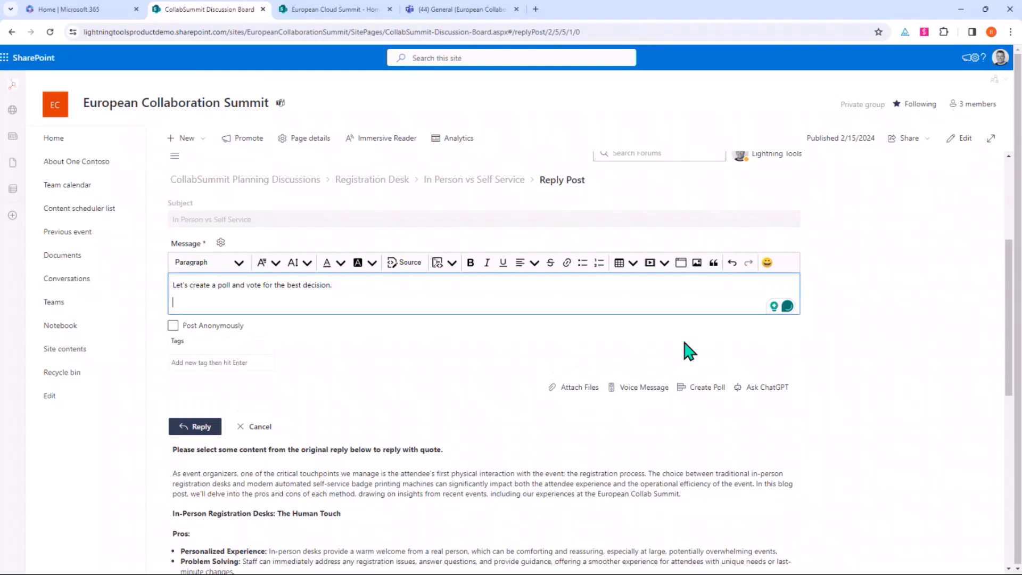
- Add a poll to the reply with the question "Self service vs In-person desk" and the options "In Person" and "Self Service Kiosk"
{"action": "left_click", "coordinate": [712, 388]}
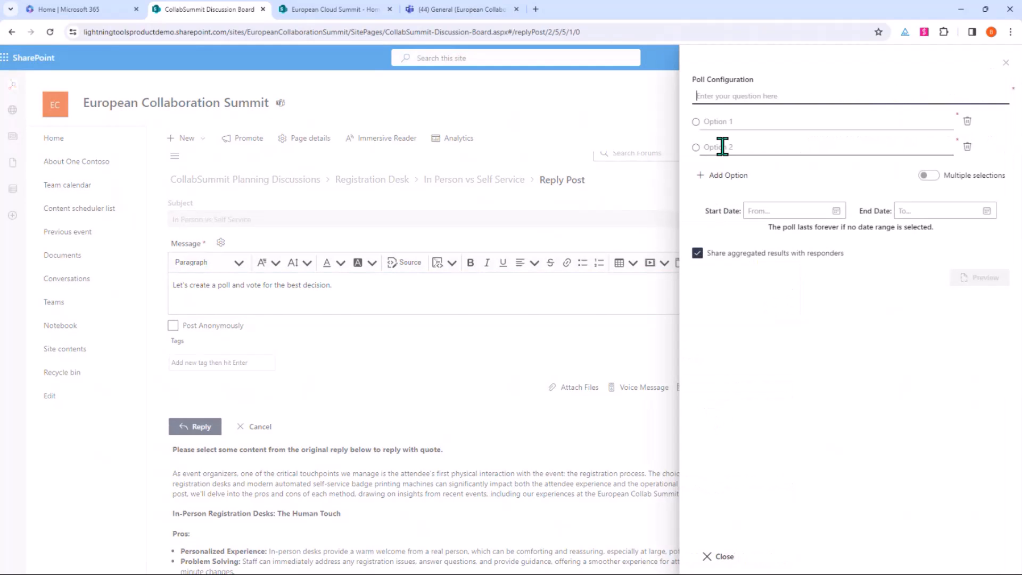
{"action": "type", "text": "Self service b"}
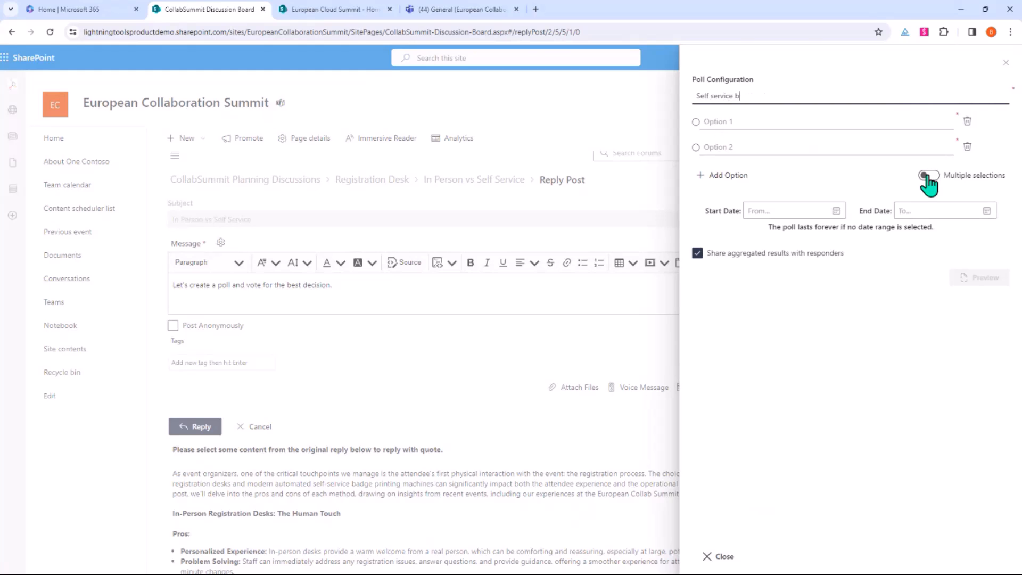
{"action": "key", "text": "BackSpace"}
{"action": "type", "text": "vs In-person desk"}
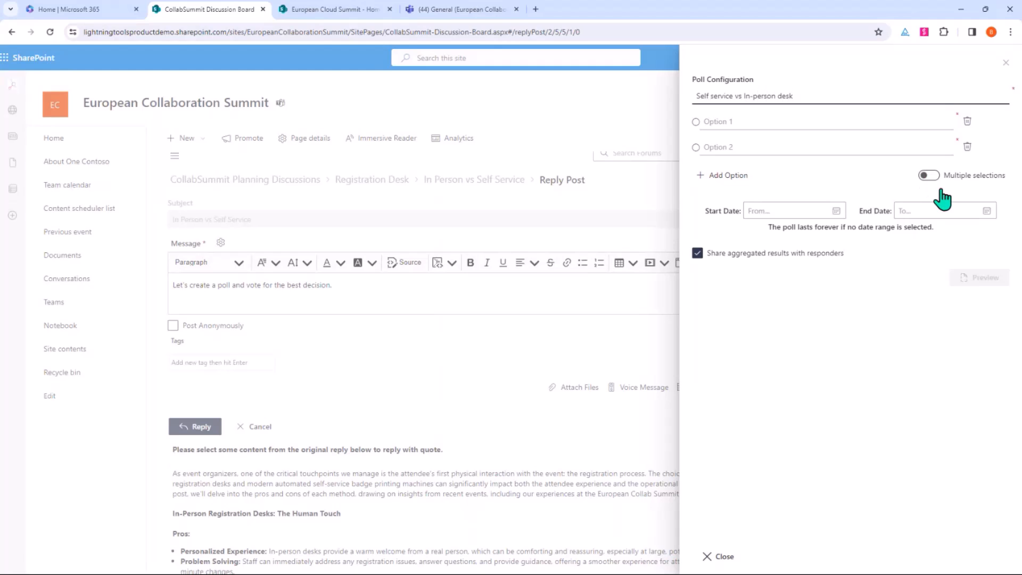
{"action": "left_click", "coordinate": [812, 127]}
{"action": "type", "text": "In Person"}
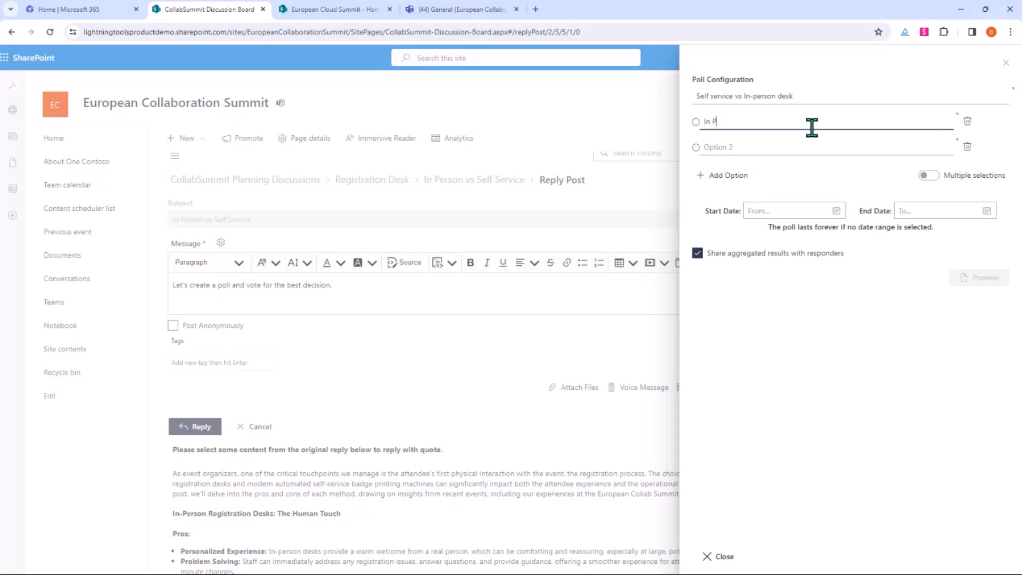
{"action": "left_click", "coordinate": [810, 145]}
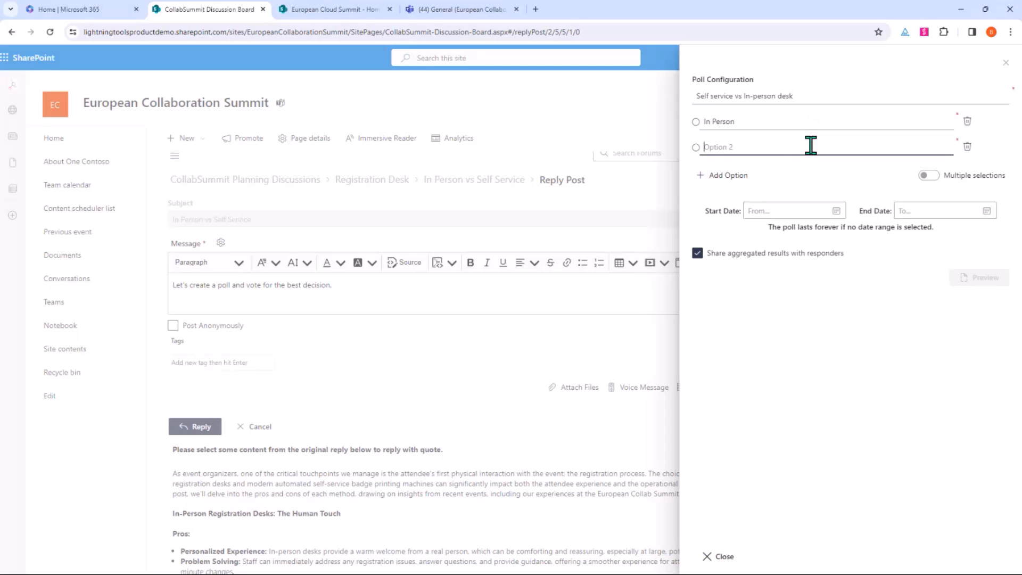
{"action": "type", "text": "Self Service Kios"}
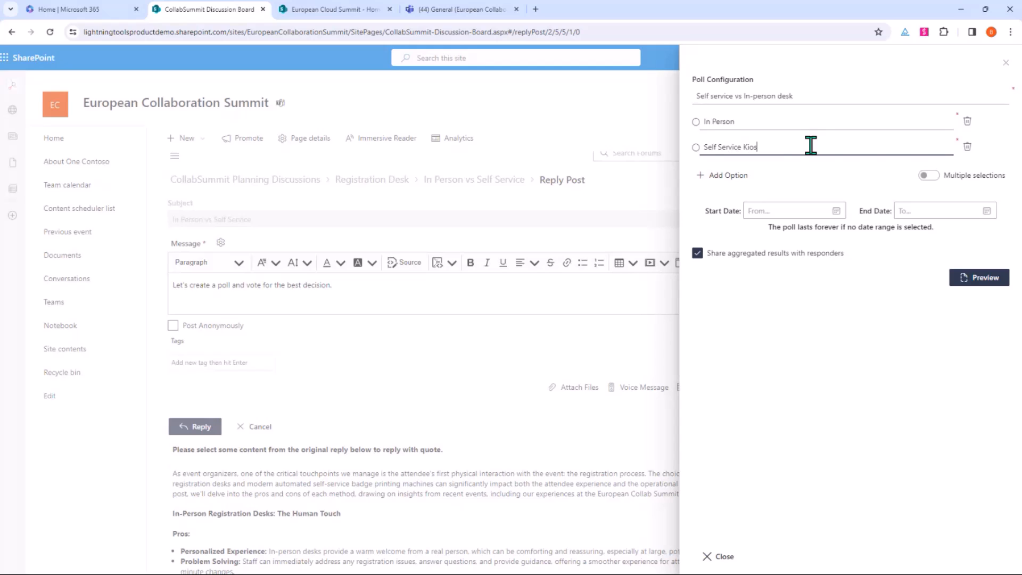
{"action": "type", "text": "sk"}
{"action": "left_click", "coordinate": [798, 371]}
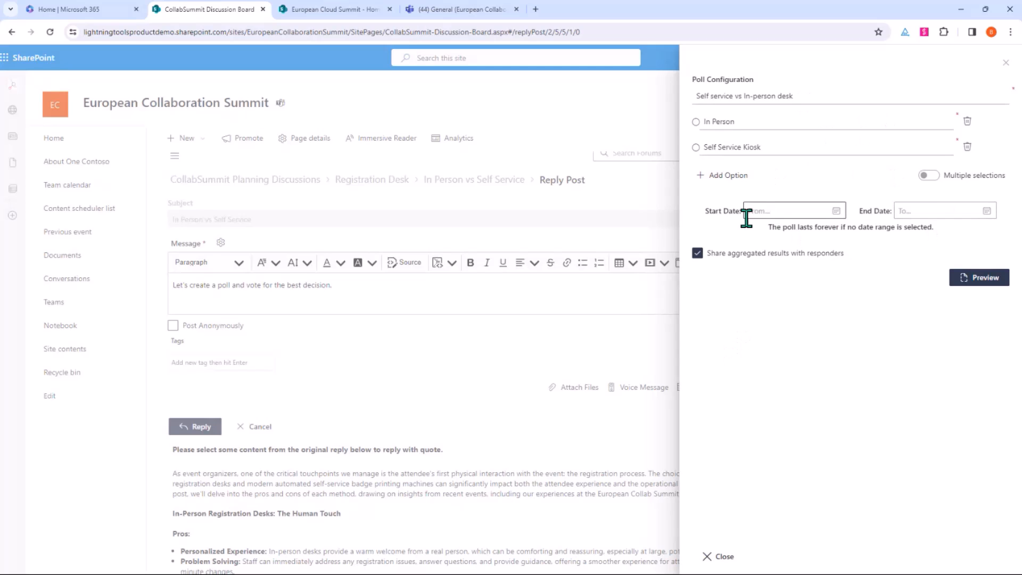
- Set the poll's end date to March 7, 2024, preview the poll and save it
{"action": "left_click", "coordinate": [988, 212]}
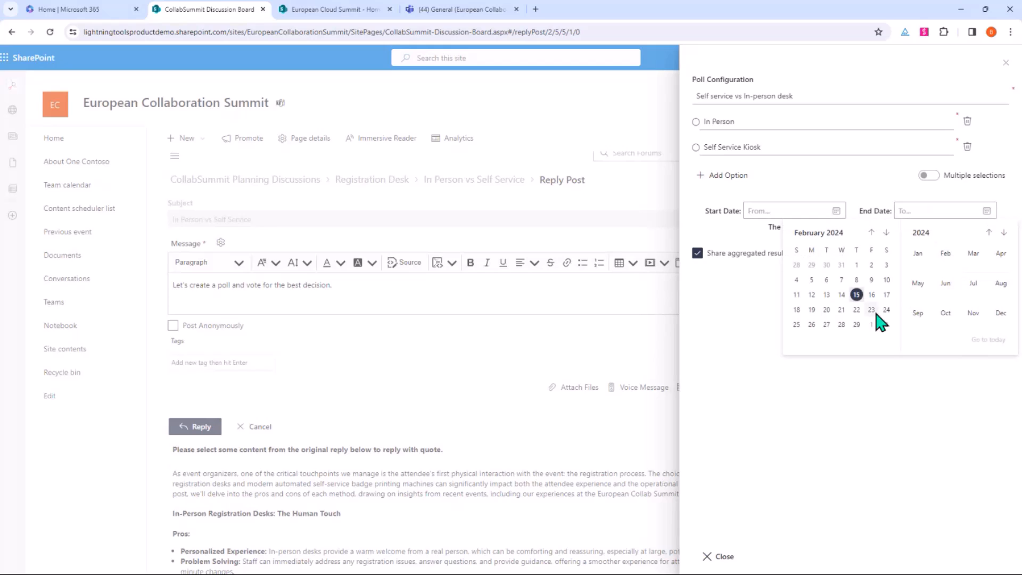
{"action": "left_click", "coordinate": [886, 233]}
{"action": "left_click", "coordinate": [856, 280]}
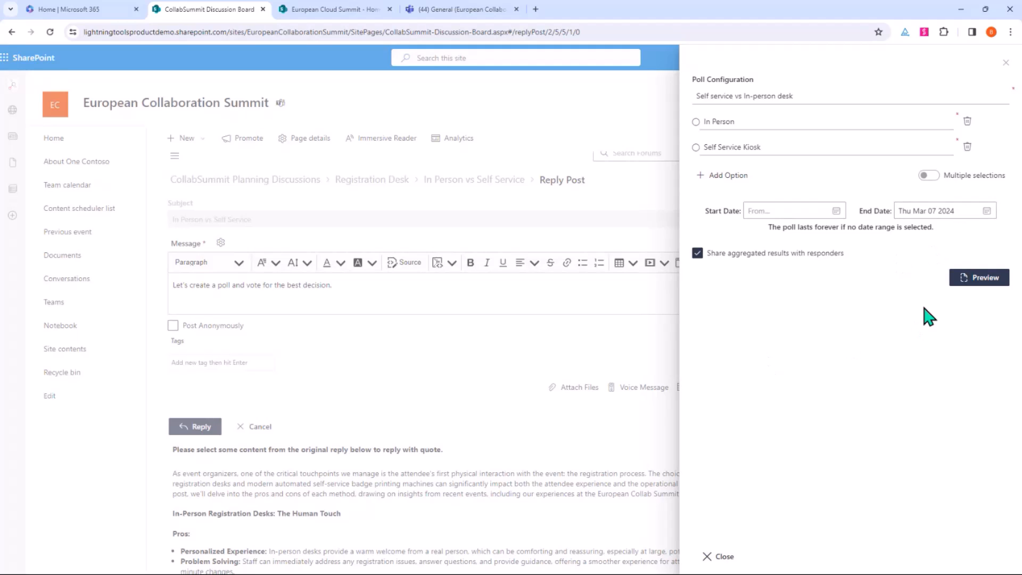
{"action": "left_click", "coordinate": [967, 281]}
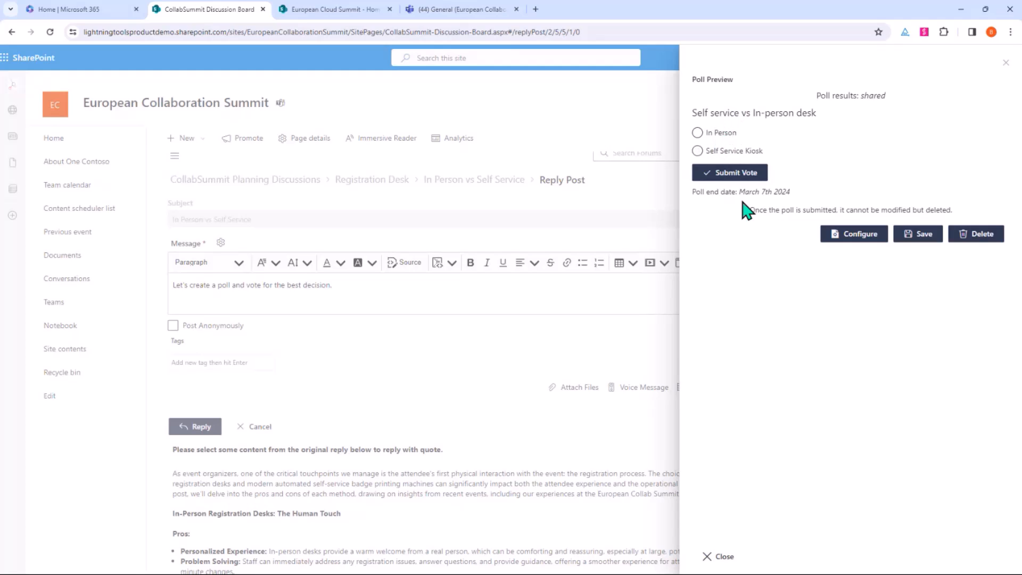
{"action": "left_click", "coordinate": [931, 238]}
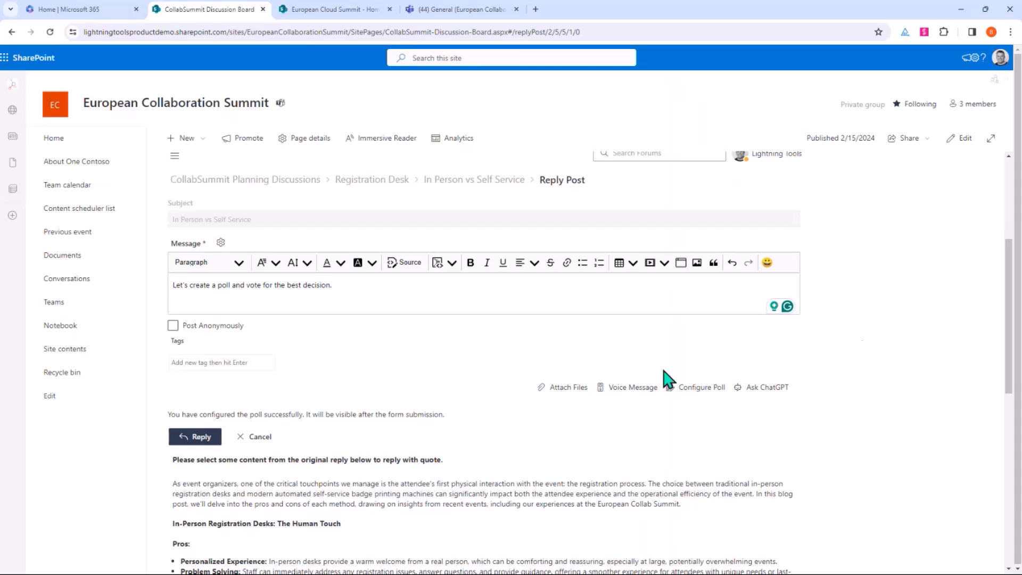
- Post the reply containing the poll and submit a vote for In Person
{"action": "left_click", "coordinate": [205, 441]}
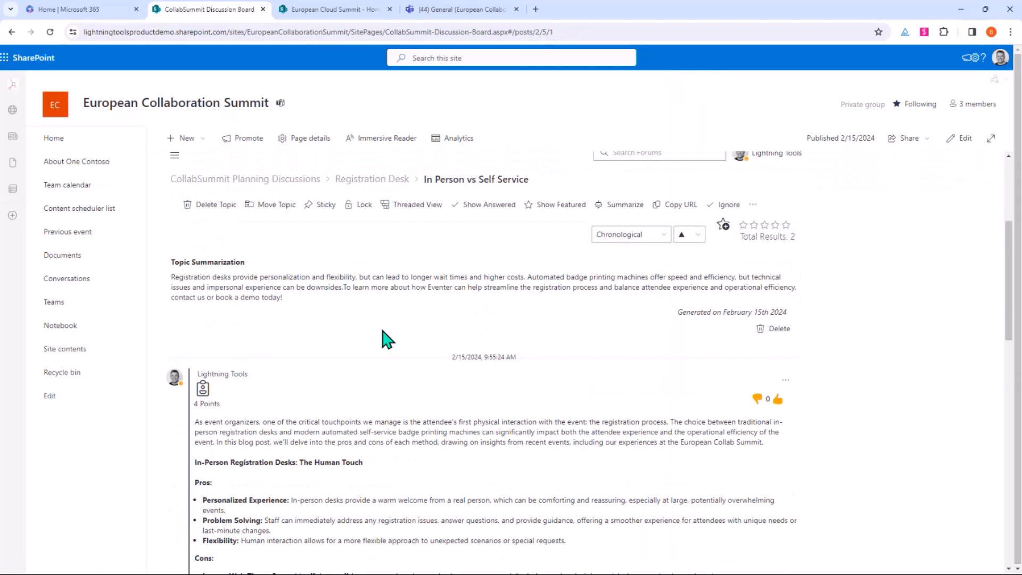
{"action": "scroll", "coordinate": [388, 339], "scroll_direction": "down", "scroll_amount": 15}
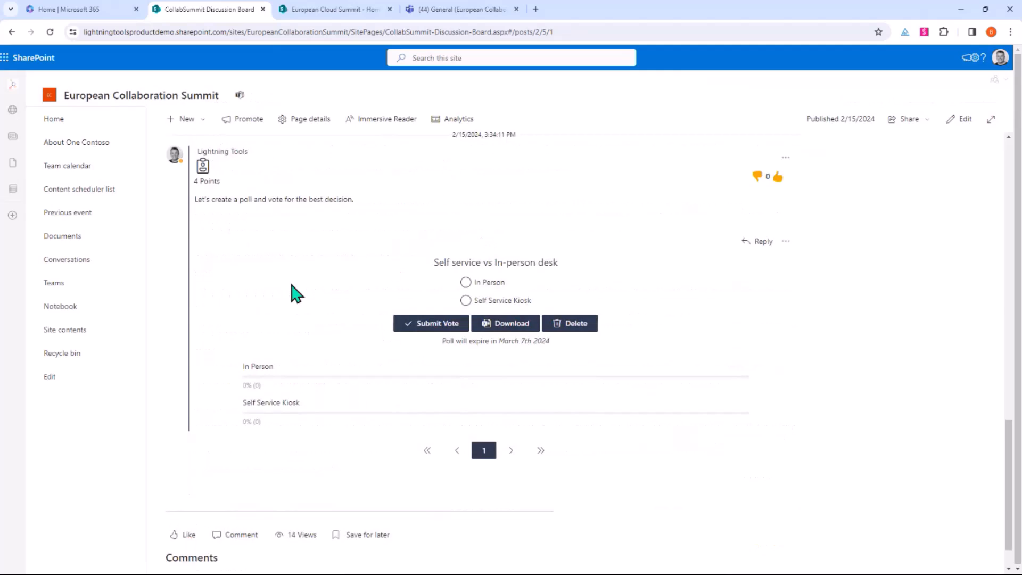
{"action": "left_click", "coordinate": [466, 284]}
{"action": "left_click", "coordinate": [442, 326]}
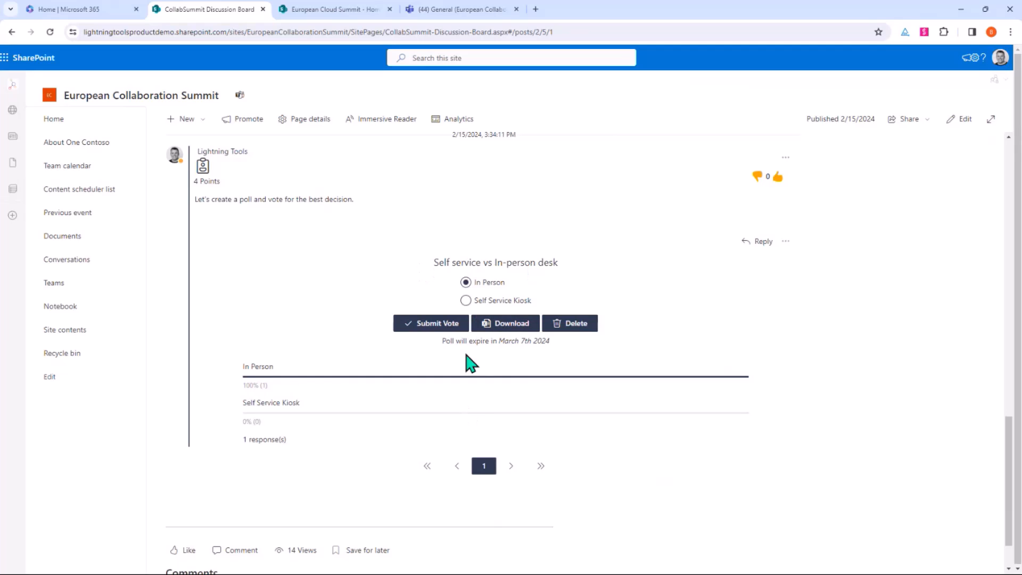
- Mark the poll reply as the answer to the In Person vs Self Service topic
{"action": "left_click", "coordinate": [786, 243]}
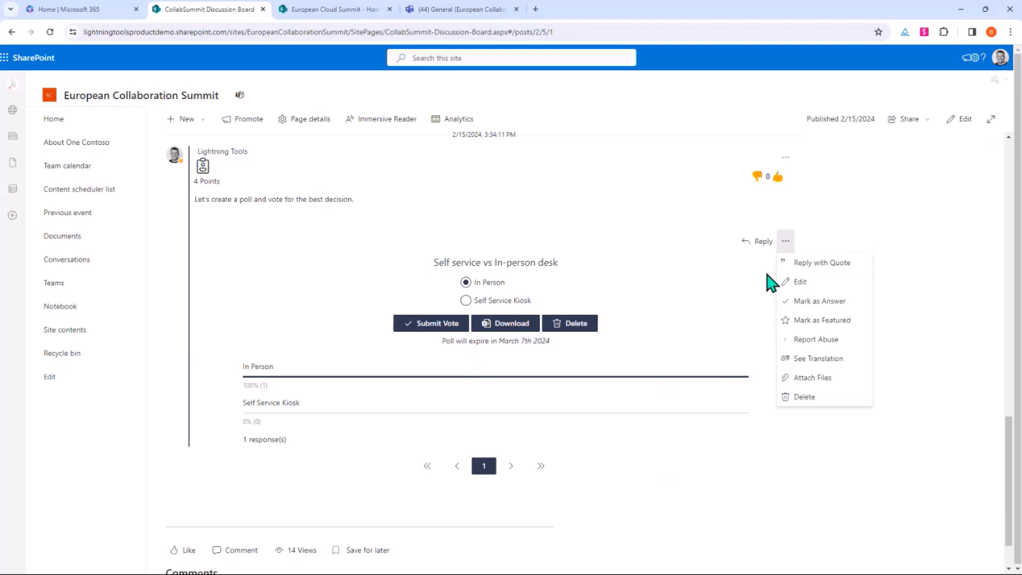
{"action": "left_click", "coordinate": [823, 302]}
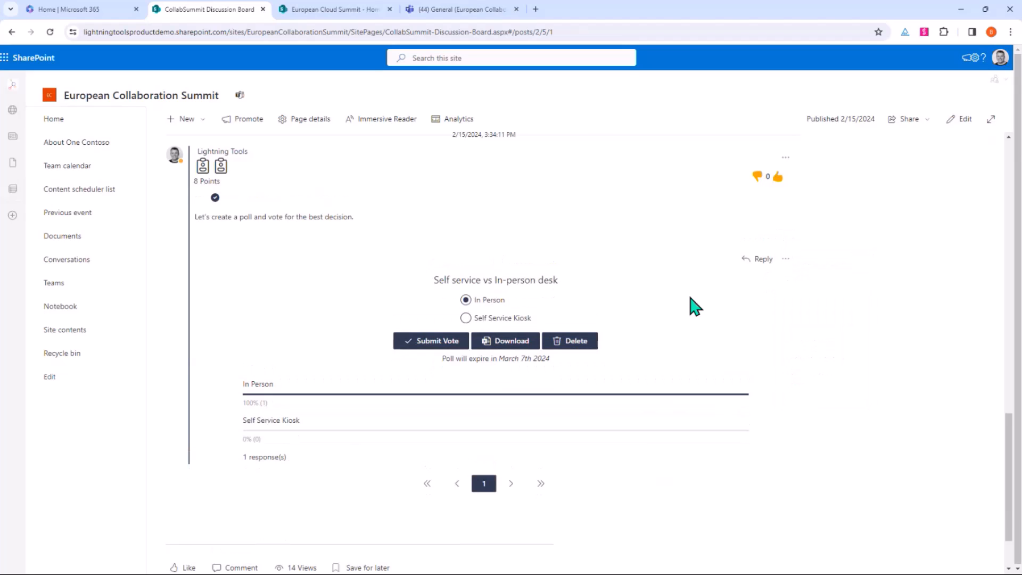
{"action": "scroll", "coordinate": [708, 331], "scroll_direction": "up", "scroll_amount": 3}
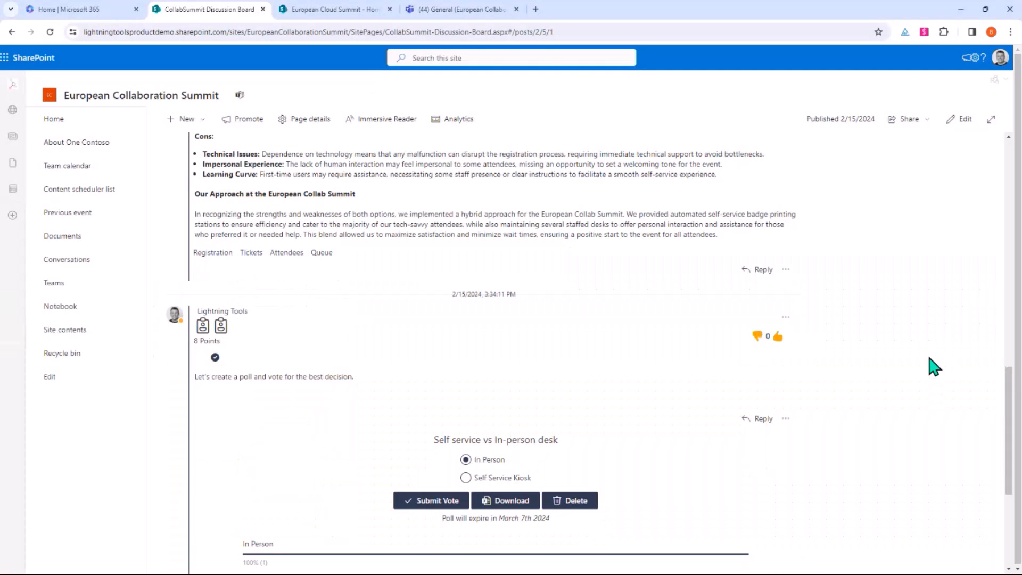
- Go back to the CollabSummit Planning Discussions overview and open the Exhibition Hall Planning forum
{"action": "scroll", "coordinate": [931, 365], "scroll_direction": "up", "scroll_amount": 10}
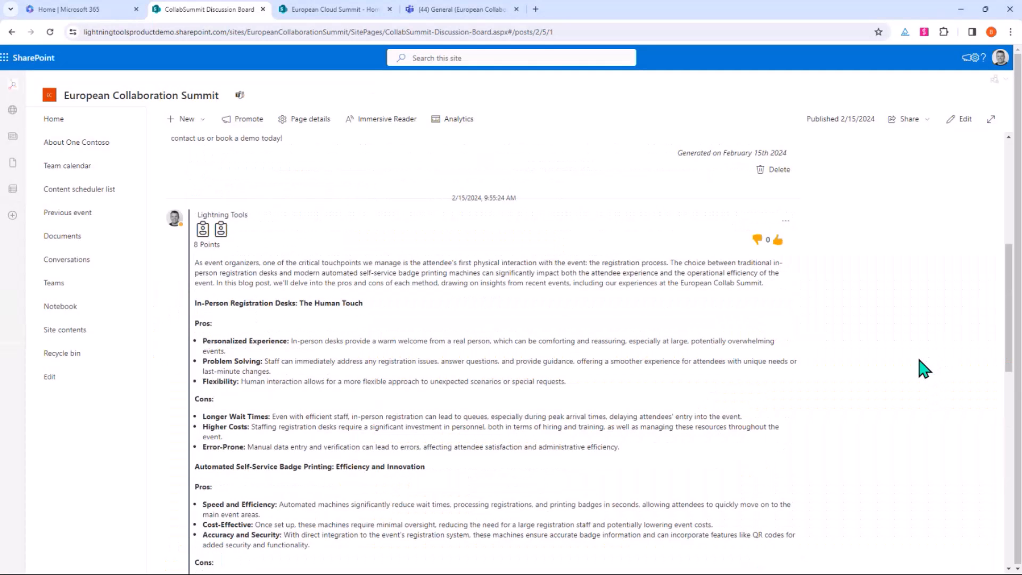
{"action": "scroll", "coordinate": [925, 369], "scroll_direction": "up", "scroll_amount": 10}
{"action": "left_click", "coordinate": [301, 357]}
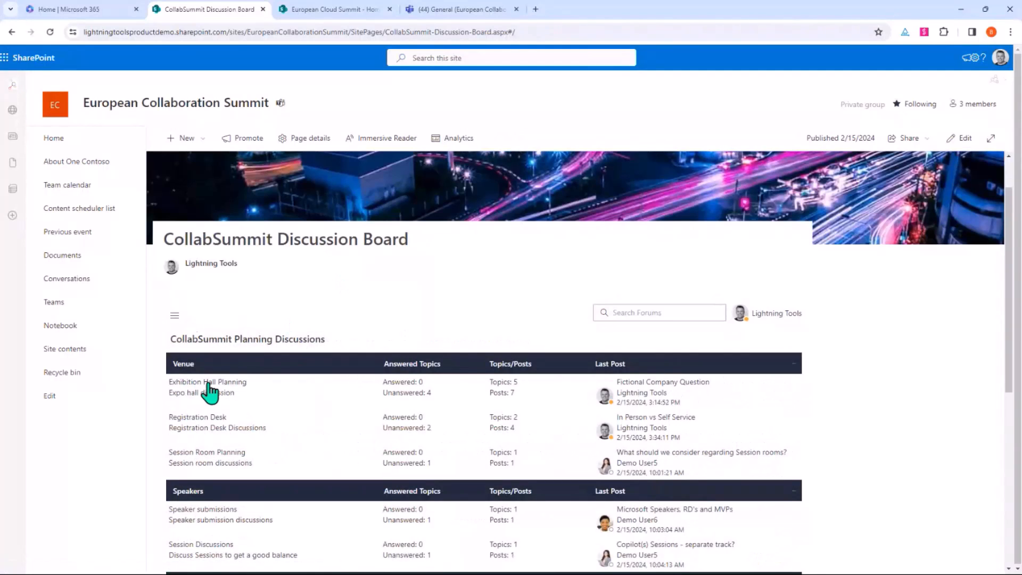
{"action": "left_click", "coordinate": [211, 383]}
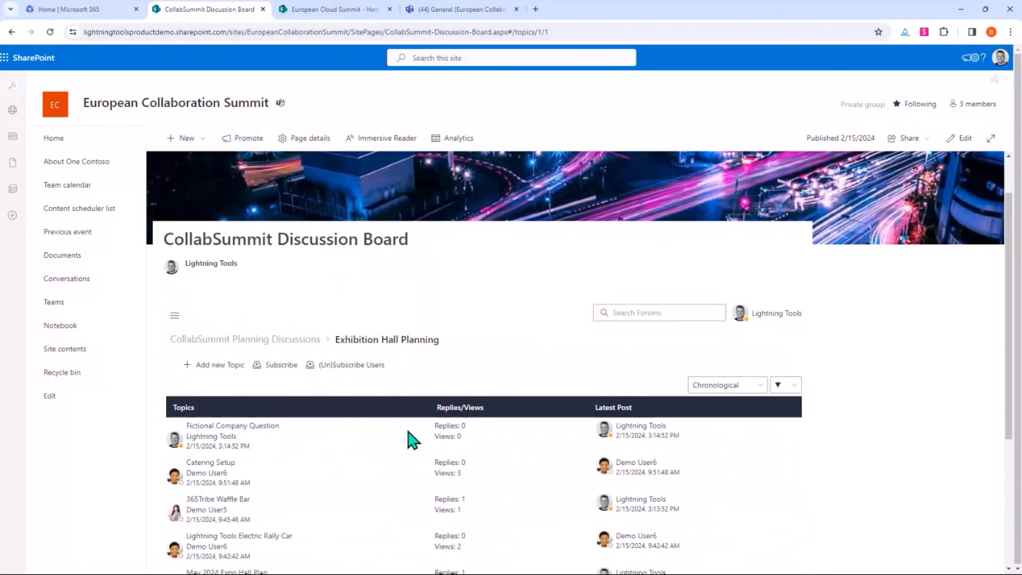
- Start a new topic in the Exhibition Hall Planning forum with the subject Expo Hall Plan
{"action": "scroll", "coordinate": [413, 439], "scroll_direction": "down", "scroll_amount": 3}
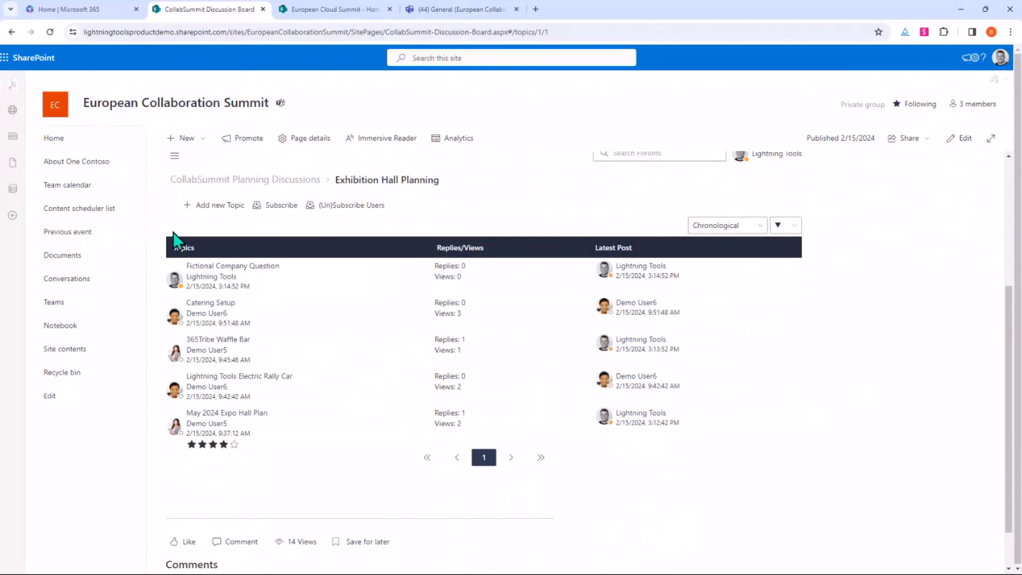
{"action": "left_click", "coordinate": [195, 205]}
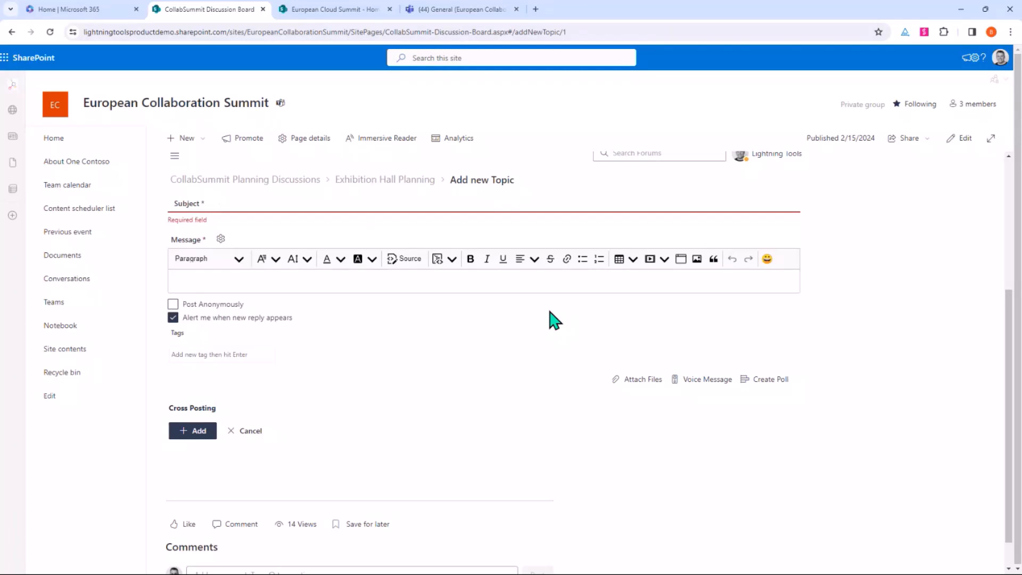
{"action": "type", "text": "Expo"}
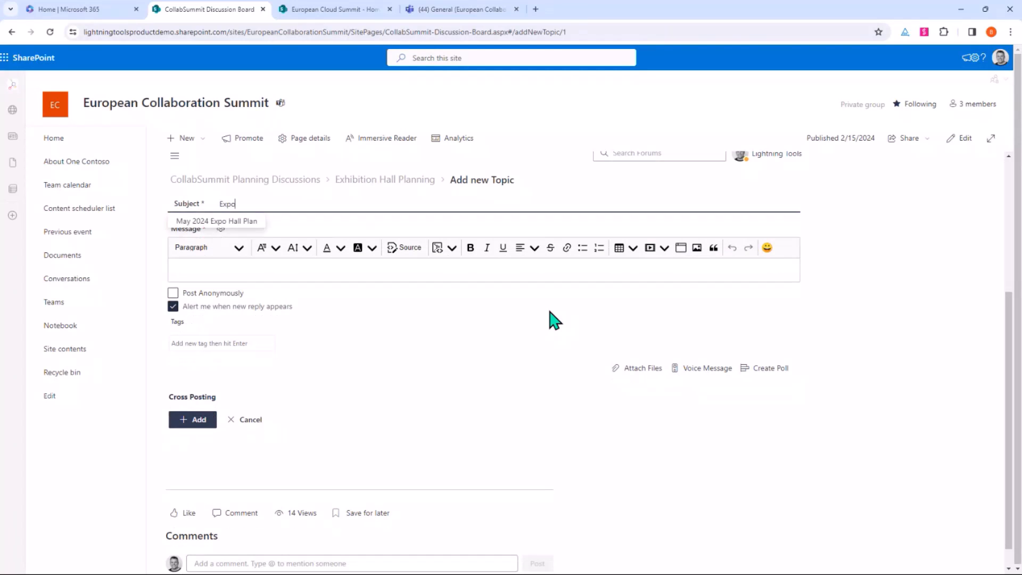
{"action": "type", "text": " Hall Plan"}
{"action": "left_click", "coordinate": [441, 275]}
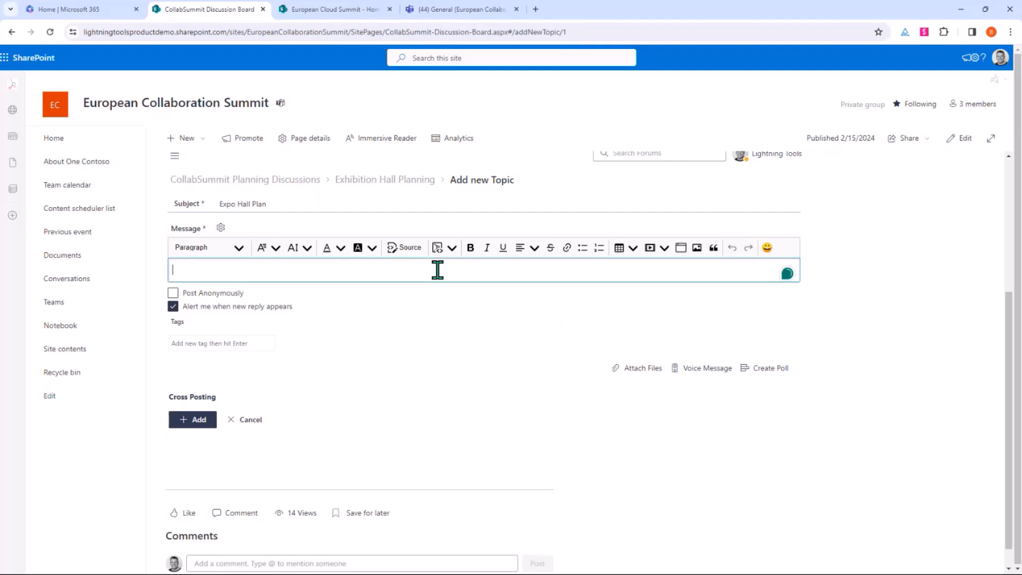
- Dictate a voice message about giving feedback on the expo hall plan and set it as the post's message
{"action": "left_click", "coordinate": [700, 371]}
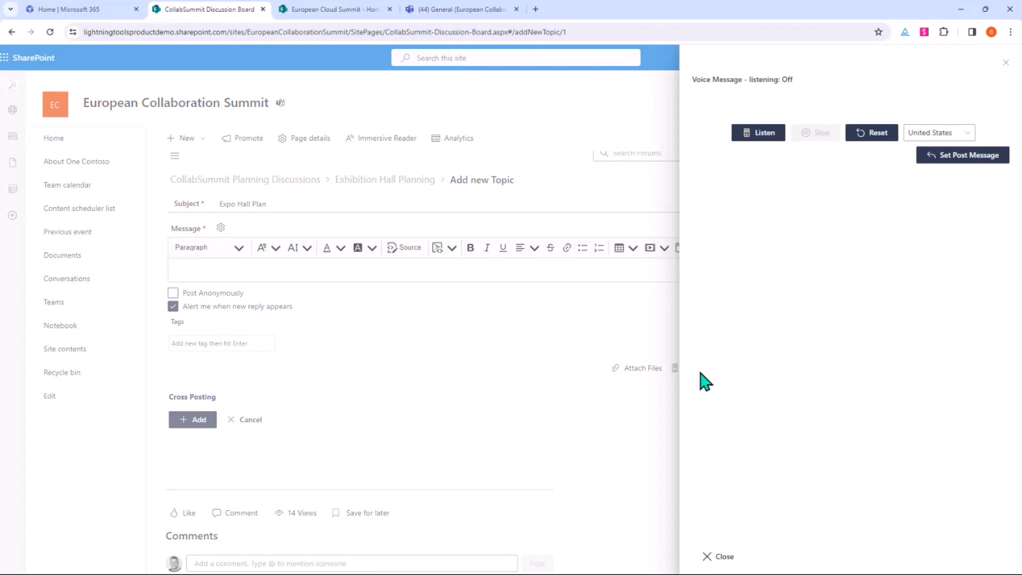
{"action": "left_click", "coordinate": [756, 141]}
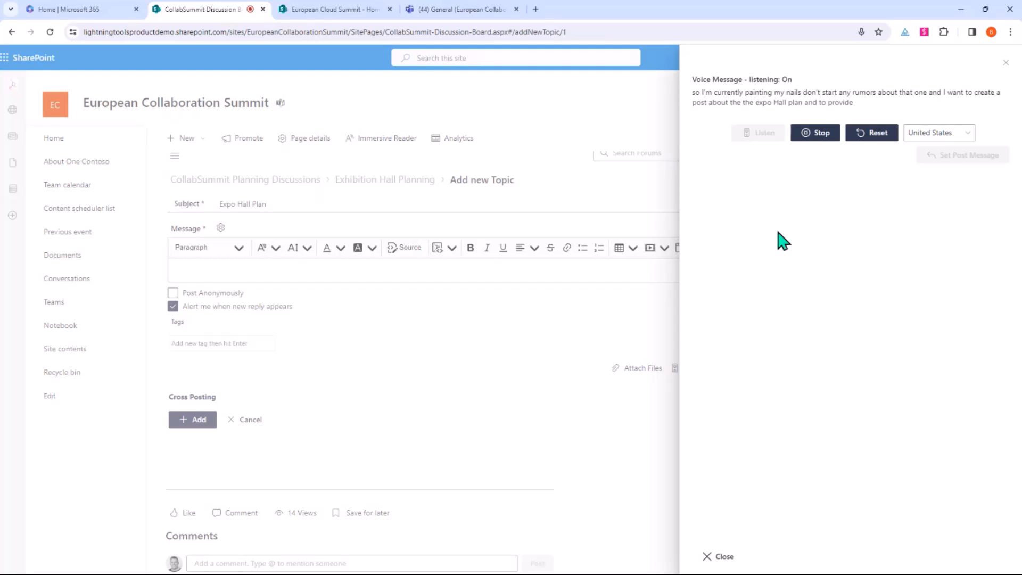
{"action": "left_click", "coordinate": [812, 133]}
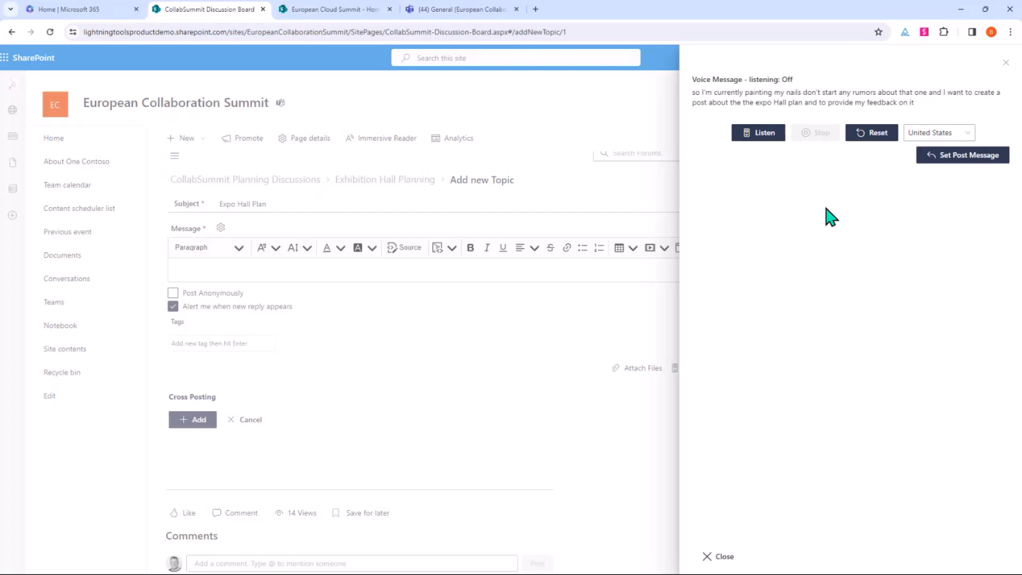
{"action": "left_click", "coordinate": [972, 158]}
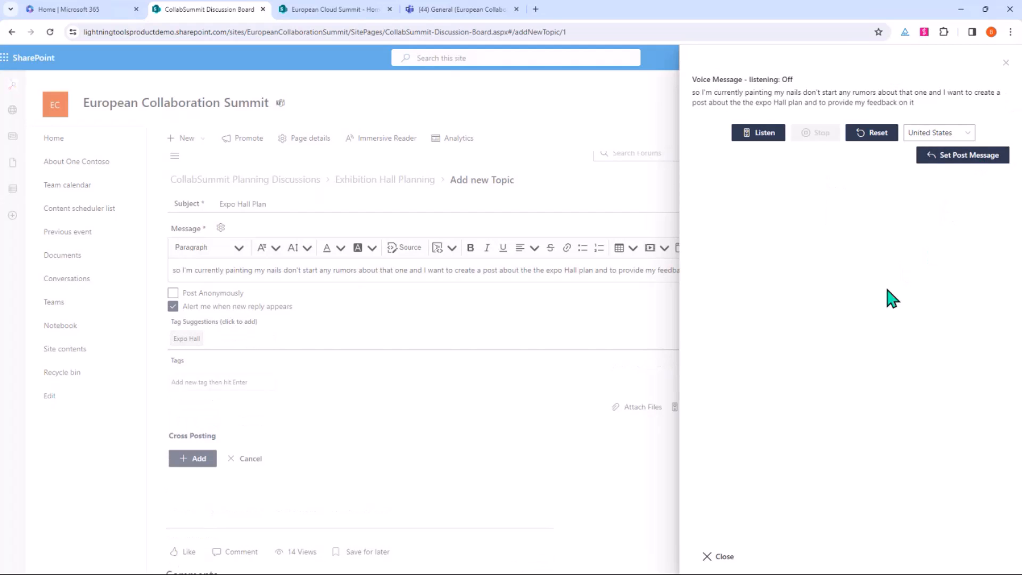
{"action": "left_click", "coordinate": [716, 558]}
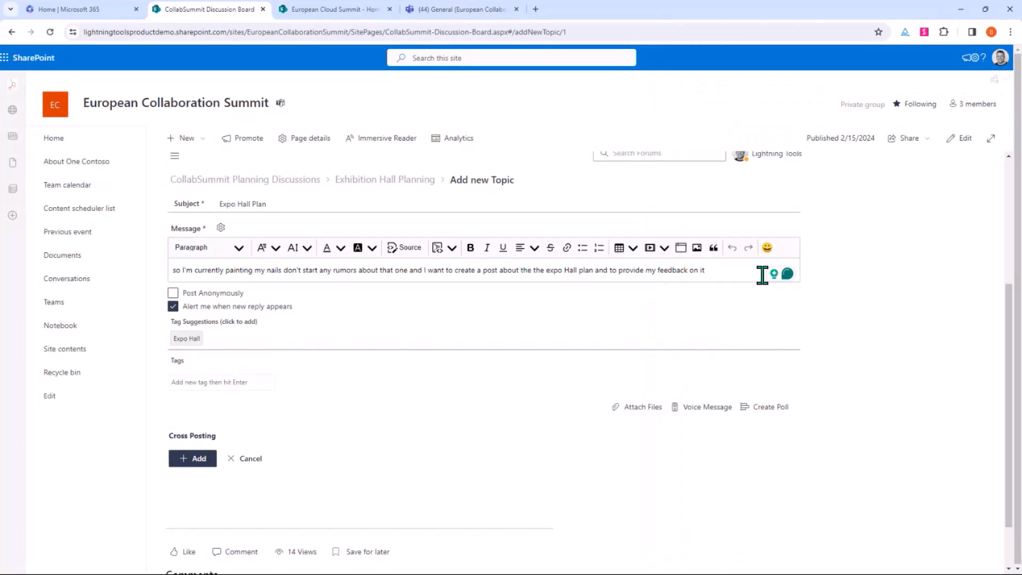
- Apply the suggested Expo Hall tag to the new topic and publish it
{"action": "left_click", "coordinate": [186, 338]}
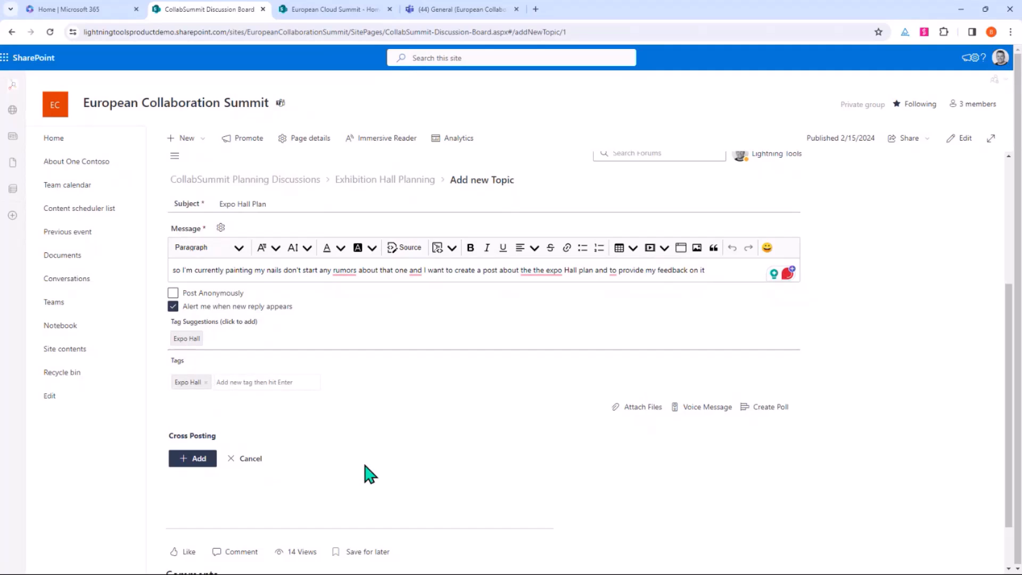
{"action": "left_click", "coordinate": [196, 461]}
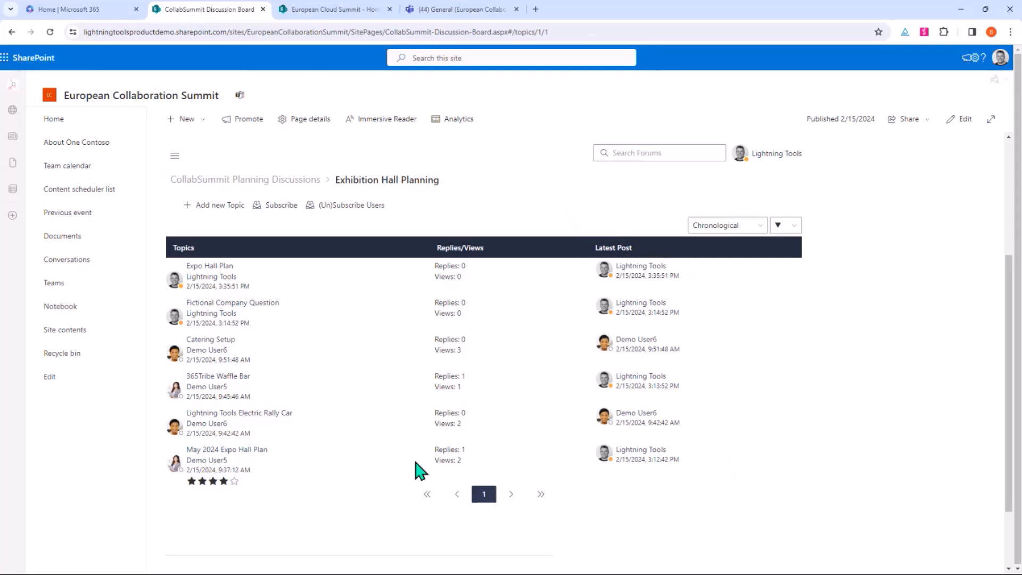
- Reopen the Expo Hall Plan topic from the discussions overview, and view the board's Top Contributors list
{"action": "left_click", "coordinate": [285, 180]}
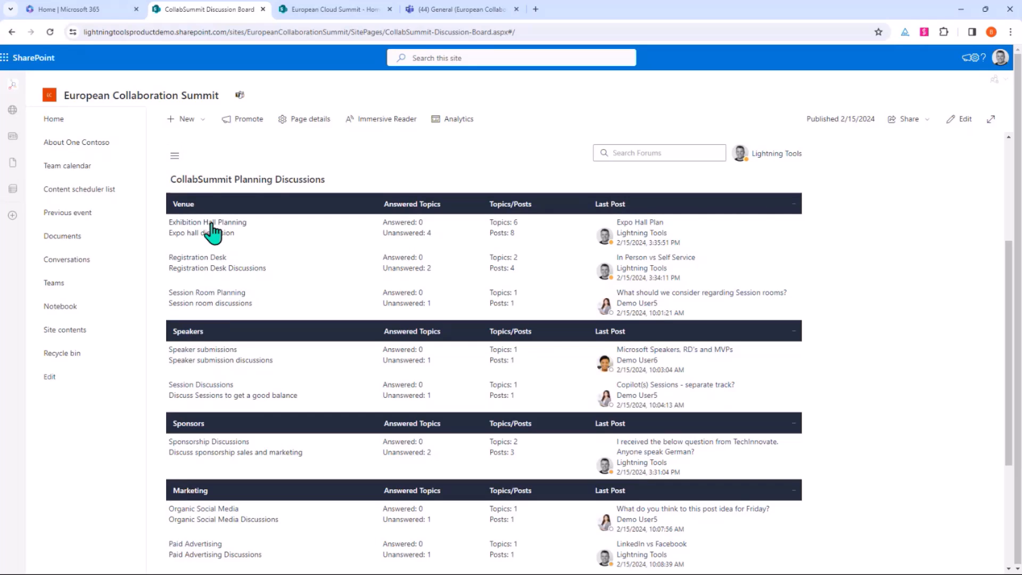
{"action": "left_click", "coordinate": [213, 230]}
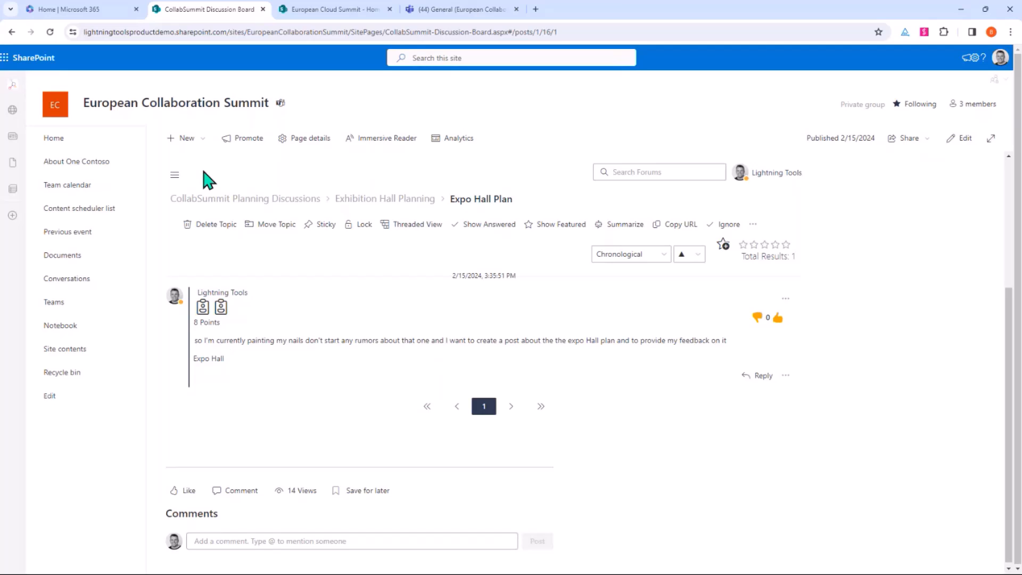
{"action": "left_click", "coordinate": [175, 176]}
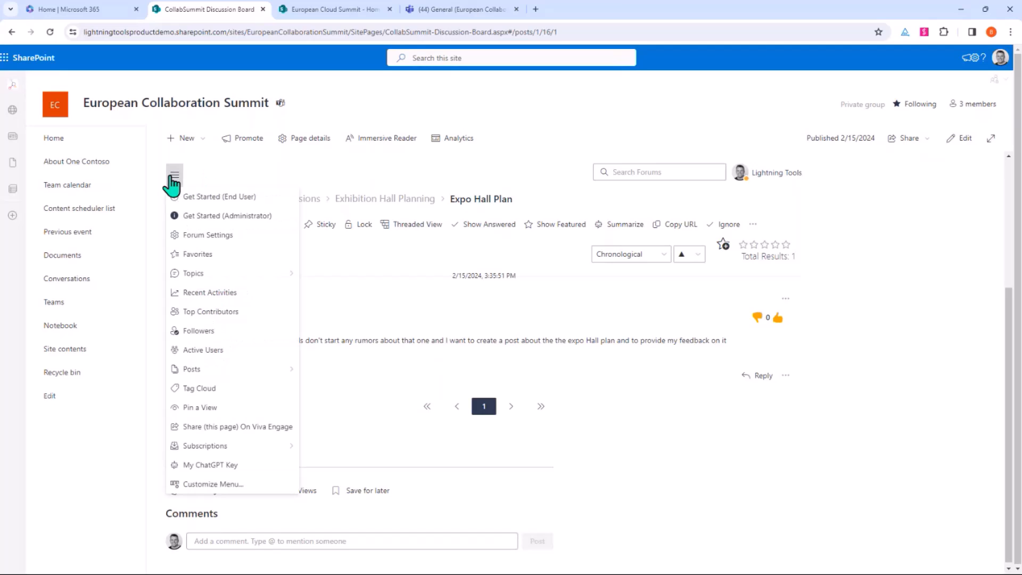
{"action": "left_click", "coordinate": [210, 312]}
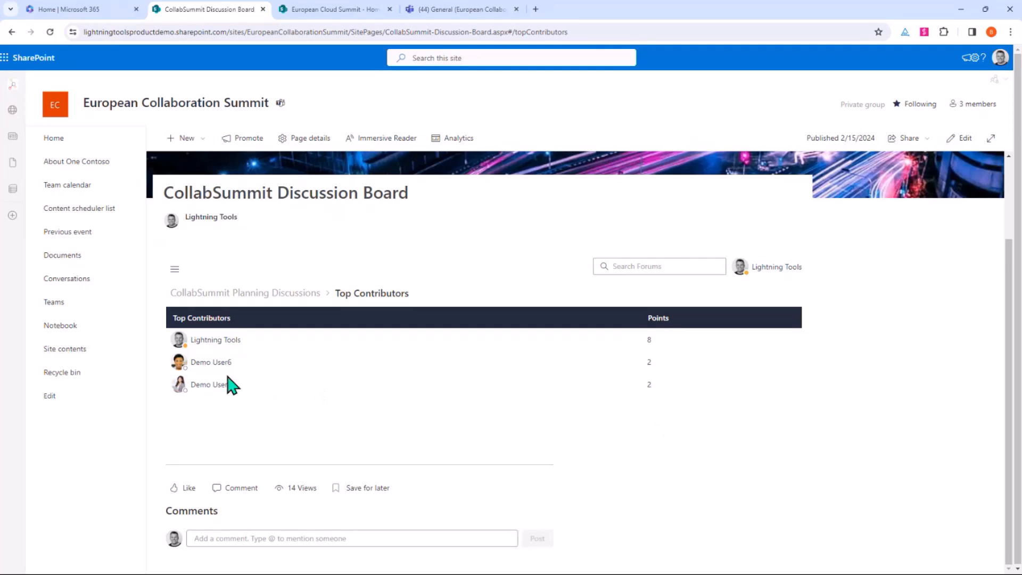
{"action": "mouse_move", "coordinate": [182, 365]}
- Return to the CollabSummit Planning Discussions overview and start another new topic in the Exhibition Hall Planning forum
{"action": "left_click", "coordinate": [295, 294]}
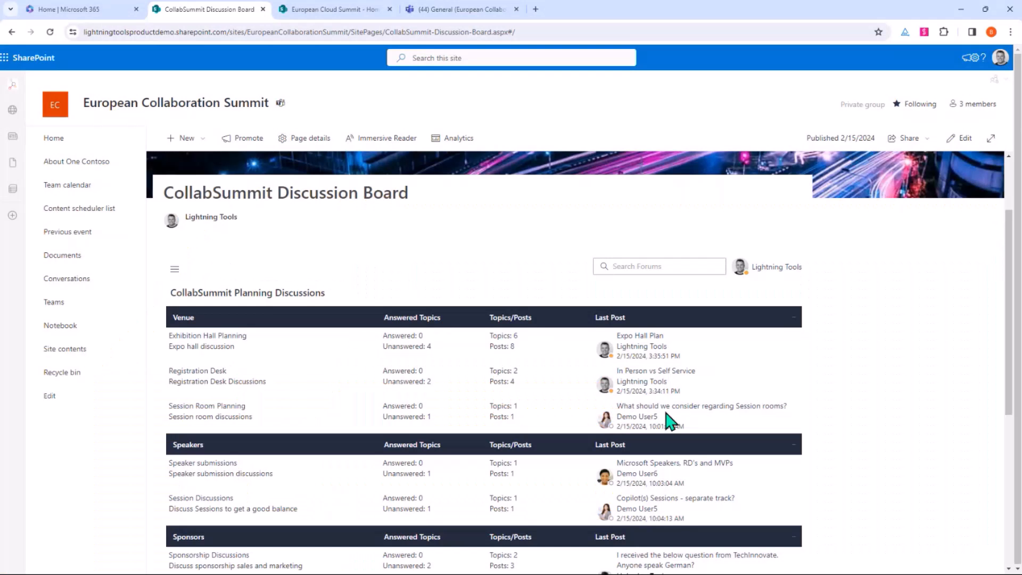
{"action": "left_click", "coordinate": [212, 337]}
{"action": "left_click", "coordinate": [240, 319]}
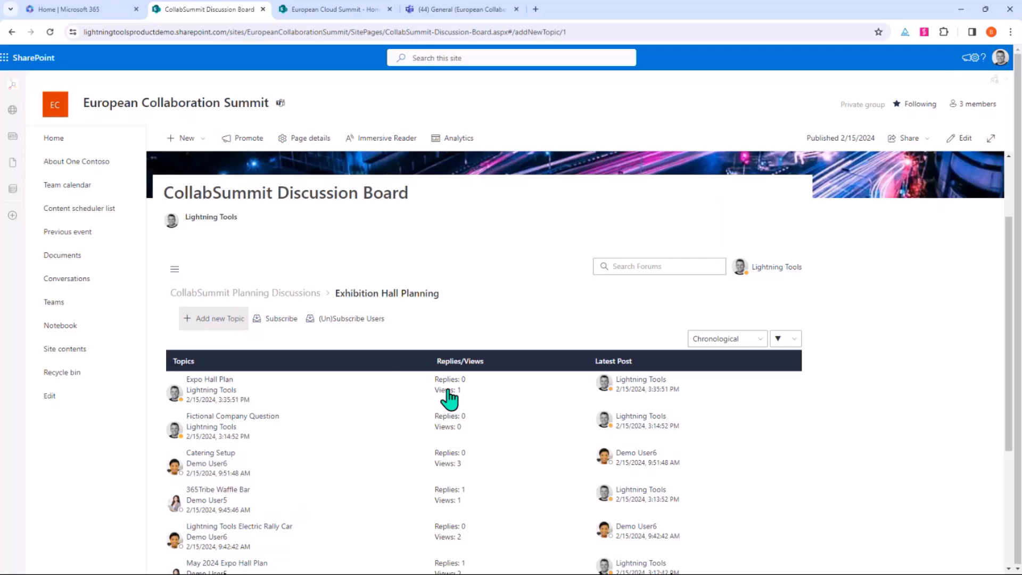
- Insert a JavaScript code block with syntax highlighting into the new topic's message and review the available languages
{"action": "left_click", "coordinate": [384, 394]}
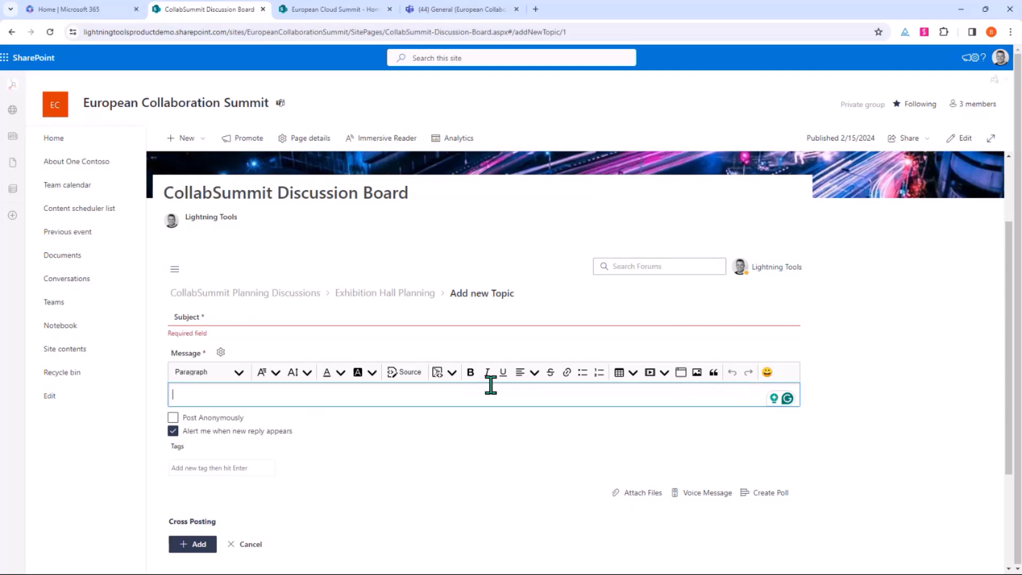
{"action": "left_click", "coordinate": [450, 374]}
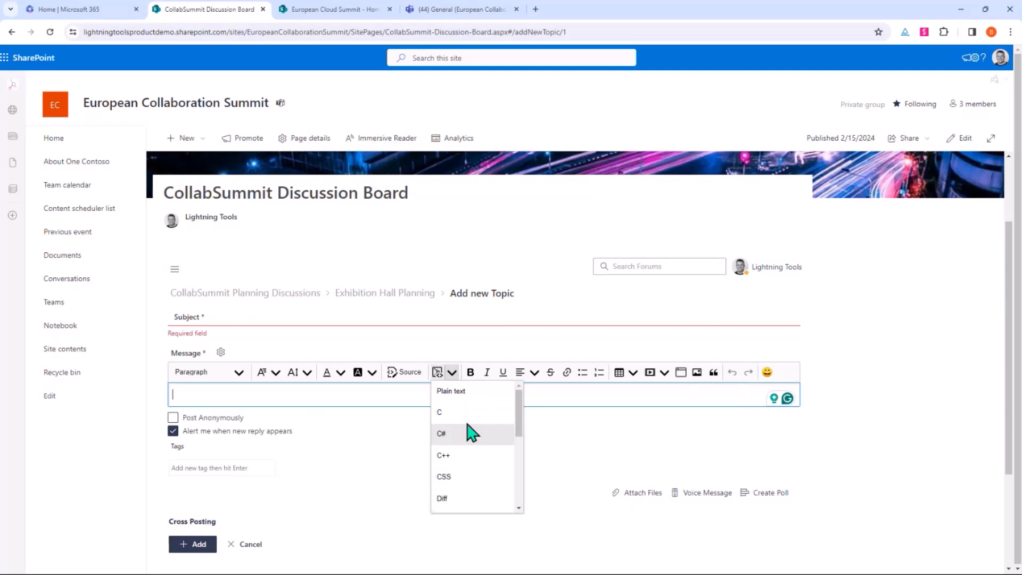
{"action": "left_click_drag", "start_coordinate": [519, 412], "coordinate": [520, 445]}
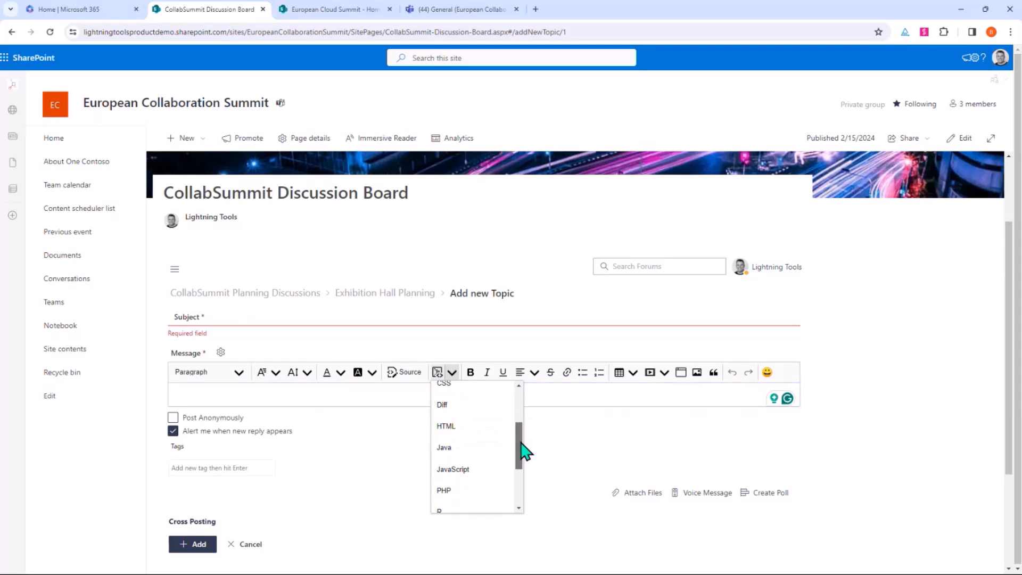
{"action": "left_click", "coordinate": [493, 471]}
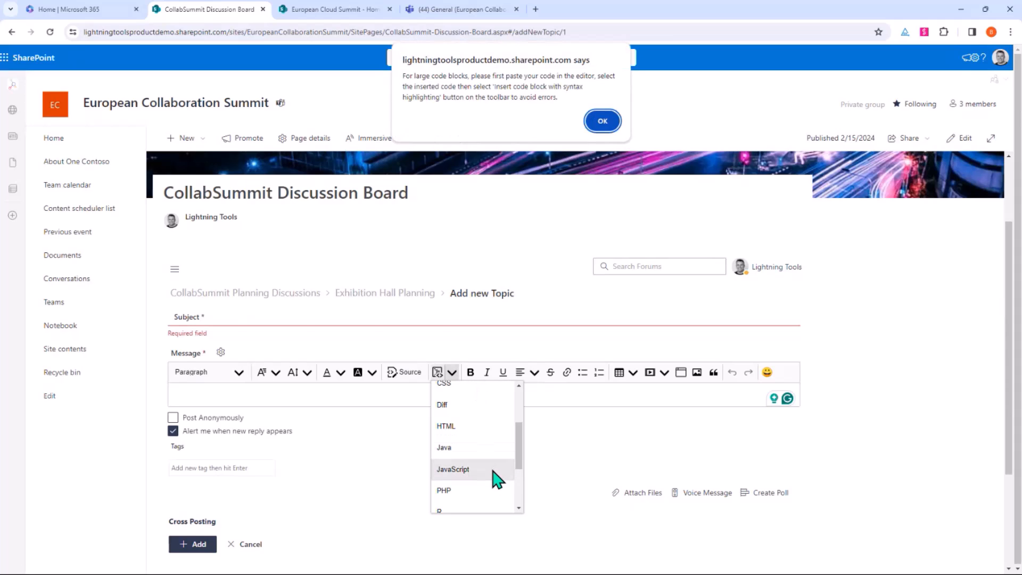
{"action": "left_click", "coordinate": [603, 122]}
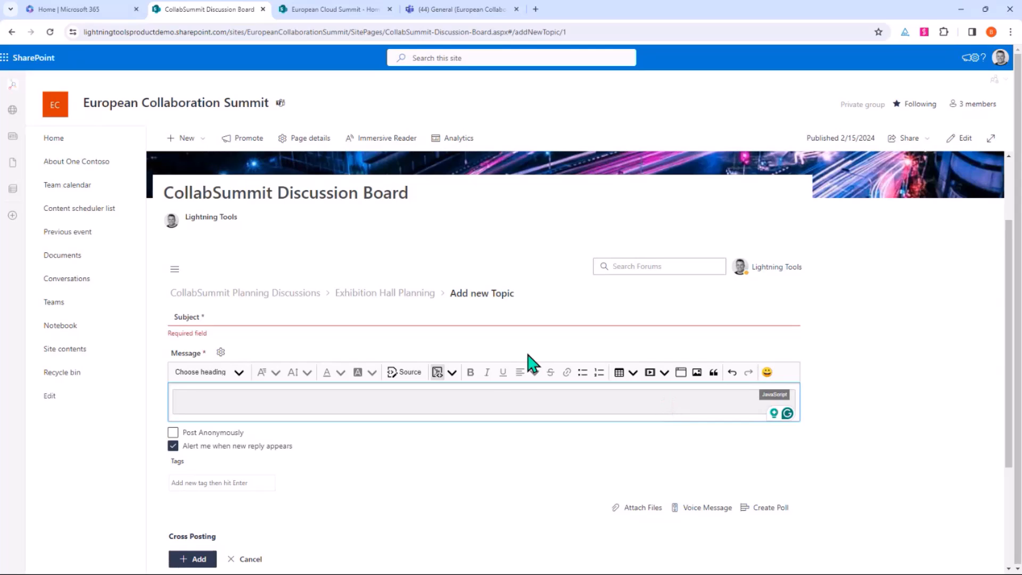
{"action": "left_click", "coordinate": [453, 373]}
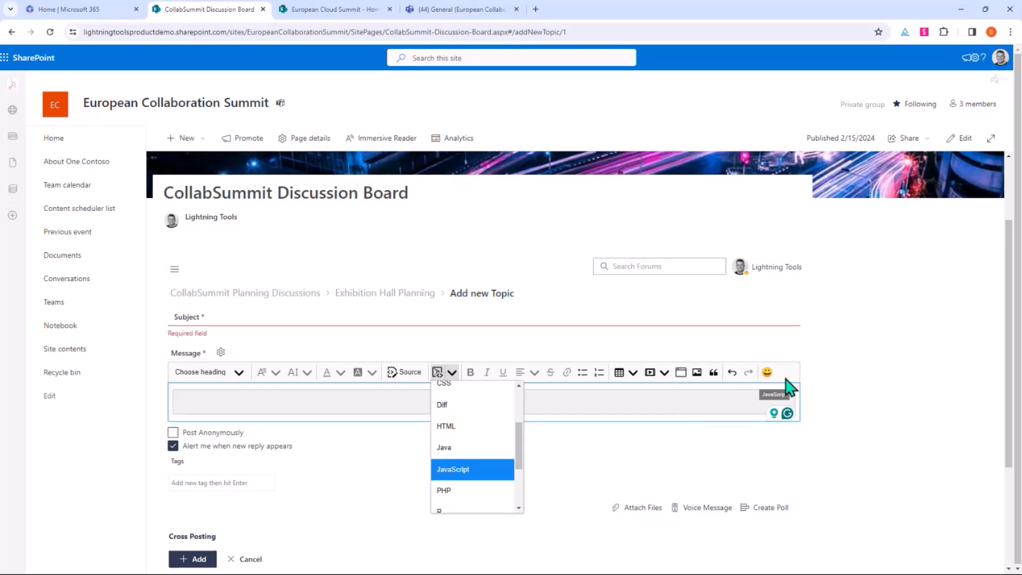
{"action": "left_click", "coordinate": [890, 444]}
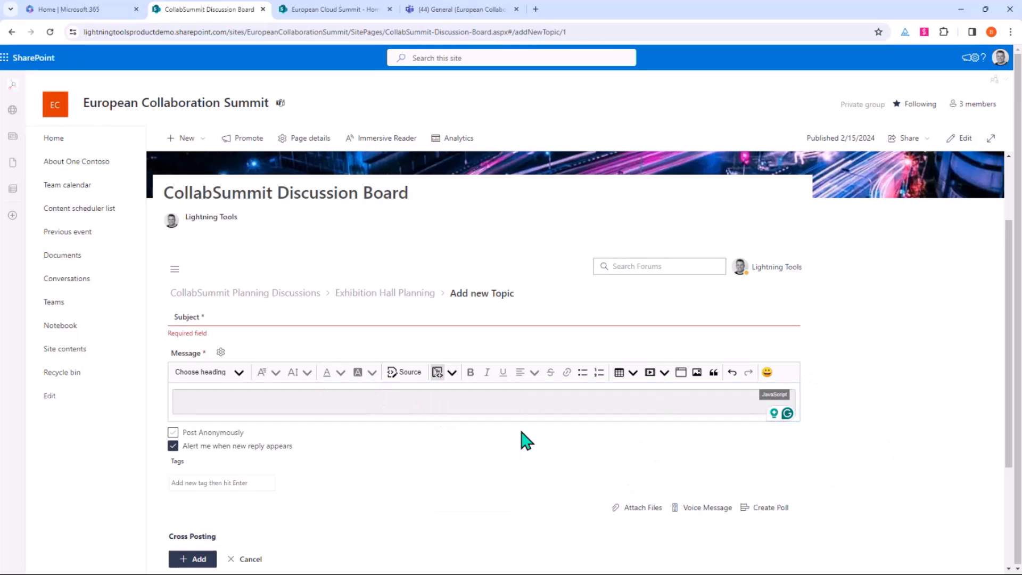
- Customize the message editor toolbar by turning off Insert Table, IFrame, Syntax Highlighting and Emoji, and save the settings
{"action": "left_click", "coordinate": [221, 354]}
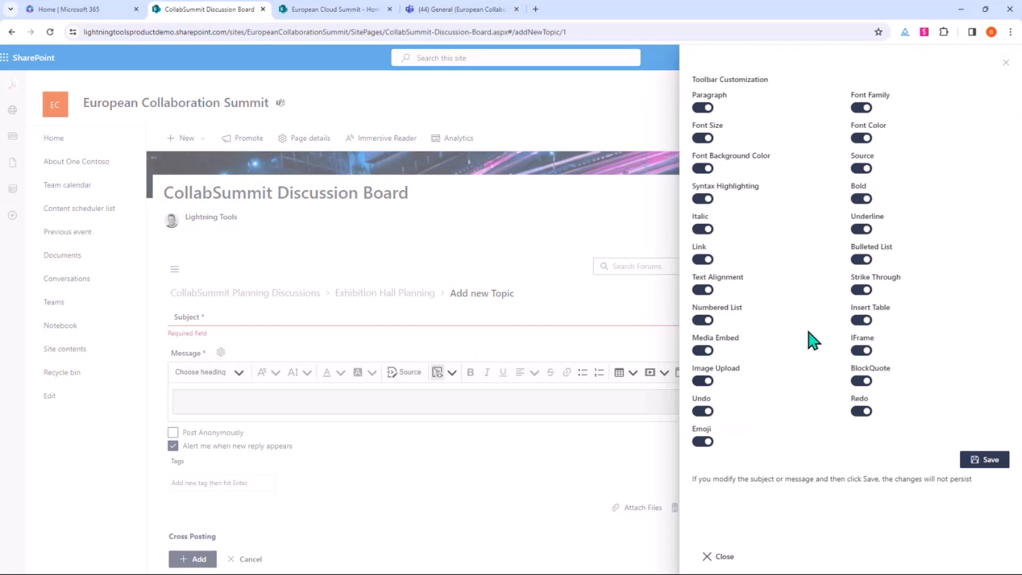
{"action": "left_click", "coordinate": [862, 320]}
{"action": "left_click", "coordinate": [861, 350]}
{"action": "left_click", "coordinate": [703, 199]}
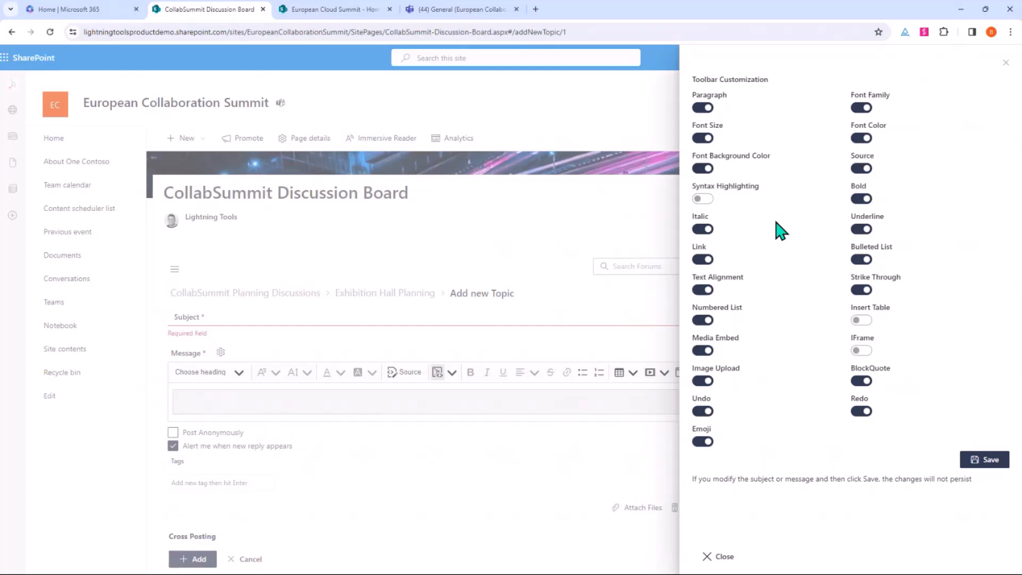
{"action": "left_click", "coordinate": [704, 443]}
{"action": "left_click", "coordinate": [965, 460]}
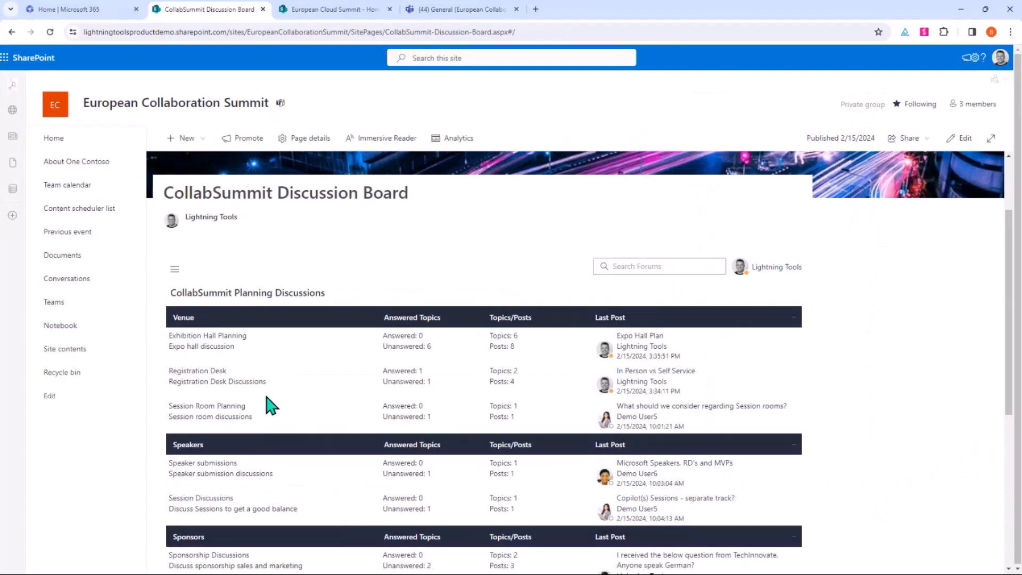
- Check the customized editor toolbar in a new Exhibition Hall Planning topic, and return to the discussions overview
{"action": "left_click", "coordinate": [229, 340]}
{"action": "left_click", "coordinate": [221, 318]}
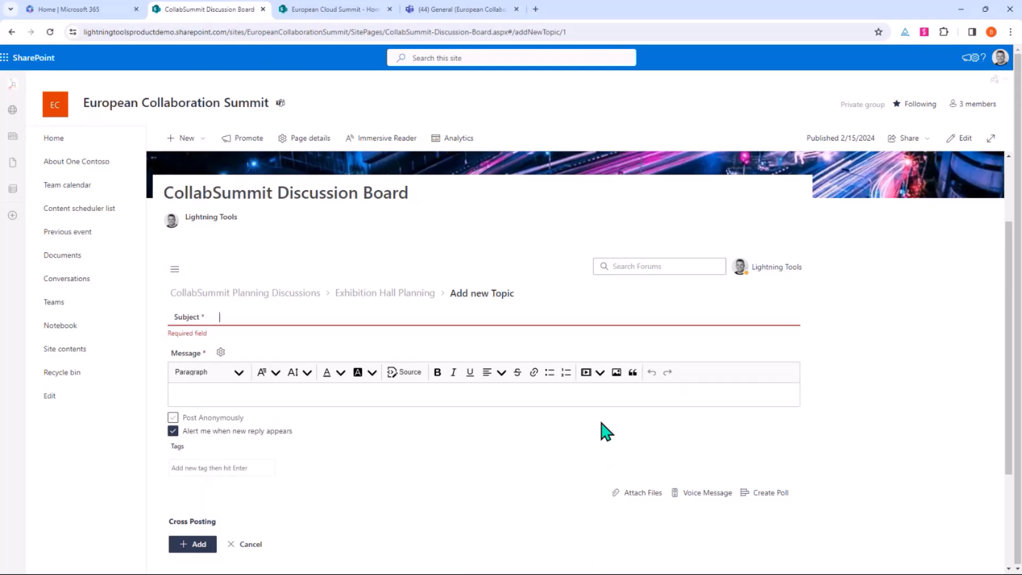
{"action": "left_click", "coordinate": [315, 294]}
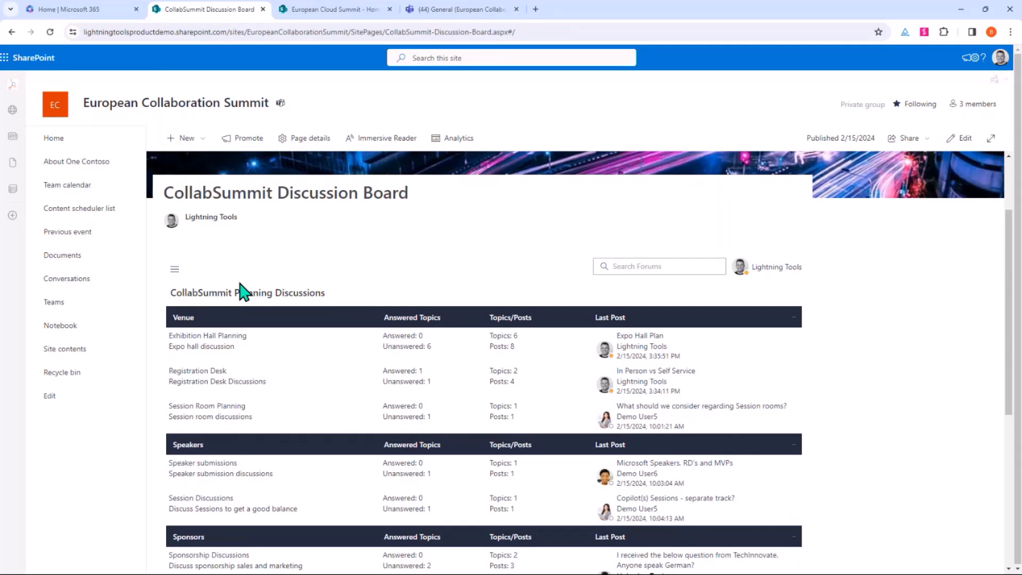
- Customize the discussion board's menu by turning off Top Contributors and My Posts, save it, and check the resulting menu
{"action": "left_click", "coordinate": [176, 270]}
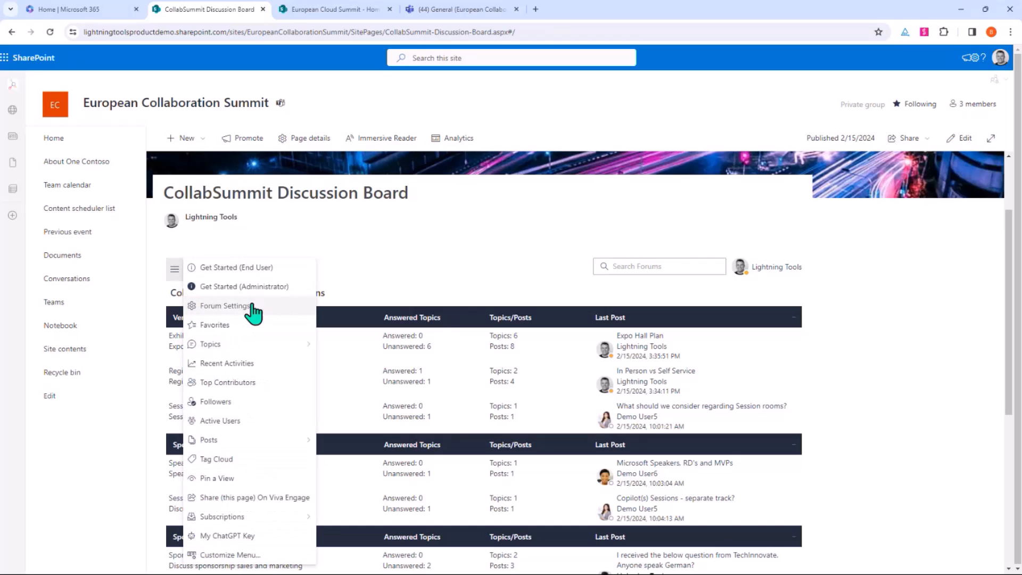
{"action": "mouse_move", "coordinate": [245, 346]}
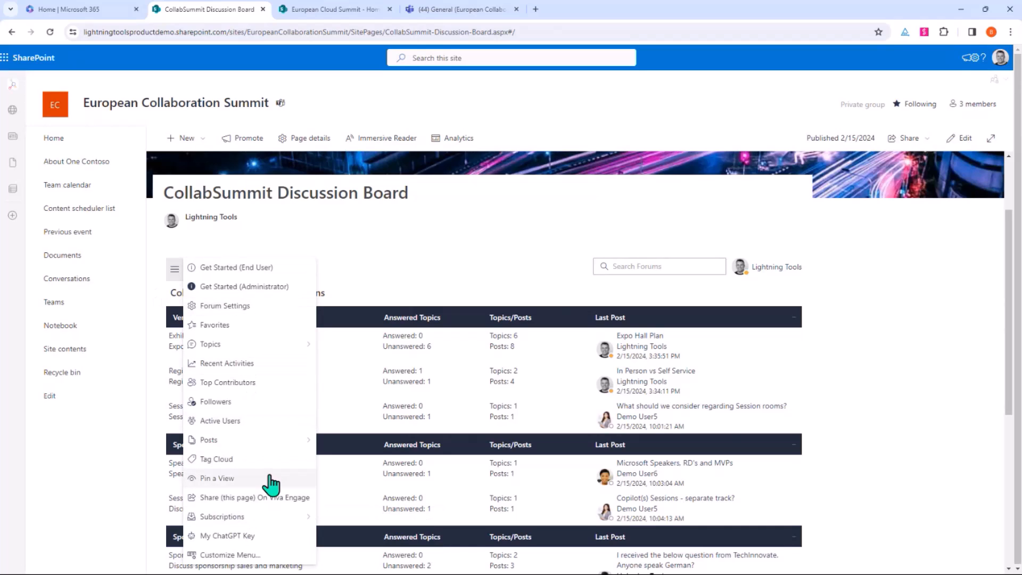
{"action": "mouse_move", "coordinate": [268, 443]}
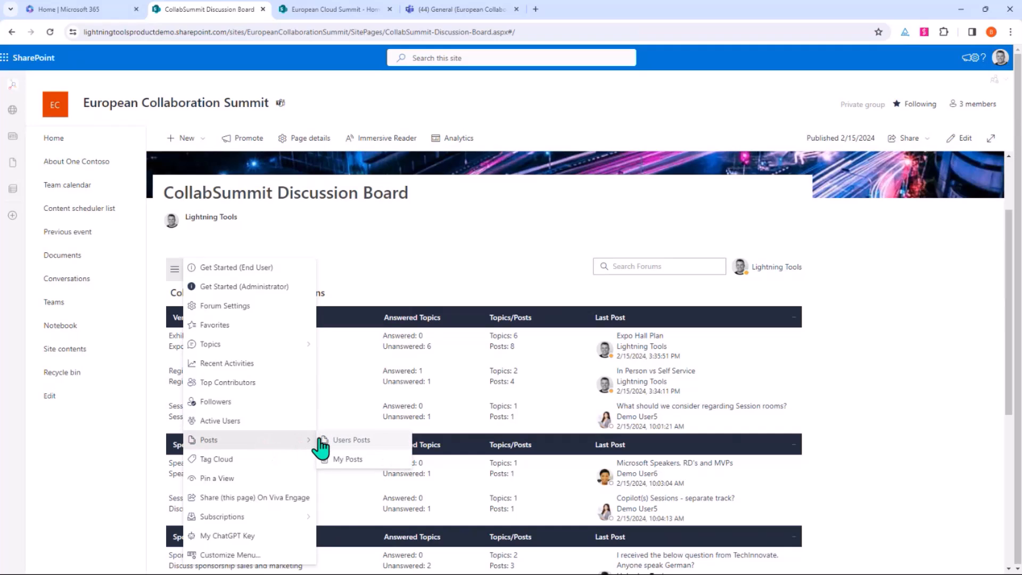
{"action": "left_click", "coordinate": [233, 556]}
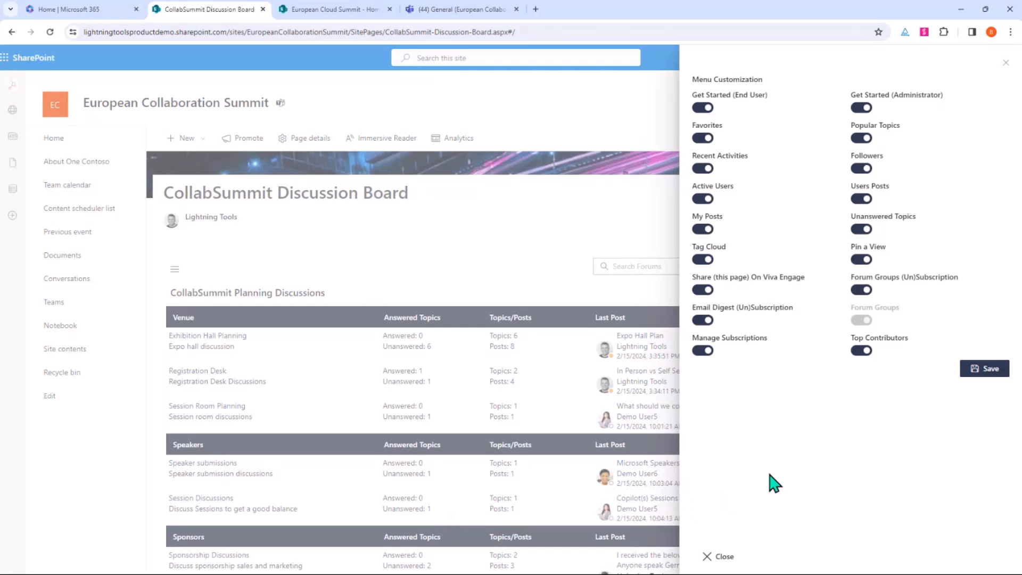
{"action": "left_click", "coordinate": [861, 350]}
{"action": "left_click", "coordinate": [704, 230]}
{"action": "left_click", "coordinate": [973, 369]}
{"action": "left_click", "coordinate": [175, 269]}
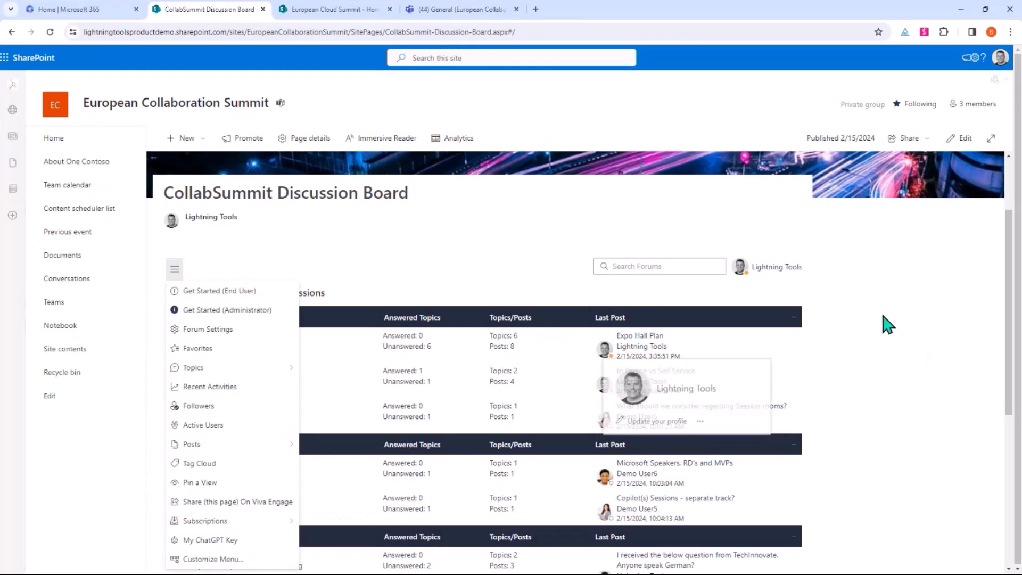
{"action": "left_click", "coordinate": [900, 277]}
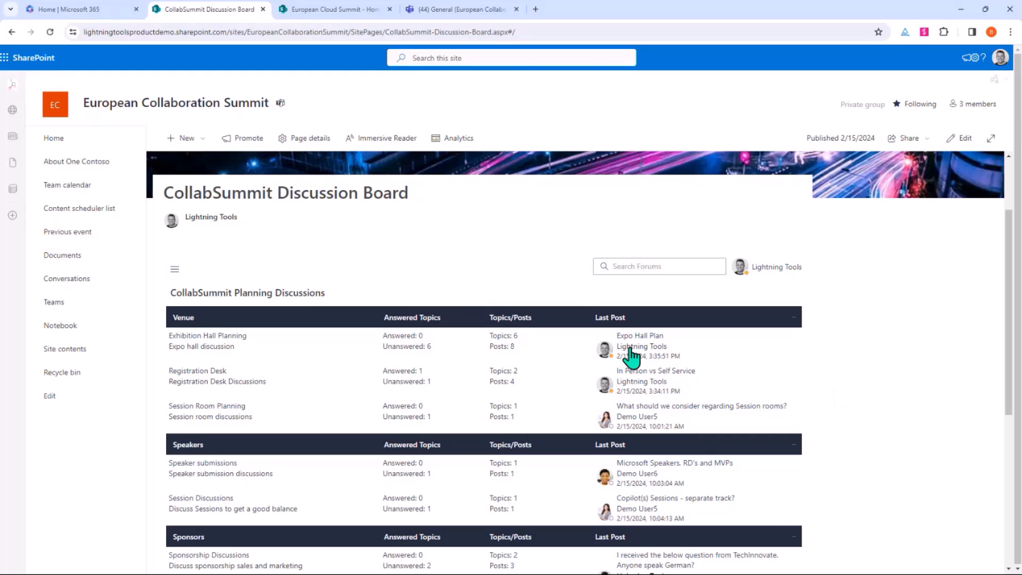
- Switch to Teams and add a Social Squared Forums tab to the European Collaboration Summit team's General channel, closing the tab's settings pane
{"action": "scroll", "coordinate": [598, 352], "scroll_direction": "down", "scroll_amount": 5}
{"action": "scroll", "coordinate": [597, 351], "scroll_direction": "up", "scroll_amount": 5}
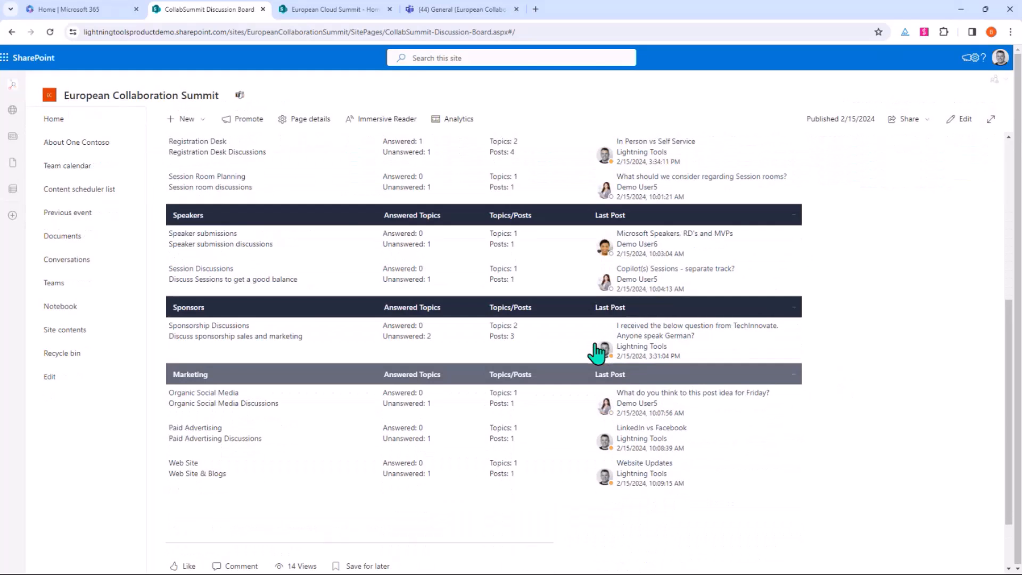
{"action": "left_click", "coordinate": [453, 10]}
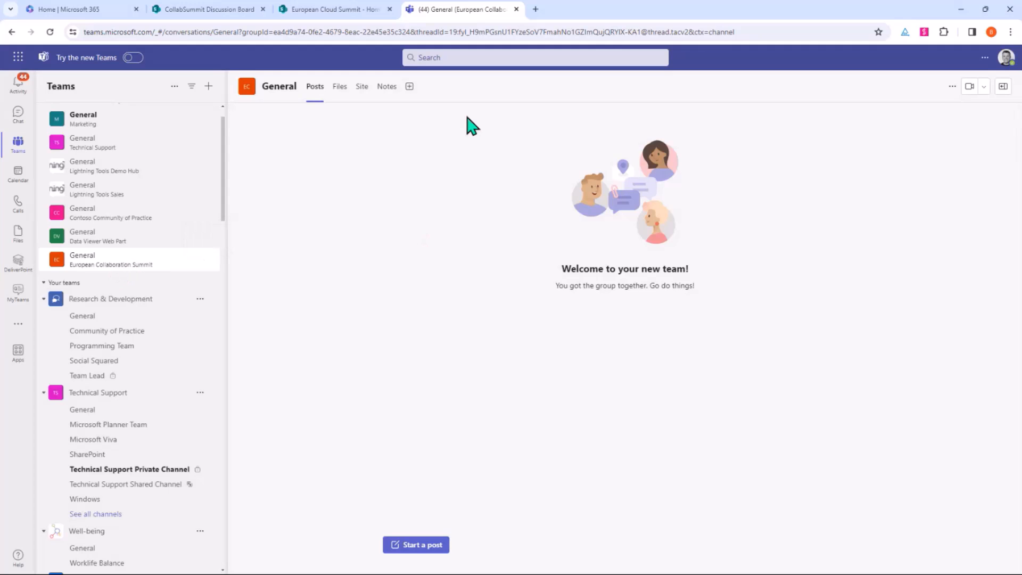
{"action": "left_click", "coordinate": [410, 87]}
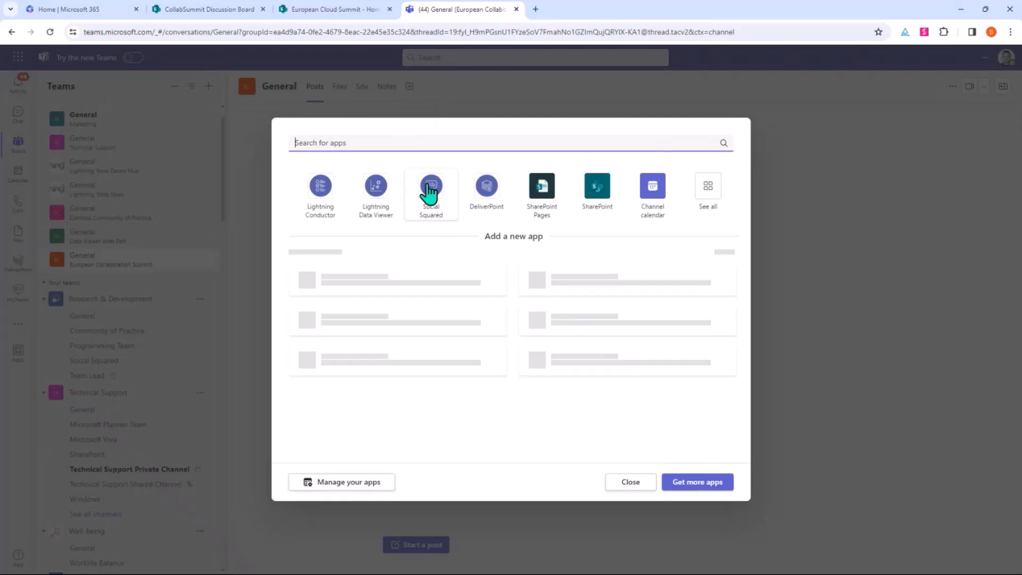
{"action": "key", "text": "Escape"}
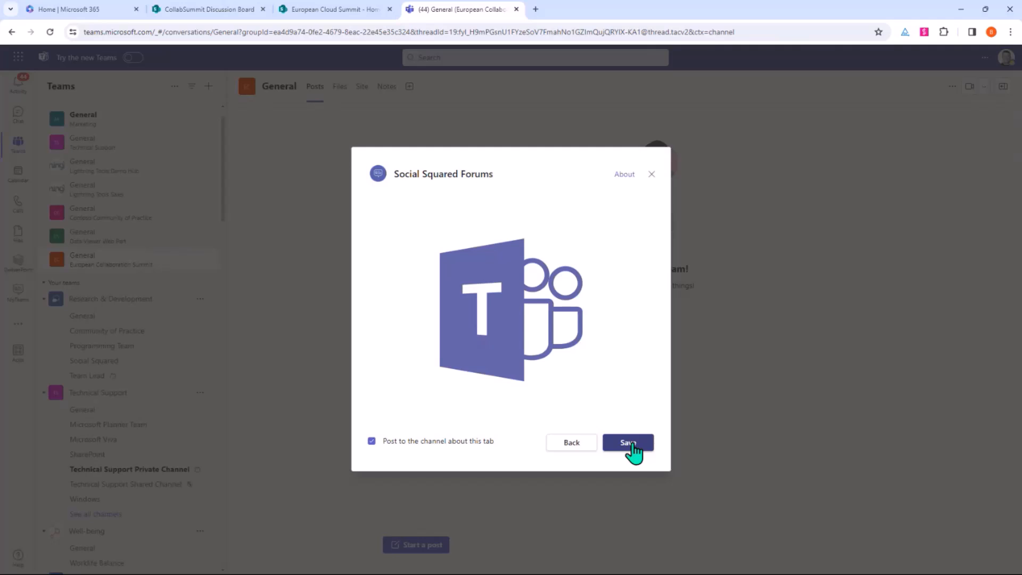
{"action": "left_click", "coordinate": [634, 446]}
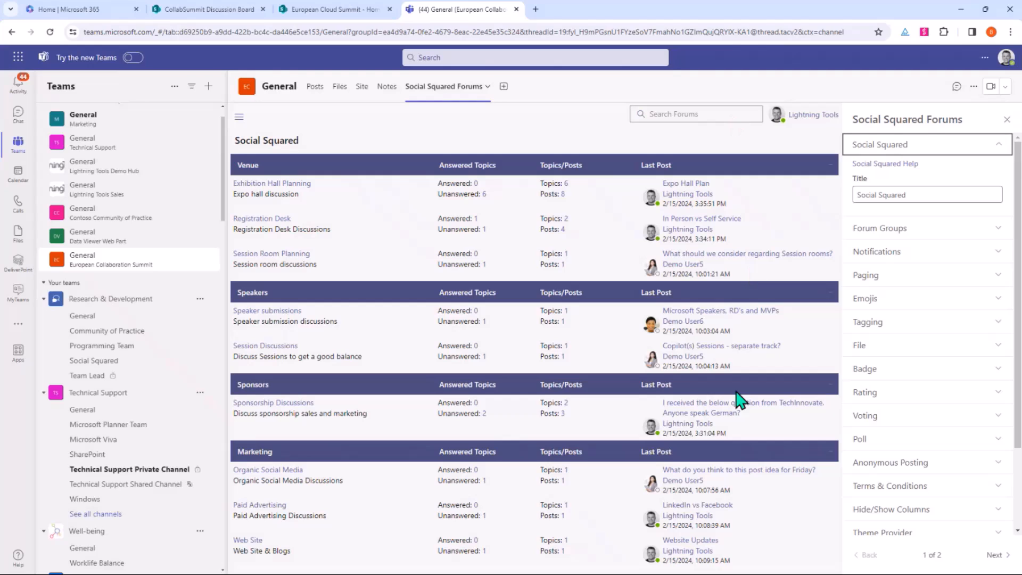
{"action": "left_click", "coordinate": [1008, 121]}
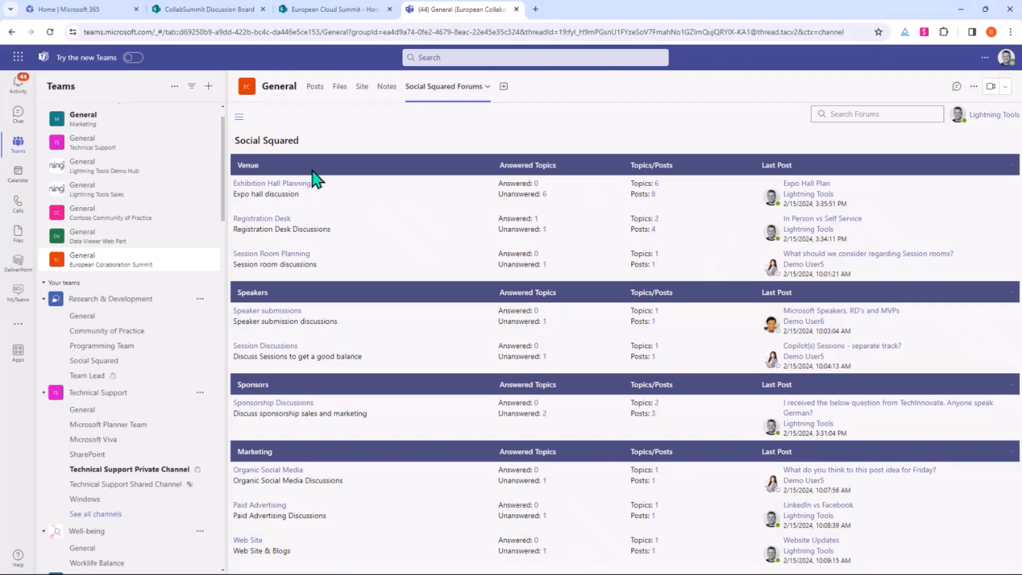
- Review the Exhibition Hall Planning forum and its new topic form within Teams, and return to the forums overview
{"action": "left_click", "coordinate": [290, 191]}
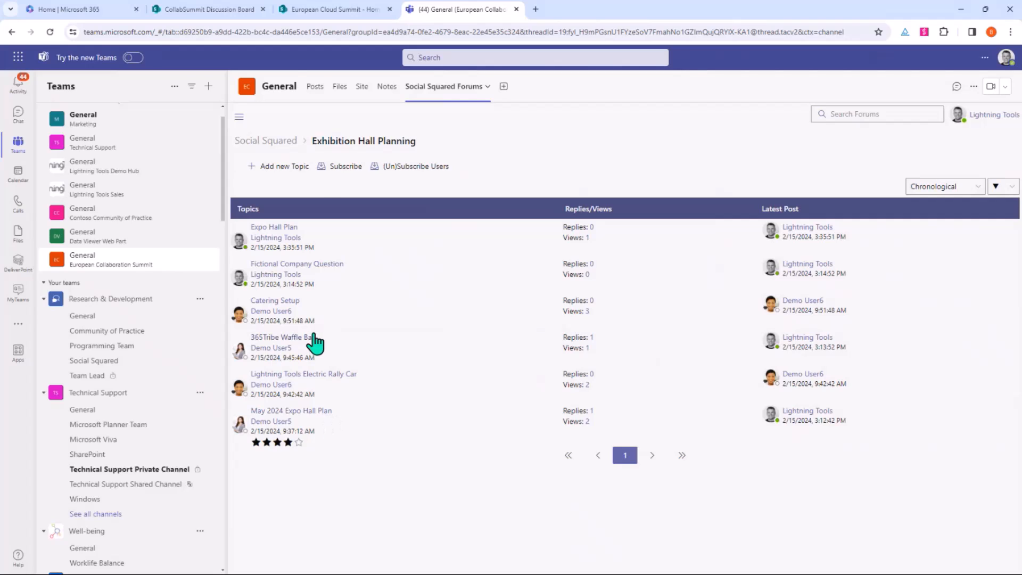
{"action": "left_click", "coordinate": [267, 166]}
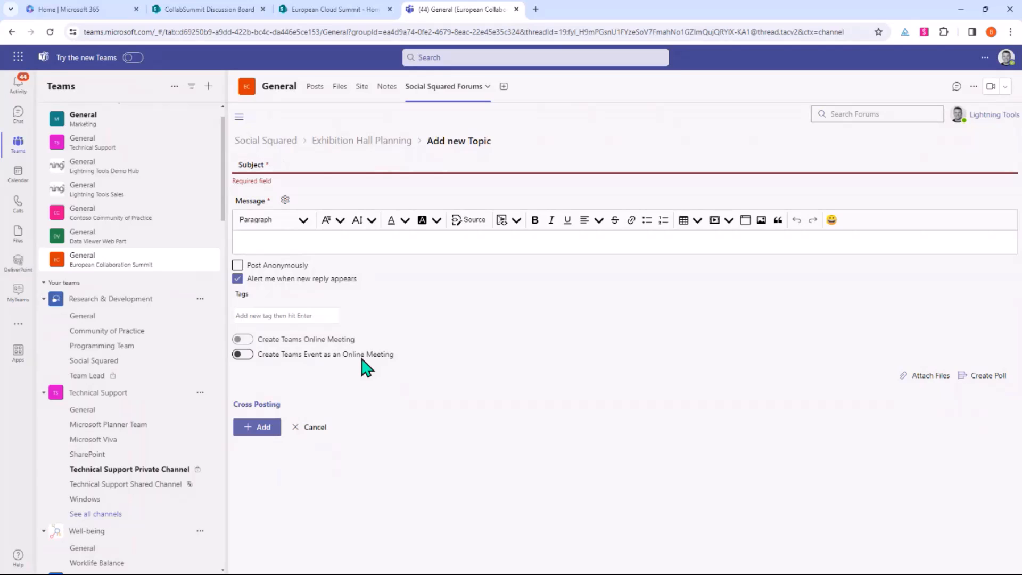
{"action": "left_click", "coordinate": [318, 427]}
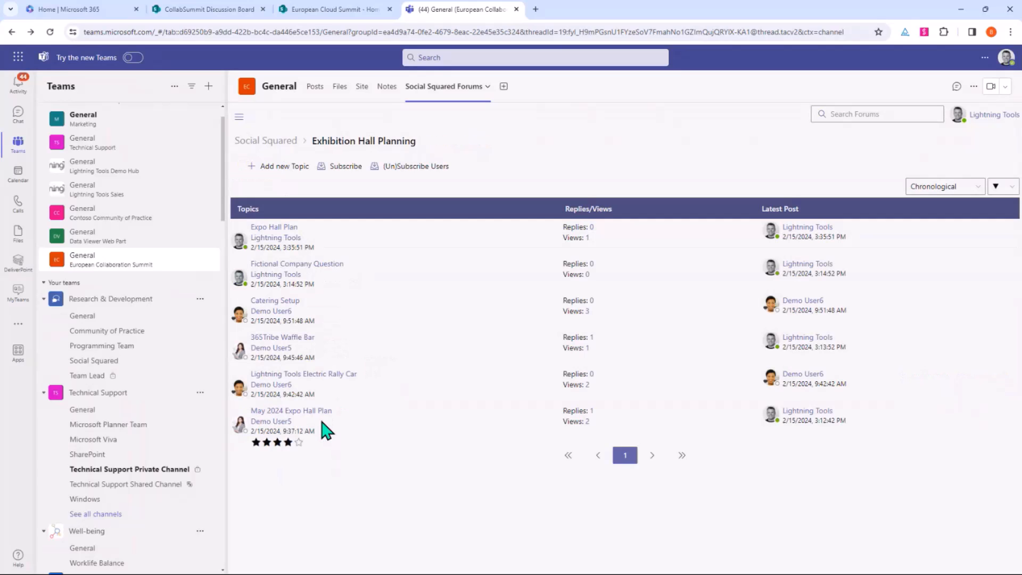
{"action": "left_click", "coordinate": [290, 148]}
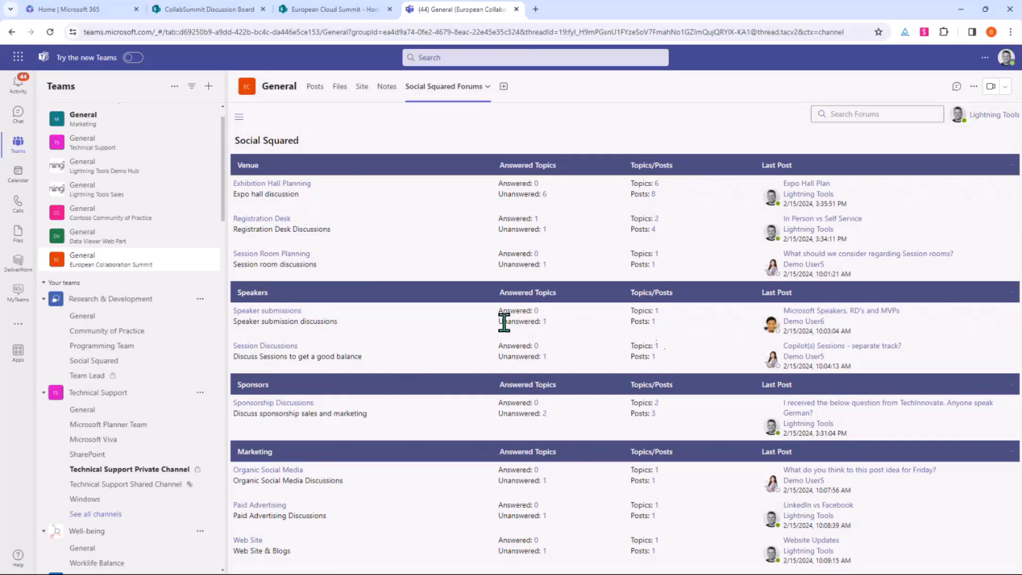
- Start a reply to the Microsoft Speakers, RD's and MVPs topic in Speaker submissions and enable creating a Teams event as an online meeting
{"action": "left_click", "coordinate": [265, 312]}
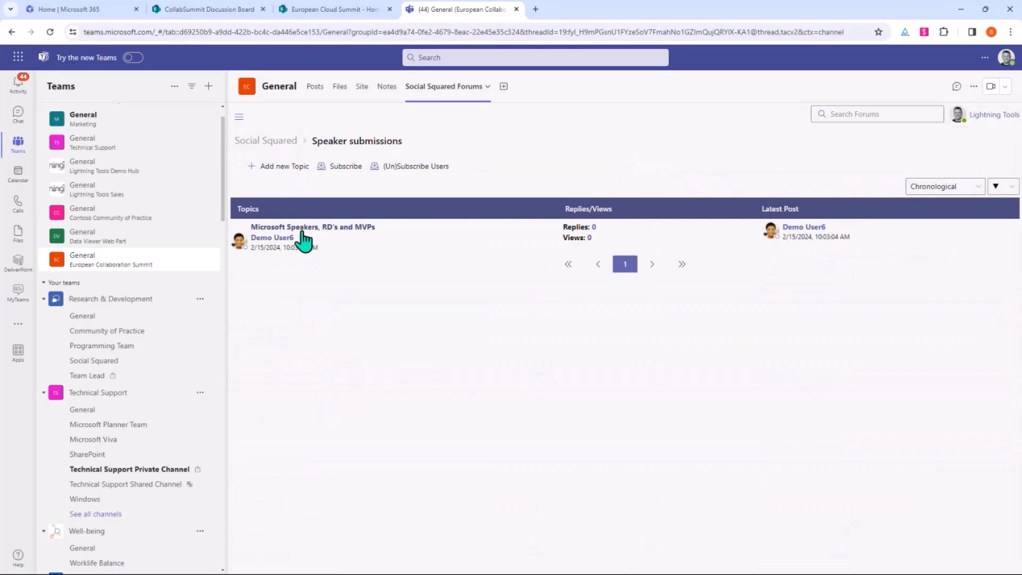
{"action": "left_click", "coordinate": [295, 227]}
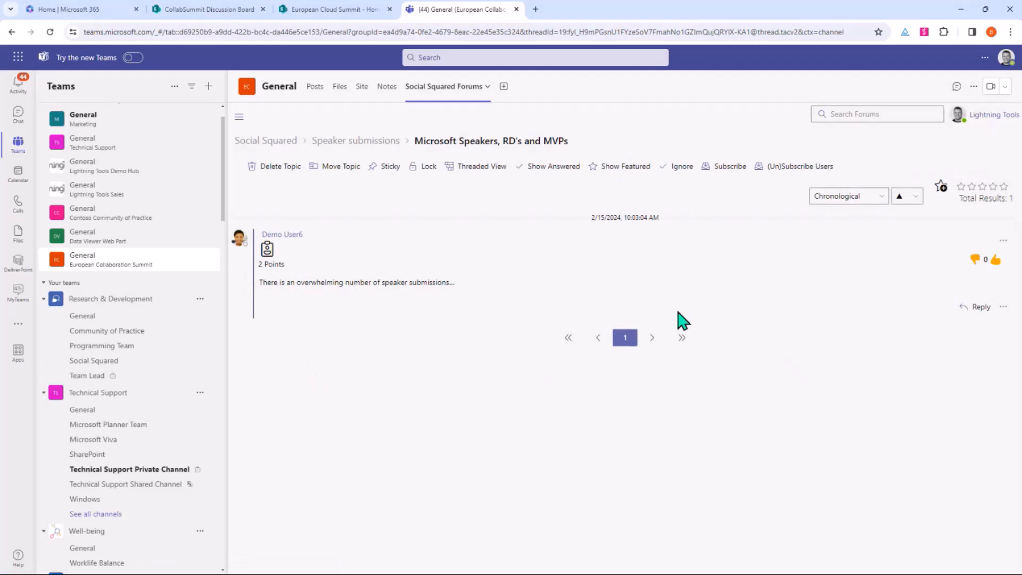
{"action": "left_click", "coordinate": [979, 309]}
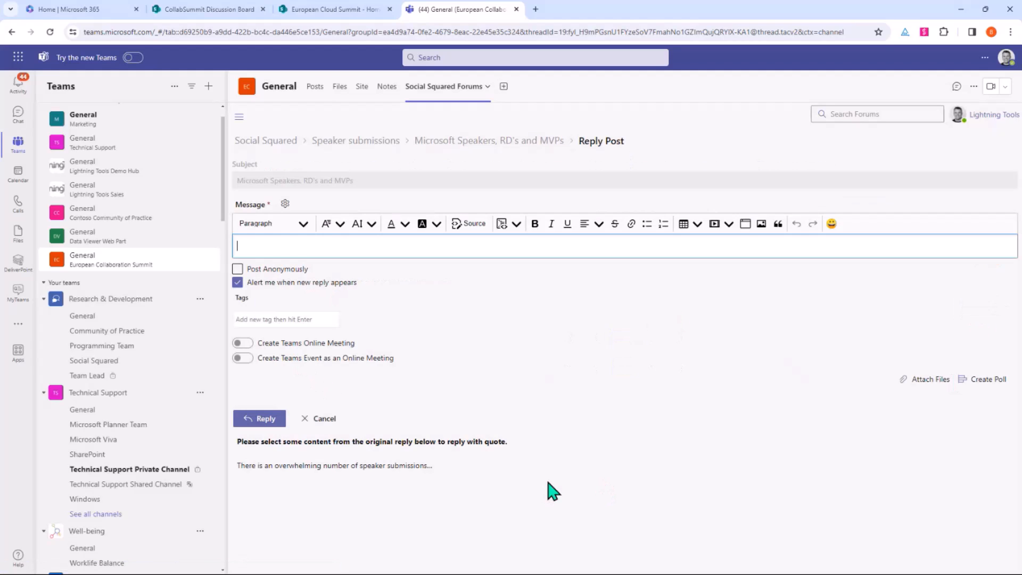
{"action": "left_click", "coordinate": [242, 344]}
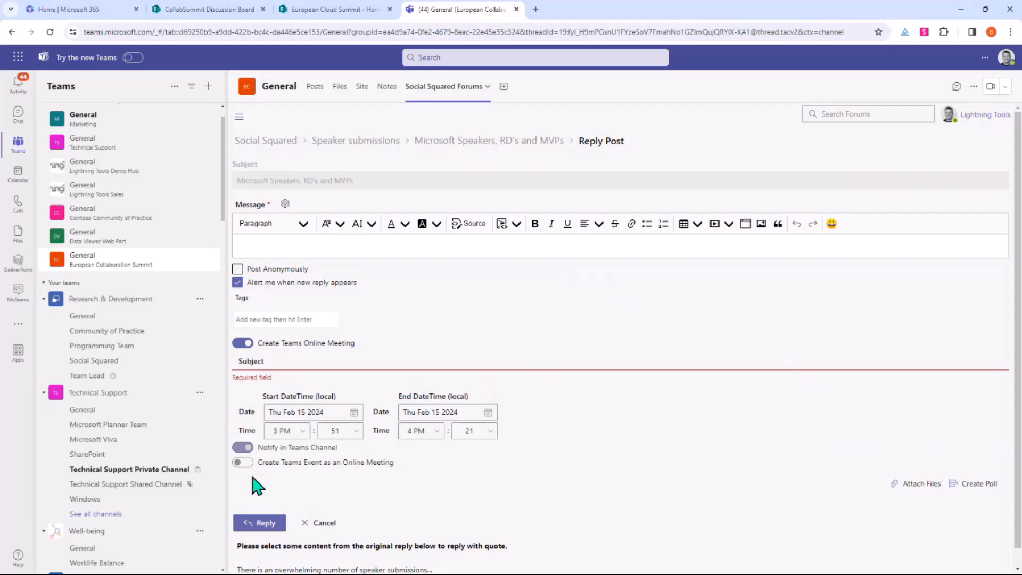
{"action": "left_click", "coordinate": [242, 462]}
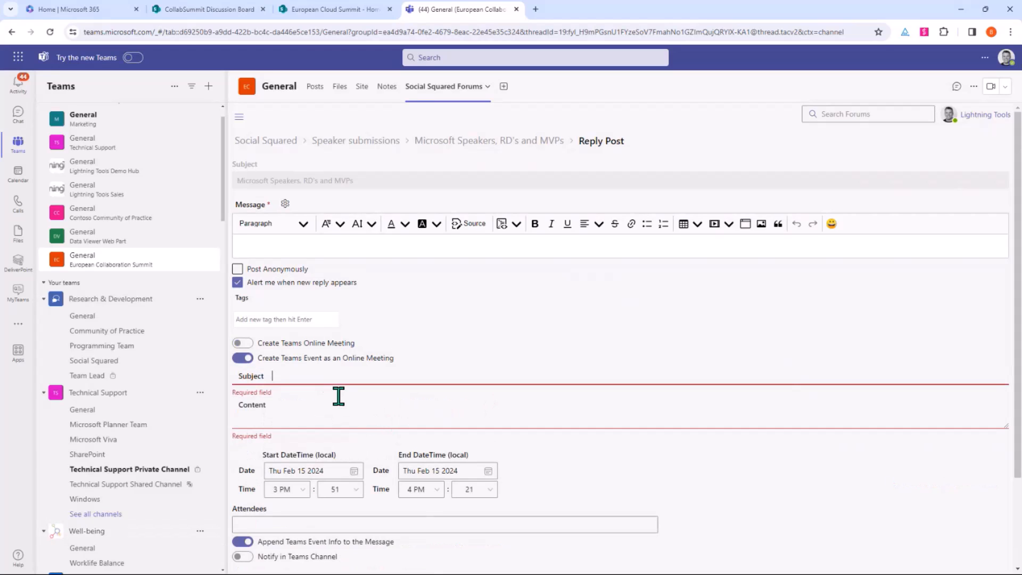
- Enter the Teams event subject "Speaker discussion" and content "we need to bottom this out.", and try to post the reply
{"action": "type", "text": "Speak"}
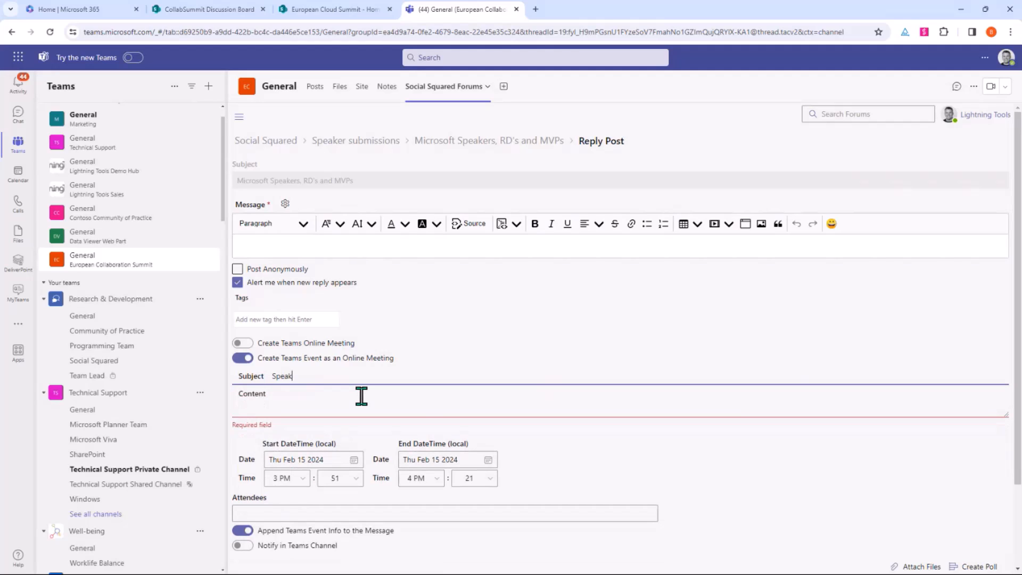
{"action": "type", "text": "er discussion"}
{"action": "left_click", "coordinate": [359, 408]}
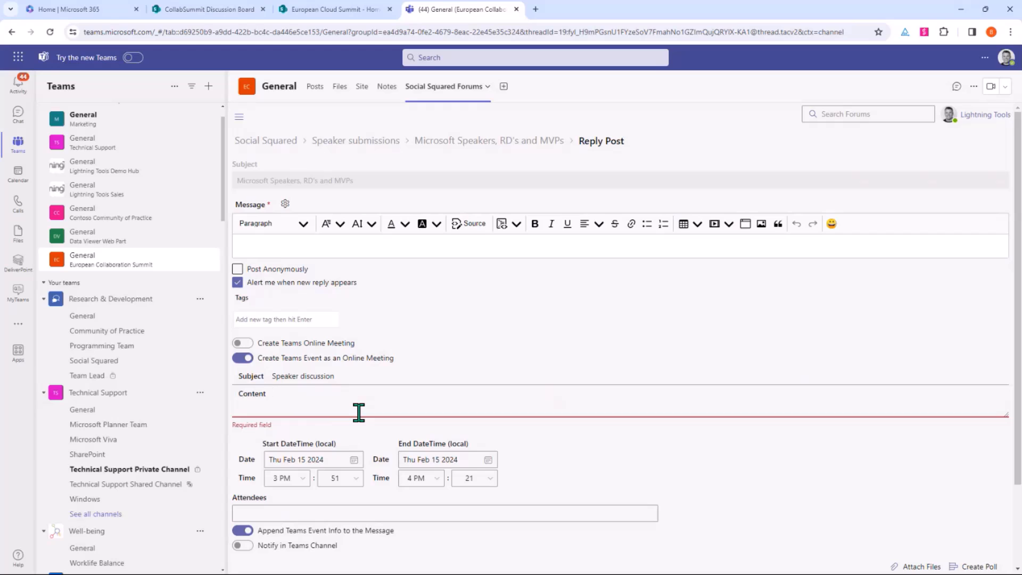
{"action": "type", "text": "we need to b"}
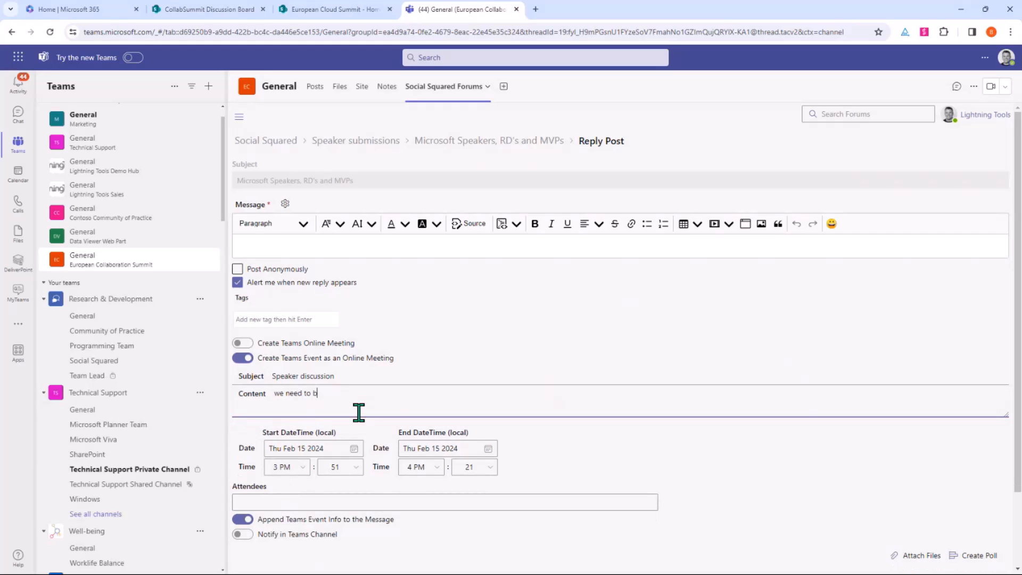
{"action": "type", "text": "ottom this out."}
{"action": "scroll", "coordinate": [338, 421], "scroll_direction": "down", "scroll_amount": 2}
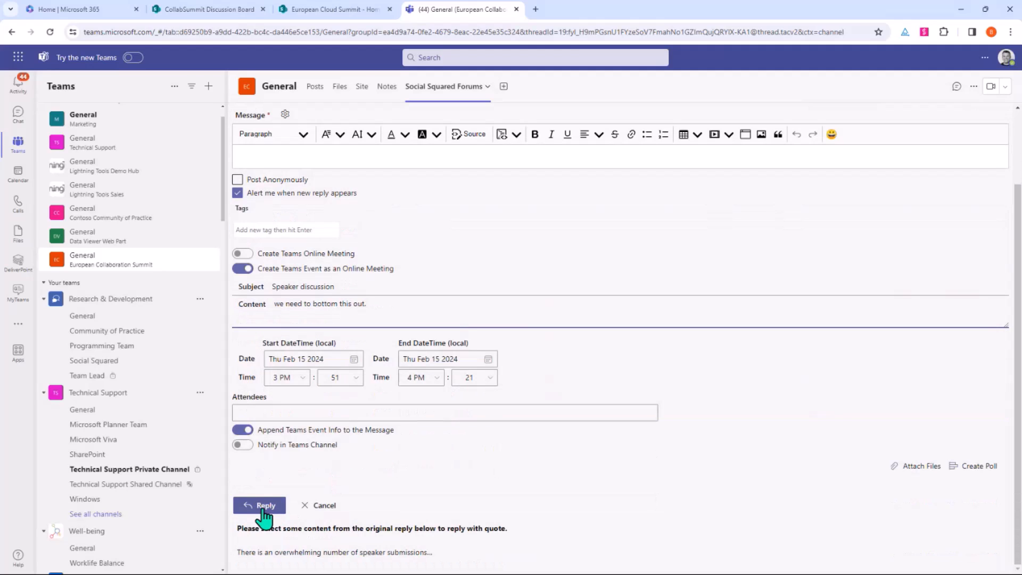
{"action": "left_click", "coordinate": [330, 506]}
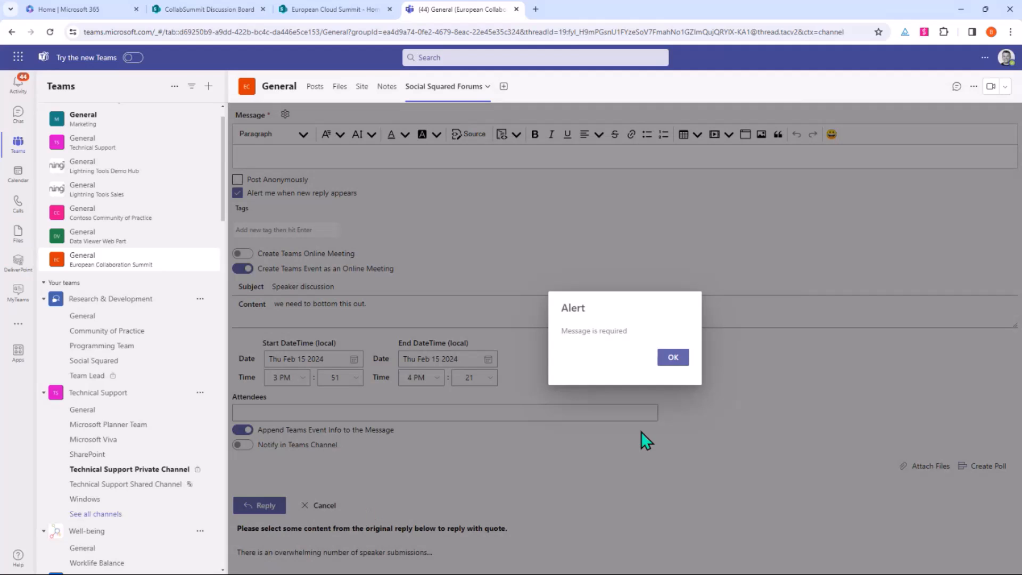
{"action": "left_click", "coordinate": [672, 357]}
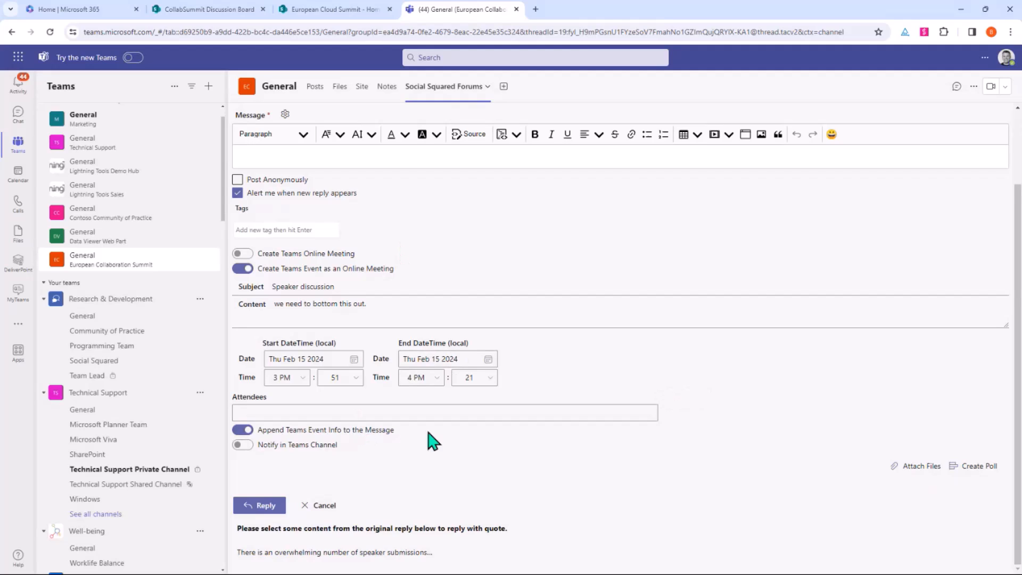
- Cancel the reply and return from the Speaker submissions topic to the Social Squared forums overview
{"action": "left_click", "coordinate": [308, 507]}
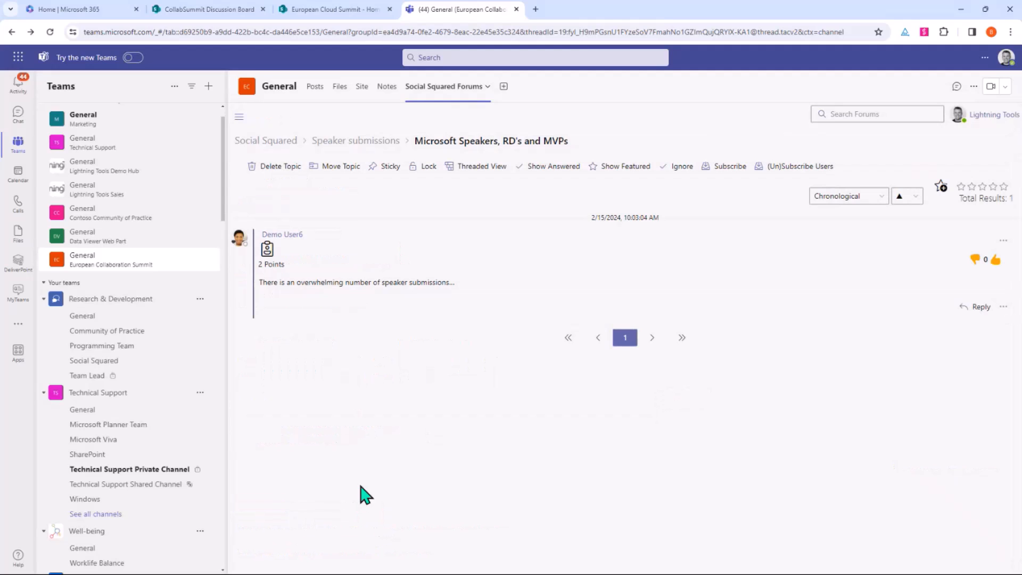
{"action": "left_click", "coordinate": [355, 142]}
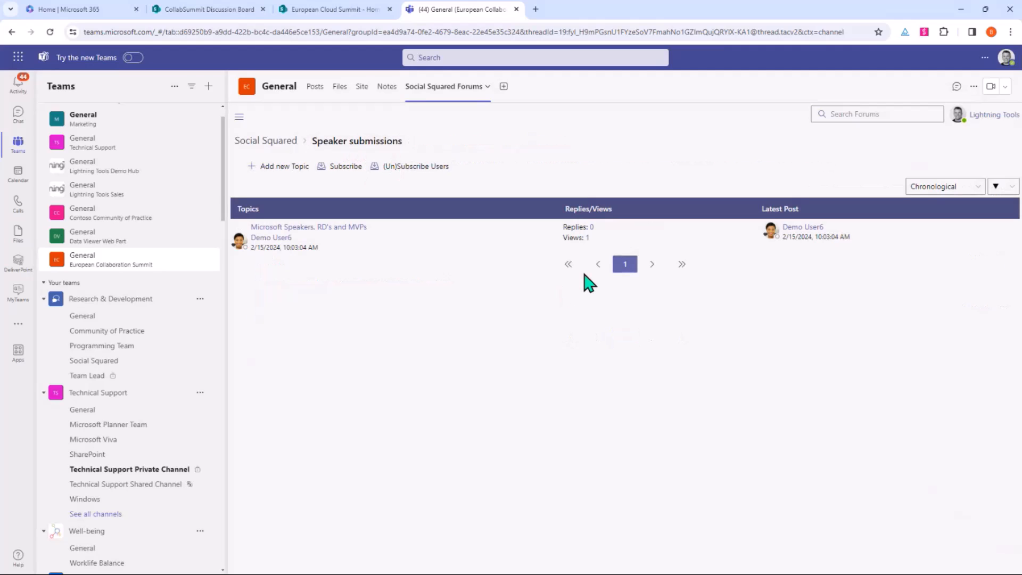
{"action": "left_click", "coordinate": [250, 141]}
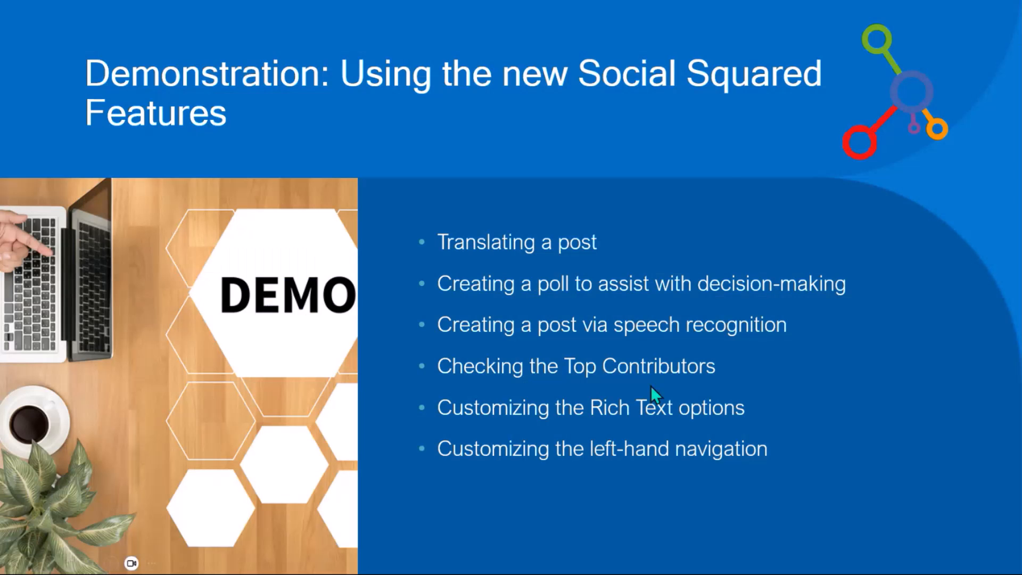
{"action": "key", "text": "Right"}
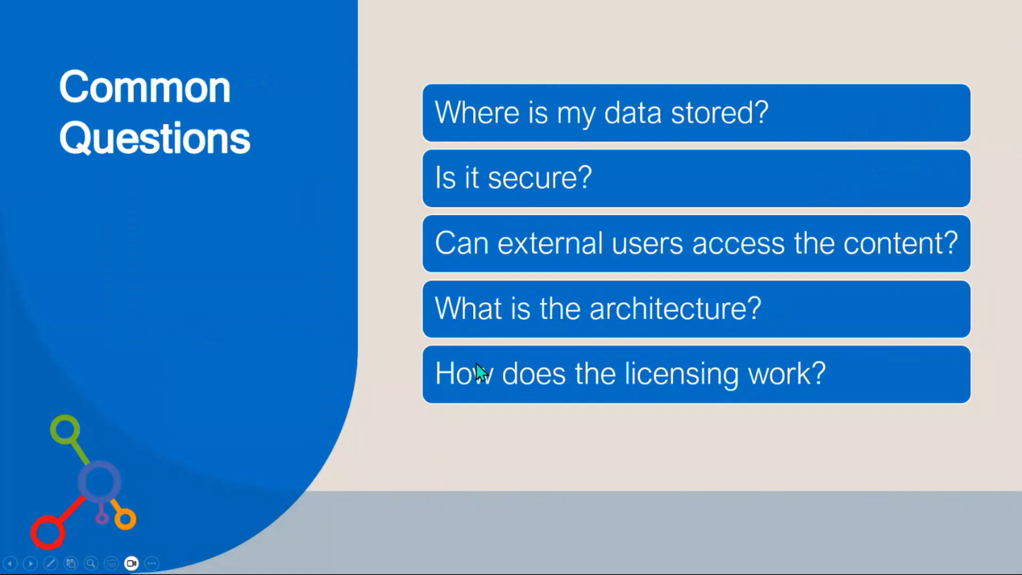